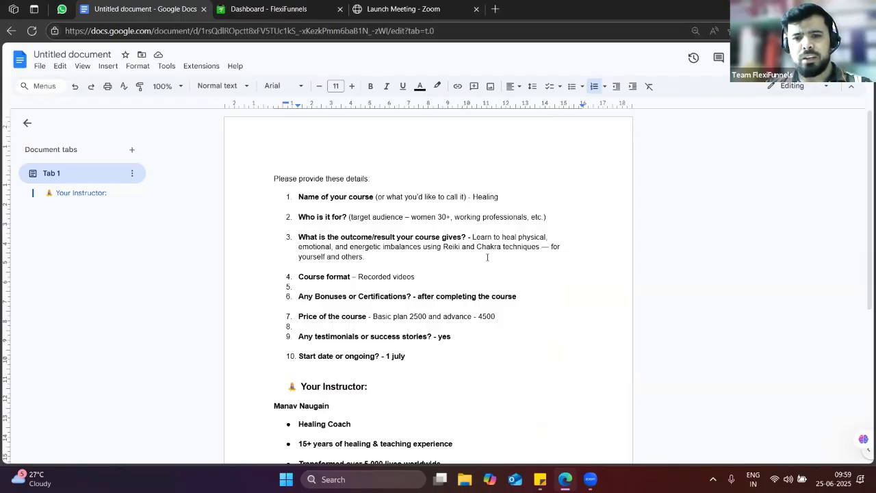
Look over the healing course details in the Google Doc, then close the Zoom meeting tab
{"action": "scroll", "coordinate": [487, 257], "scroll_direction": "down", "scroll_amount": 3}
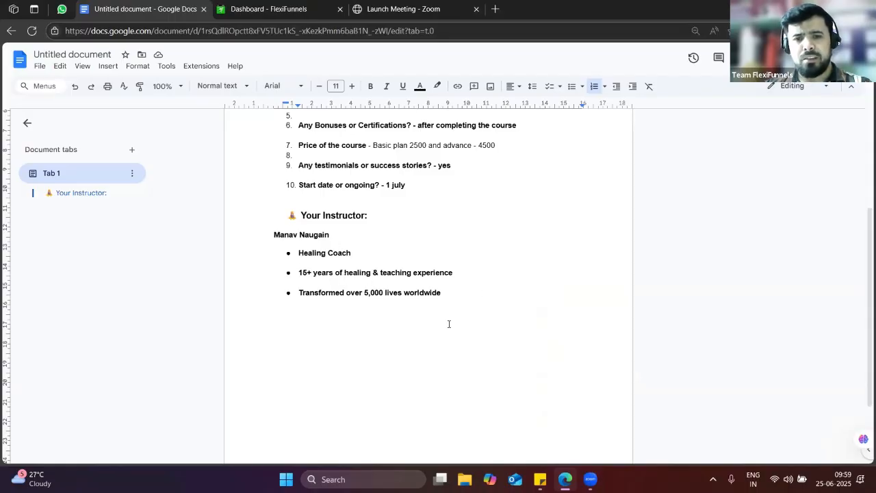
{"action": "scroll", "coordinate": [449, 324], "scroll_direction": "up", "scroll_amount": 2}
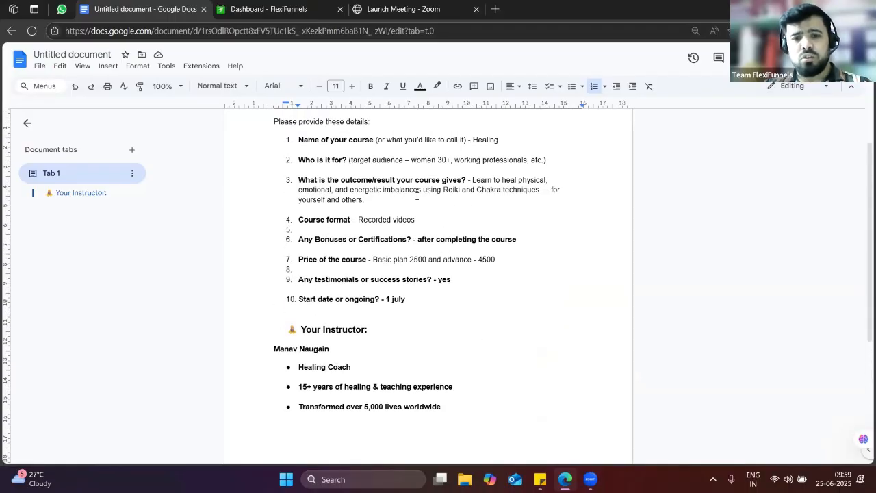
{"action": "left_click", "coordinate": [398, 8]}
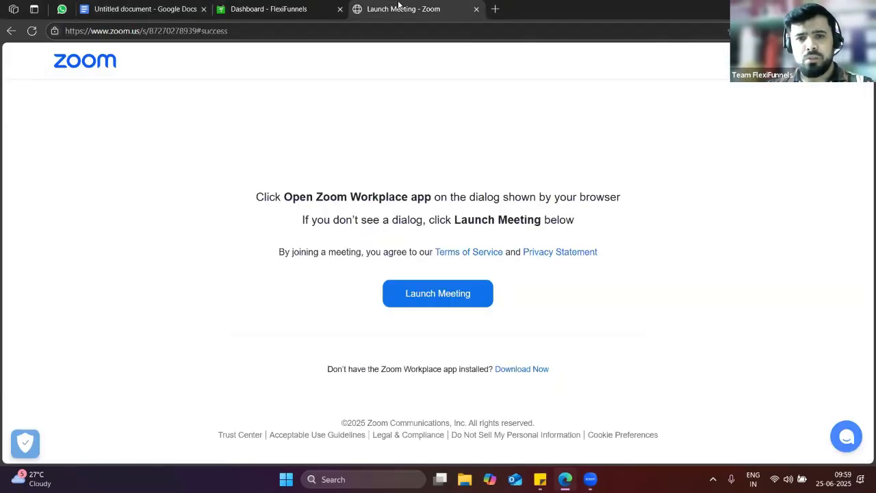
{"action": "left_click", "coordinate": [477, 8]}
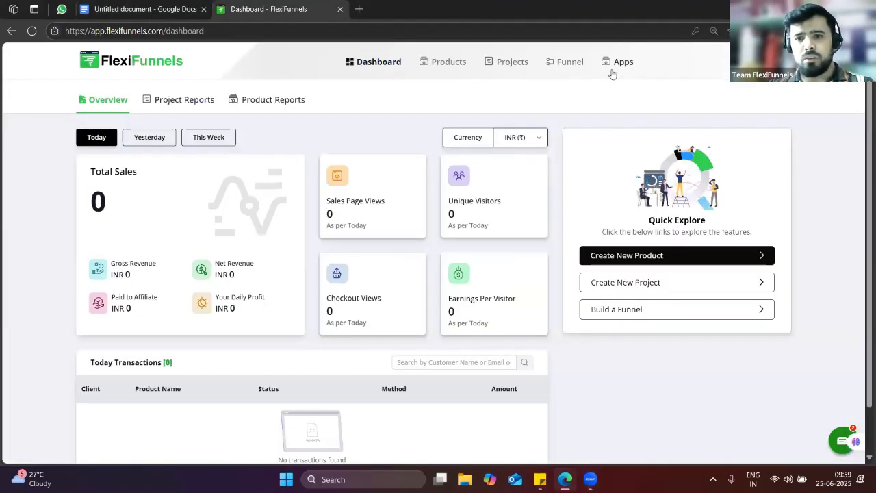
Open chatgpt.com in a new tab and copy the course details list from the Google Doc
{"action": "left_click", "coordinate": [359, 9]}
{"action": "type", "text": "chat"}
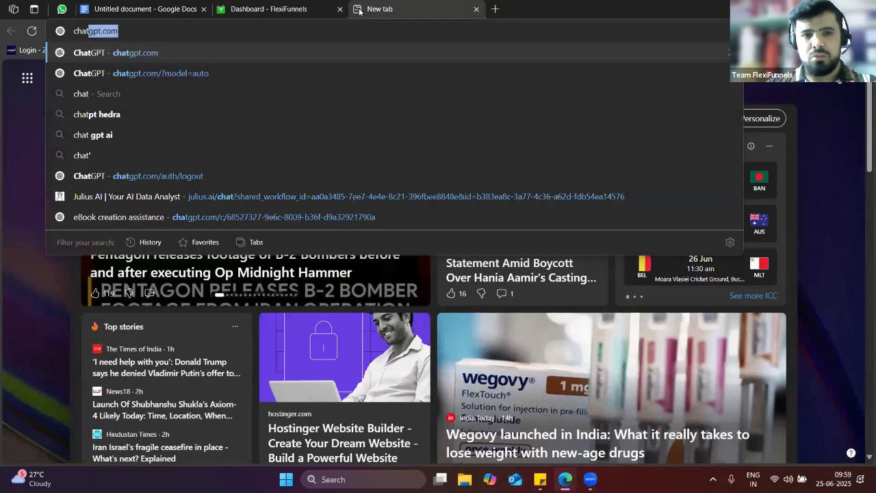
{"action": "key", "text": "Return"}
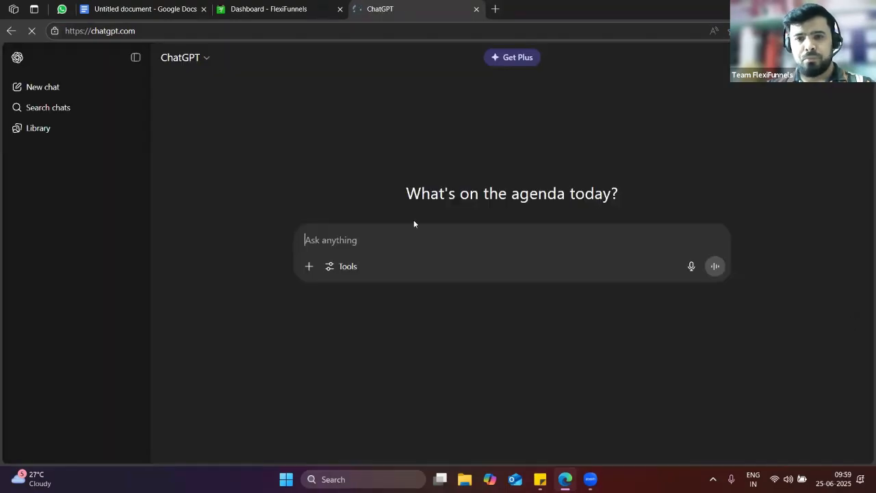
{"action": "left_click", "coordinate": [117, 14]}
{"action": "left_click_drag", "start_coordinate": [459, 301], "coordinate": [247, 29]}
{"action": "left_click_drag", "start_coordinate": [292, 212], "coordinate": [275, 173]}
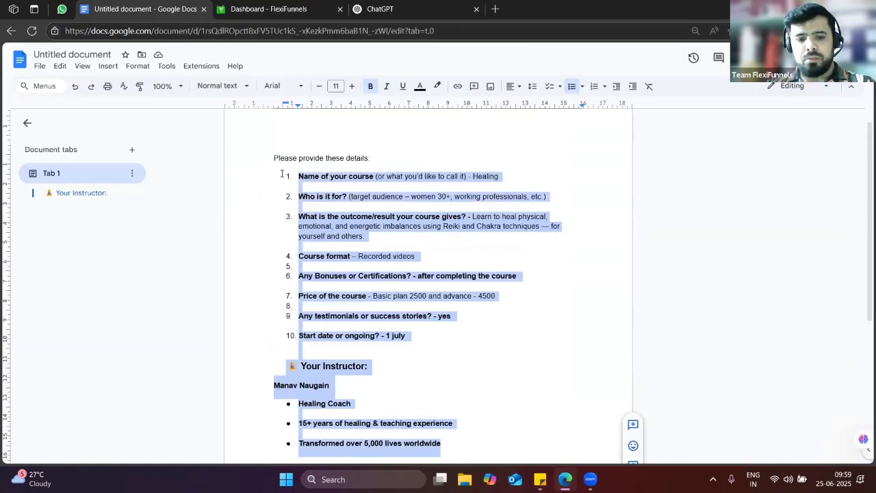
{"action": "key", "text": "ctrl+c"}
Paste the course details into ChatGPT with 'review and create the sale page' and send it
{"action": "left_click", "coordinate": [379, 9]}
{"action": "left_click", "coordinate": [354, 251]}
{"action": "key", "text": "ctrl+v"}
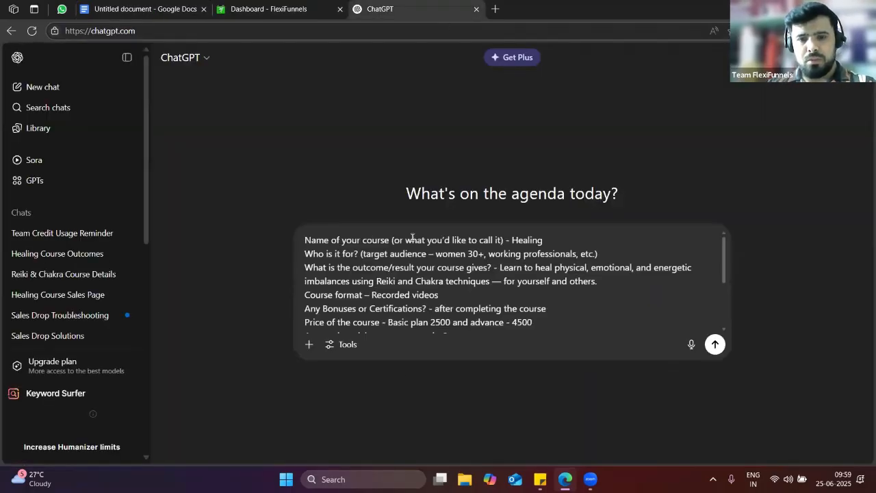
{"action": "scroll", "coordinate": [482, 284], "scroll_direction": "down", "scroll_amount": 3}
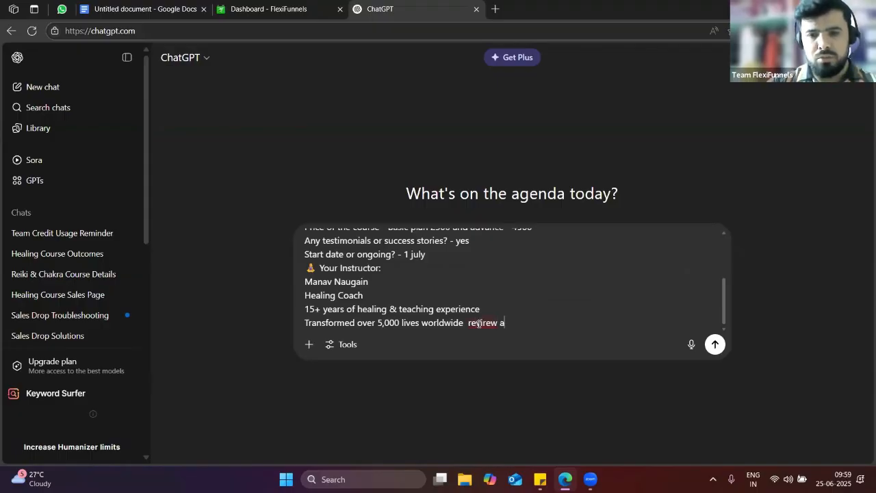
{"action": "type", "text": "review"}
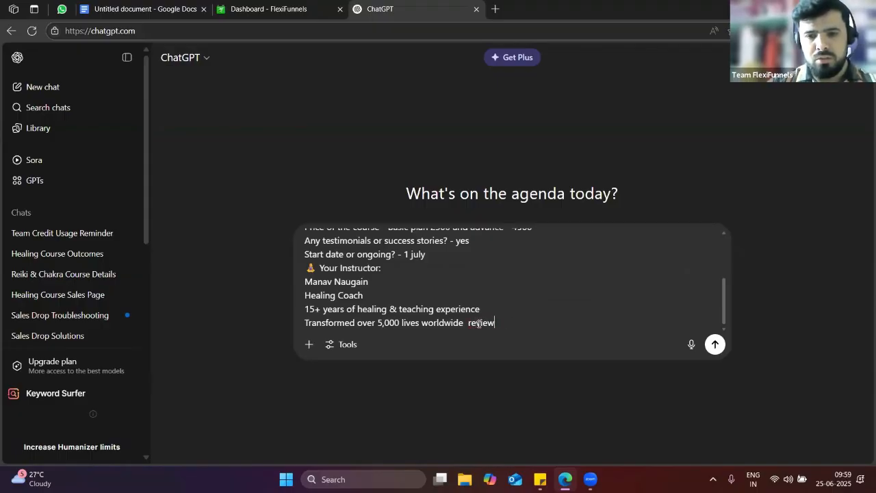
{"action": "type", "text": " and create the sale page"}
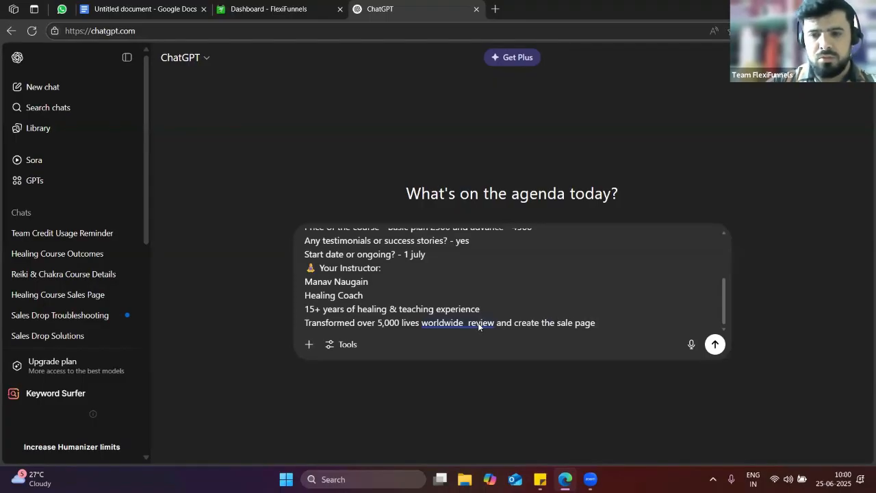
{"action": "key", "text": "Return"}
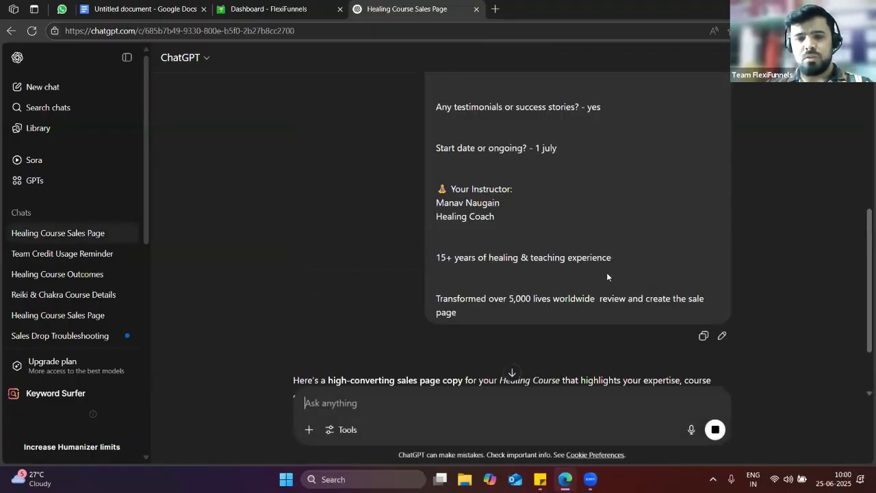
Read through ChatGPT's sales page reply, including its headline, audience and learning sections
{"action": "scroll", "coordinate": [607, 273], "scroll_direction": "down", "scroll_amount": 3}
{"action": "scroll", "coordinate": [481, 305], "scroll_direction": "down", "scroll_amount": 1}
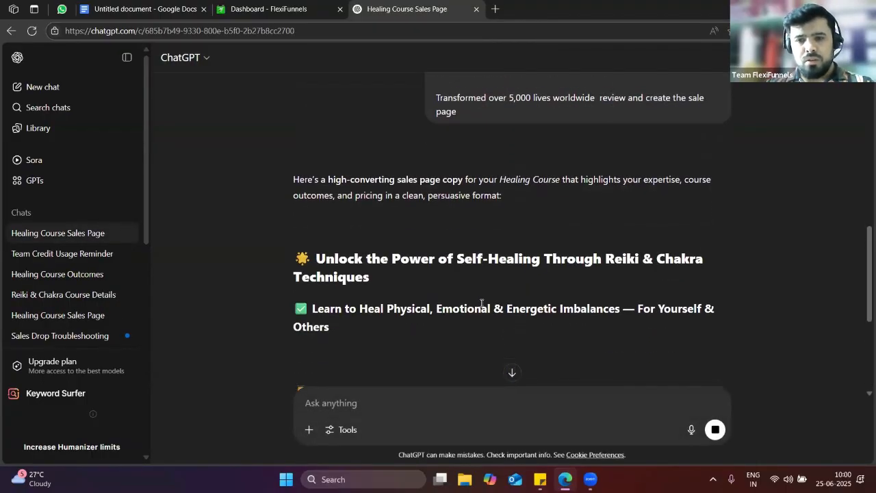
{"action": "scroll", "coordinate": [483, 303], "scroll_direction": "down", "scroll_amount": 1}
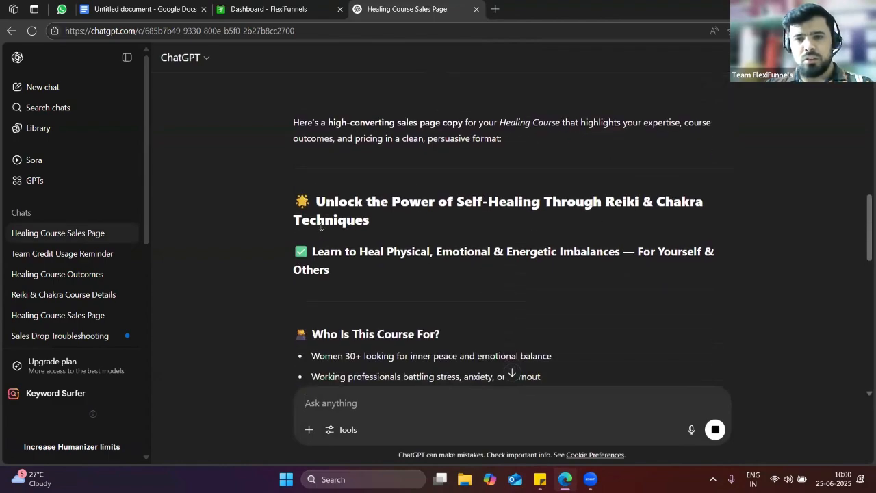
{"action": "scroll", "coordinate": [354, 249], "scroll_direction": "down", "scroll_amount": 2}
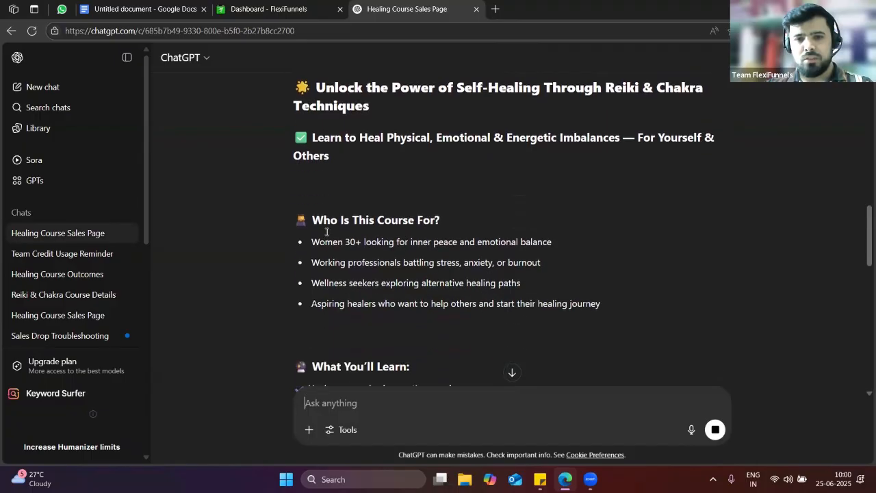
{"action": "scroll", "coordinate": [444, 297], "scroll_direction": "down", "scroll_amount": 4}
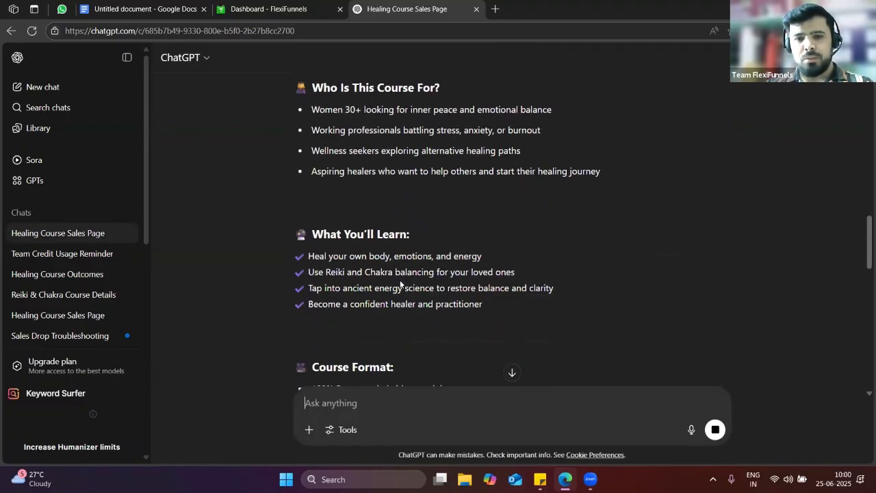
{"action": "scroll", "coordinate": [389, 276], "scroll_direction": "up", "scroll_amount": 2}
Log in to Flexi AI Site Builder from the FlexiFunnels Apps list and reload the stuck page
{"action": "left_click", "coordinate": [310, 7]}
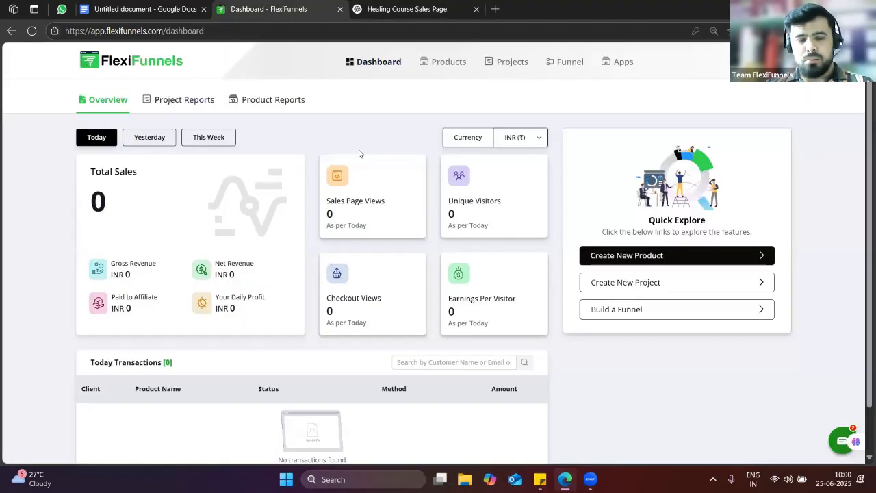
{"action": "left_click", "coordinate": [624, 69]}
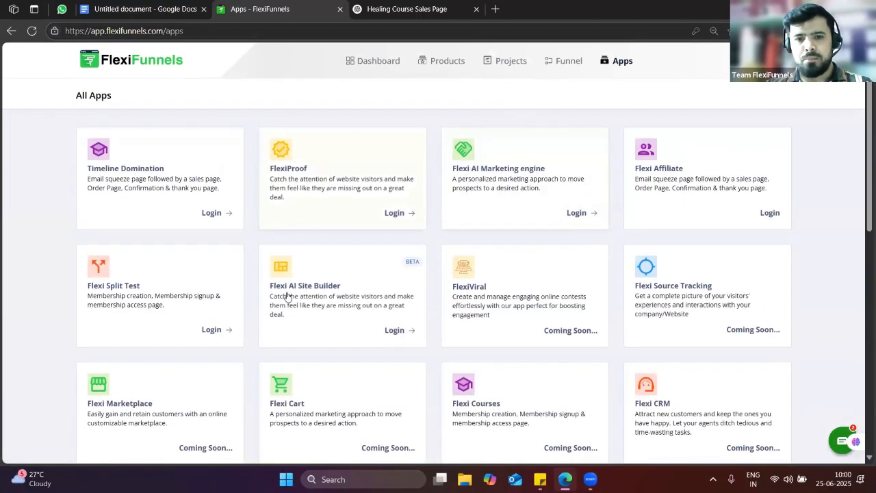
{"action": "scroll", "coordinate": [301, 254], "scroll_direction": "down", "scroll_amount": 1}
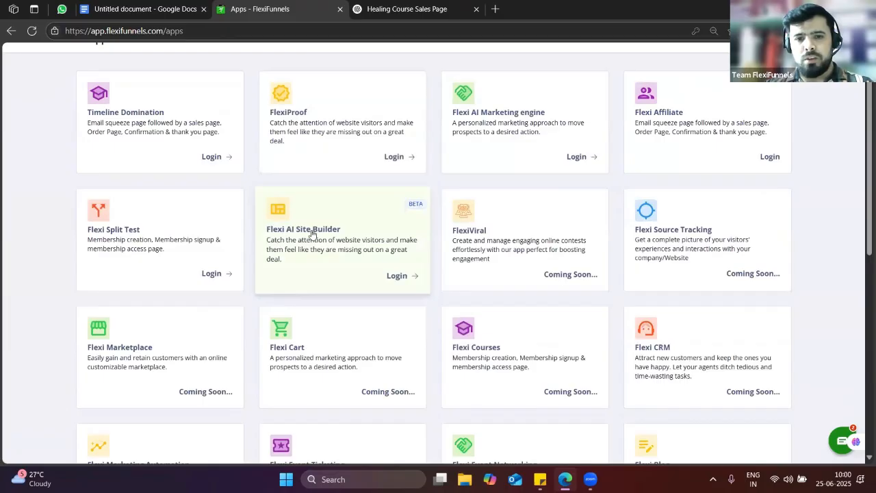
{"action": "left_click", "coordinate": [401, 275]}
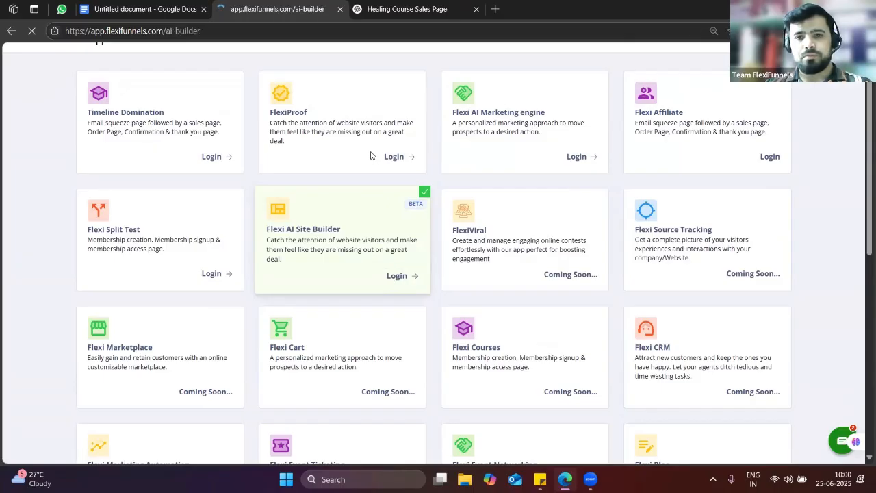
{"action": "left_click", "coordinate": [373, 6]}
{"action": "left_click", "coordinate": [308, 6]}
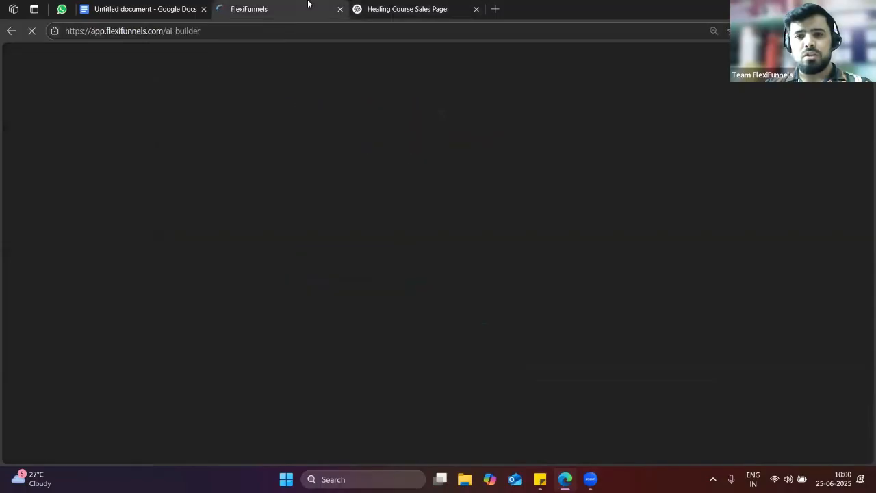
{"action": "left_click", "coordinate": [227, 38]}
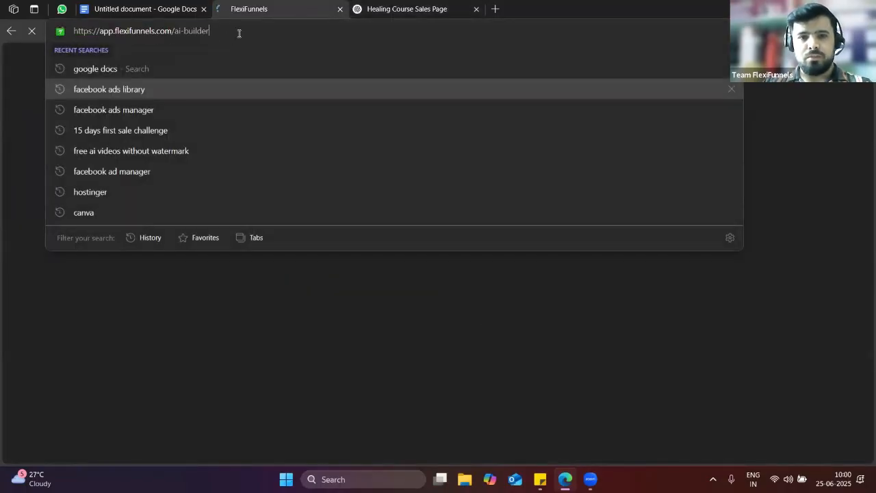
{"action": "key", "text": "Return"}
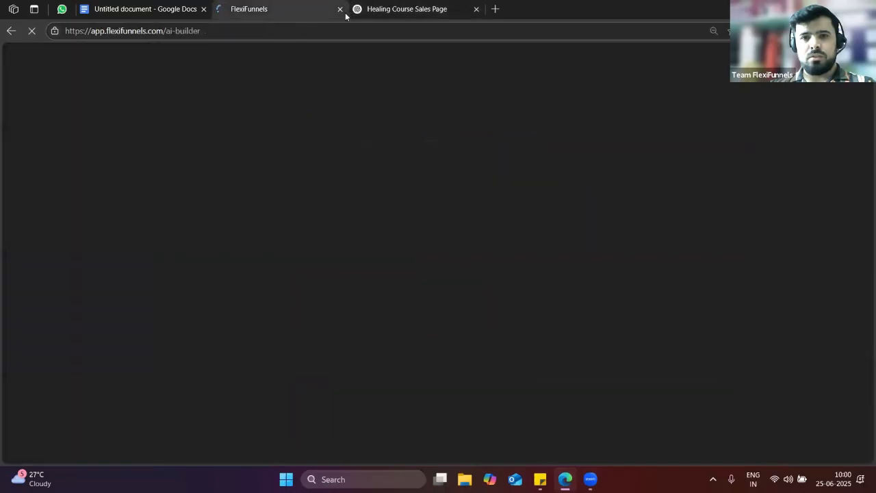
Close the stuck tab, reopen app.flexifunnels.com and log in to AI Site Builder again
{"action": "left_click", "coordinate": [340, 10]}
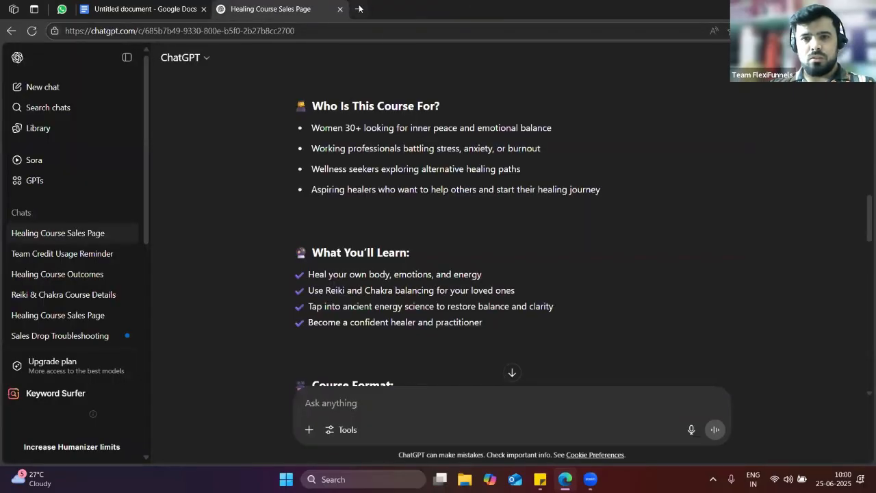
{"action": "left_click", "coordinate": [359, 8]}
{"action": "type", "text": "app"}
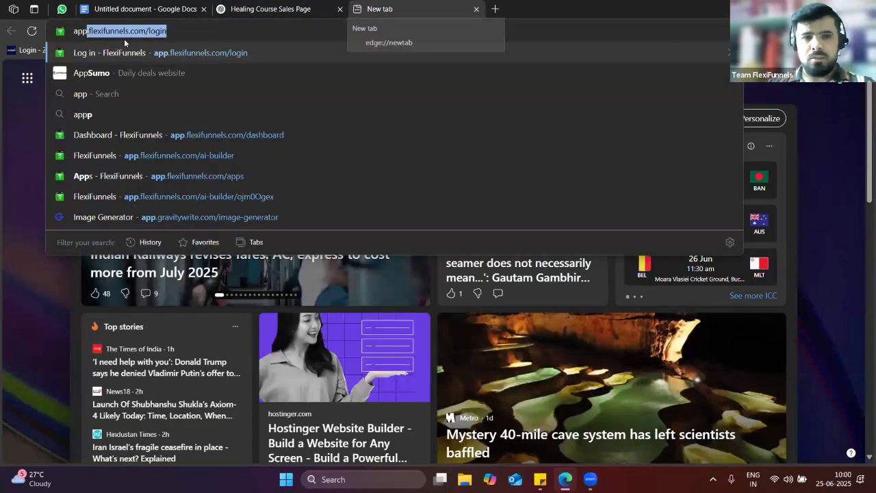
{"action": "key", "text": "Return"}
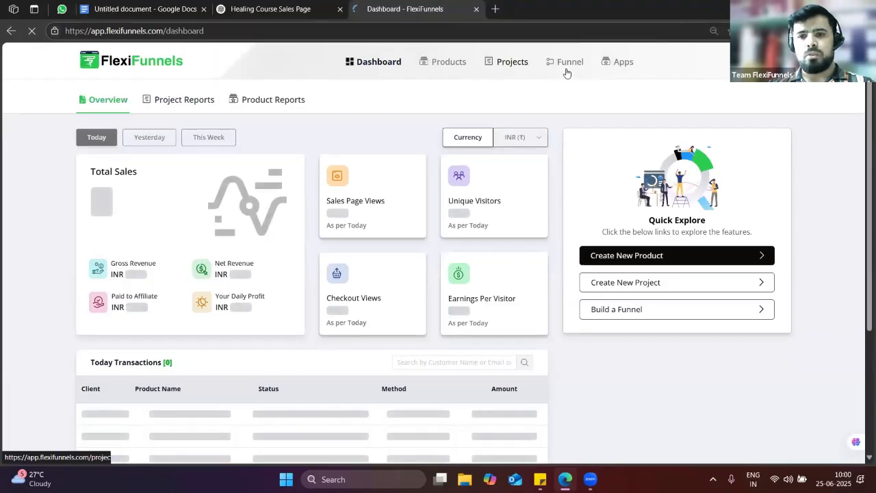
{"action": "left_click", "coordinate": [618, 63]}
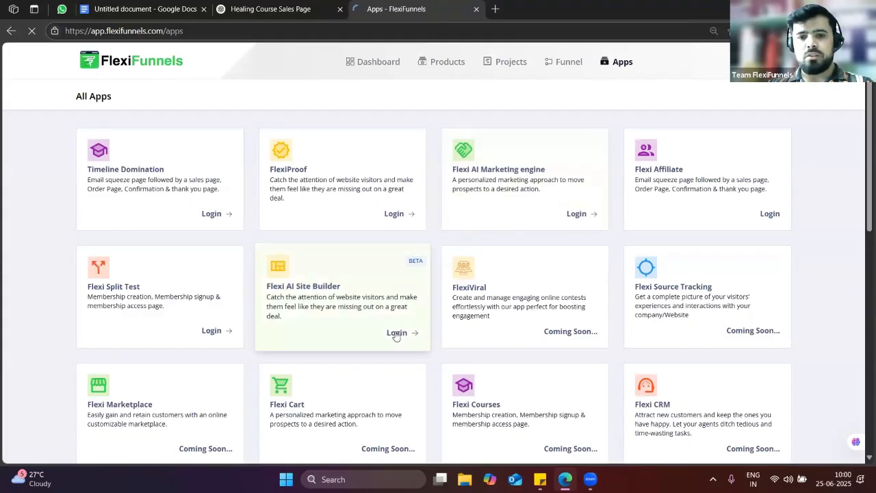
{"action": "left_click", "coordinate": [397, 332]}
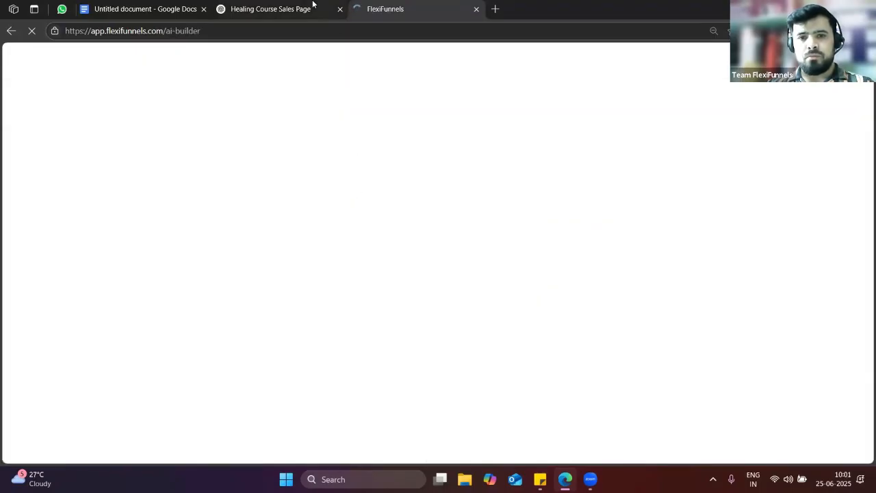
{"action": "left_click", "coordinate": [313, 7]}
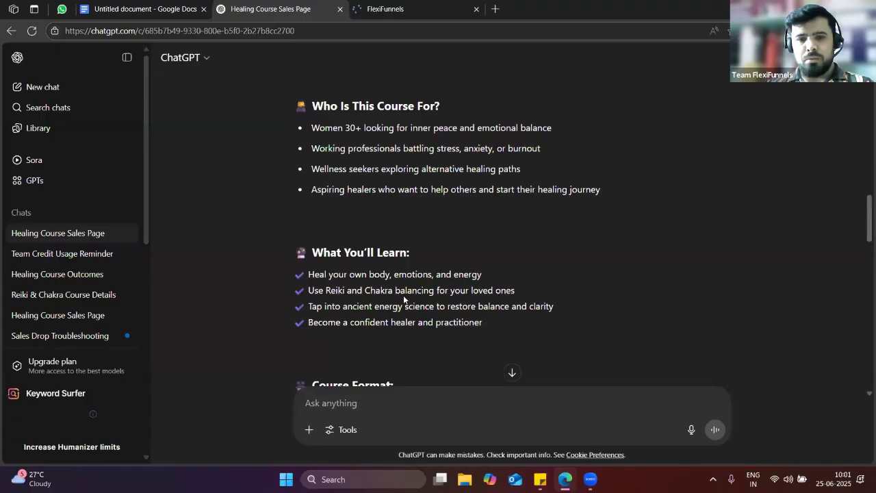
Select ChatGPT's reply from the 'Unlock the Power…' headline down to '[Enroll Now Button]'
{"action": "scroll", "coordinate": [401, 297], "scroll_direction": "down", "scroll_amount": 5}
{"action": "scroll", "coordinate": [400, 299], "scroll_direction": "down", "scroll_amount": 2}
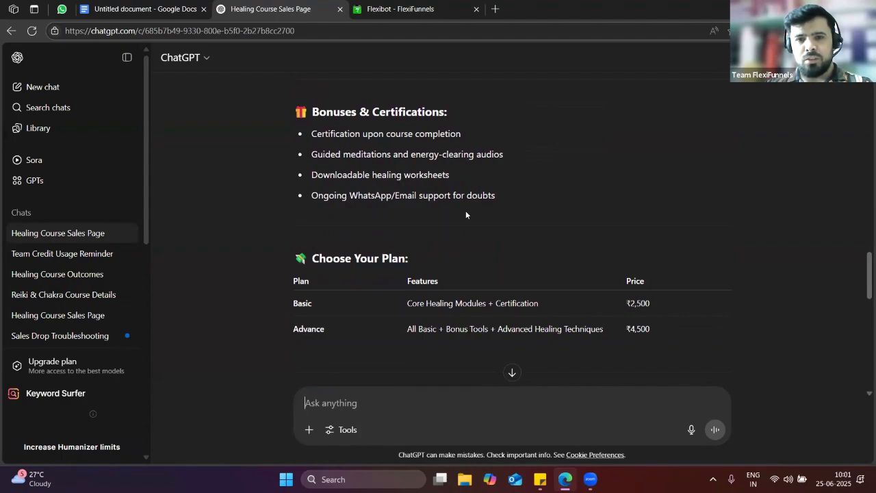
{"action": "scroll", "coordinate": [377, 281], "scroll_direction": "down", "scroll_amount": 3}
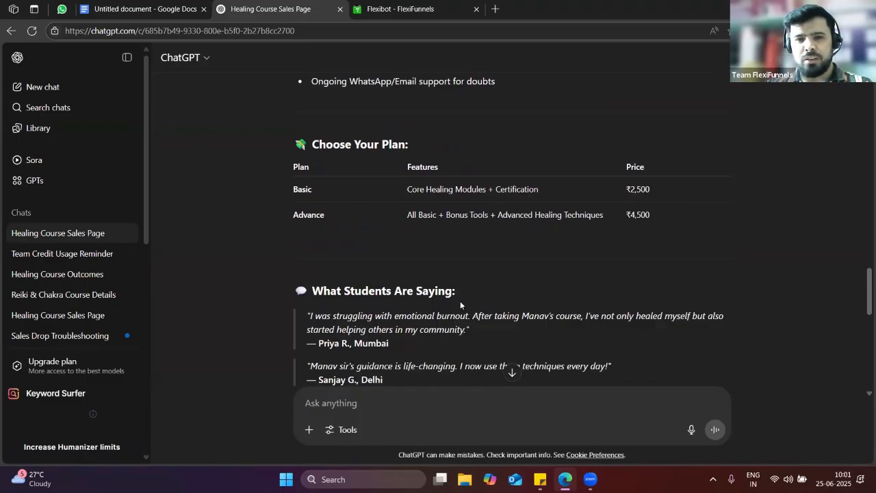
{"action": "scroll", "coordinate": [415, 243], "scroll_direction": "down", "scroll_amount": 3}
{"action": "scroll", "coordinate": [373, 290], "scroll_direction": "down", "scroll_amount": 6}
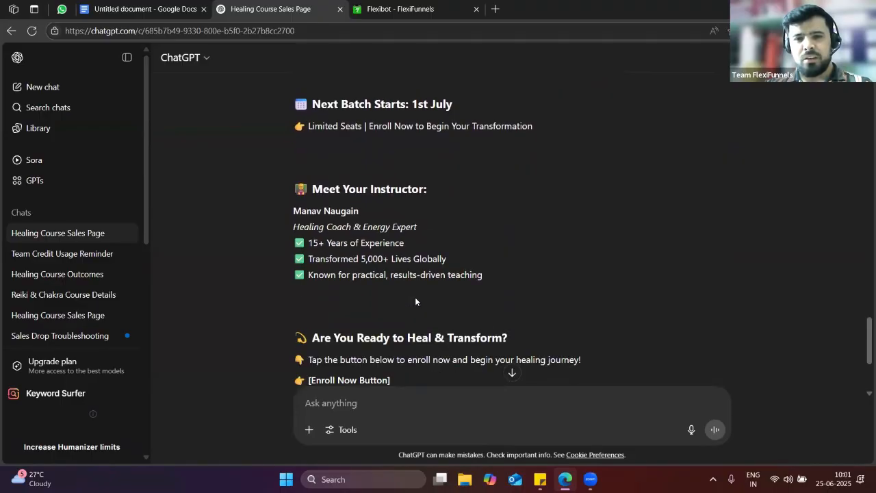
{"action": "scroll", "coordinate": [415, 301], "scroll_direction": "down", "scroll_amount": 3}
{"action": "scroll", "coordinate": [403, 273], "scroll_direction": "up", "scroll_amount": 9}
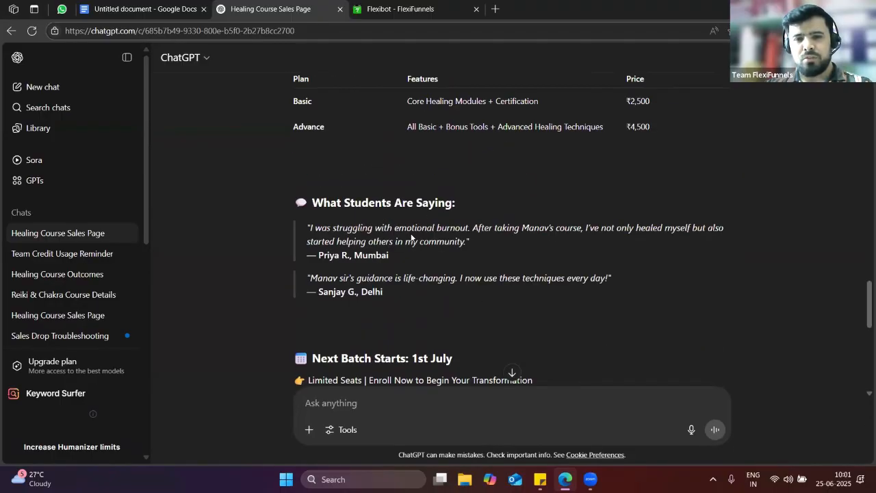
{"action": "scroll", "coordinate": [401, 215], "scroll_direction": "up", "scroll_amount": 15}
{"action": "scroll", "coordinate": [383, 209], "scroll_direction": "down", "scroll_amount": 3}
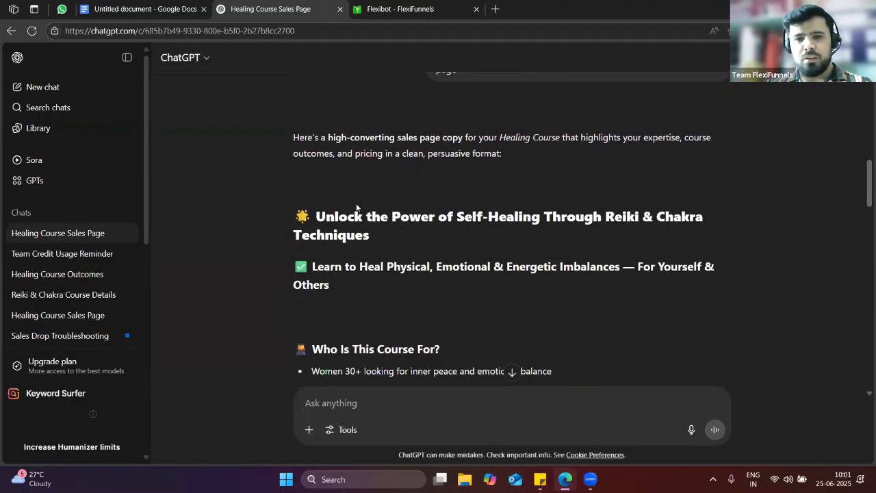
{"action": "left_click_drag", "start_coordinate": [327, 219], "coordinate": [460, 218]}
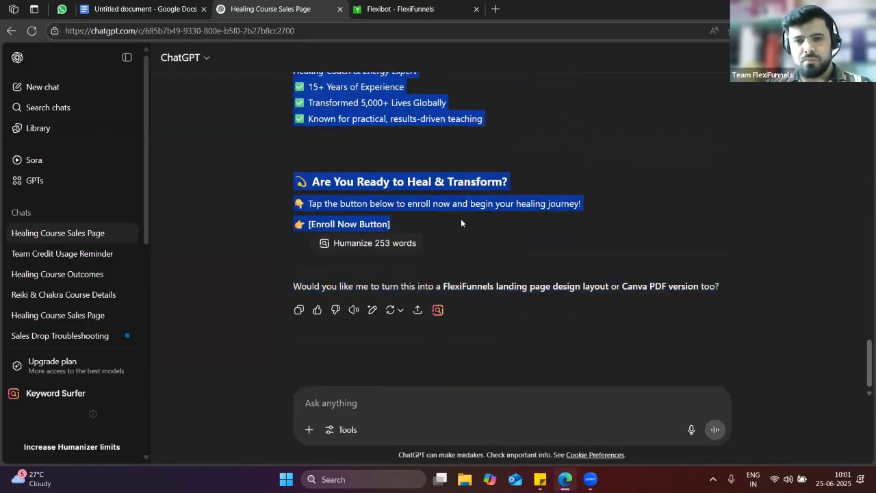
{"action": "scroll", "coordinate": [463, 213], "scroll_direction": "up", "scroll_amount": 5}
{"action": "scroll", "coordinate": [465, 207], "scroll_direction": "up", "scroll_amount": 10}
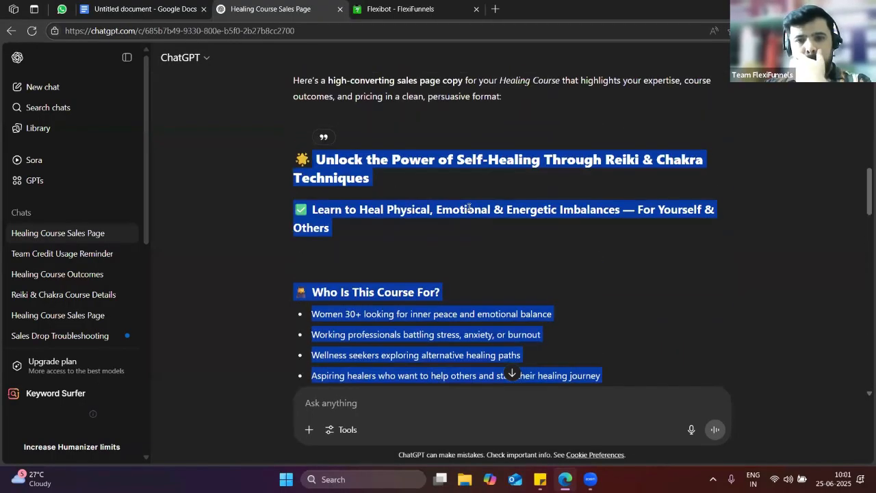
{"action": "scroll", "coordinate": [469, 207], "scroll_direction": "down", "scroll_amount": 3}
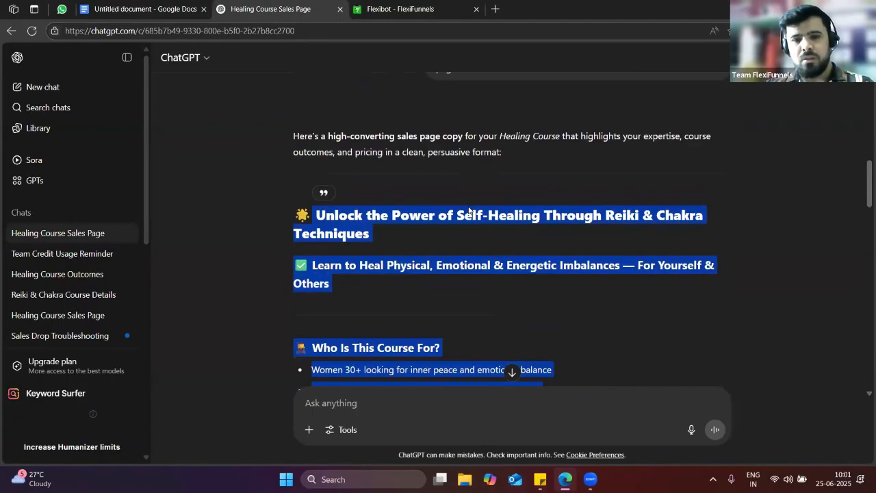
Paste the Reiki & Chakra copy into FlexiBot's Sales Page Design prompt and submit it
{"action": "left_click", "coordinate": [409, 9]}
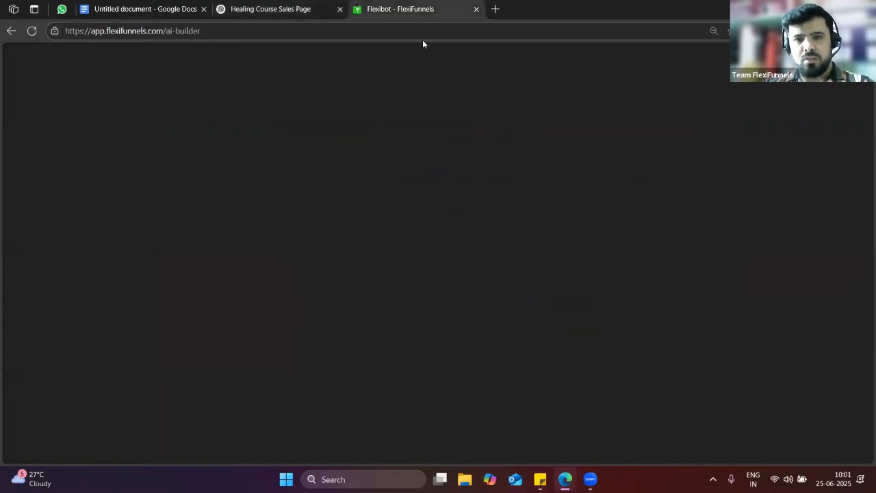
{"action": "left_click", "coordinate": [483, 287]}
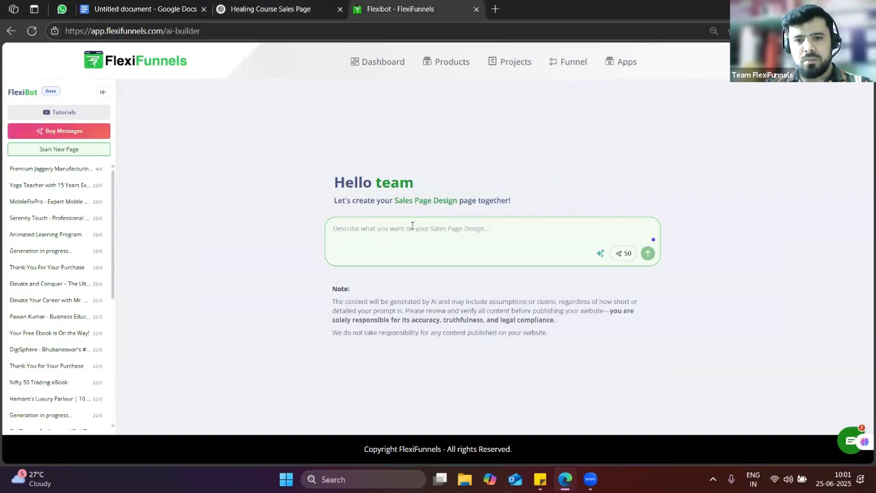
{"action": "key", "text": "ctrl+v"}
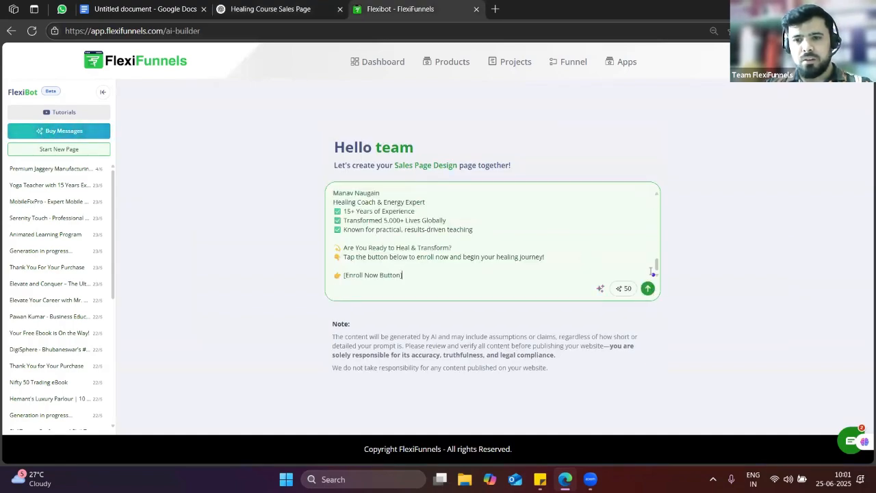
{"action": "left_click", "coordinate": [647, 288]}
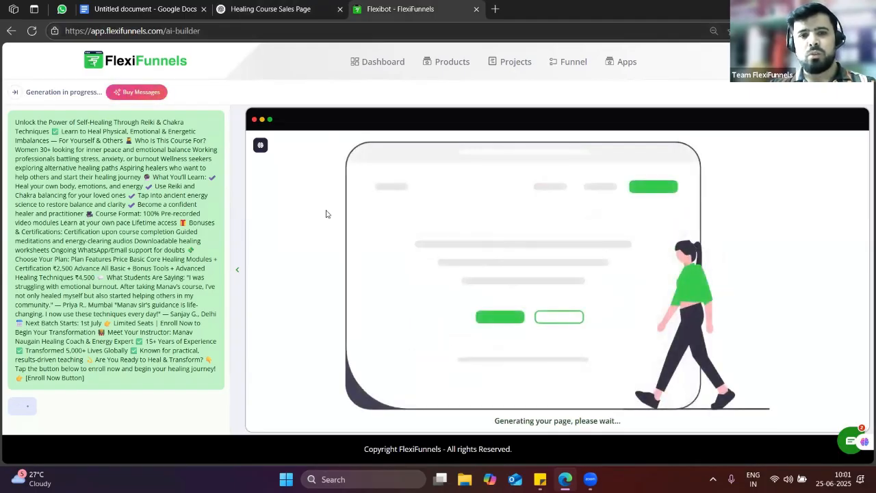
{"action": "left_click", "coordinate": [327, 7]}
{"action": "left_click", "coordinate": [382, 7]}
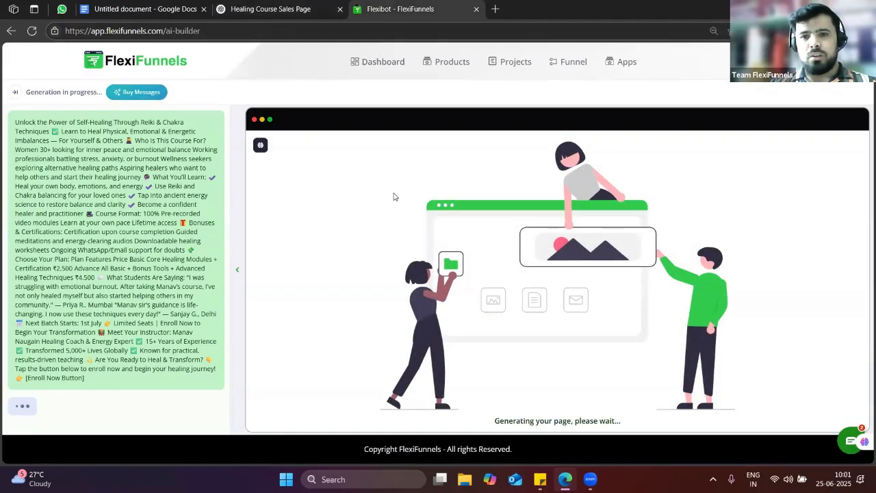
Duplicate the FlexiBot tab and open Projects in the copy while the page keeps generating
{"action": "right_click", "coordinate": [419, 3]}
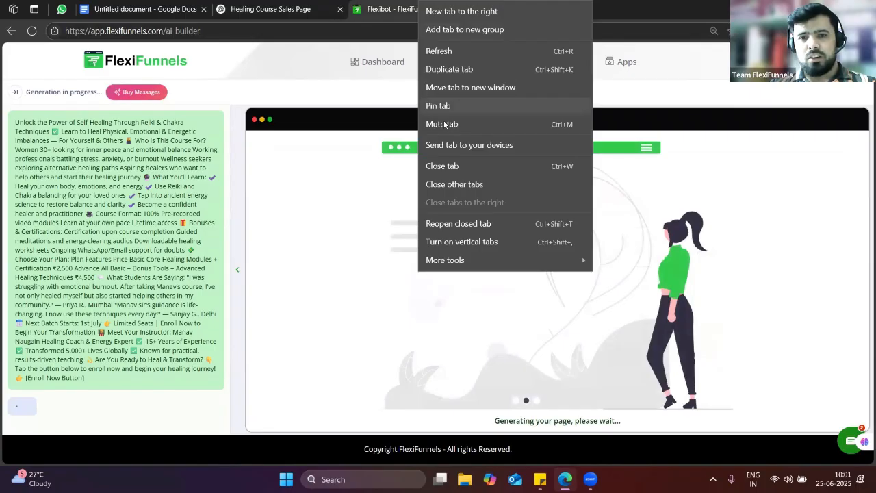
{"action": "left_click", "coordinate": [493, 67]}
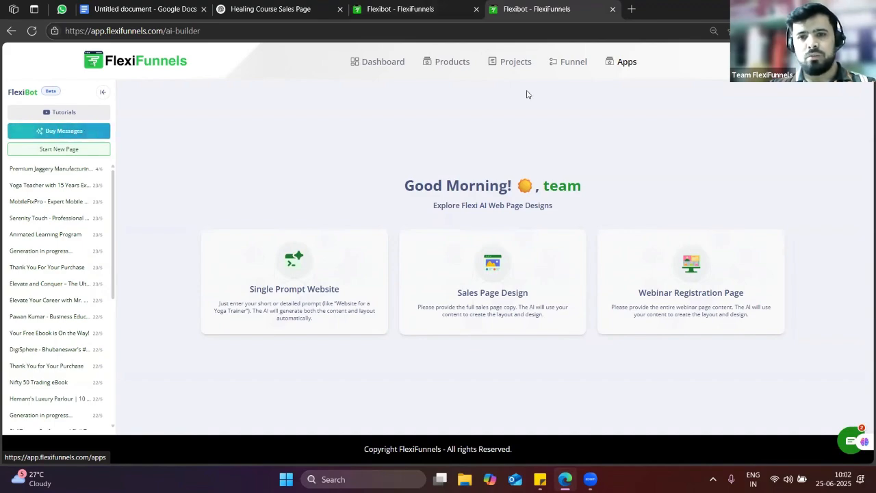
{"action": "left_click", "coordinate": [445, 8]}
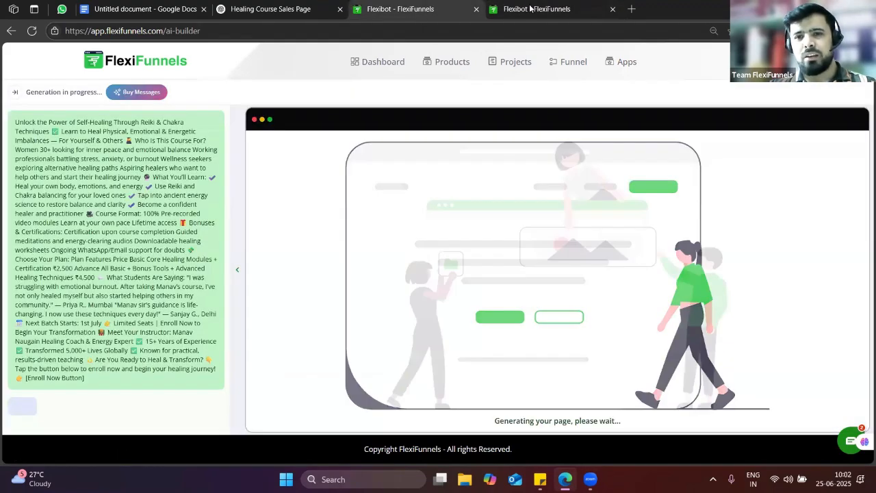
{"action": "left_click", "coordinate": [522, 9]}
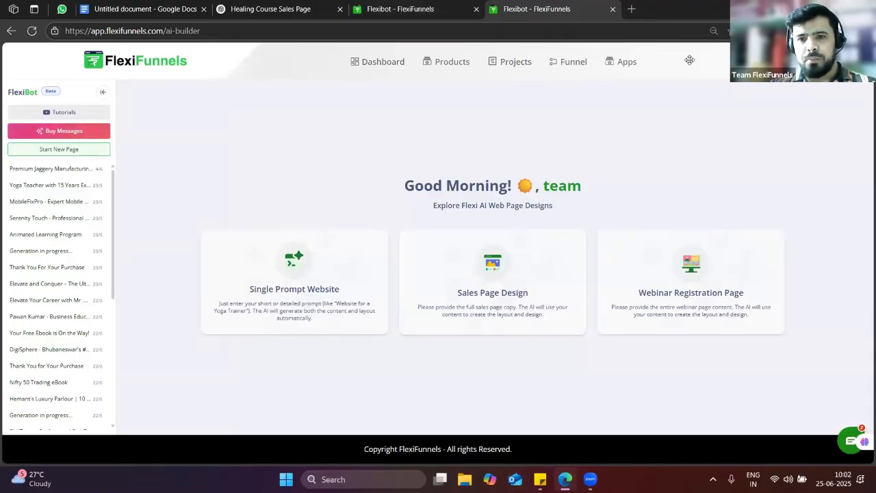
{"action": "left_click", "coordinate": [512, 62]}
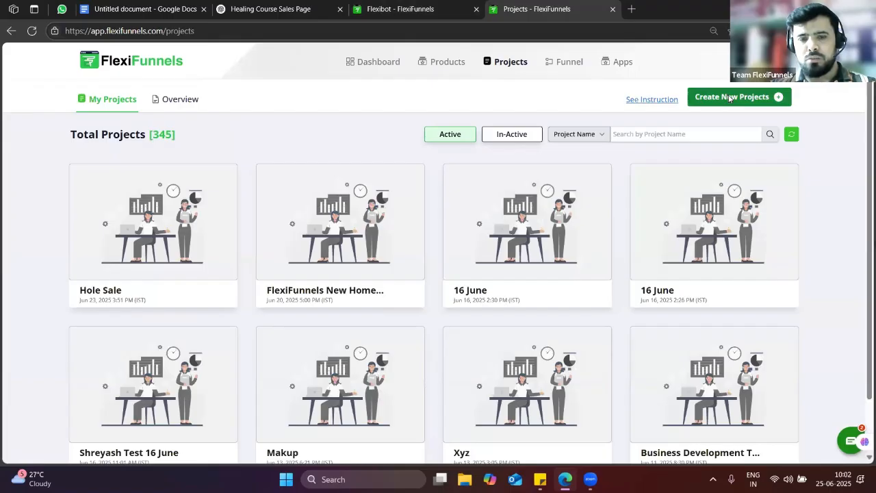
Create a Launch a Course project named 'Healing 25 th june demo'
{"action": "left_click", "coordinate": [728, 96]}
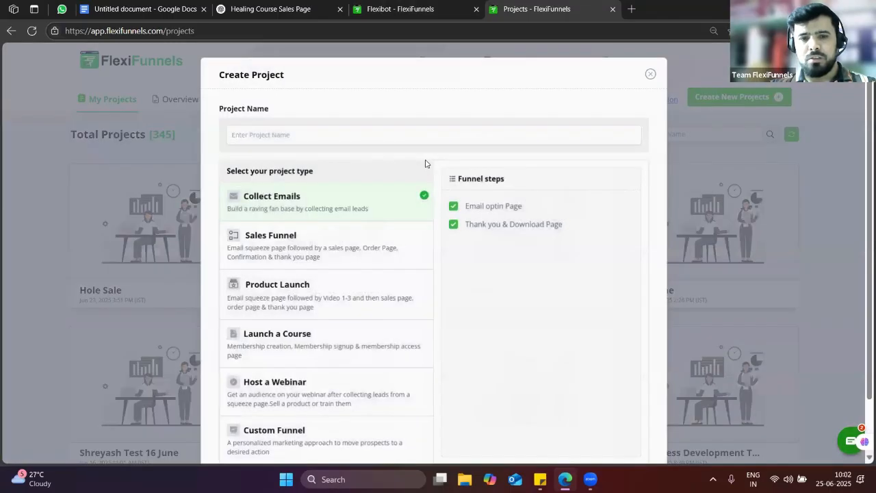
{"action": "scroll", "coordinate": [294, 382], "scroll_direction": "down", "scroll_amount": 2}
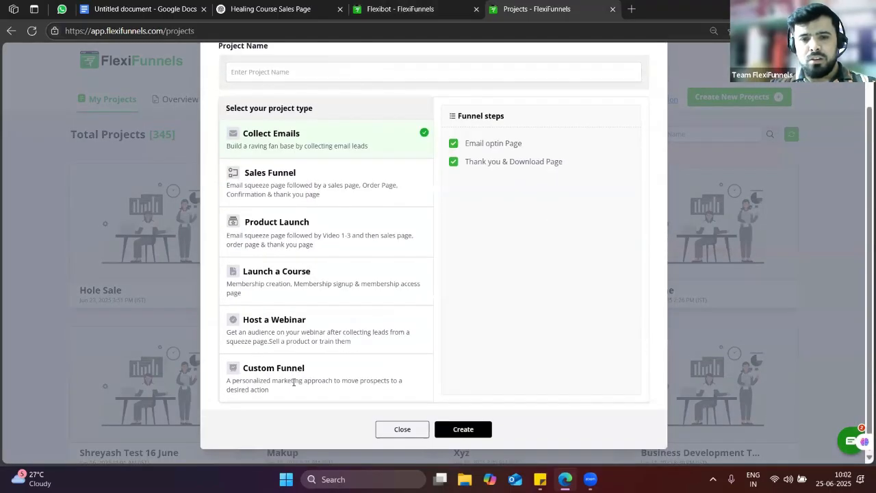
{"action": "left_click", "coordinate": [283, 274]}
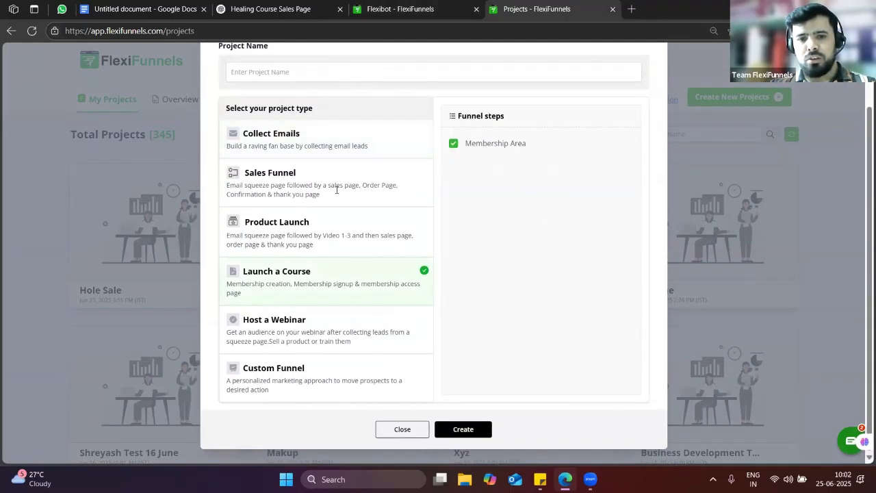
{"action": "left_click", "coordinate": [308, 75]}
{"action": "type", "text": "He"}
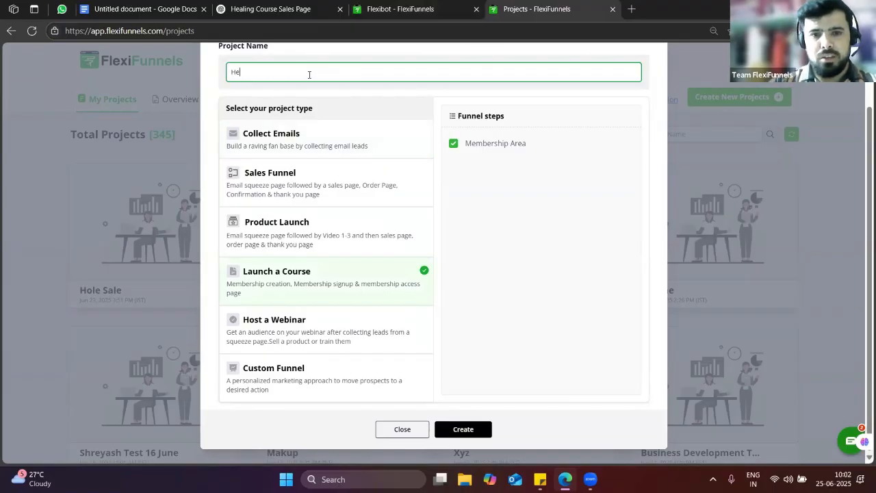
{"action": "type", "text": "aling "}
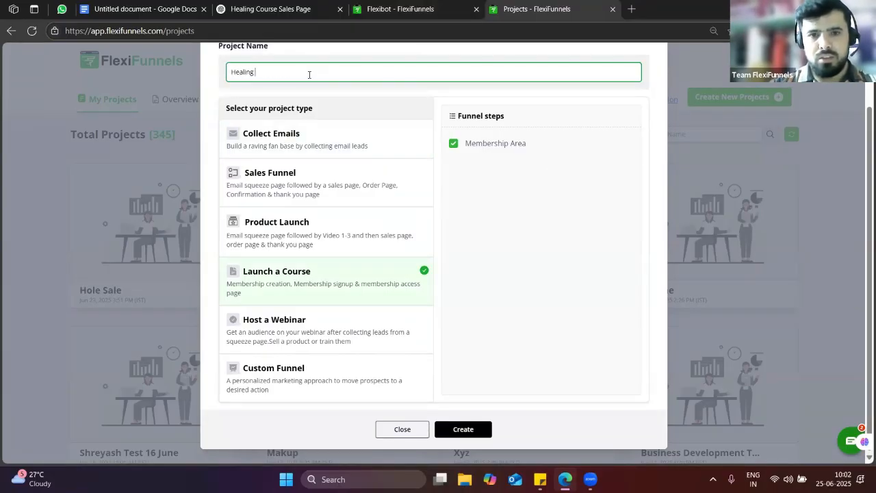
{"action": "type", "text": "25 th ju"}
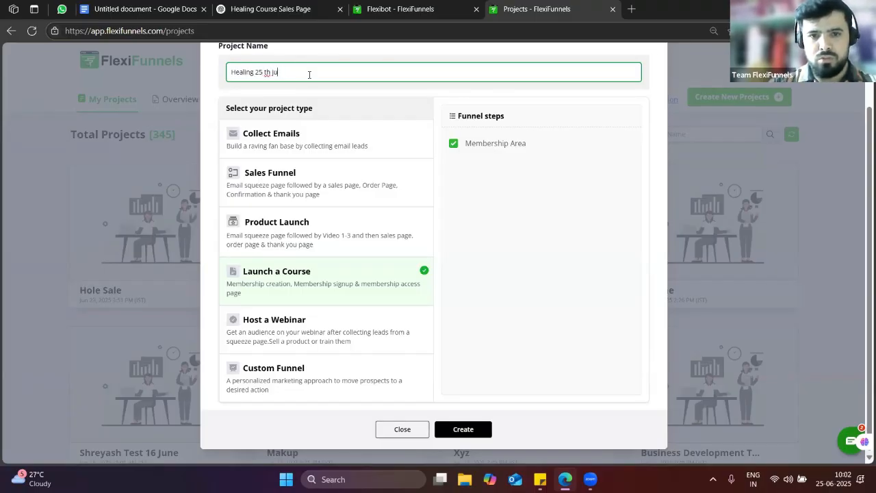
{"action": "type", "text": "ne demo"}
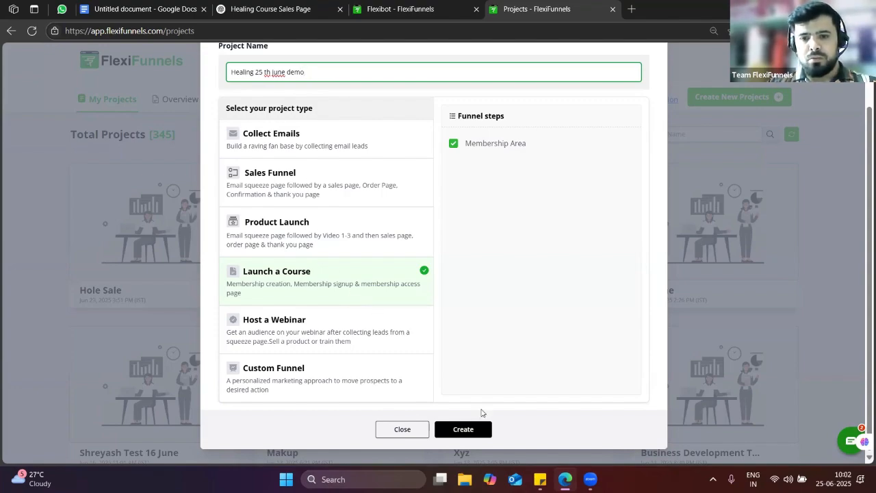
{"action": "key", "text": "Return"}
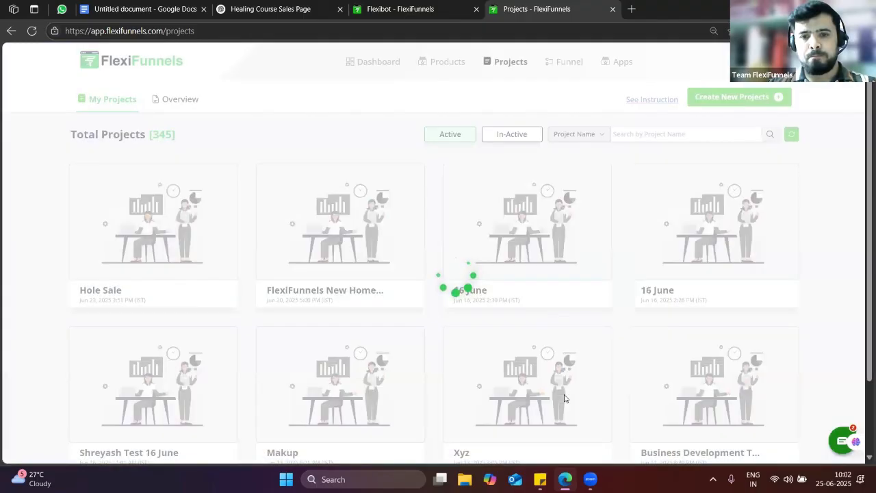
{"action": "mouse_move", "coordinate": [483, 227]}
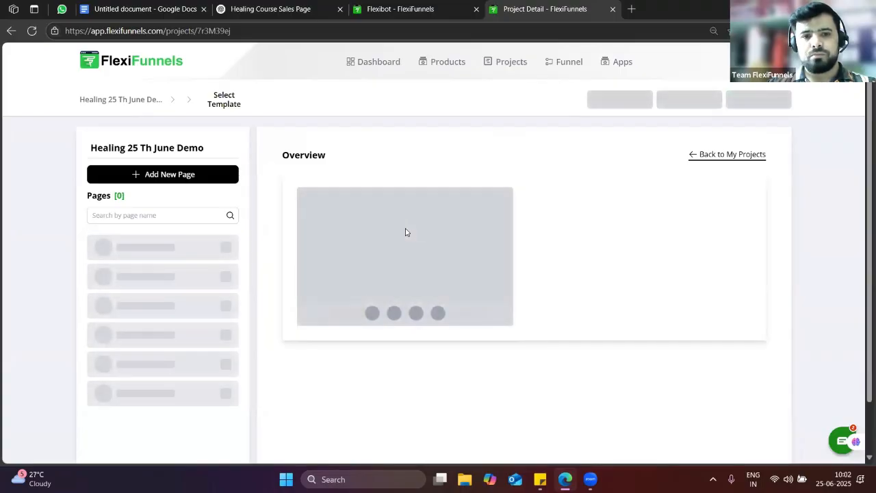
Open the My Learning course under Course Area and start a new module
{"action": "left_click", "coordinate": [140, 387]}
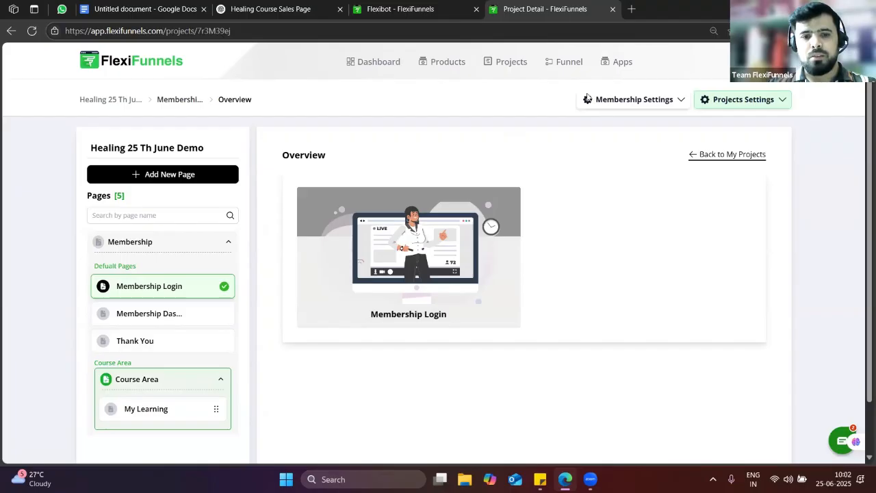
{"action": "left_click", "coordinate": [147, 408]}
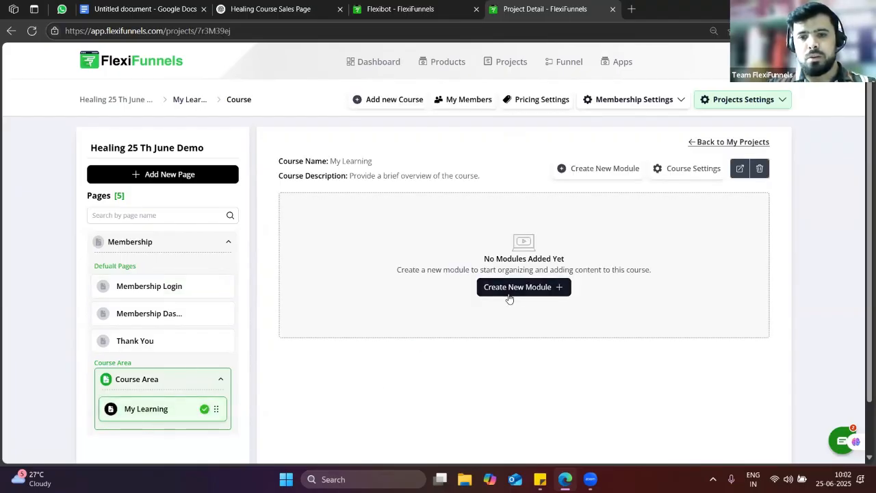
{"action": "left_click", "coordinate": [509, 294]}
{"action": "left_click", "coordinate": [366, 254]}
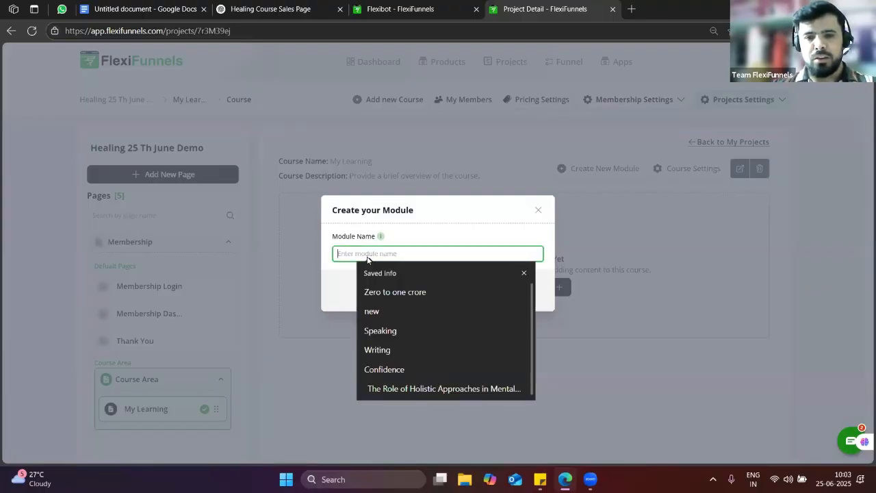
Select the 'Self-Healing Through Reiki & Chakra Techniques' title in ChatGPT's reply
{"action": "left_click", "coordinate": [370, 5]}
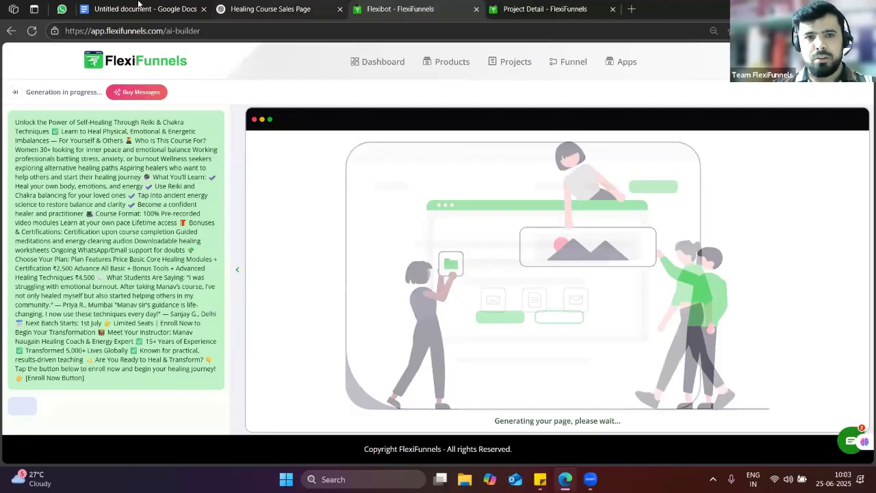
{"action": "left_click", "coordinate": [142, 5]}
{"action": "scroll", "coordinate": [417, 304], "scroll_direction": "up", "scroll_amount": 1}
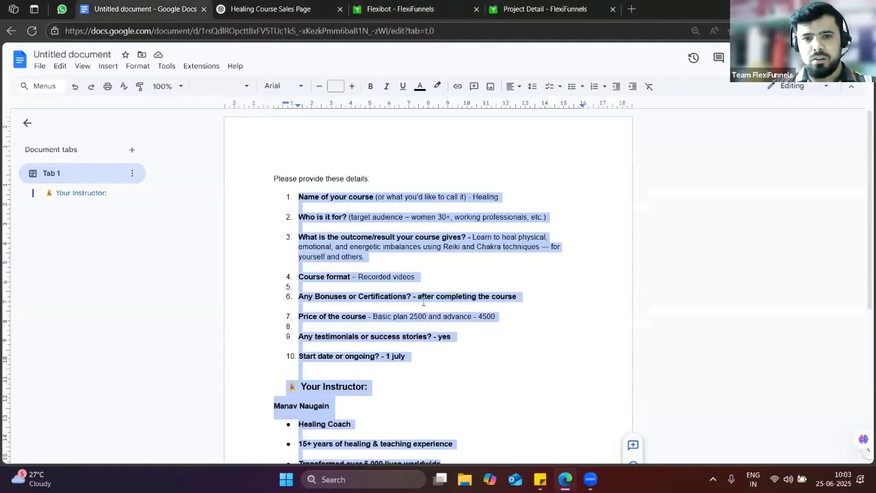
{"action": "left_click", "coordinate": [281, 7]}
{"action": "left_click", "coordinate": [366, 201]}
{"action": "scroll", "coordinate": [486, 241], "scroll_direction": "up", "scroll_amount": 1}
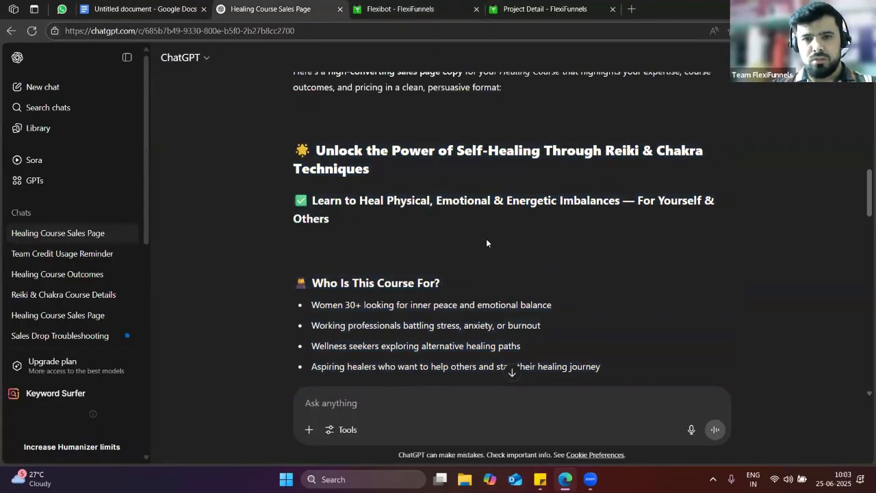
{"action": "scroll", "coordinate": [486, 243], "scroll_direction": "up", "scroll_amount": 1}
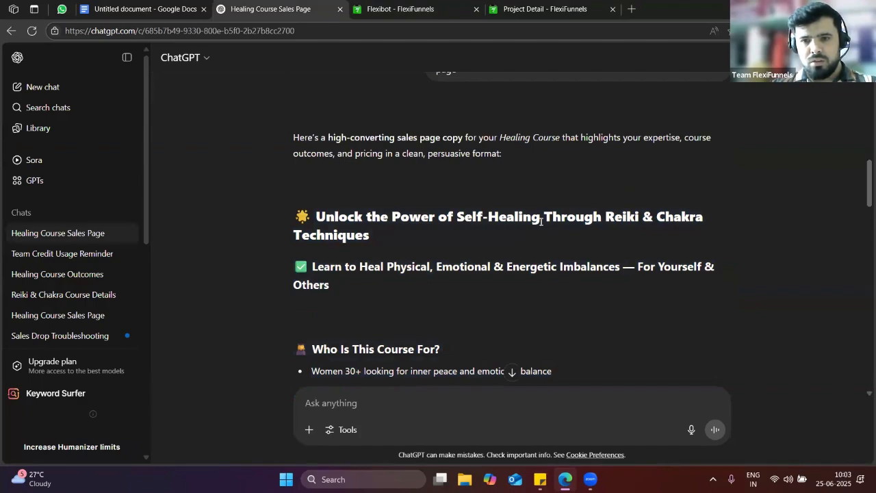
{"action": "left_click_drag", "start_coordinate": [456, 216], "coordinate": [525, 237]}
{"action": "key", "text": "ctrl+c"}
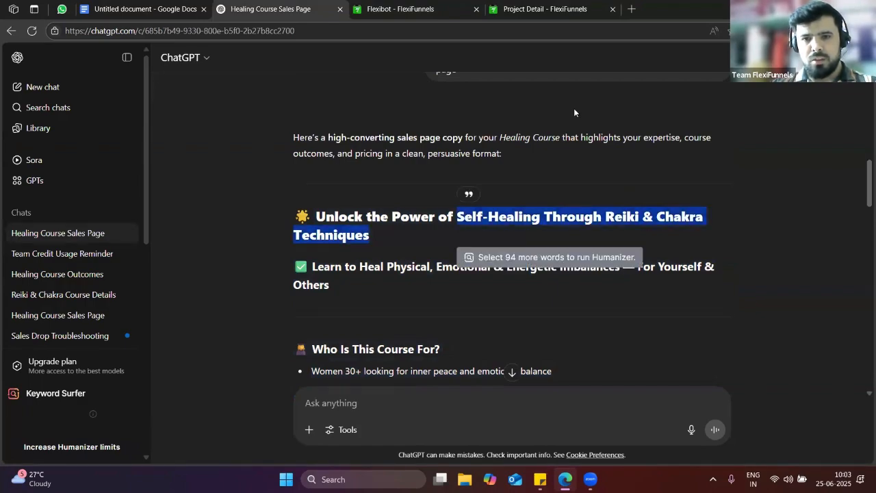
Paste the title as the module name, save the module, and open its YouTube video import
{"action": "left_click", "coordinate": [508, 3]}
{"action": "left_click", "coordinate": [428, 248]}
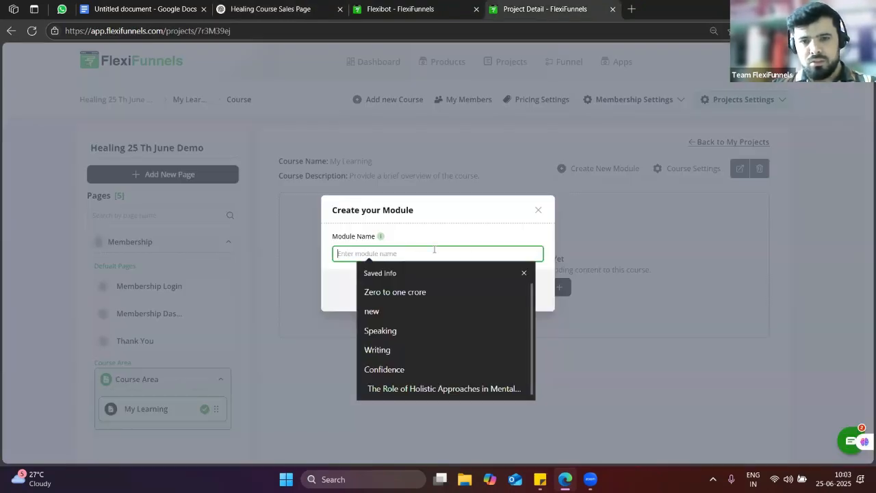
{"action": "key", "text": "ctrl+v"}
{"action": "left_click", "coordinate": [483, 295]}
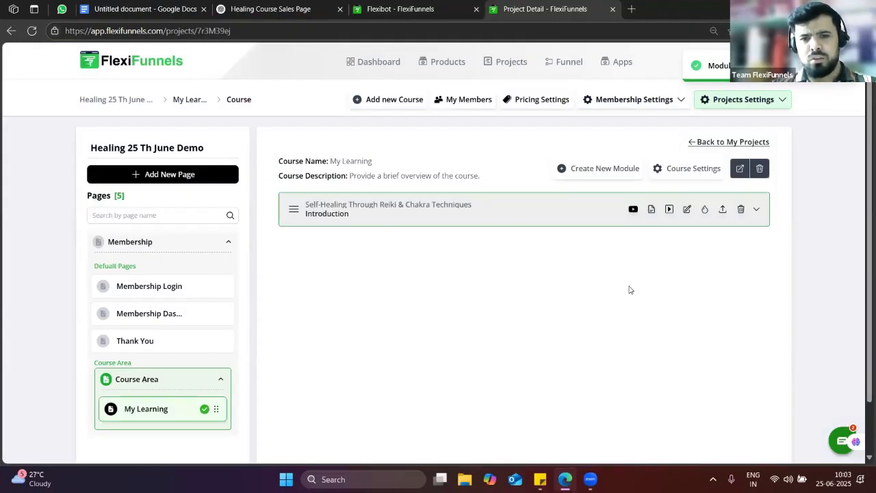
{"action": "left_click", "coordinate": [632, 210]}
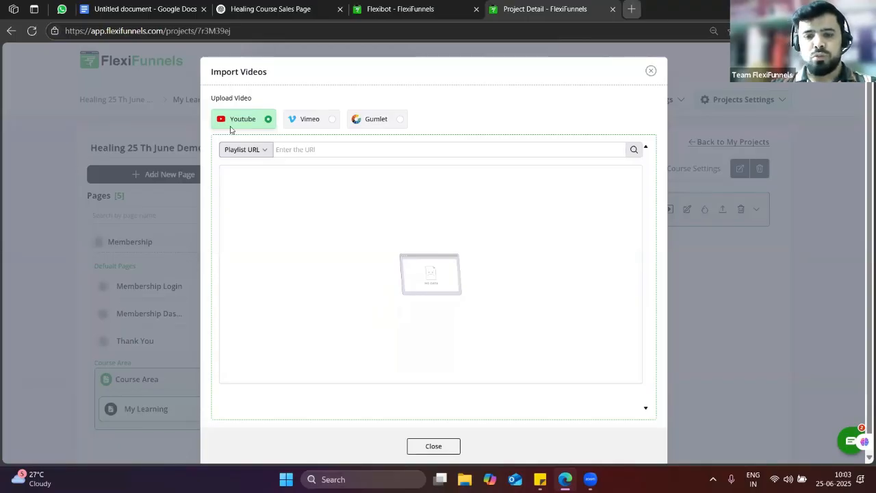
Open youtube.com in a new tab and go to your channel's Playlists
{"action": "key", "text": "ctrl+t"}
{"action": "type", "text": "youtube"}
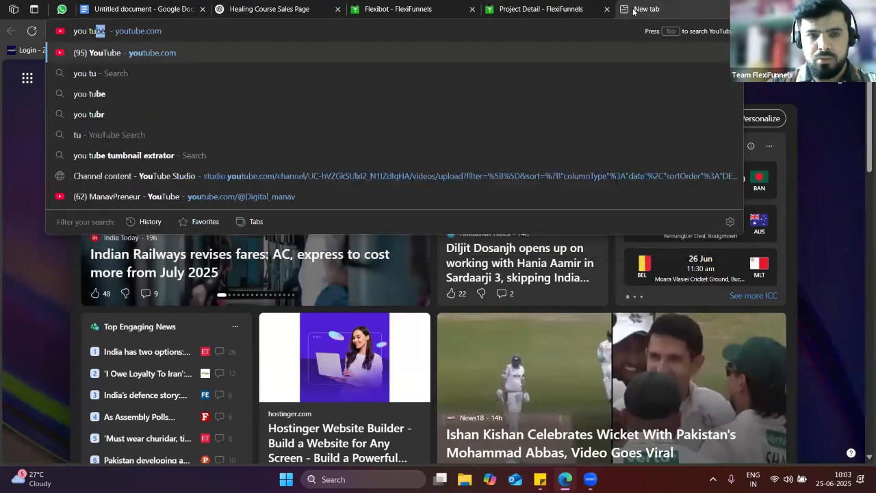
{"action": "key", "text": "Return"}
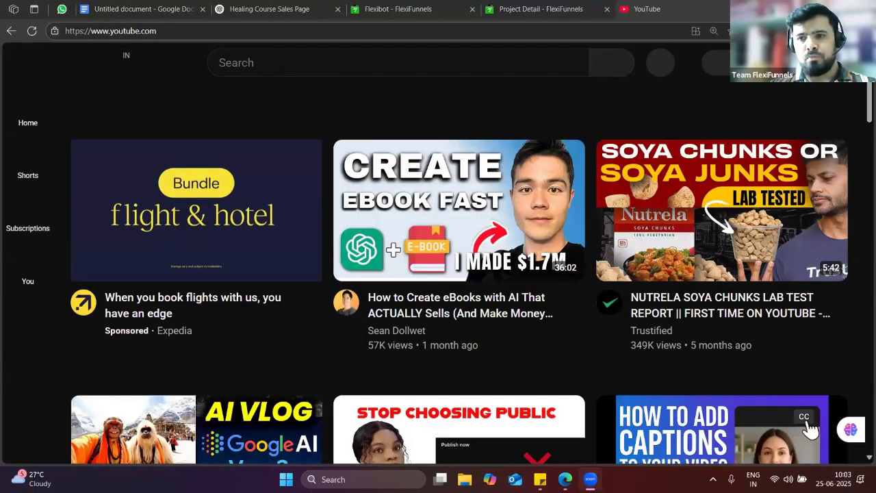
{"action": "left_click", "coordinate": [825, 62]}
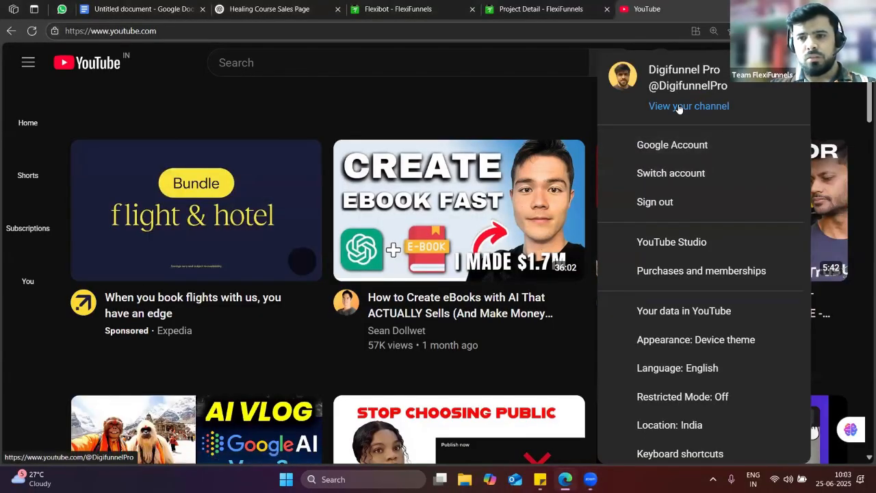
{"action": "left_click", "coordinate": [688, 105]}
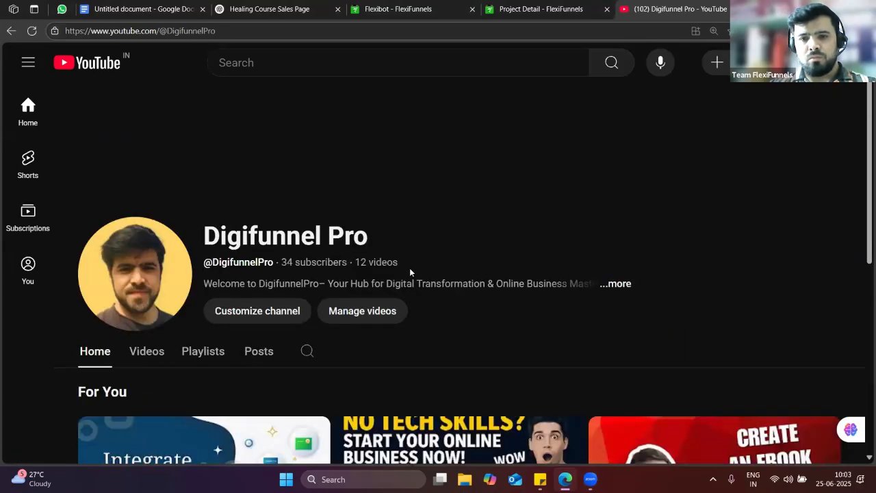
{"action": "scroll", "coordinate": [660, 233], "scroll_direction": "down", "scroll_amount": 2}
{"action": "scroll", "coordinate": [734, 211], "scroll_direction": "up", "scroll_amount": 1}
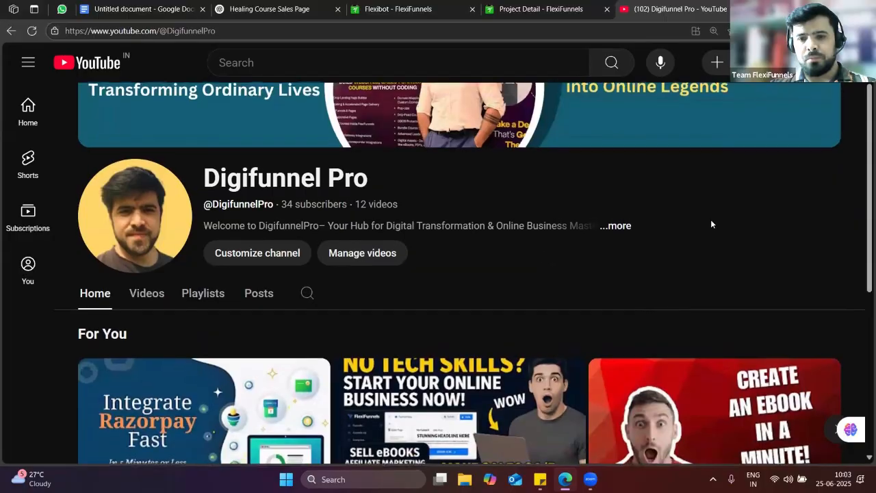
{"action": "scroll", "coordinate": [211, 246], "scroll_direction": "down", "scroll_amount": 2}
{"action": "left_click", "coordinate": [194, 184]}
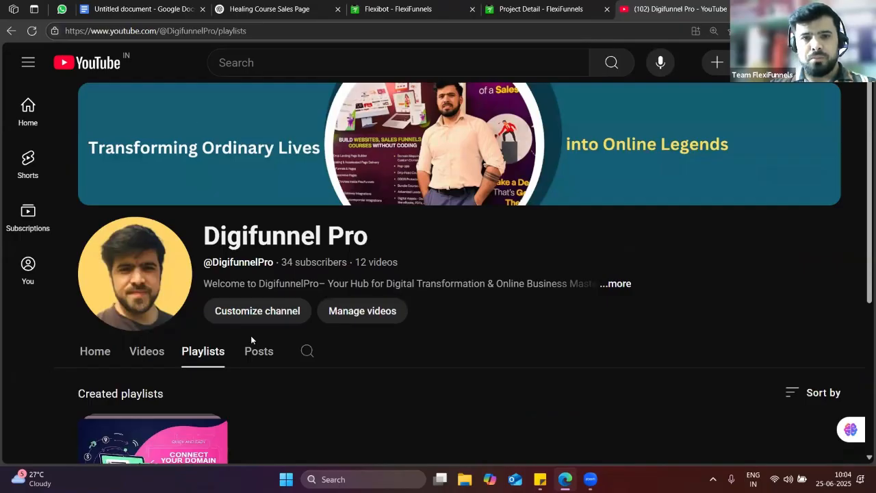
Open the 'Get Started with FlexiFunnels' playlist and select its list= ID in the address bar
{"action": "scroll", "coordinate": [251, 335], "scroll_direction": "down", "scroll_amount": 2}
{"action": "left_click", "coordinate": [171, 353]}
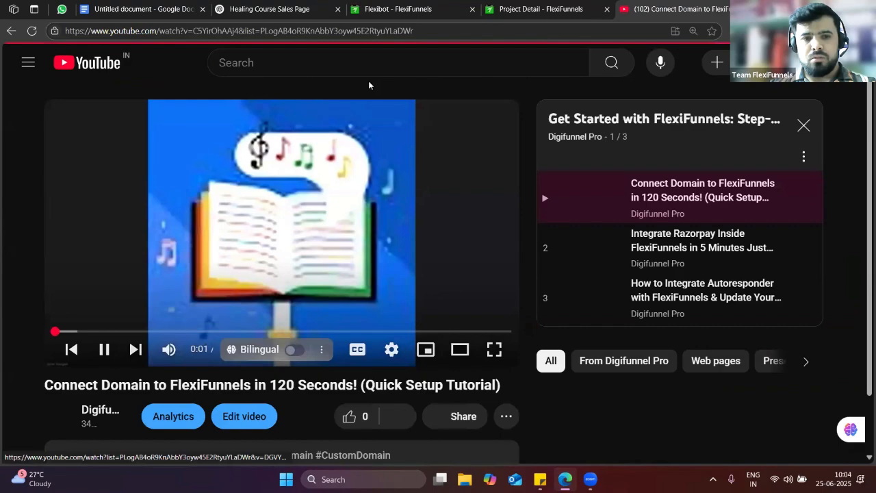
{"action": "left_click", "coordinate": [421, 31]}
{"action": "double_click", "coordinate": [419, 30]}
{"action": "key", "text": "ctrl+c"}
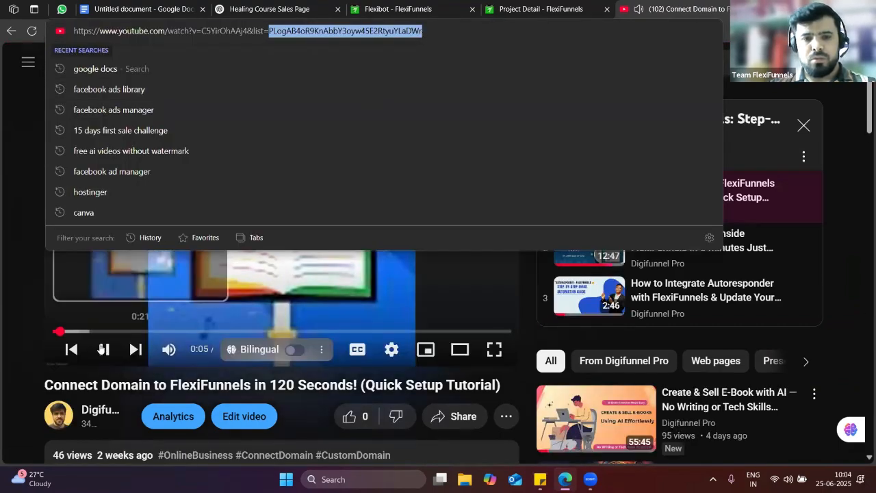
{"action": "left_click", "coordinate": [103, 349]}
Paste the copied playlist ID into the Playlist URL field and search for its videos
{"action": "left_click", "coordinate": [426, 5]}
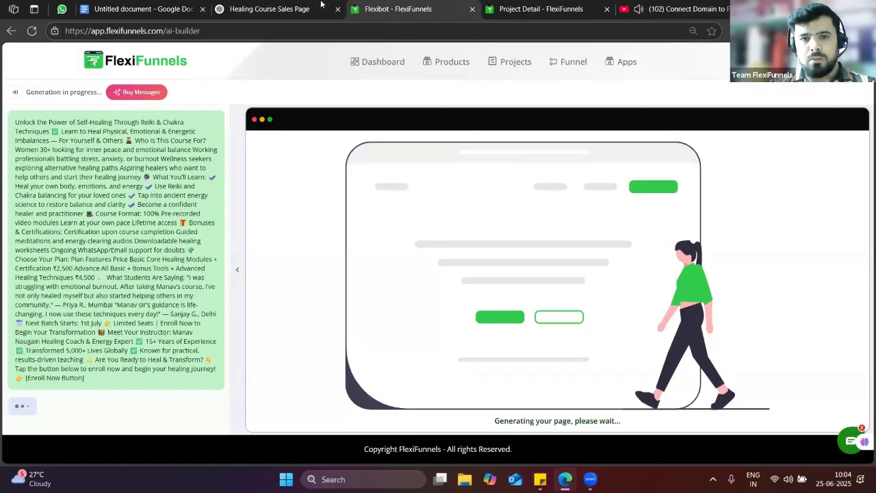
{"action": "left_click", "coordinate": [323, 5]}
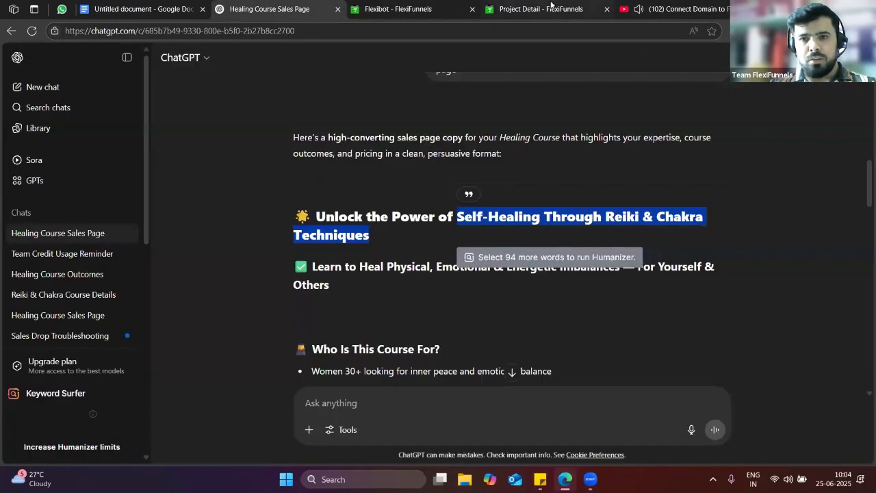
{"action": "left_click", "coordinate": [551, 5]}
{"action": "left_click", "coordinate": [307, 150]}
{"action": "key", "text": "ctrl+v"}
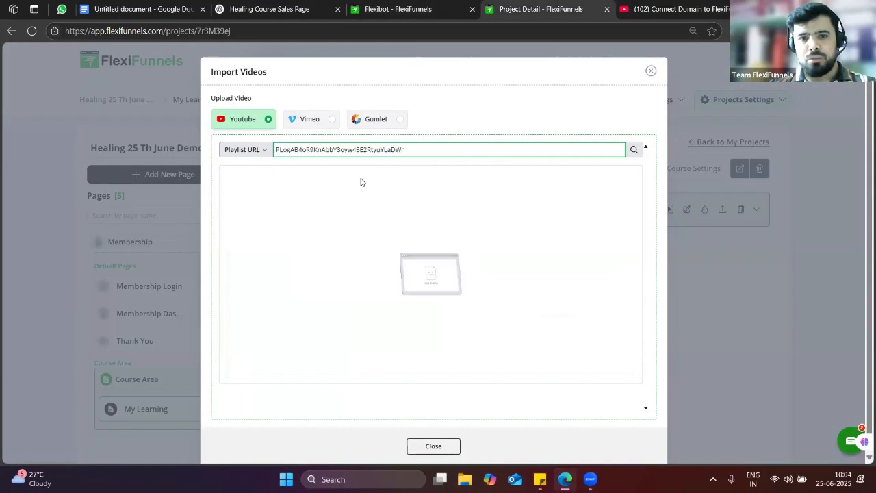
{"action": "left_click", "coordinate": [447, 200]}
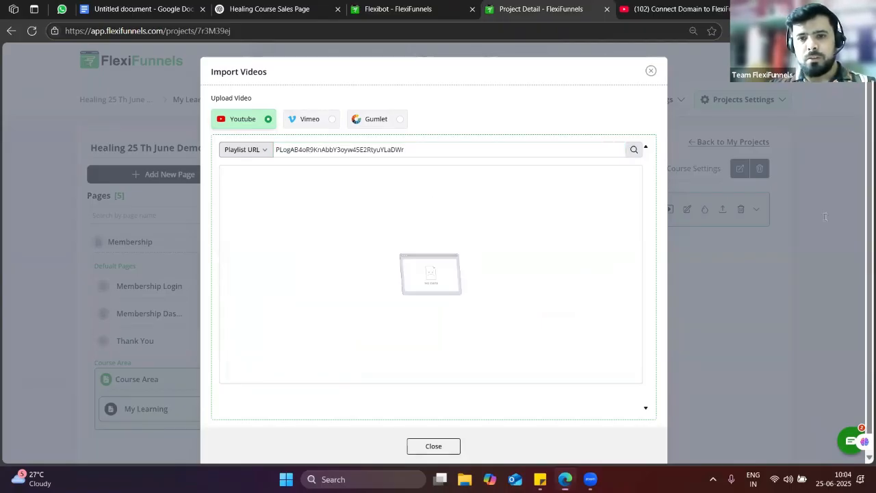
{"action": "left_click", "coordinate": [457, 150]}
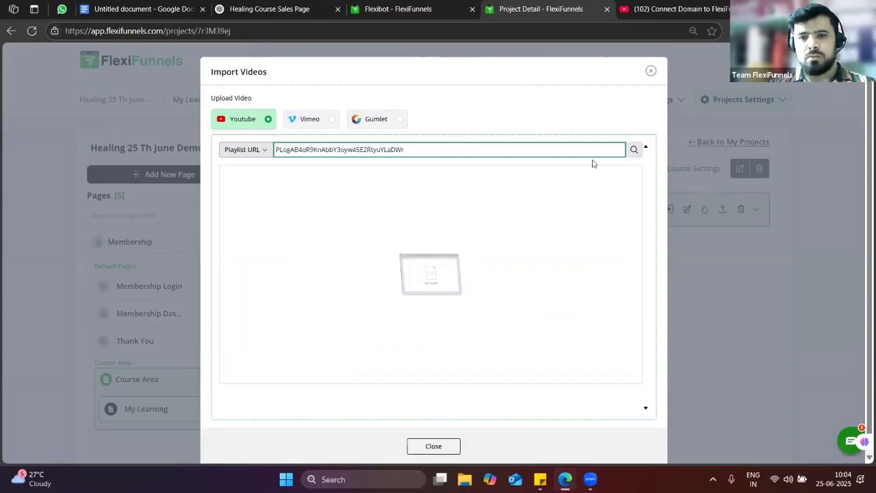
{"action": "left_click", "coordinate": [634, 150]}
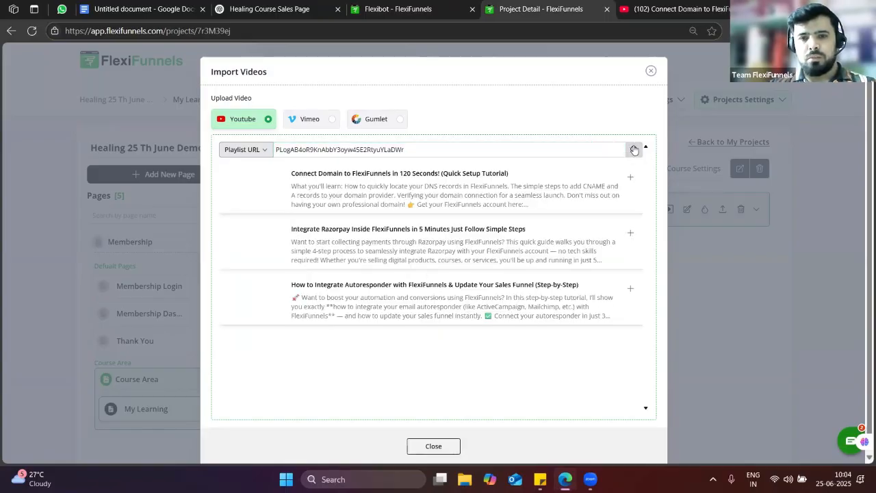
Add the Connect Domain, Integrate Razorpay and autoresponder videos to the module
{"action": "left_click", "coordinate": [631, 180]}
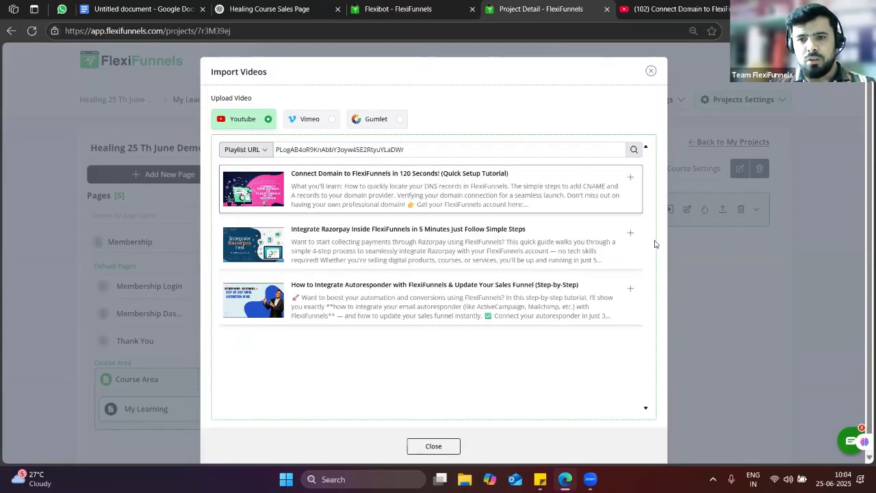
{"action": "left_click", "coordinate": [630, 234]}
{"action": "left_click", "coordinate": [633, 290]}
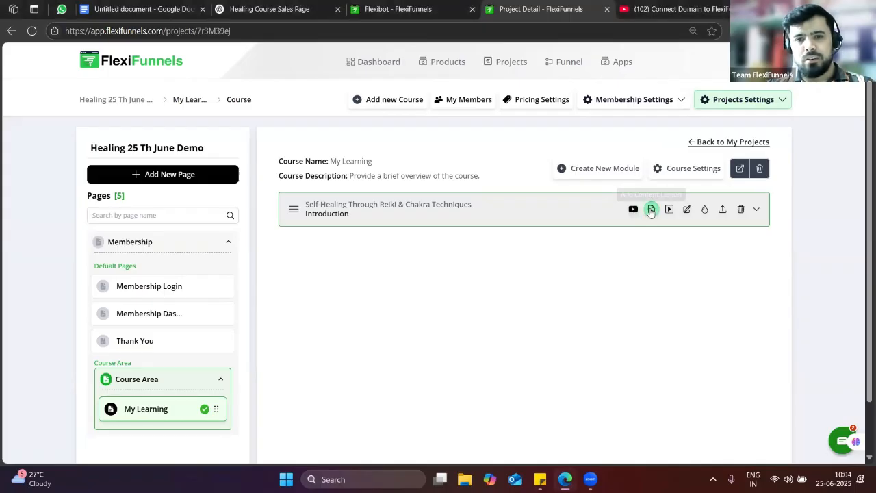
Set the module's release to Specific Date 01-07-2025 with Drip Status on, and save
{"action": "left_click", "coordinate": [688, 210]}
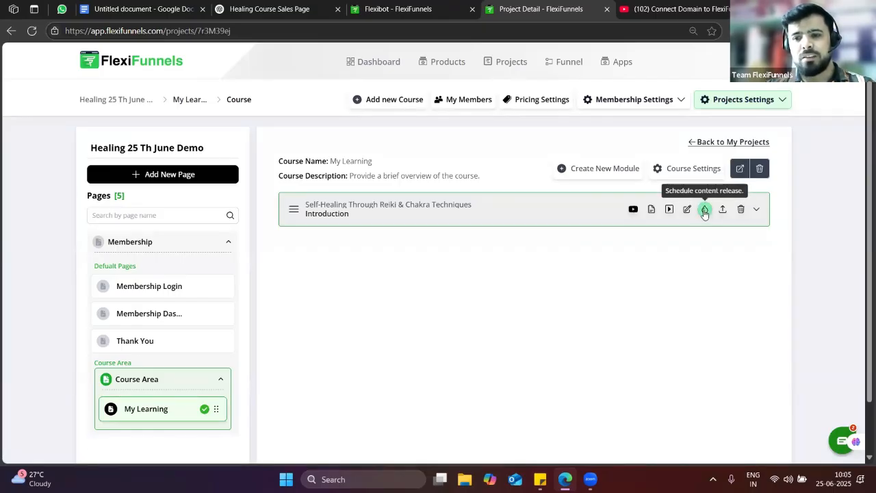
{"action": "left_click", "coordinate": [704, 211]}
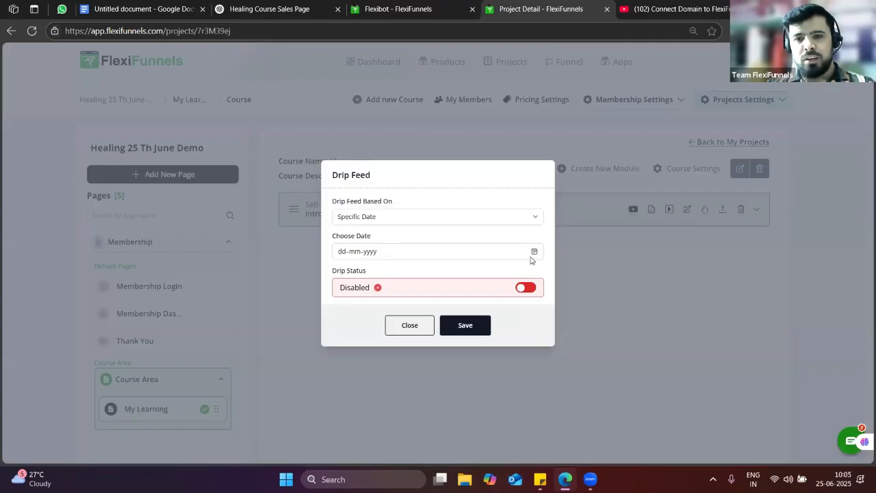
{"action": "left_click", "coordinate": [538, 251]}
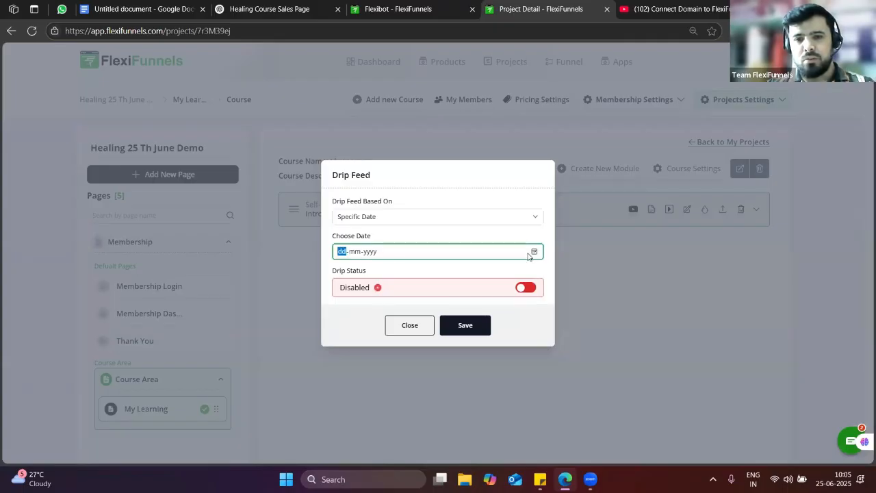
{"action": "left_click", "coordinate": [454, 217]}
{"action": "left_click", "coordinate": [428, 236]}
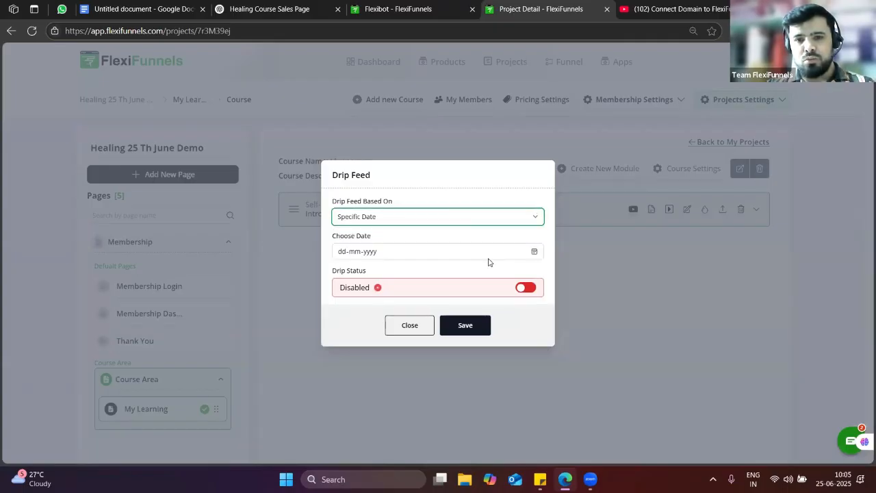
{"action": "left_click", "coordinate": [483, 251]}
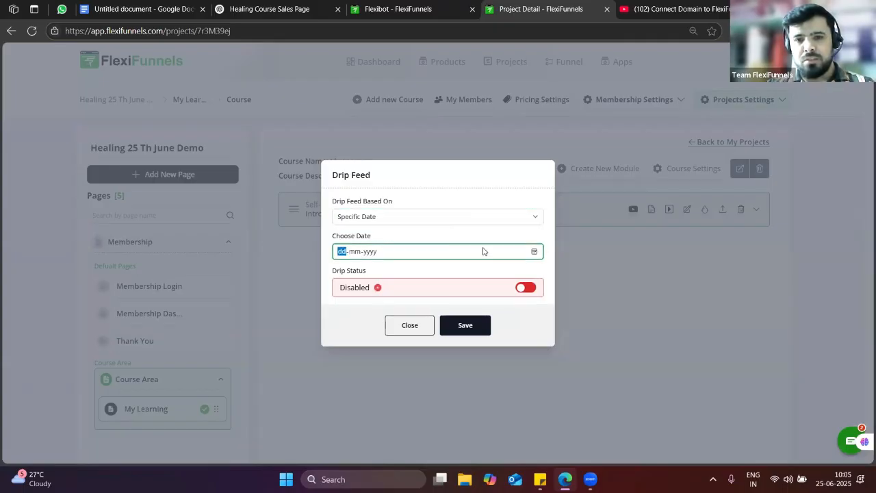
{"action": "left_click", "coordinate": [534, 252]}
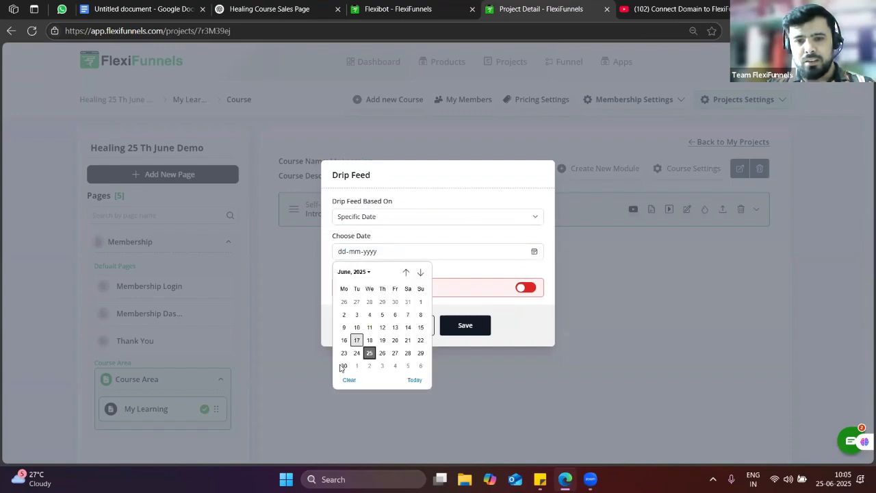
{"action": "left_click", "coordinate": [356, 365]}
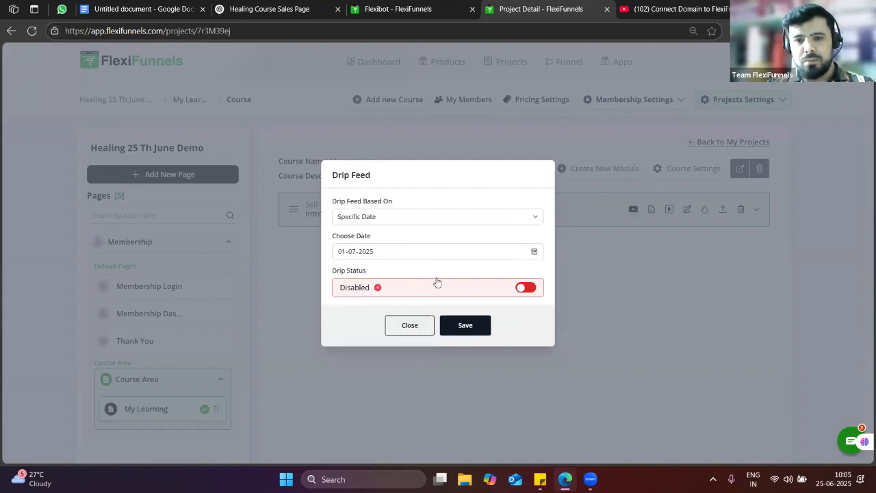
{"action": "left_click", "coordinate": [525, 287]}
{"action": "left_click", "coordinate": [478, 326]}
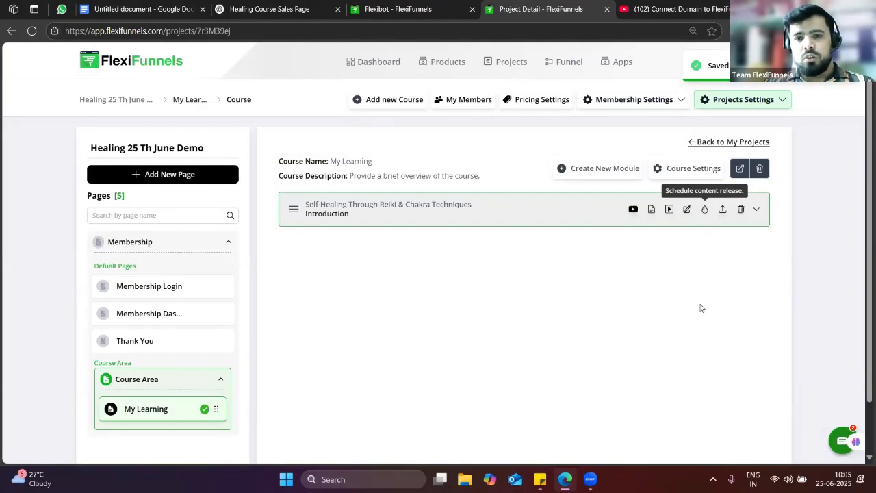
{"action": "left_click", "coordinate": [724, 209]}
{"action": "left_click", "coordinate": [422, 204]}
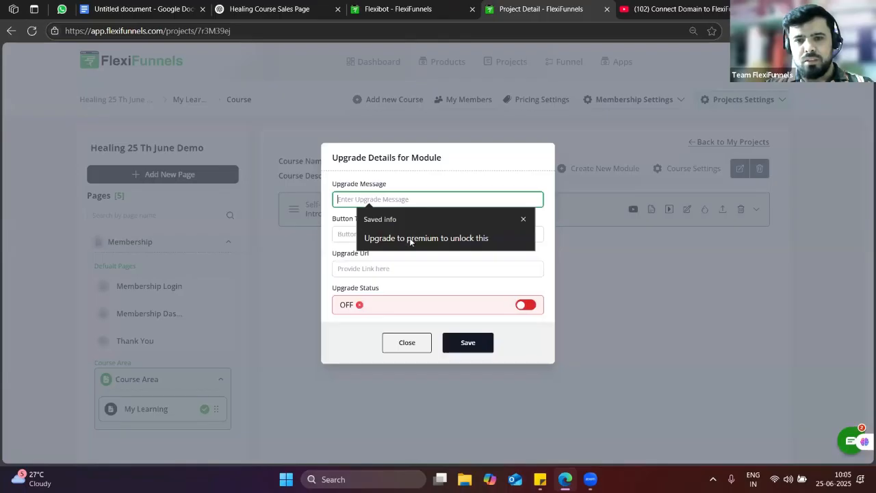
{"action": "left_click", "coordinate": [411, 241]}
{"action": "left_click", "coordinate": [362, 231]}
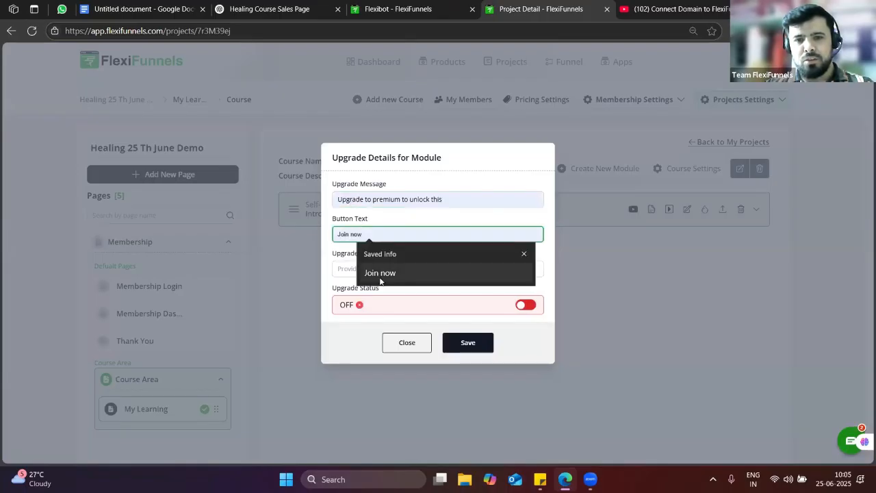
{"action": "left_click", "coordinate": [380, 273]}
{"action": "left_click", "coordinate": [369, 267]}
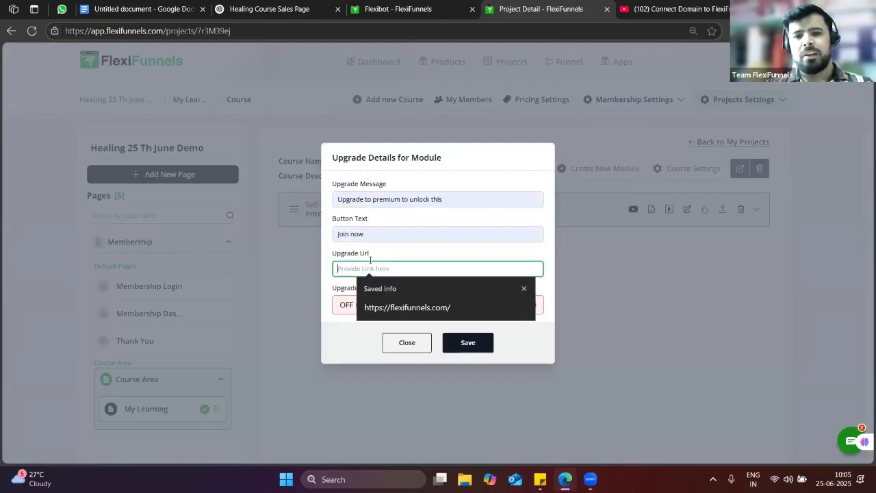
{"action": "left_click", "coordinate": [399, 309]}
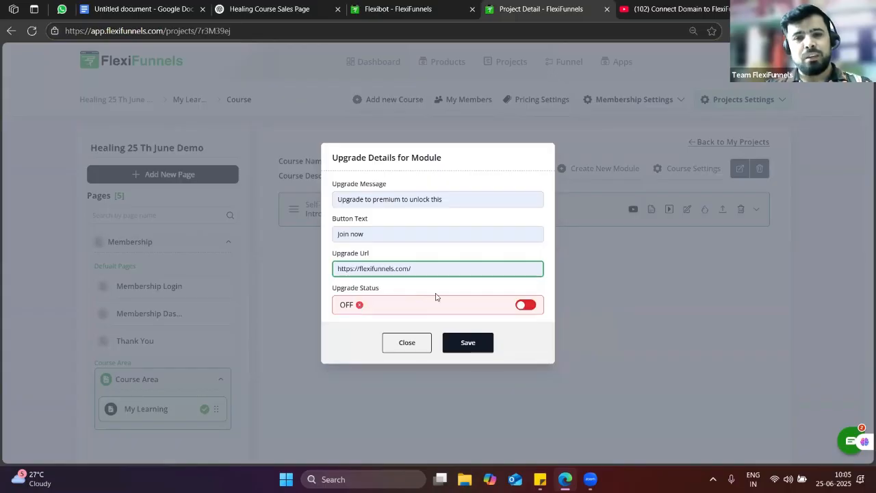
{"action": "left_click", "coordinate": [527, 306]}
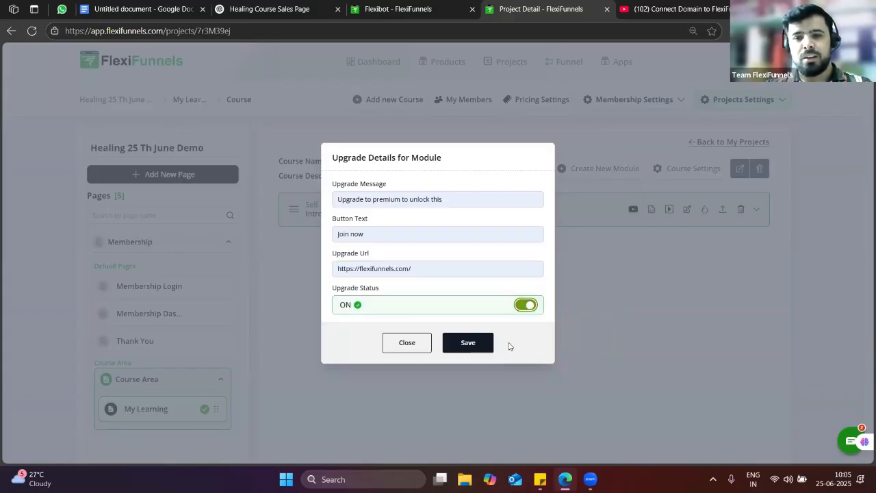
{"action": "left_click", "coordinate": [469, 342]}
{"action": "left_click", "coordinate": [560, 338]}
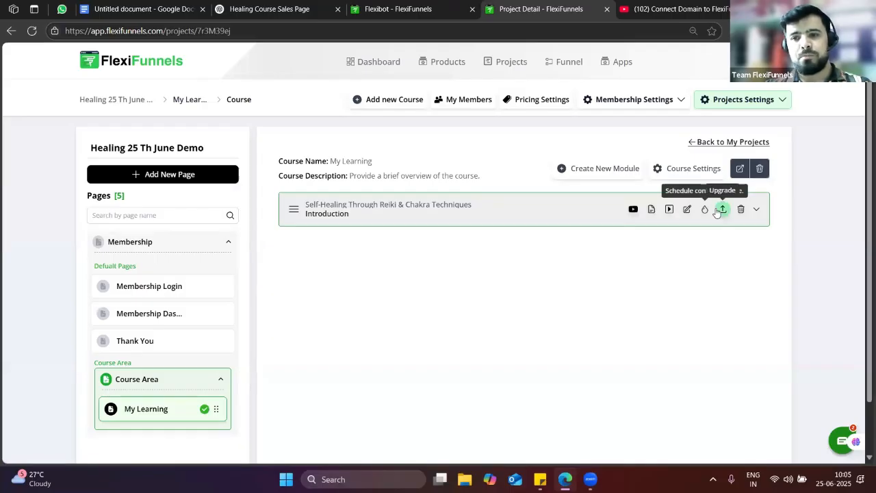
Open Course Settings and clear the My Learning course name, removing an accidental paste
{"action": "left_click", "coordinate": [684, 175]}
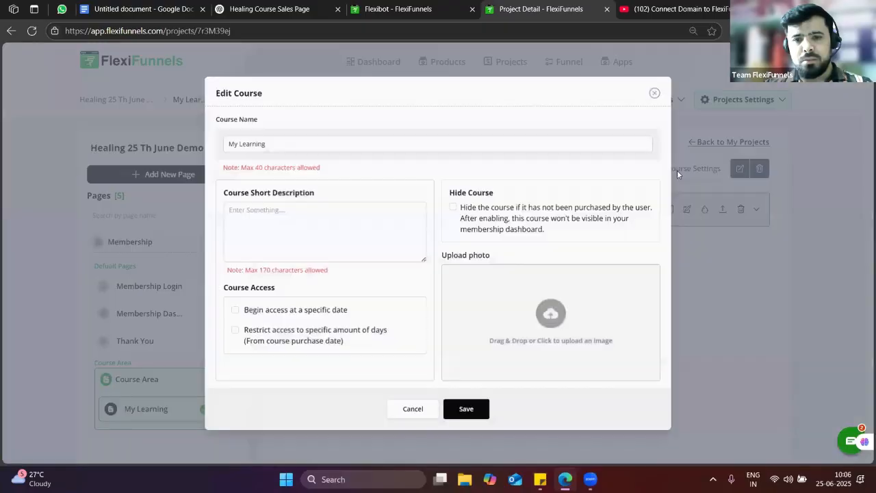
{"action": "triple_click", "coordinate": [269, 144]}
{"action": "key", "text": "BackSpace"}
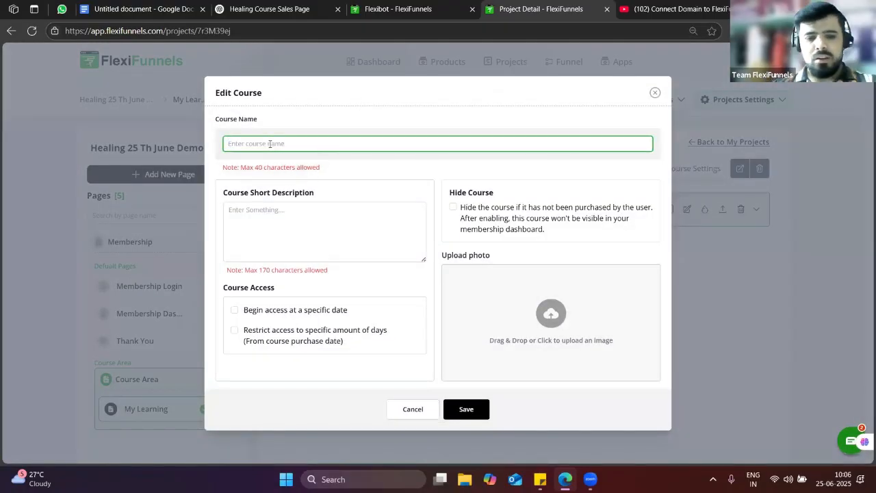
{"action": "type", "text": "PLogAB4oR9KnAbbY3oyw45E2RtyuYLaDWn"}
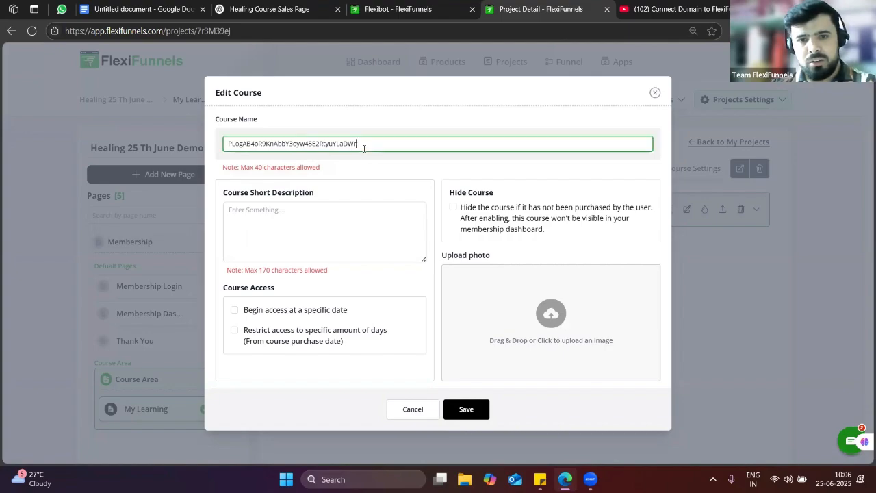
{"action": "triple_click", "coordinate": [364, 146]}
{"action": "key", "text": "BackSpace"}
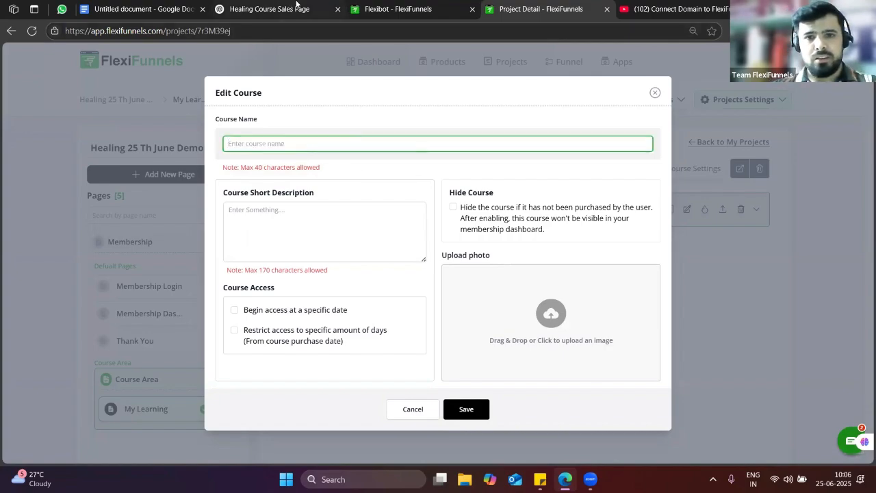
Move between the ChatGPT chat and the project, refocusing the empty course name field
{"action": "left_click", "coordinate": [297, 7]}
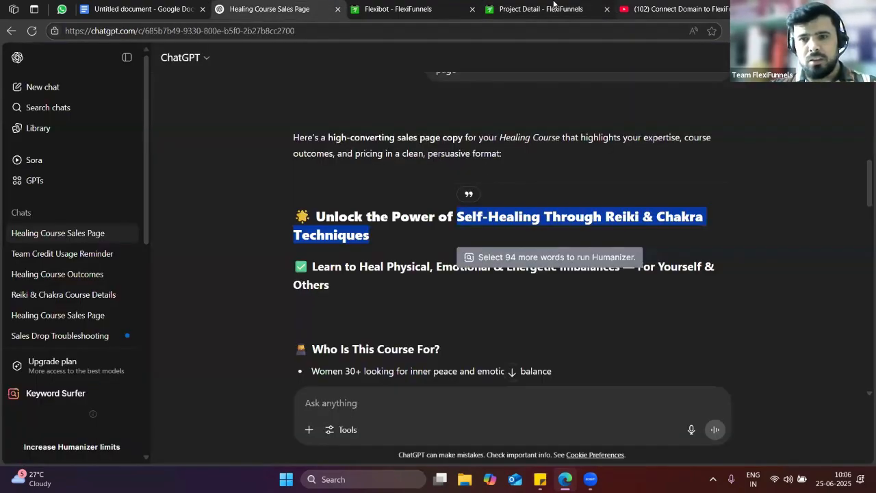
{"action": "left_click", "coordinate": [553, 6]}
{"action": "left_click", "coordinate": [310, 140]}
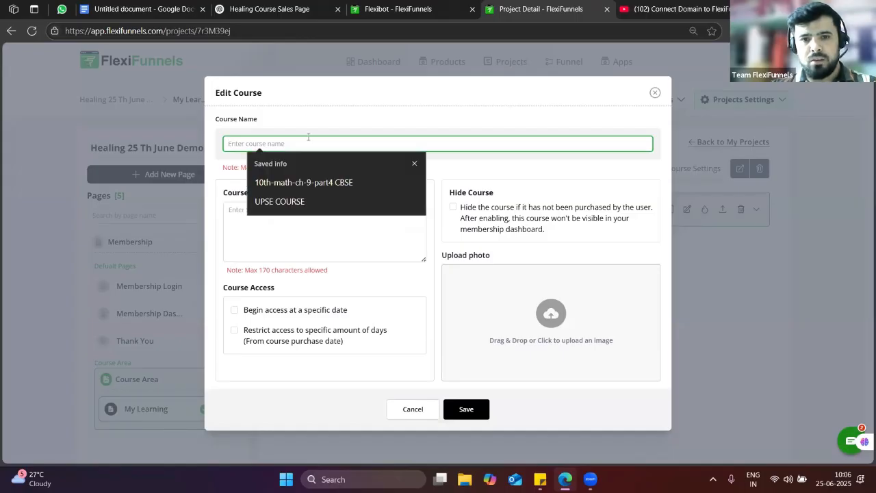
{"action": "left_click", "coordinate": [264, 147]}
{"action": "left_click", "coordinate": [252, 145]}
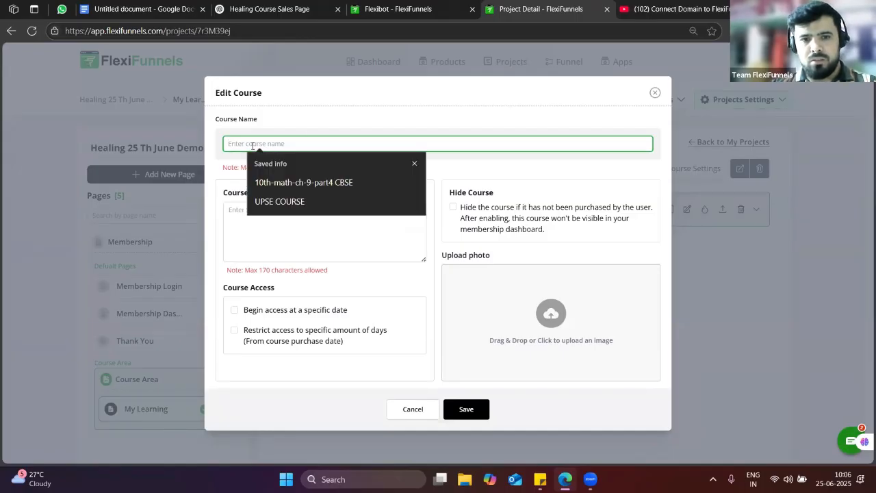
{"action": "left_click", "coordinate": [301, 9]}
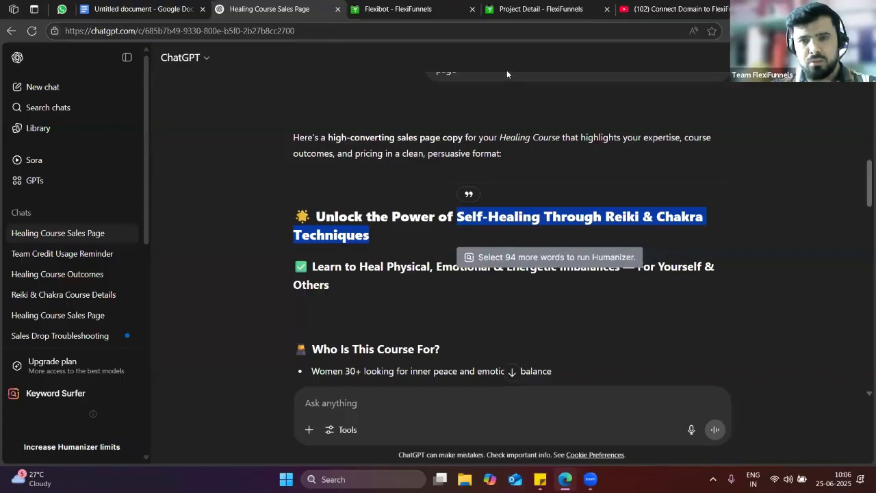
{"action": "left_click", "coordinate": [520, 10]}
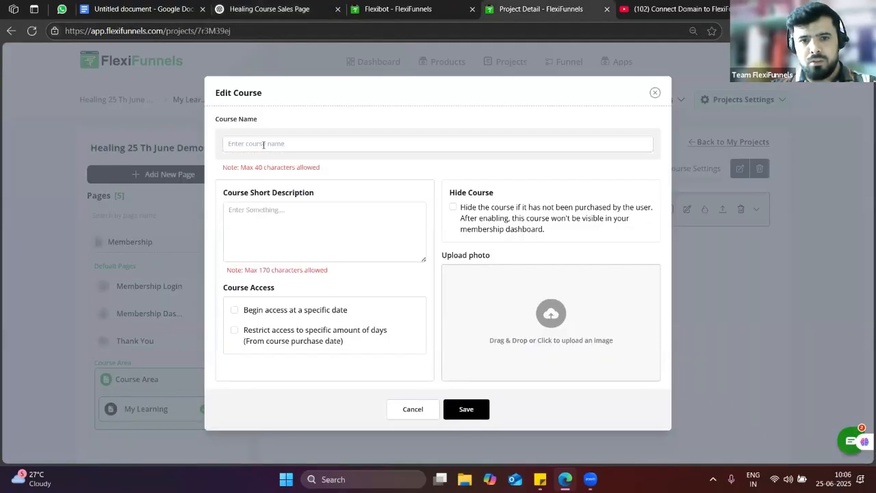
Copy the Self-Healing Through Reiki & Chakra Techniques title from ChatGPT and try pasting it as course name
{"action": "left_click", "coordinate": [288, 7]}
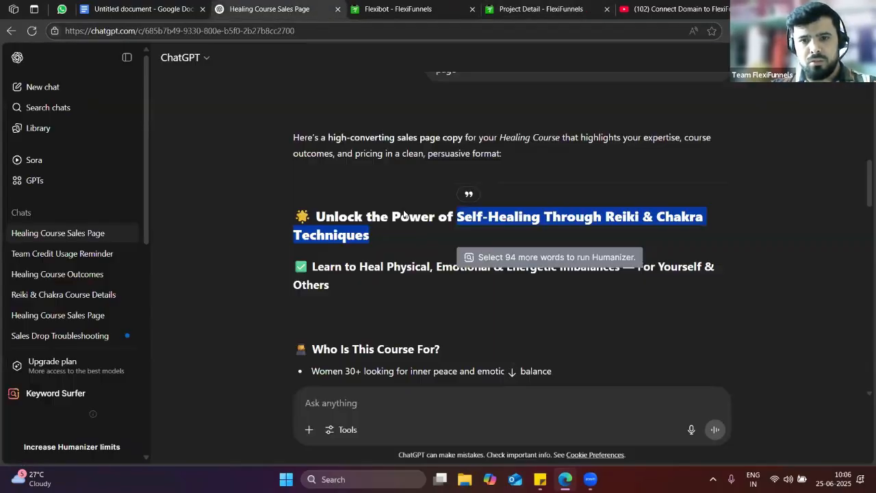
{"action": "right_click", "coordinate": [471, 222]}
{"action": "left_click", "coordinate": [519, 236]}
{"action": "left_click", "coordinate": [541, 9]}
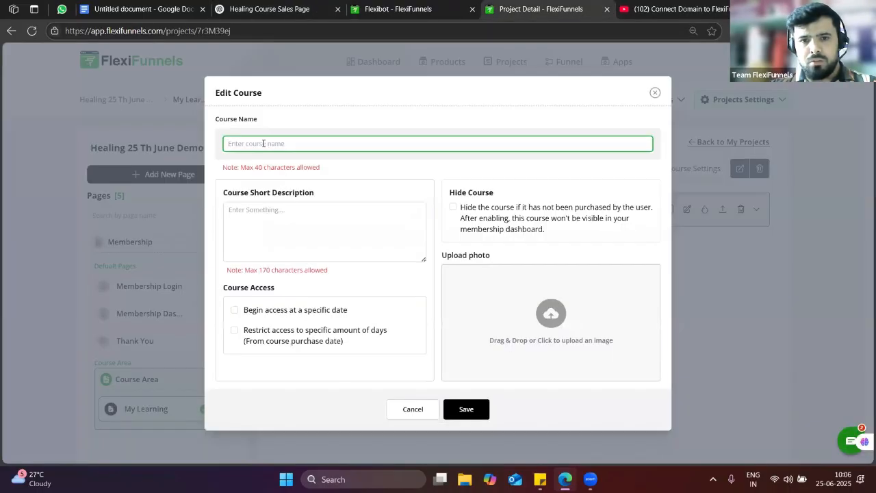
{"action": "right_click", "coordinate": [264, 144]}
{"action": "left_click", "coordinate": [301, 238]}
Erase stray characters typed into the course name field, leaving it empty
{"action": "left_click", "coordinate": [275, 214]}
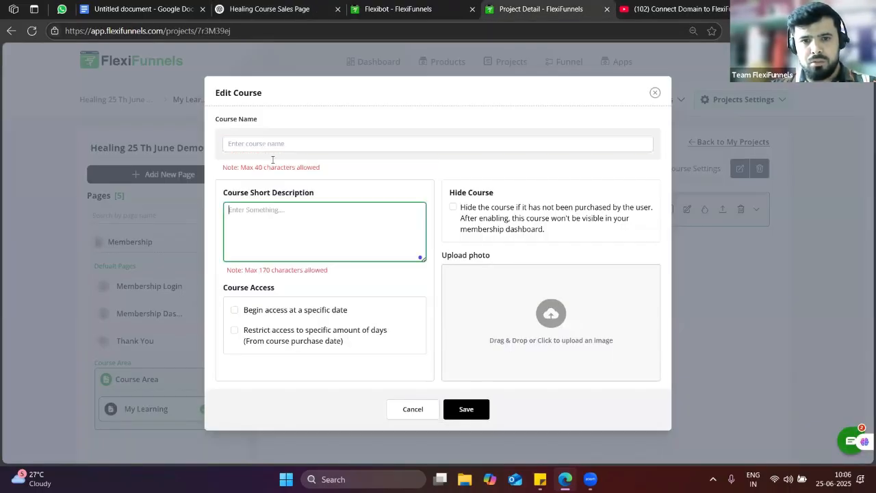
{"action": "left_click", "coordinate": [267, 144]}
{"action": "type", "text": "al"}
{"action": "key", "text": "BackSpace"}
{"action": "key", "text": "BackSpace"}
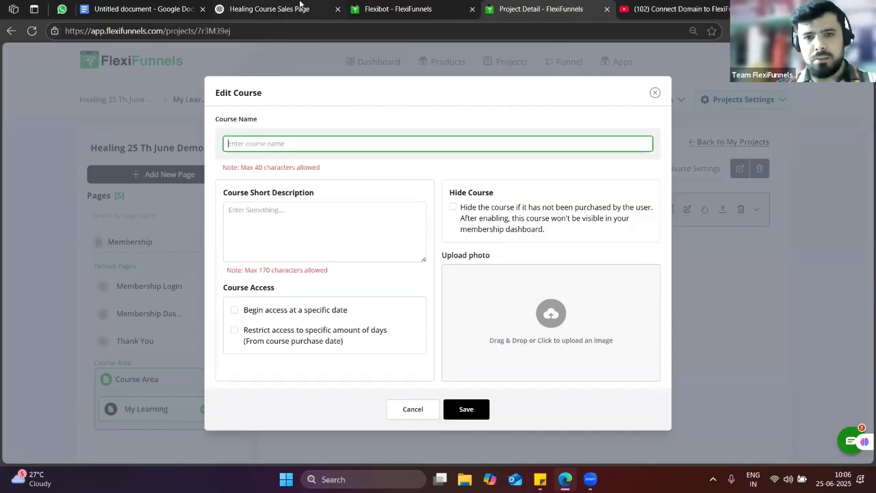
{"action": "left_click", "coordinate": [298, 8]}
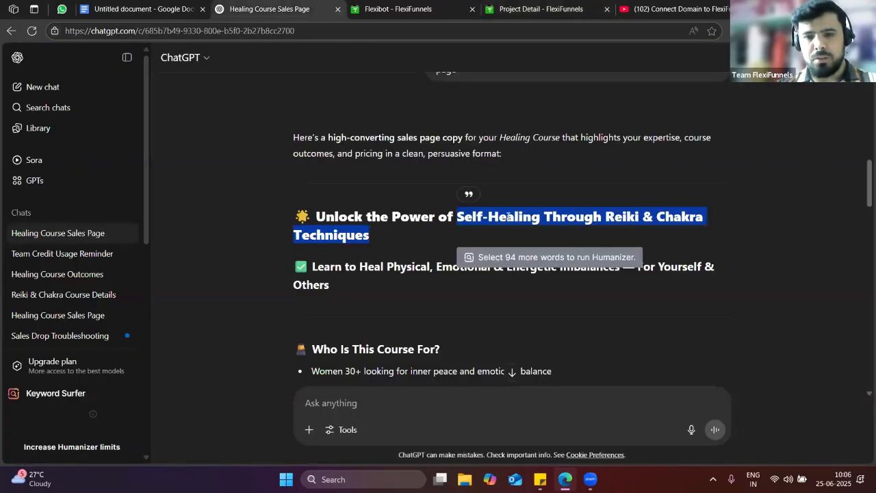
{"action": "left_click", "coordinate": [566, 9]}
{"action": "type", "text": "v"}
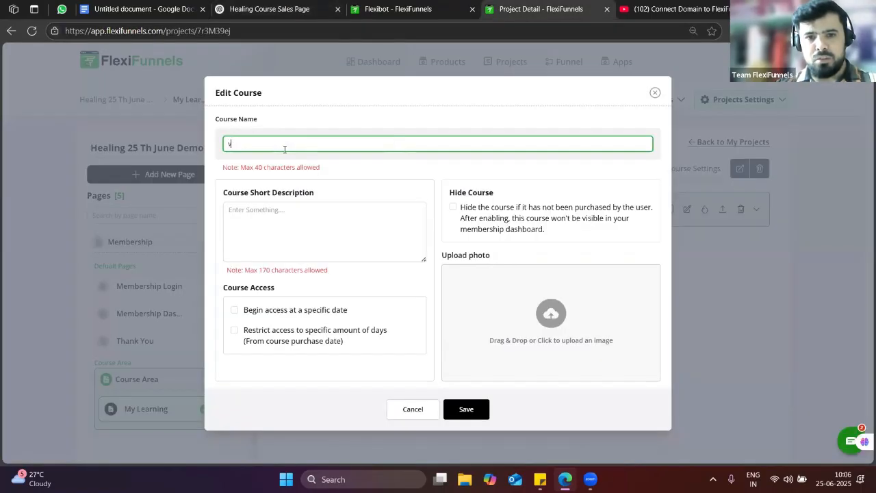
{"action": "key", "text": "BackSpace"}
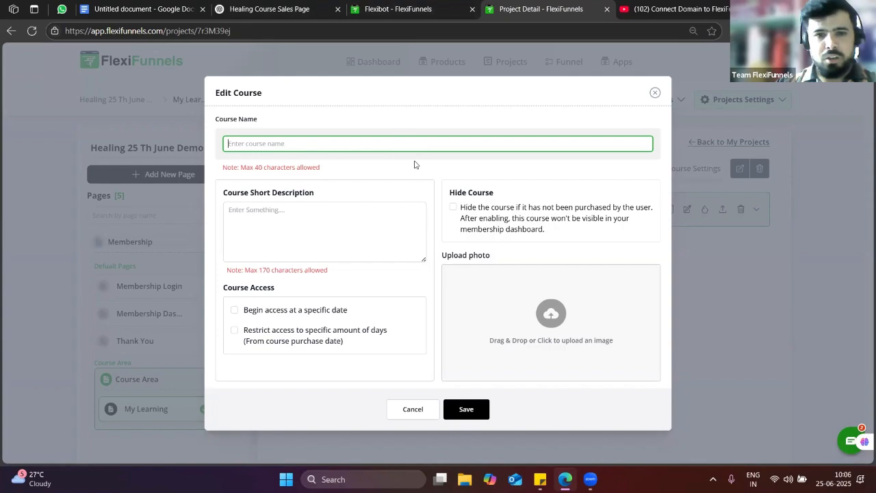
Enter 'Main course of healing' as course name and 'find useful video' as short description
{"action": "type", "text": "Main"}
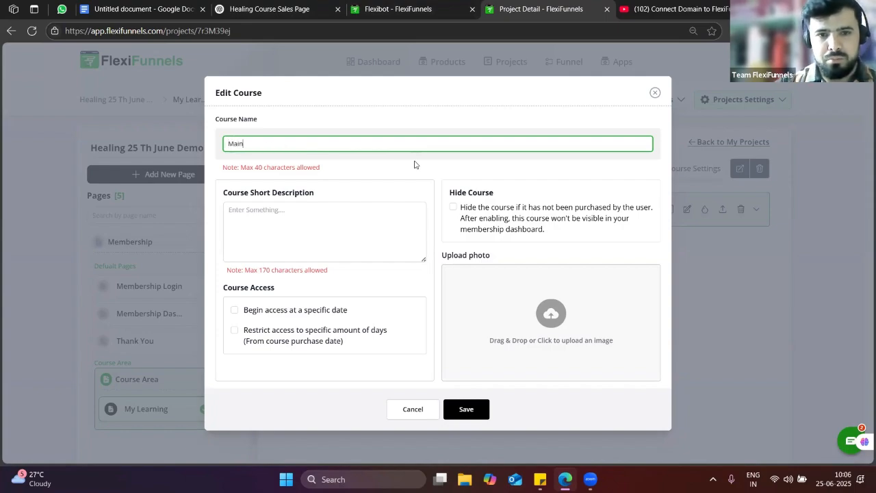
{"action": "type", "text": " cousre of"}
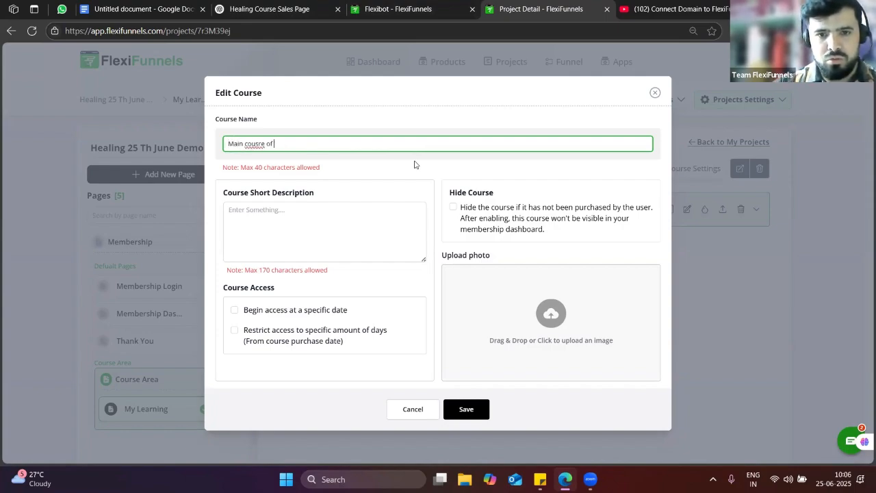
{"action": "key", "text": "BackSpace"}
{"action": "key", "text": "BackSpace"}
{"action": "key", "text": "BackSpace"}
{"action": "key", "text": "BackSpace"}
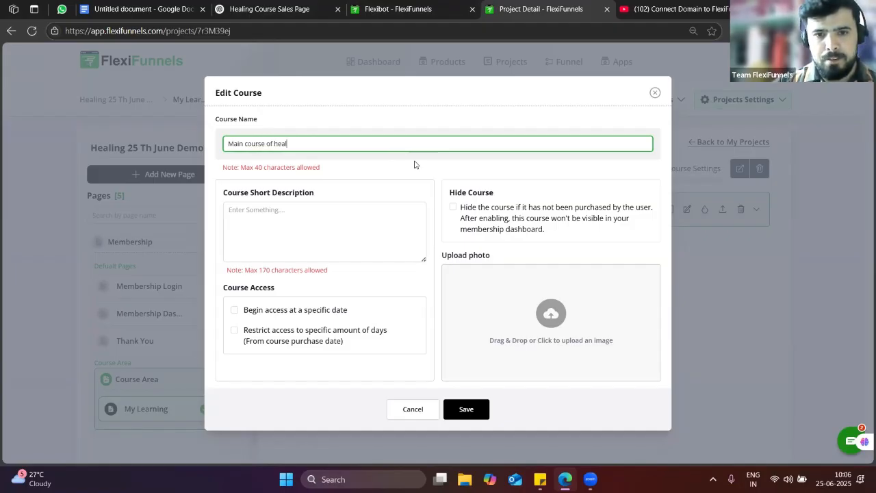
{"action": "left_click", "coordinate": [319, 225]}
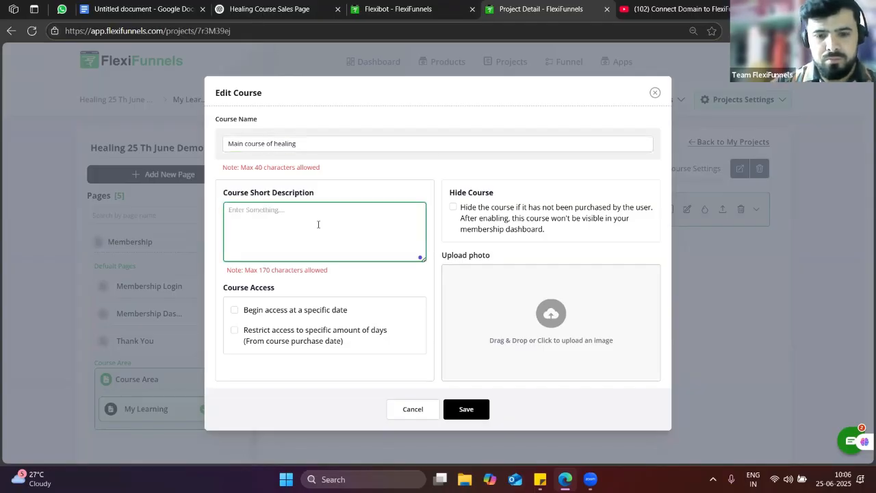
{"action": "type", "text": "fu"}
{"action": "type", "text": "in"}
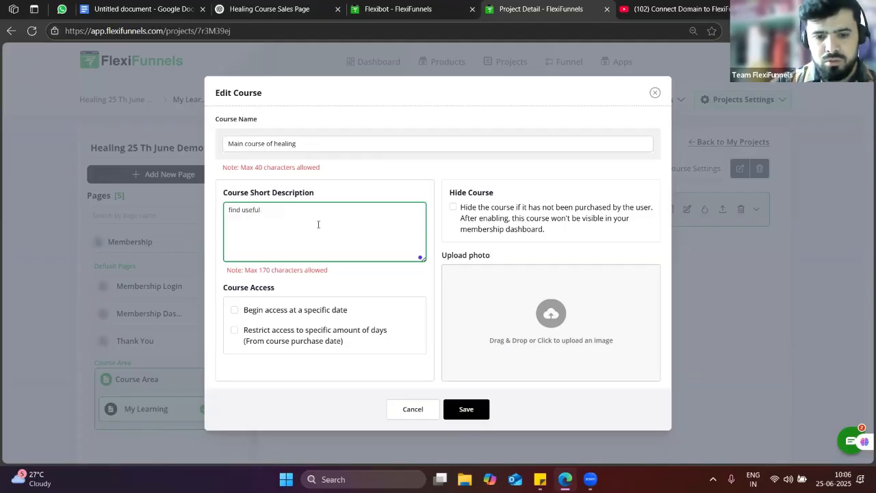
{"action": "type", "text": "d useful video"}
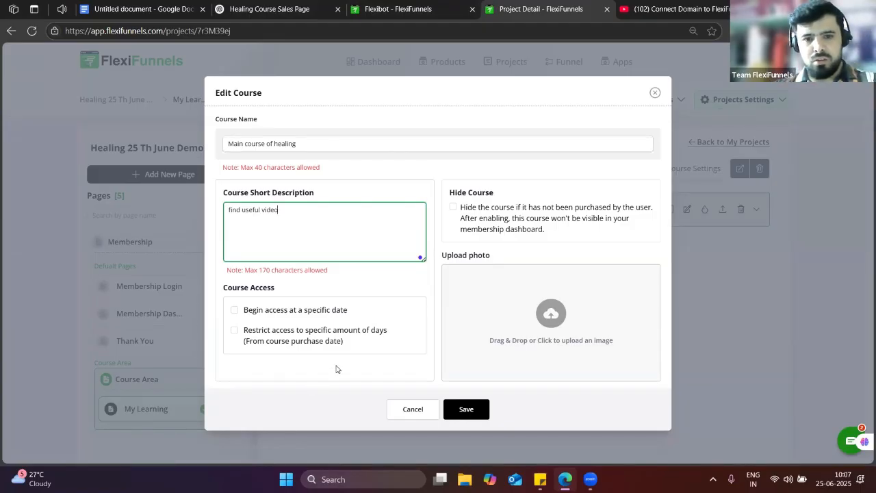
{"action": "left_click", "coordinate": [373, 407]}
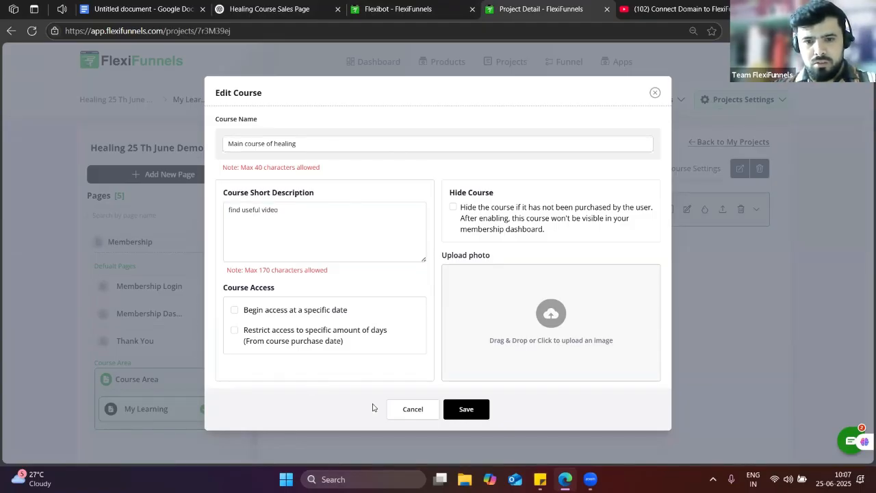
Begin course access on 1 July 2025, leave the days-based limit off, and save the course
{"action": "left_click", "coordinate": [234, 309]}
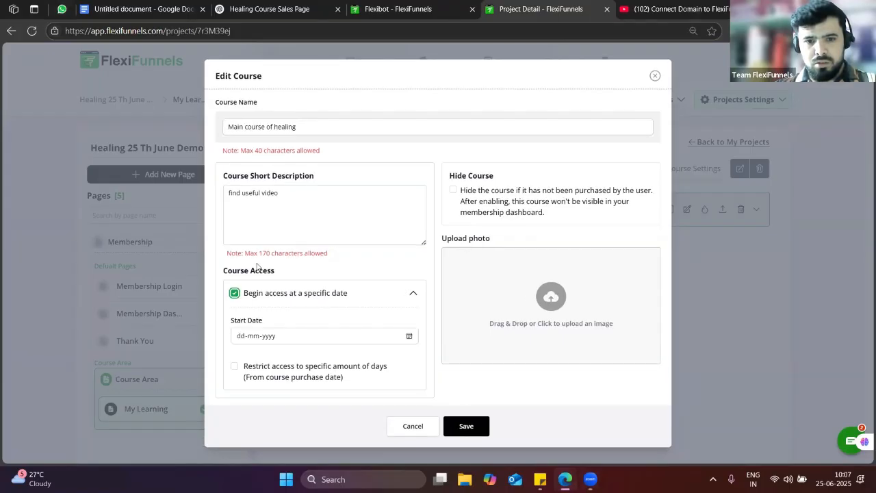
{"action": "left_click", "coordinate": [408, 335]}
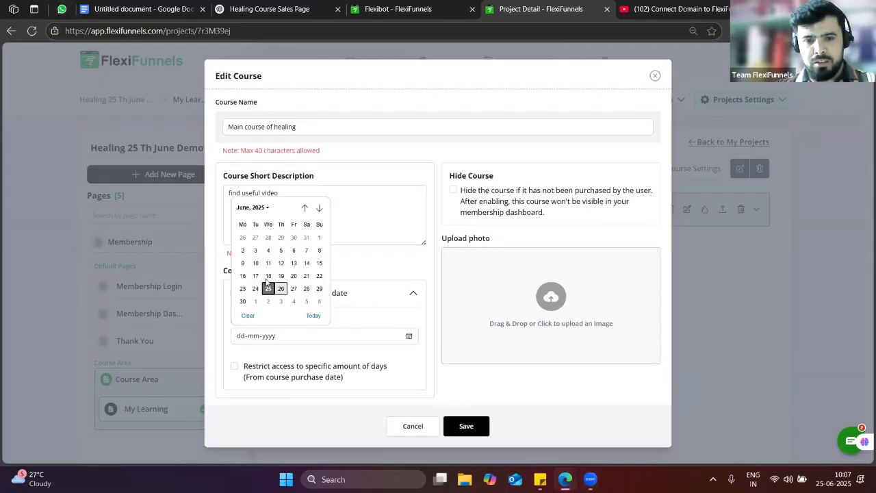
{"action": "left_click", "coordinate": [255, 302]}
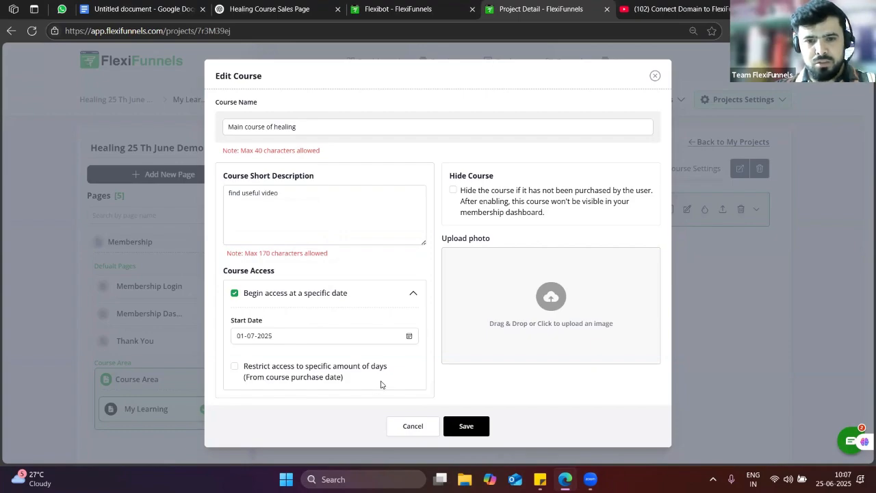
{"action": "left_click", "coordinate": [234, 367]}
{"action": "scroll", "coordinate": [282, 363], "scroll_direction": "down", "scroll_amount": 3}
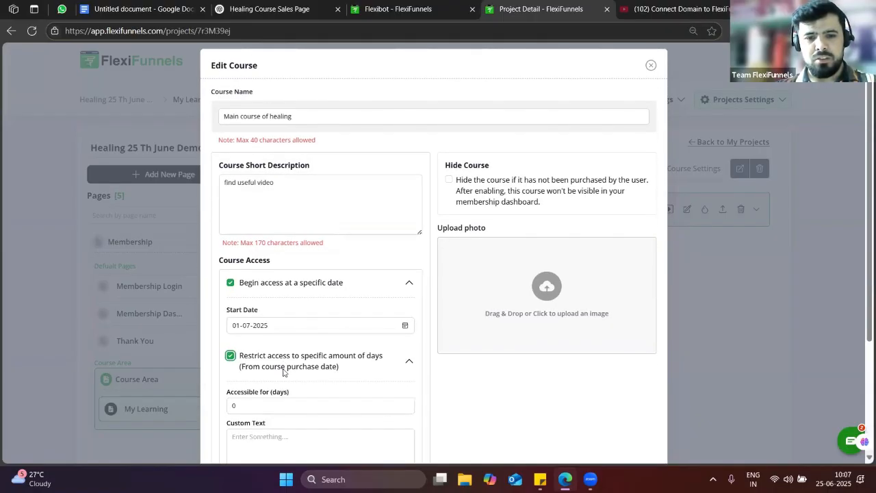
{"action": "scroll", "coordinate": [275, 369], "scroll_direction": "down", "scroll_amount": 2}
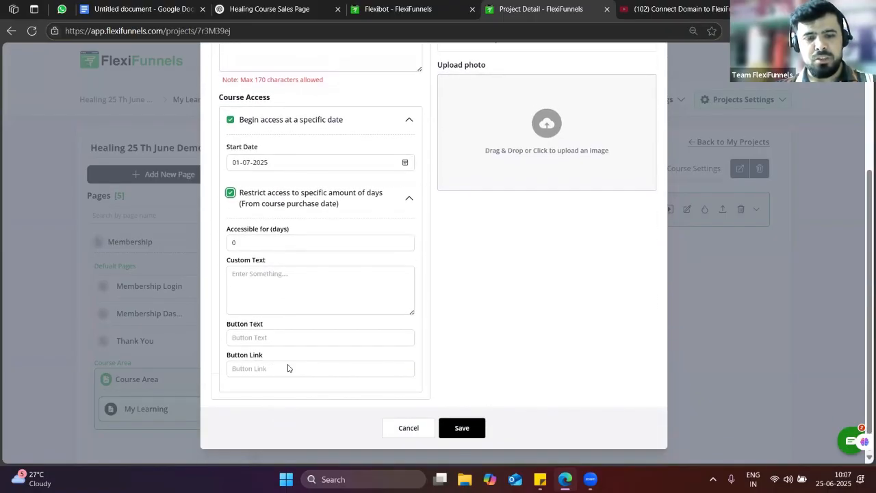
{"action": "scroll", "coordinate": [289, 365], "scroll_direction": "up", "scroll_amount": 2}
{"action": "left_click", "coordinate": [230, 250]}
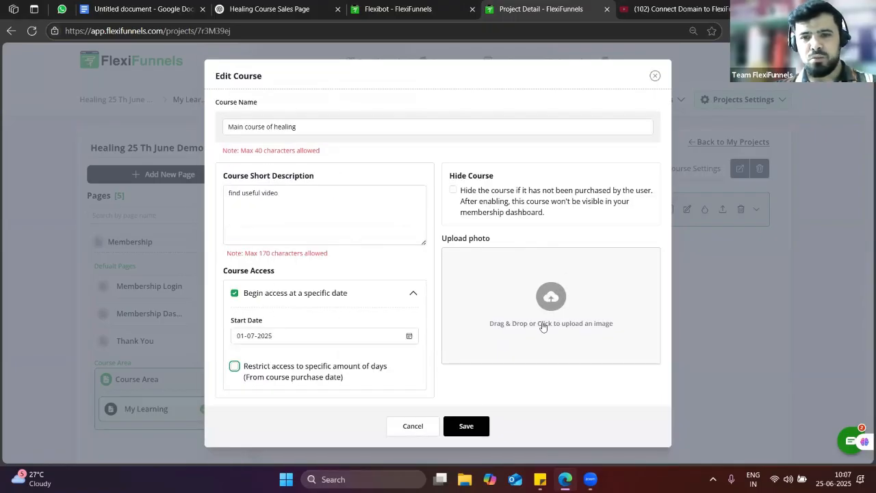
{"action": "left_click", "coordinate": [471, 432]}
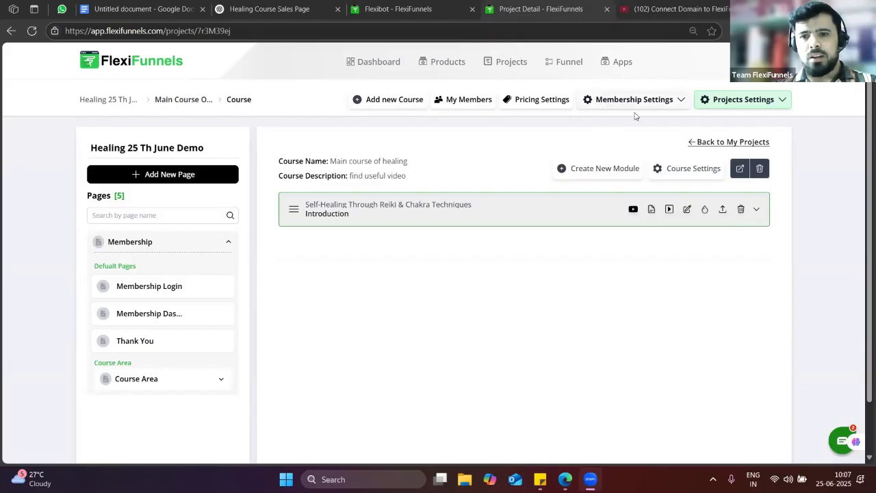
Enable the course completion certificate in Certificate Settings and save it
{"action": "left_click", "coordinate": [680, 101]}
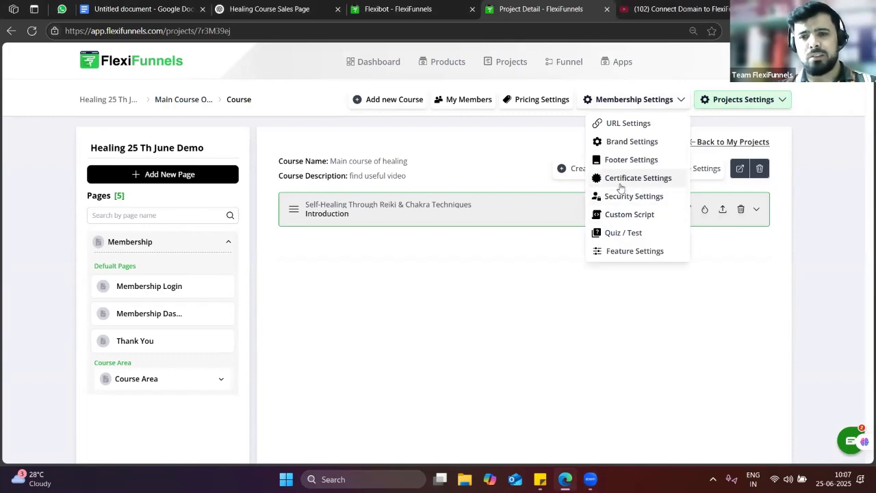
{"action": "left_click", "coordinate": [627, 179]}
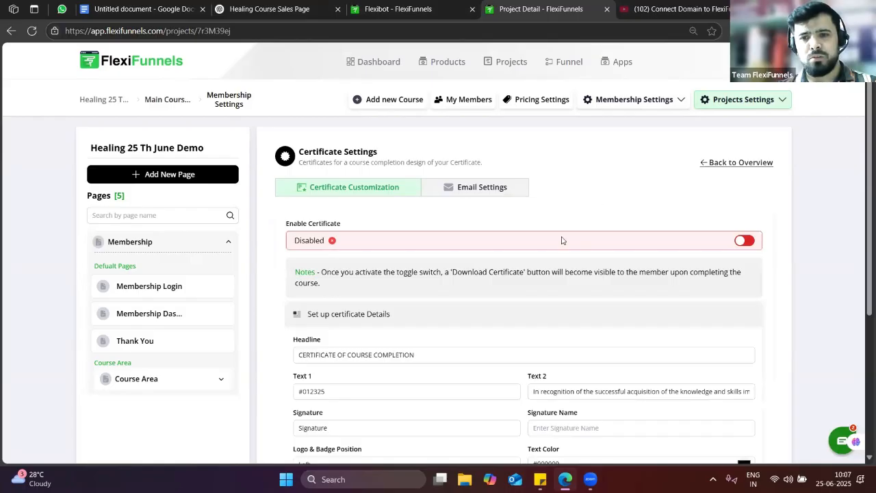
{"action": "left_click", "coordinate": [744, 241]}
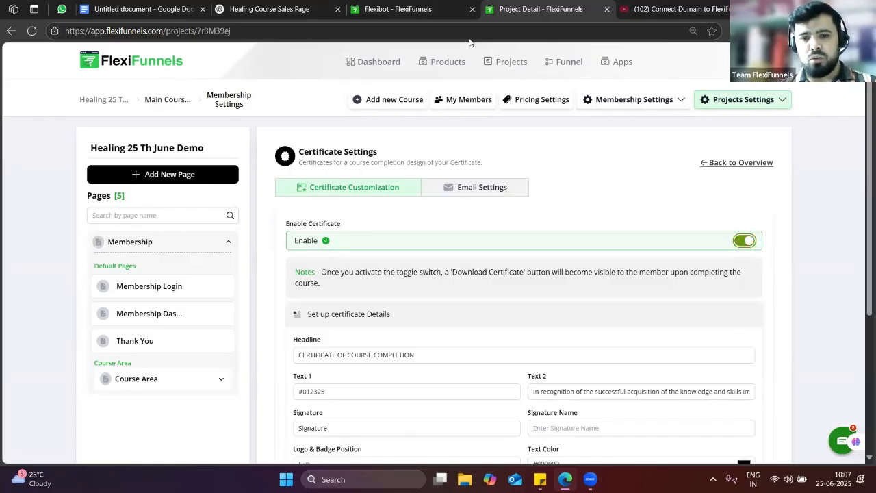
{"action": "scroll", "coordinate": [600, 305], "scroll_direction": "down", "scroll_amount": 3}
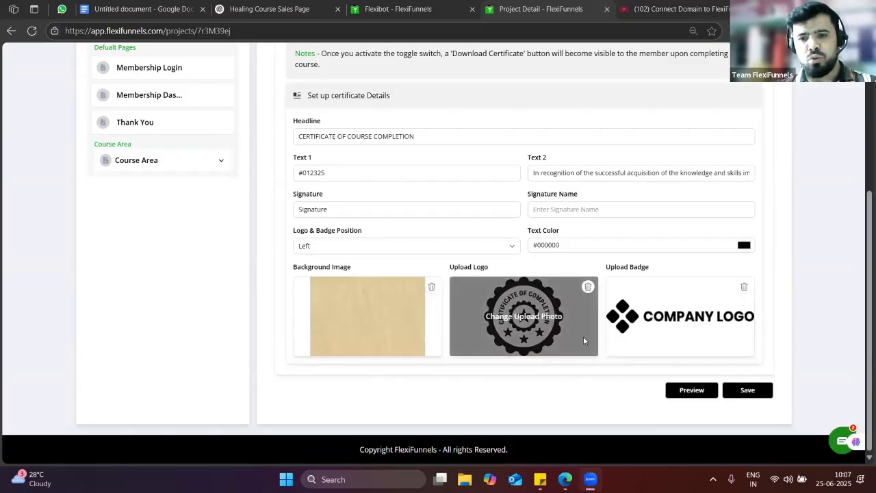
{"action": "left_click", "coordinate": [540, 316]}
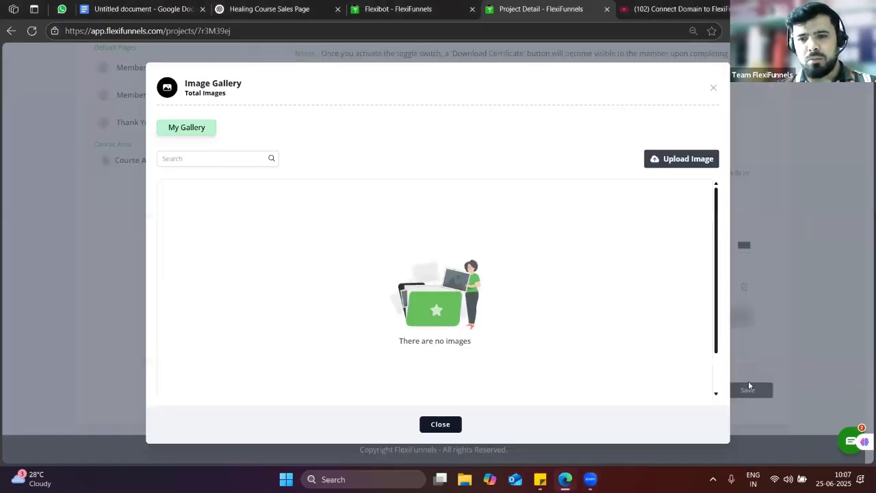
{"action": "left_click", "coordinate": [715, 90]}
{"action": "left_click", "coordinate": [549, 306]}
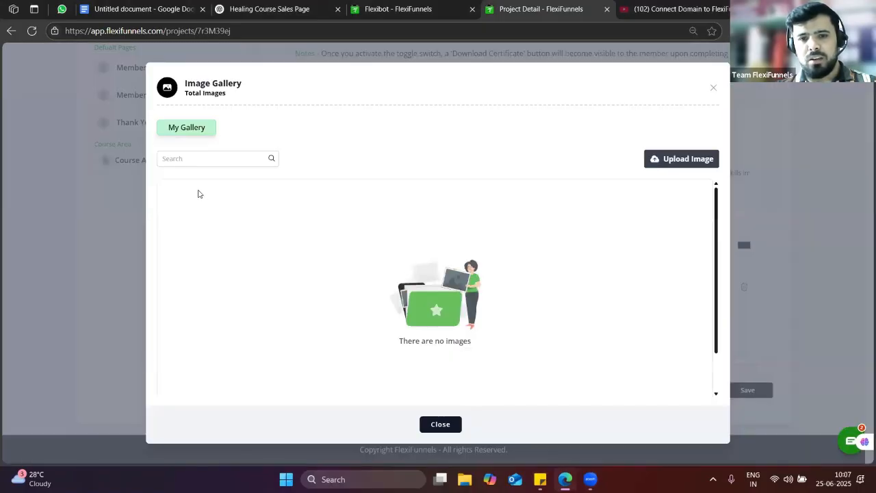
{"action": "left_click", "coordinate": [712, 91]}
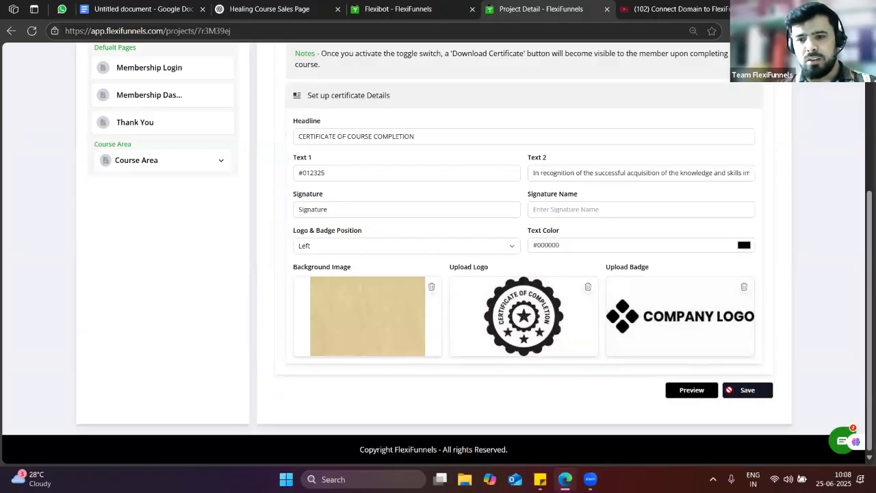
{"action": "left_click", "coordinate": [749, 390]}
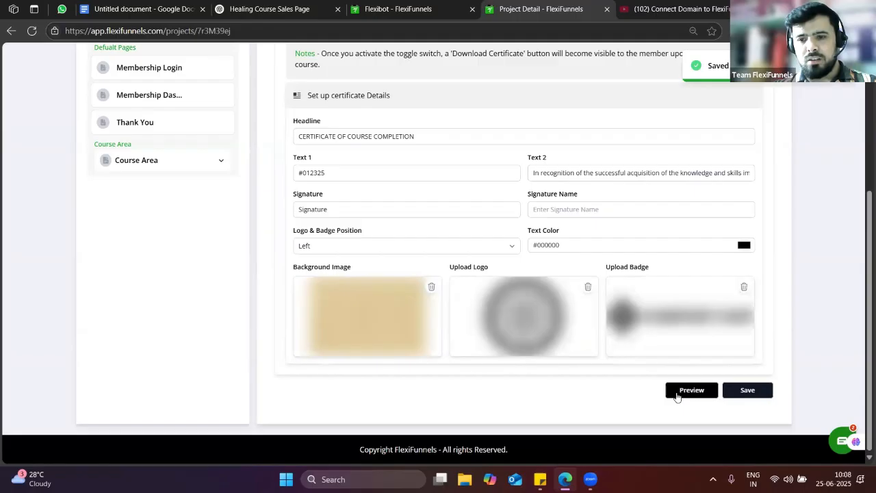
Preview the certificate in a new tab, then return to its settings
{"action": "left_click", "coordinate": [688, 388]}
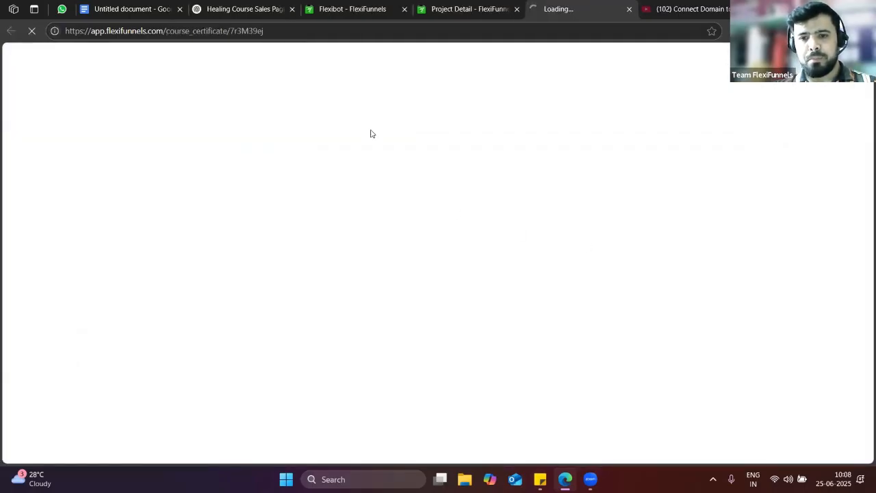
{"action": "left_click", "coordinate": [502, 6]}
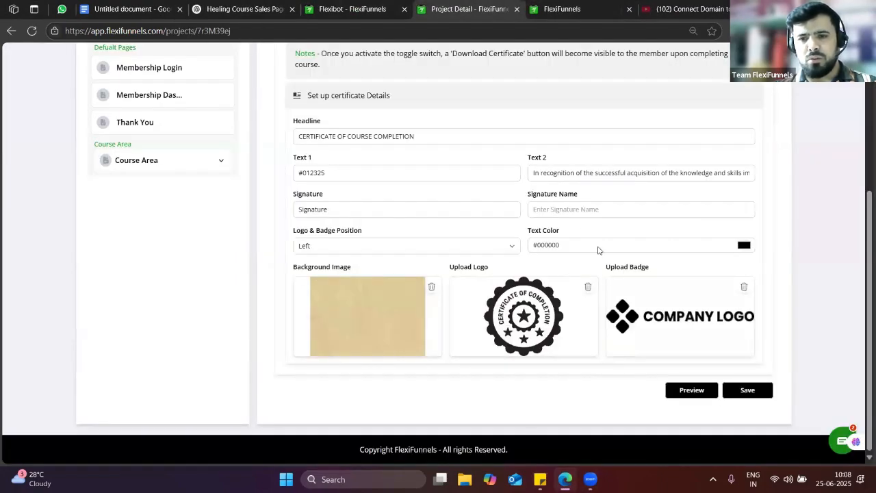
{"action": "scroll", "coordinate": [596, 248], "scroll_direction": "up", "scroll_amount": 2}
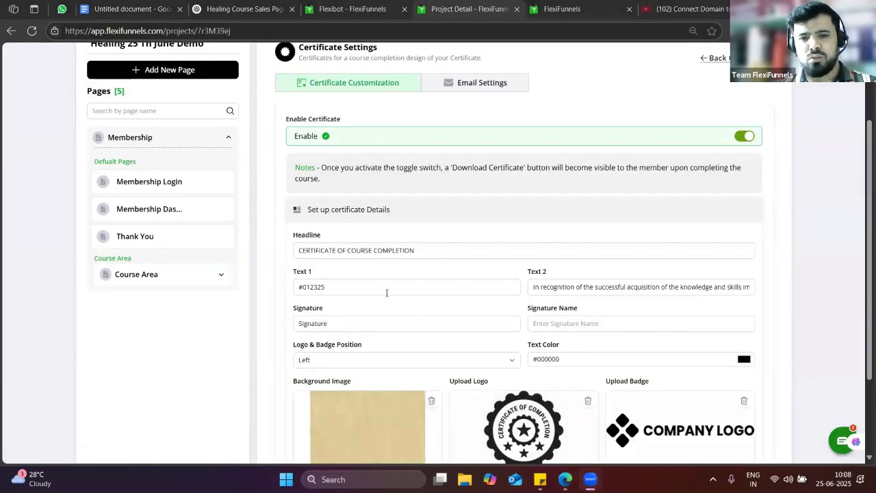
{"action": "scroll", "coordinate": [531, 268], "scroll_direction": "up", "scroll_amount": 2}
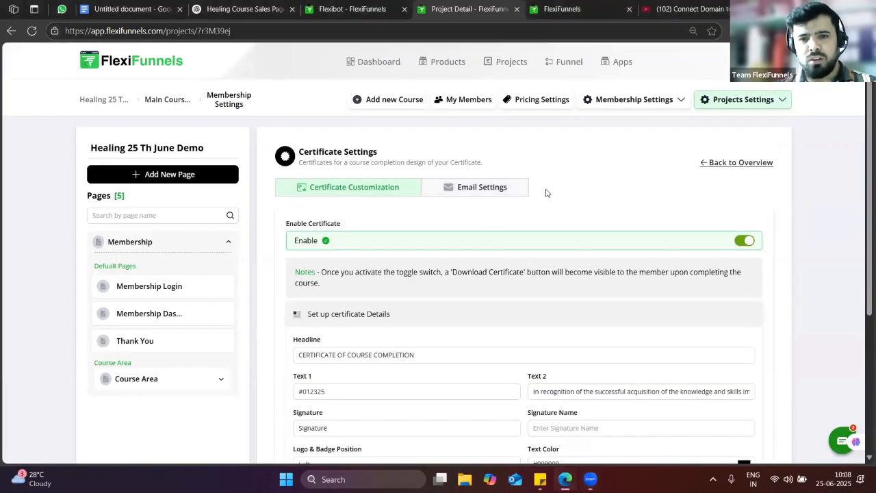
Review the certificate email subject and message, then open the Membership Settings list
{"action": "left_click", "coordinate": [489, 187]}
{"action": "scroll", "coordinate": [409, 288], "scroll_direction": "down", "scroll_amount": 1}
{"action": "scroll", "coordinate": [409, 291], "scroll_direction": "down", "scroll_amount": 1}
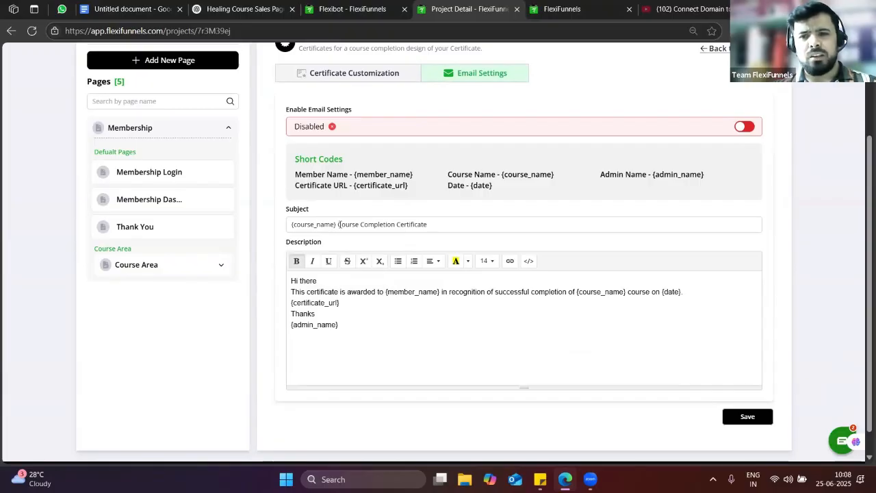
{"action": "scroll", "coordinate": [513, 279], "scroll_direction": "up", "scroll_amount": 2}
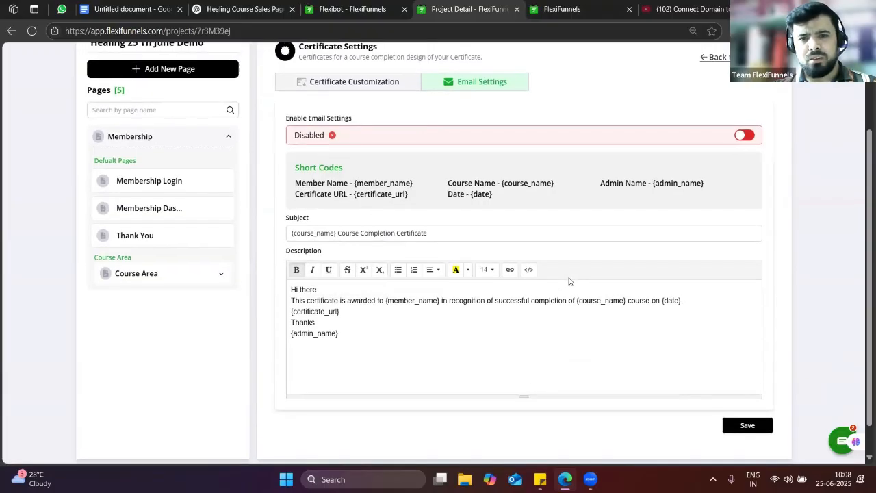
{"action": "scroll", "coordinate": [401, 338], "scroll_direction": "down", "scroll_amount": 2}
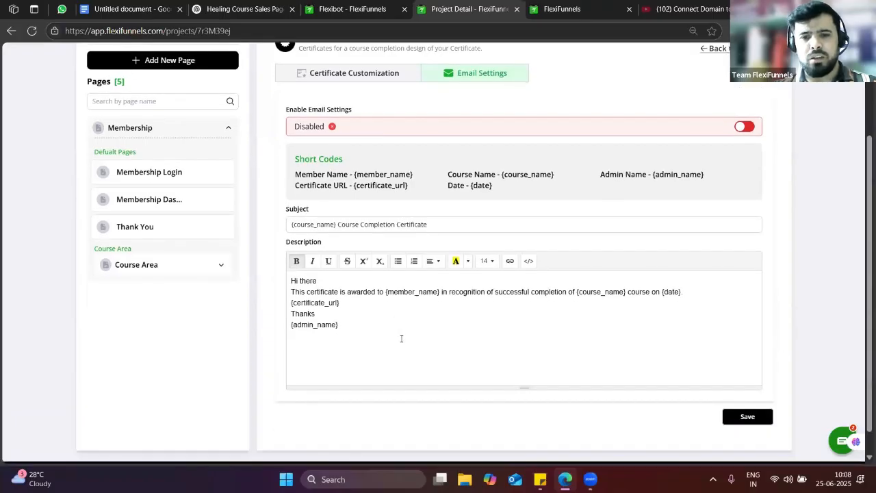
{"action": "scroll", "coordinate": [663, 160], "scroll_direction": "up", "scroll_amount": 2}
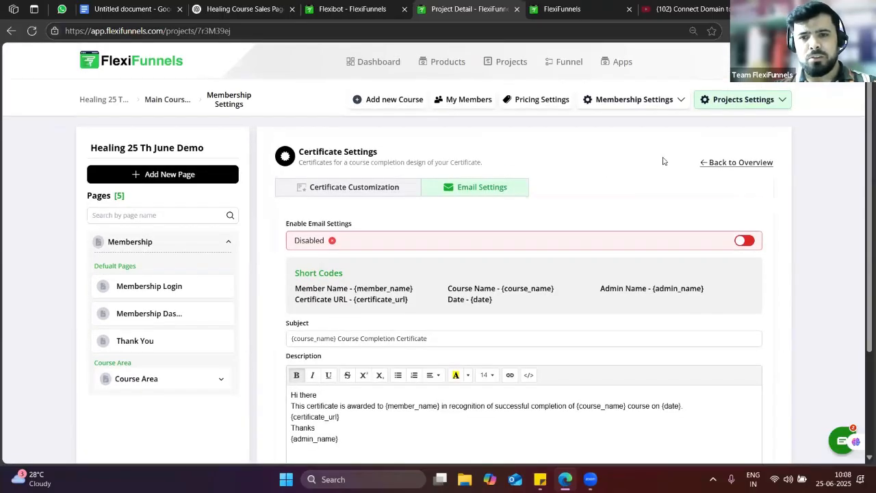
{"action": "left_click", "coordinate": [681, 100]}
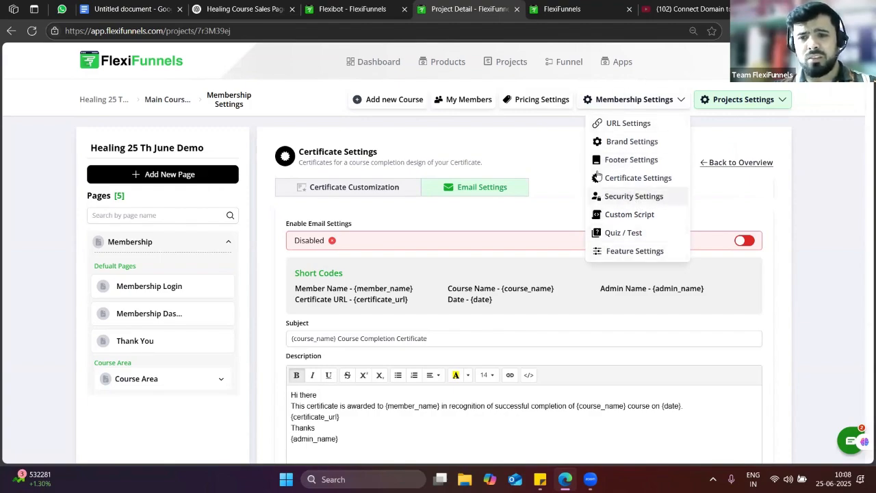
Open My Members and close the Add New Member form without adding anyone
{"action": "left_click", "coordinate": [471, 98]}
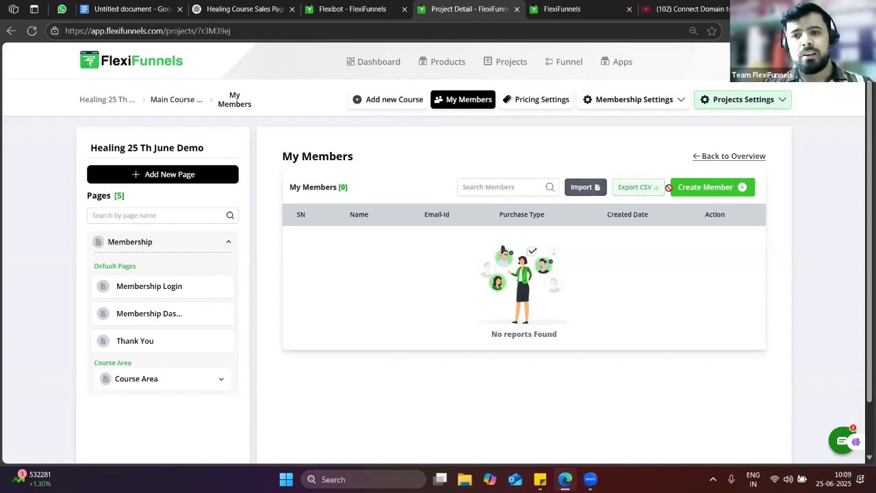
{"action": "left_click", "coordinate": [703, 188]}
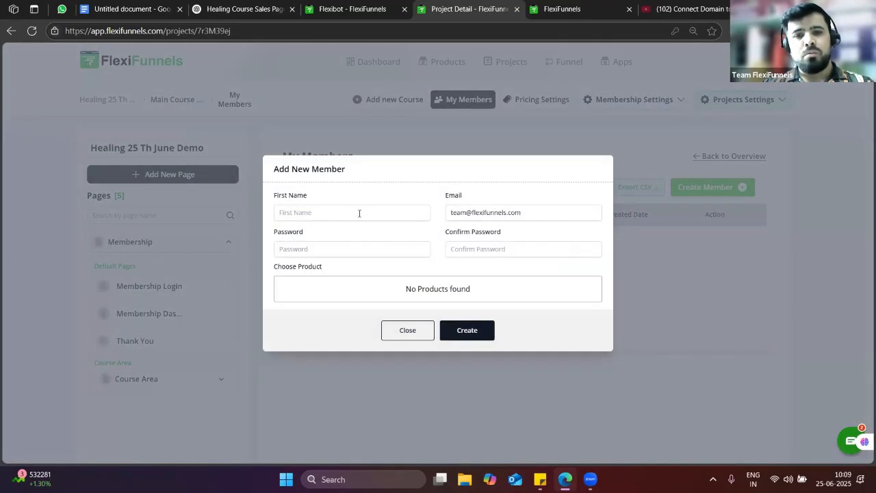
{"action": "left_click", "coordinate": [407, 332]}
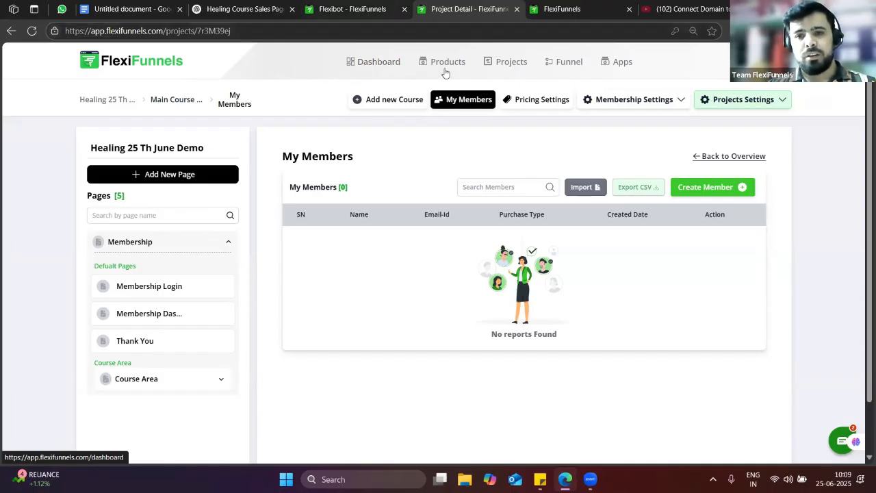
Cancel the Create New Course dialog and go to Pricing Settings
{"action": "left_click", "coordinate": [414, 107]}
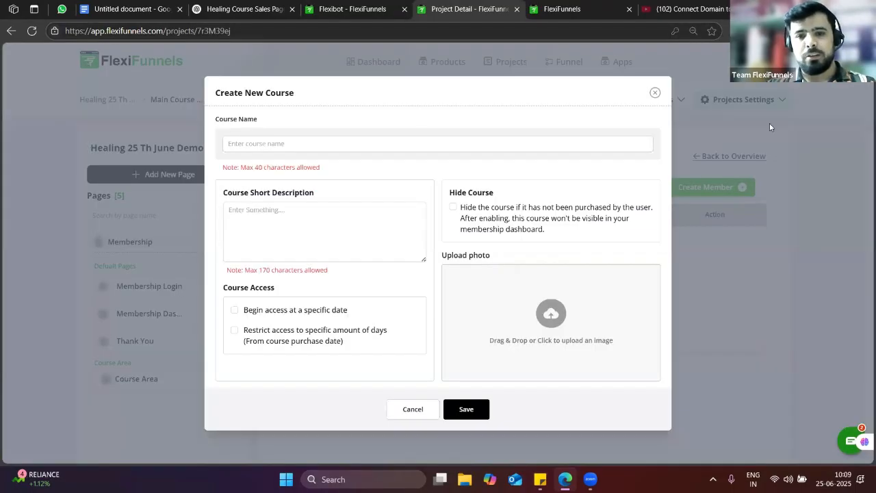
{"action": "left_click", "coordinate": [655, 92]}
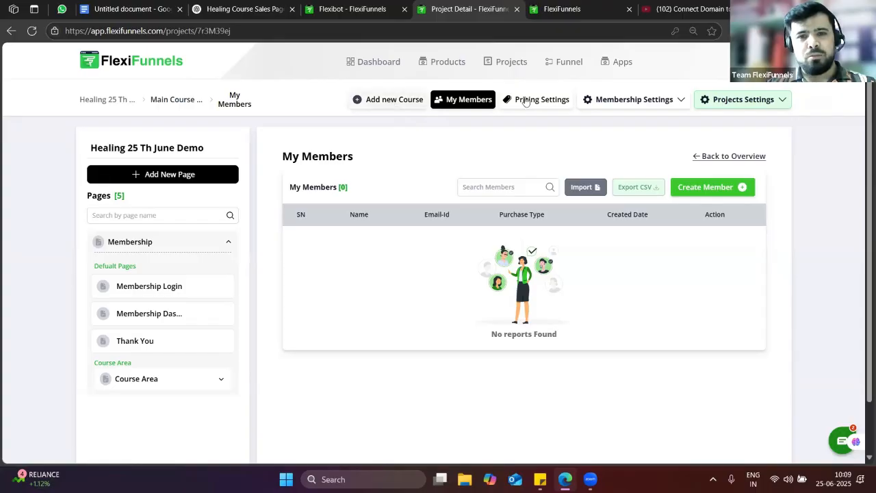
{"action": "left_click", "coordinate": [565, 98]}
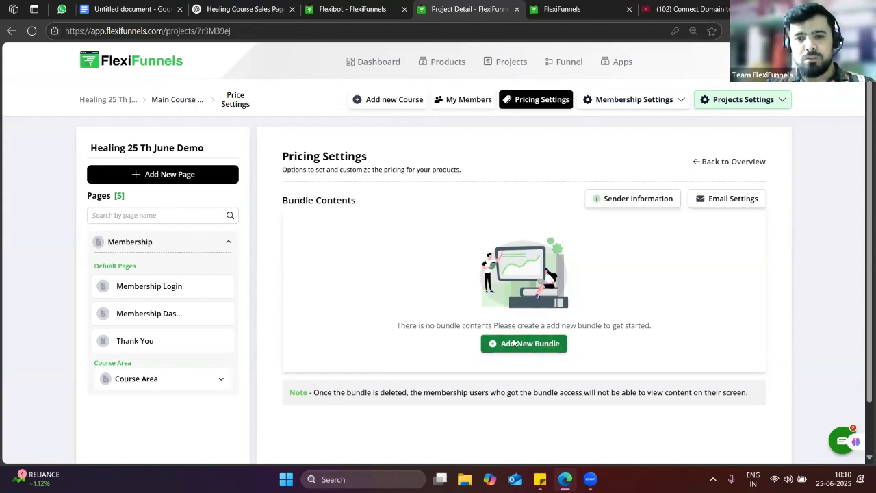
Add a bundle named mini course containing the Connect Domain and Razorpay lessons
{"action": "left_click", "coordinate": [514, 343]}
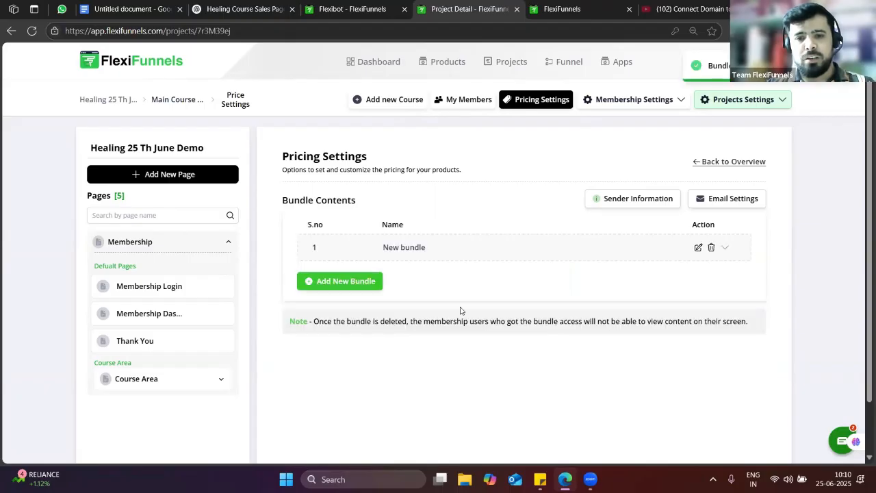
{"action": "left_click", "coordinate": [698, 248]}
{"action": "left_click", "coordinate": [698, 248]}
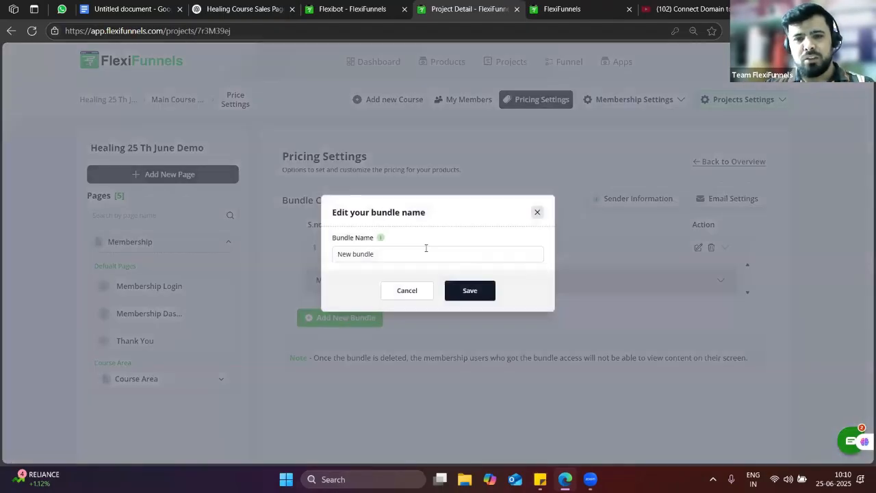
{"action": "triple_click", "coordinate": [421, 247]}
{"action": "key", "text": "BackSpace"}
{"action": "type", "text": "Mini course"}
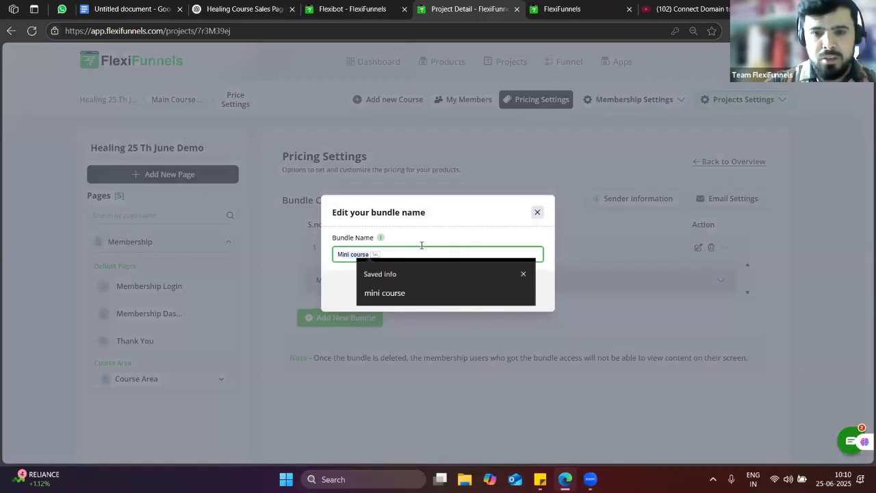
{"action": "left_click", "coordinate": [424, 294]}
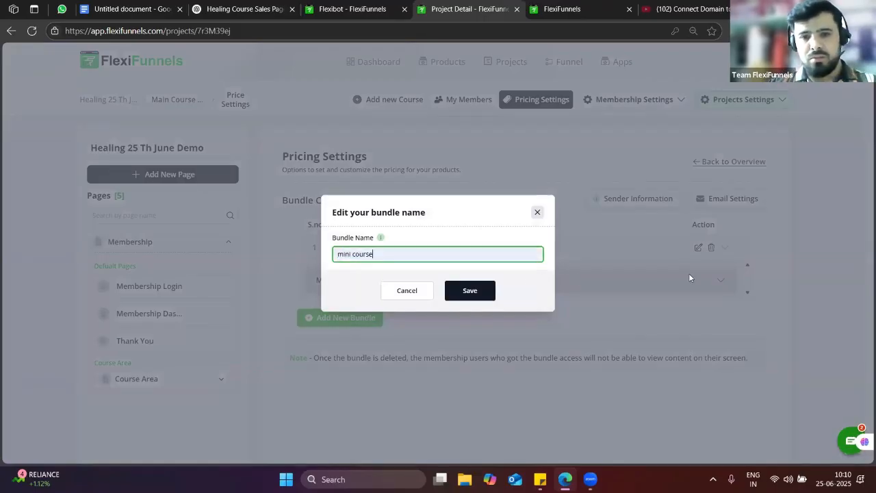
{"action": "left_click", "coordinate": [489, 293]}
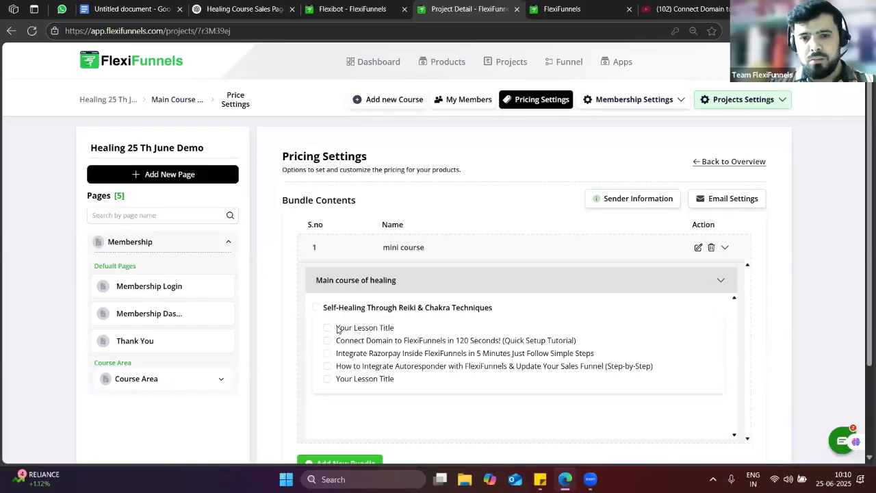
{"action": "scroll", "coordinate": [336, 329], "scroll_direction": "down", "scroll_amount": 1}
{"action": "left_click", "coordinate": [326, 284]}
{"action": "left_click", "coordinate": [327, 296]}
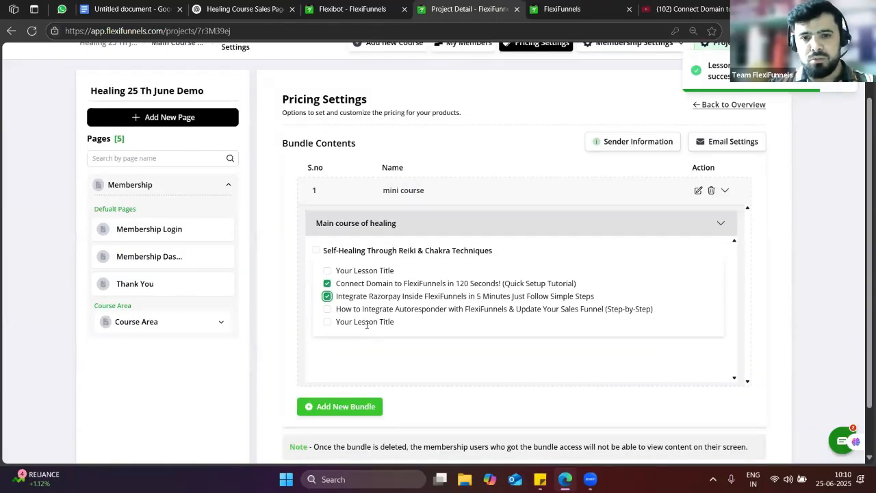
Add a second bundle and save its name as Advance Course
{"action": "left_click", "coordinate": [375, 406]}
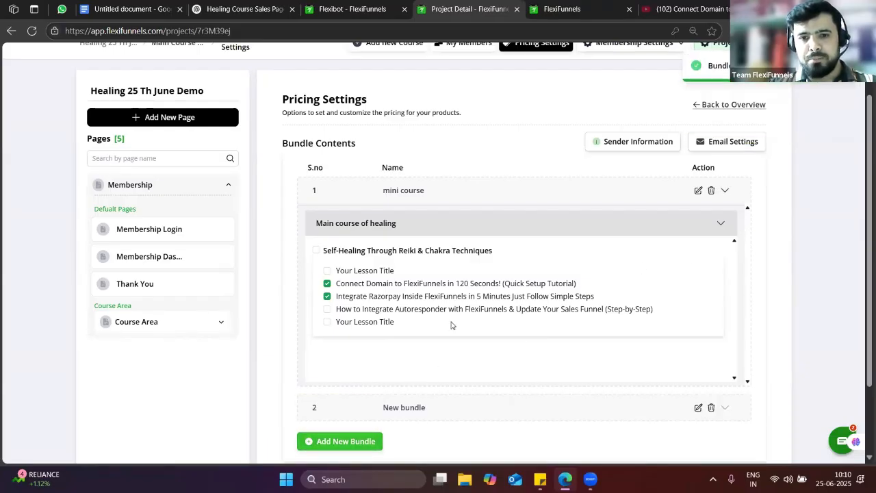
{"action": "scroll", "coordinate": [451, 325], "scroll_direction": "down", "scroll_amount": 2}
{"action": "left_click", "coordinate": [697, 315]}
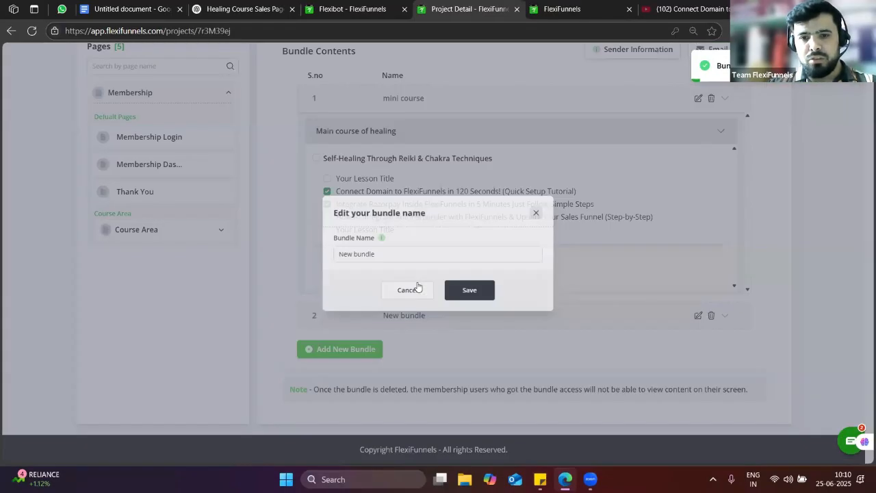
{"action": "triple_click", "coordinate": [385, 254]}
{"action": "key", "text": "BackSpace"}
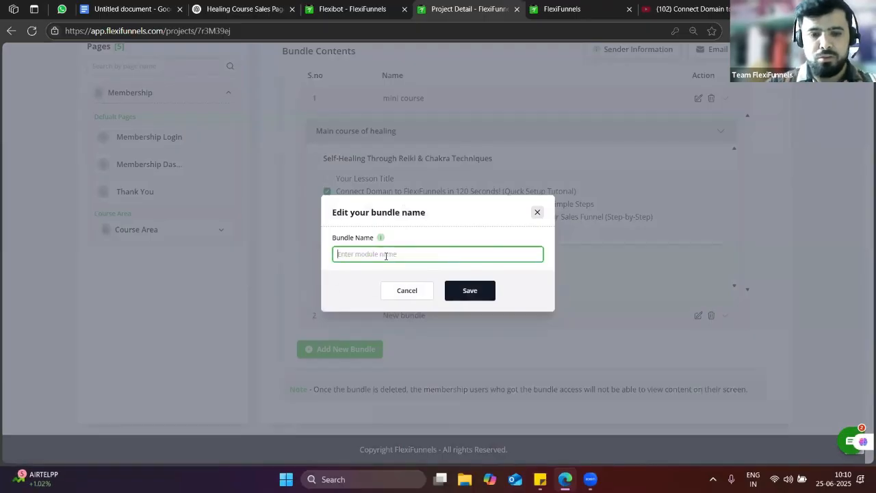
{"action": "type", "text": "Ad"}
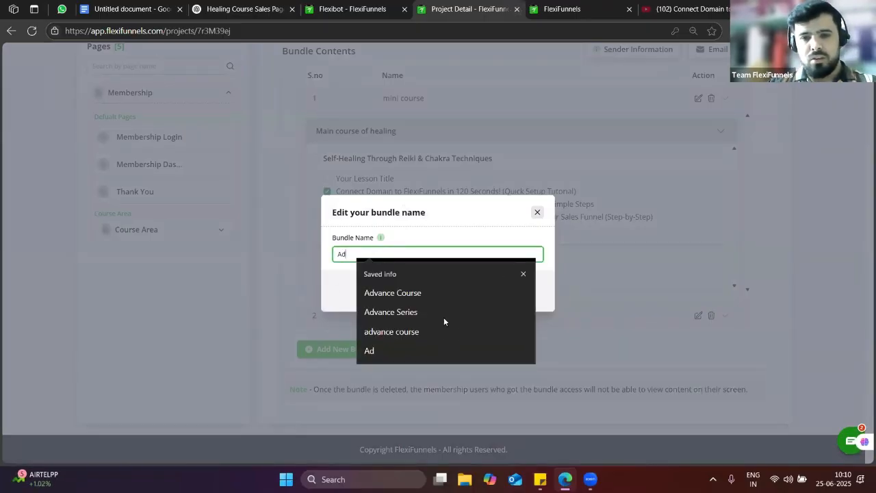
{"action": "left_click", "coordinate": [433, 299]}
{"action": "left_click", "coordinate": [470, 295]}
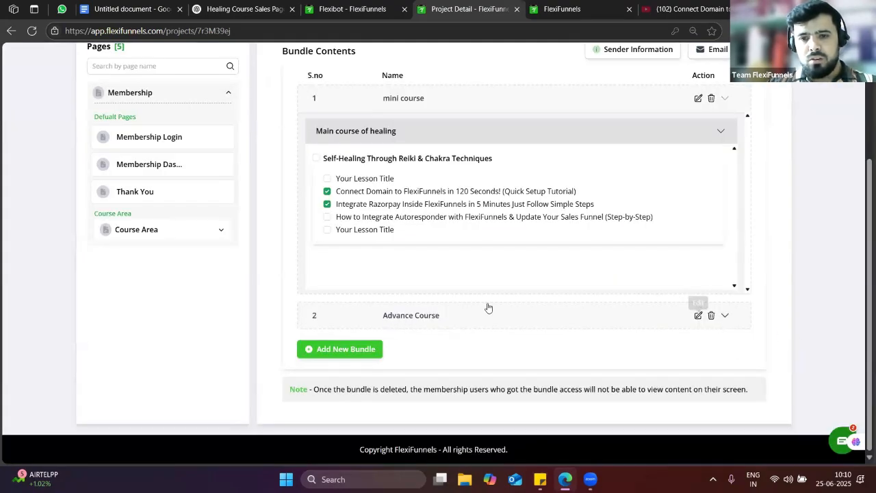
Tick the whole Self-Healing Through Reiki & Chakra Techniques module in Advance Course, then collapse the sections
{"action": "left_click", "coordinate": [454, 305]}
{"action": "left_click", "coordinate": [728, 321]}
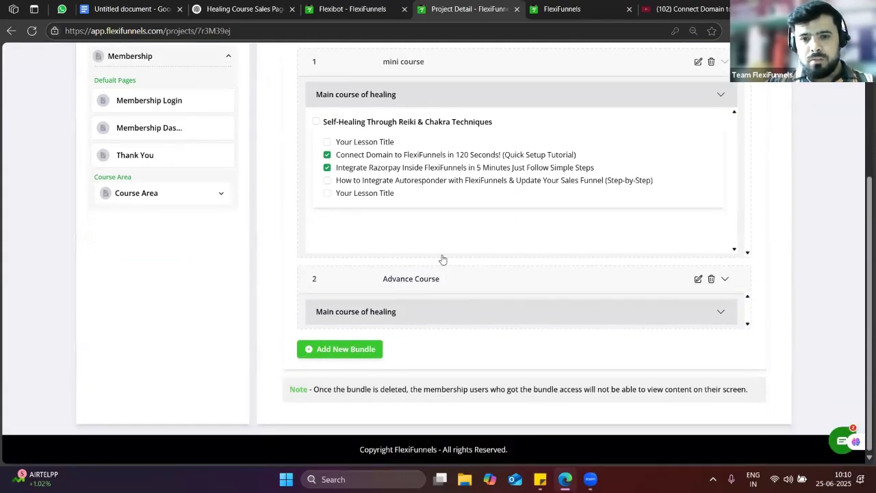
{"action": "scroll", "coordinate": [349, 267], "scroll_direction": "down", "scroll_amount": 2}
{"action": "left_click", "coordinate": [317, 225]}
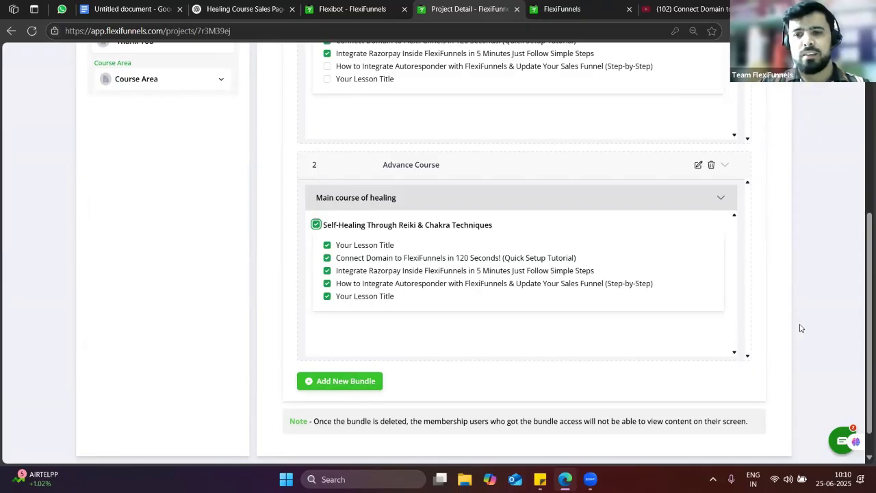
{"action": "scroll", "coordinate": [538, 315], "scroll_direction": "up", "scroll_amount": 5}
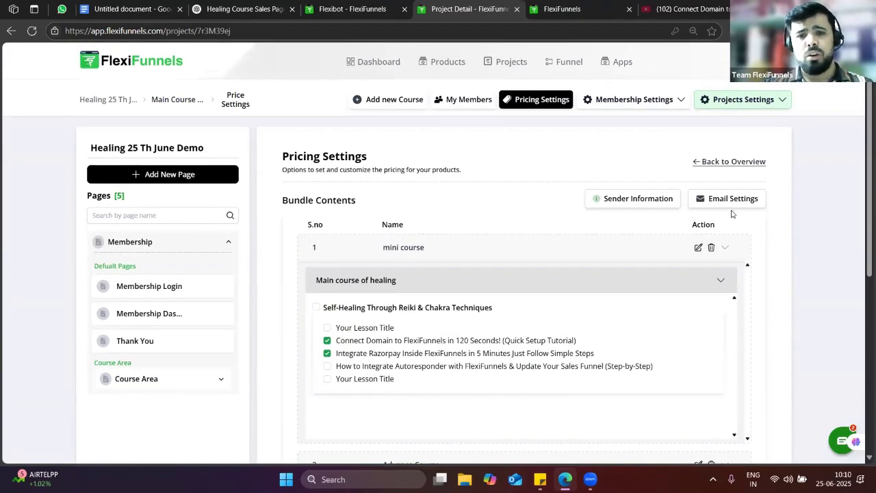
{"action": "left_click", "coordinate": [640, 101]}
{"action": "left_click", "coordinate": [726, 102]}
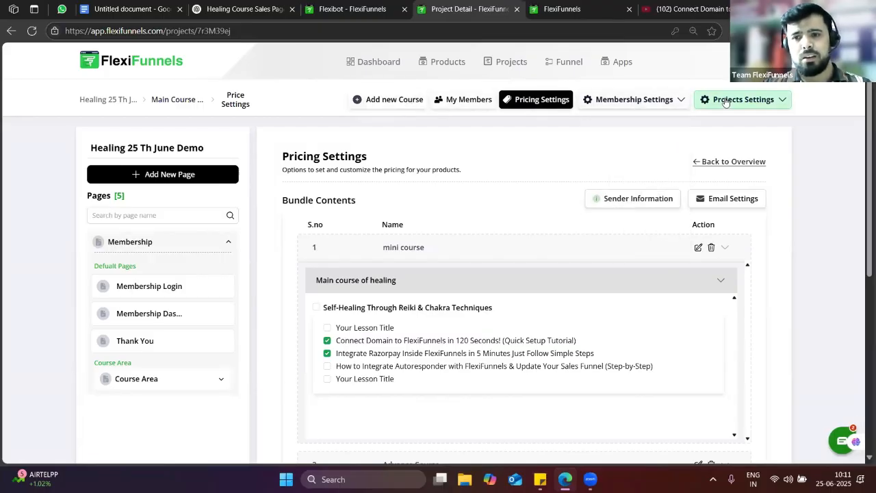
{"action": "left_click", "coordinate": [721, 281]}
{"action": "left_click", "coordinate": [729, 318]}
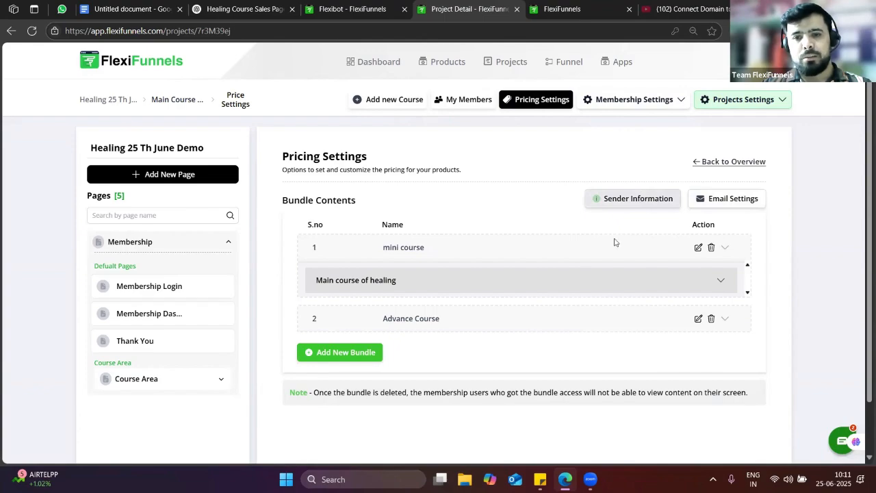
Fill Sender Information with the saved sender name and organisation email, and save it
{"action": "left_click", "coordinate": [613, 200]}
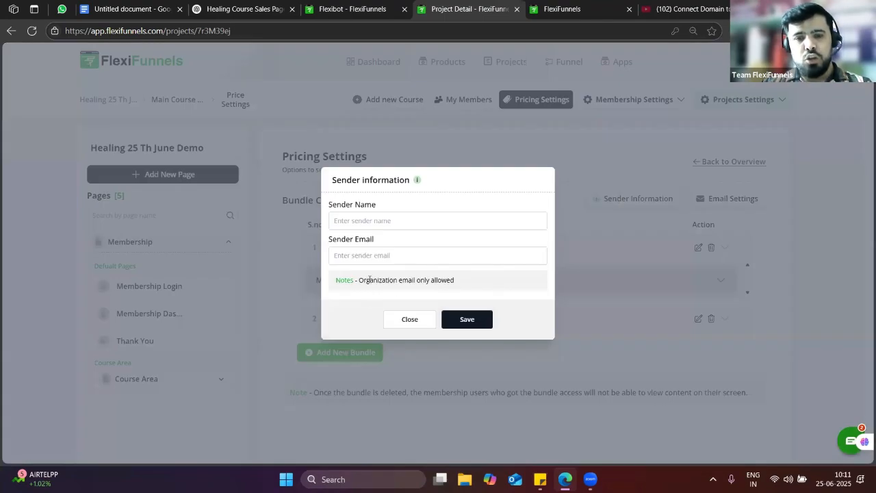
{"action": "left_click", "coordinate": [368, 221]}
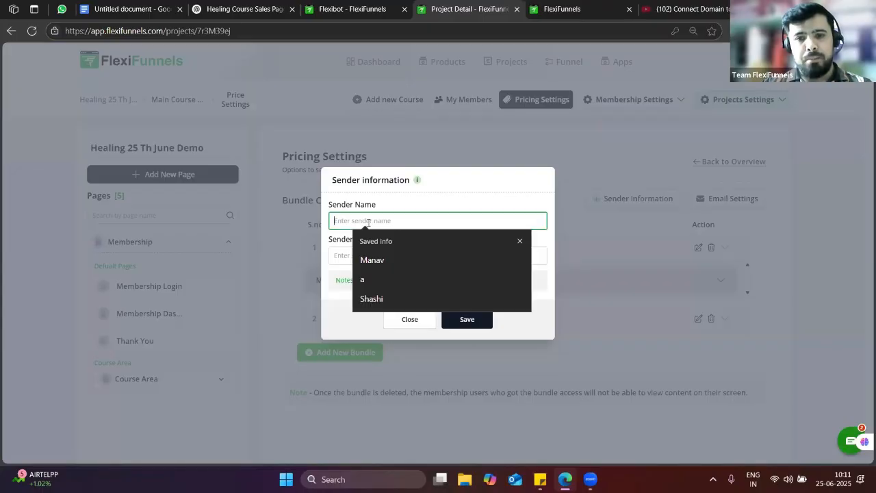
{"action": "left_click", "coordinate": [387, 259]}
{"action": "left_click", "coordinate": [357, 257]}
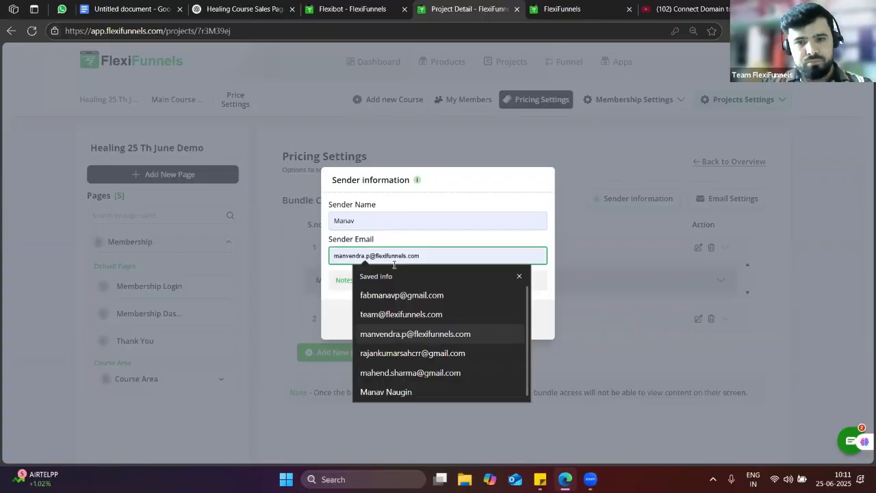
{"action": "key", "text": "Return"}
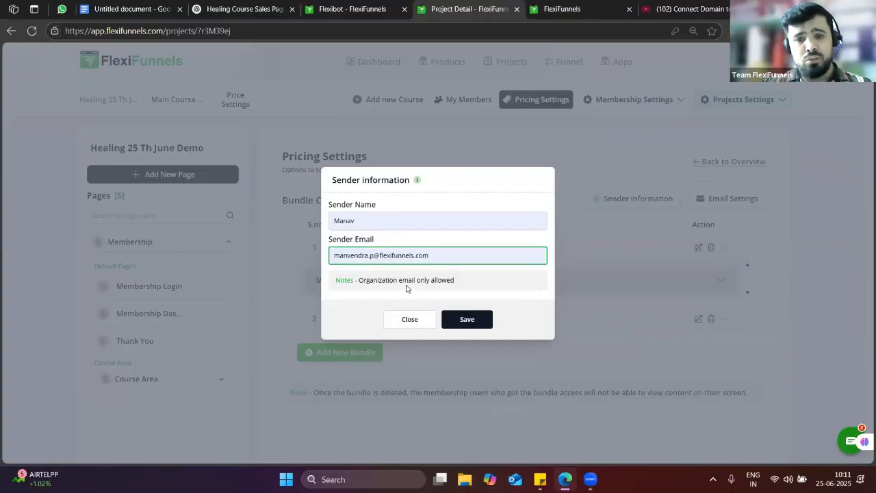
{"action": "left_click", "coordinate": [467, 320]}
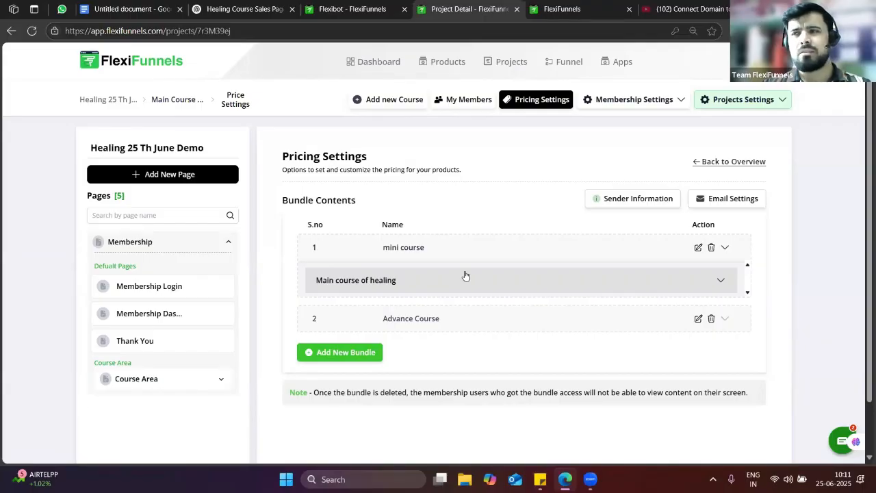
{"action": "left_click", "coordinate": [625, 104]}
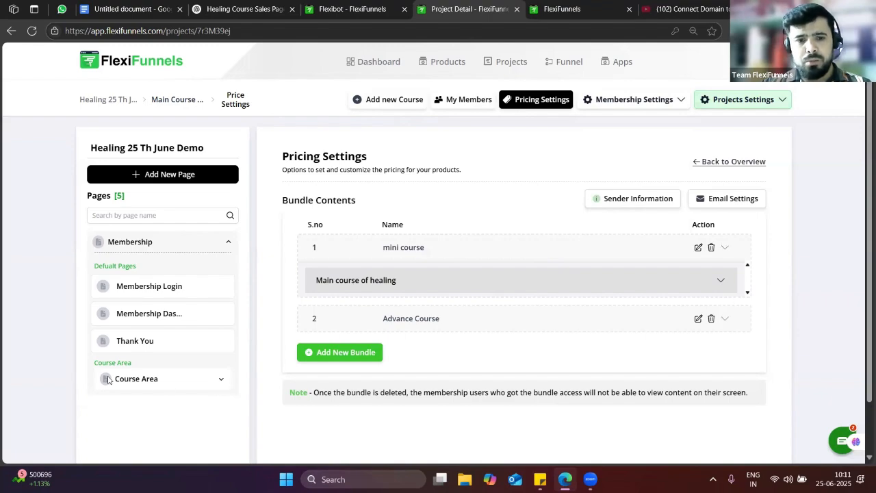
Open the Main course of healing page from Course Area in the Pages sidebar
{"action": "left_click", "coordinate": [143, 380]}
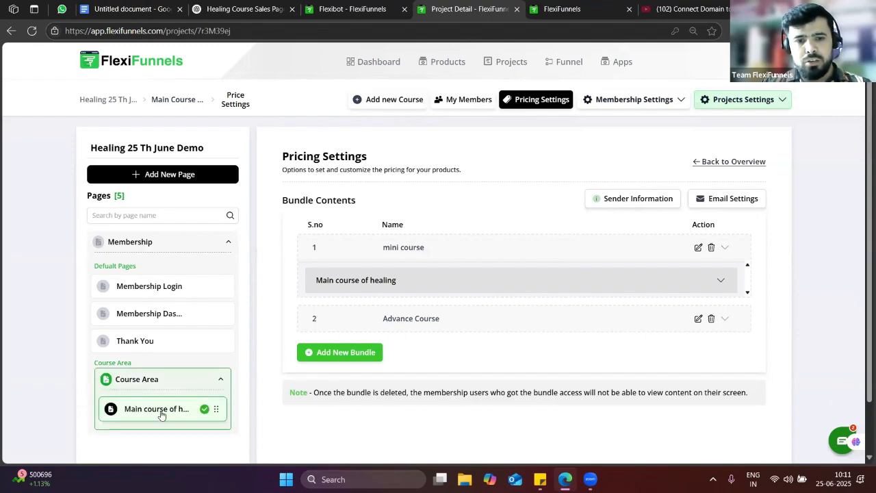
{"action": "left_click", "coordinate": [160, 409]}
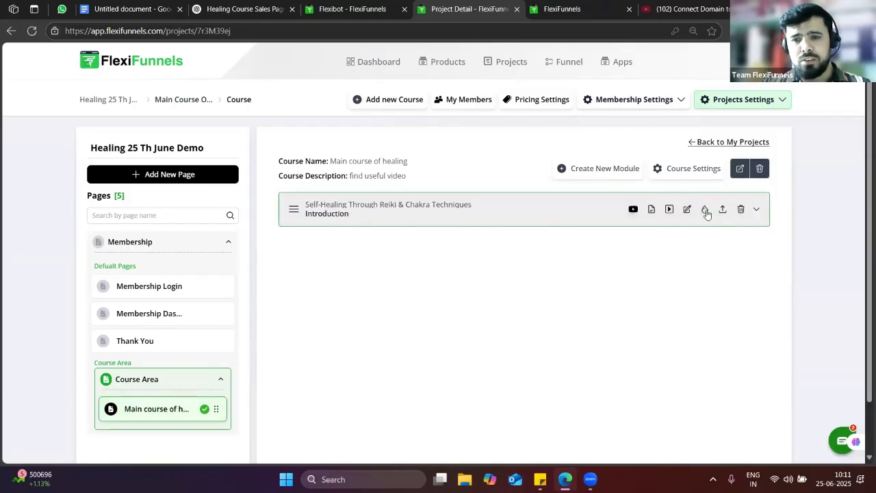
{"action": "left_click", "coordinate": [162, 385]}
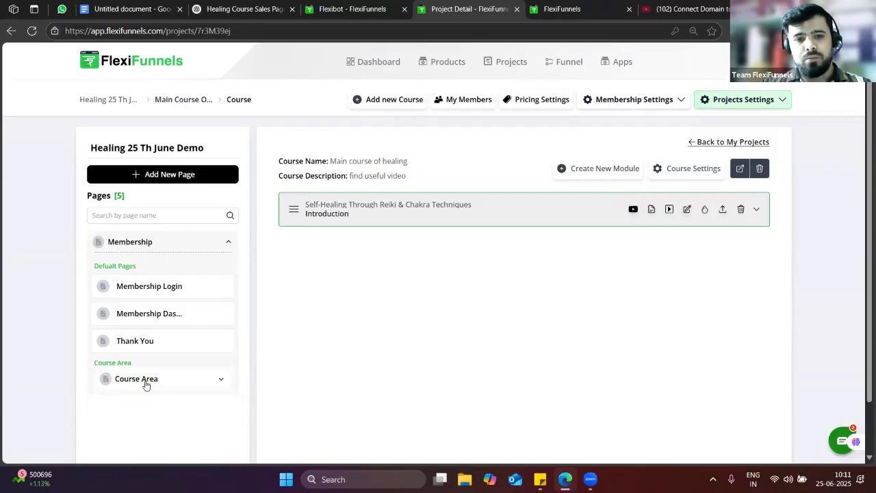
{"action": "left_click", "coordinate": [146, 384]}
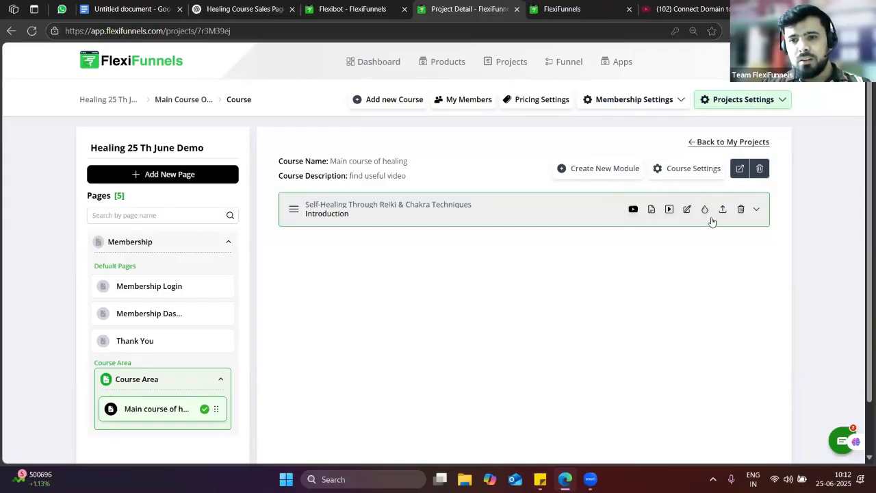
Expand the Self-Healing module to list its five lessons
{"action": "left_click", "coordinate": [755, 210]}
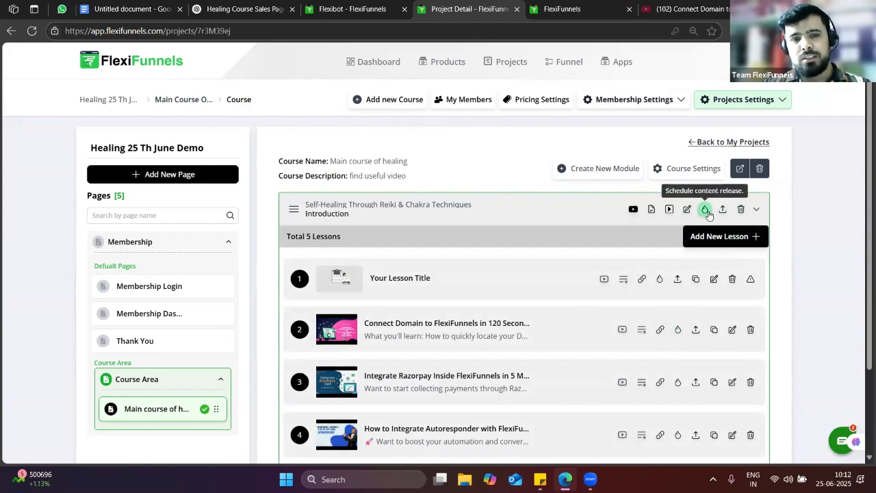
{"action": "left_click", "coordinate": [707, 212]}
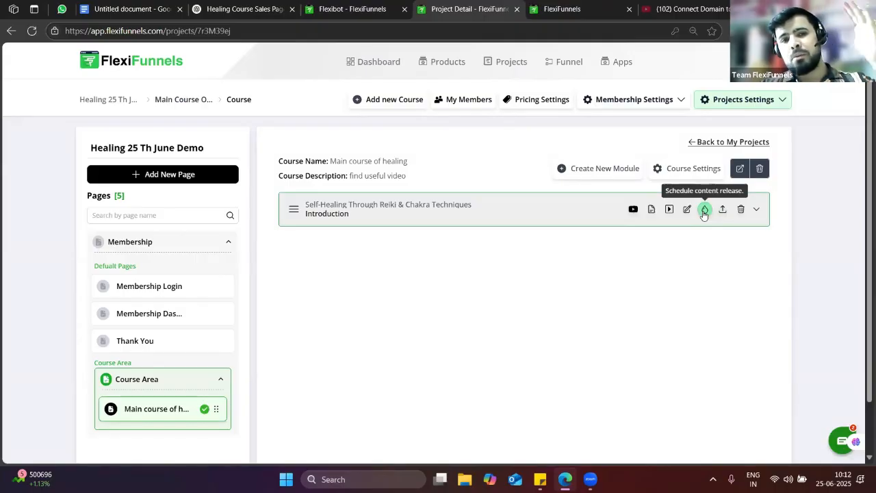
{"action": "left_click", "coordinate": [756, 211]}
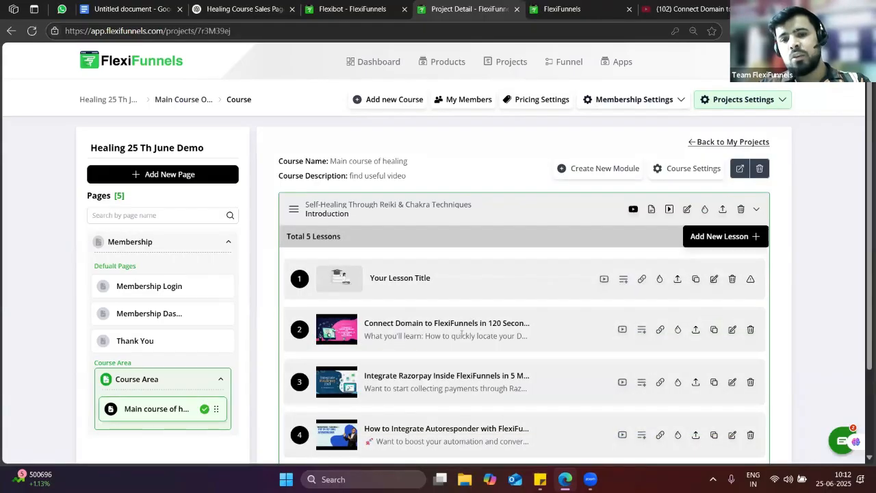
{"action": "scroll", "coordinate": [326, 290], "scroll_direction": "down", "scroll_amount": 1}
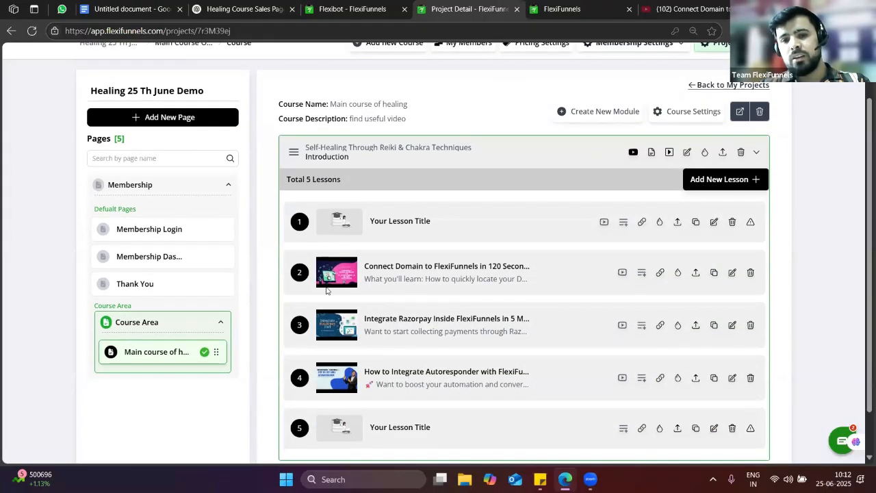
Schedule drip release on lesson 2 for the Autoresponder lesson with Drip Status on, and save
{"action": "left_click", "coordinate": [678, 273]}
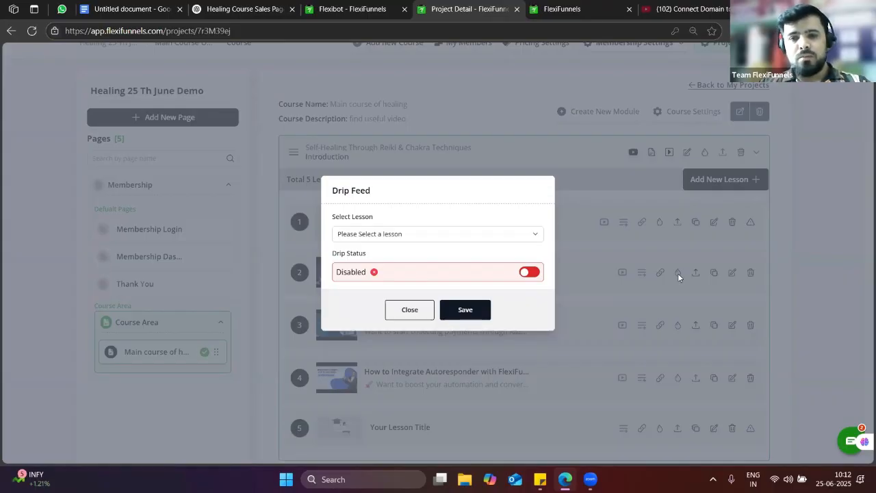
{"action": "left_click", "coordinate": [397, 236]}
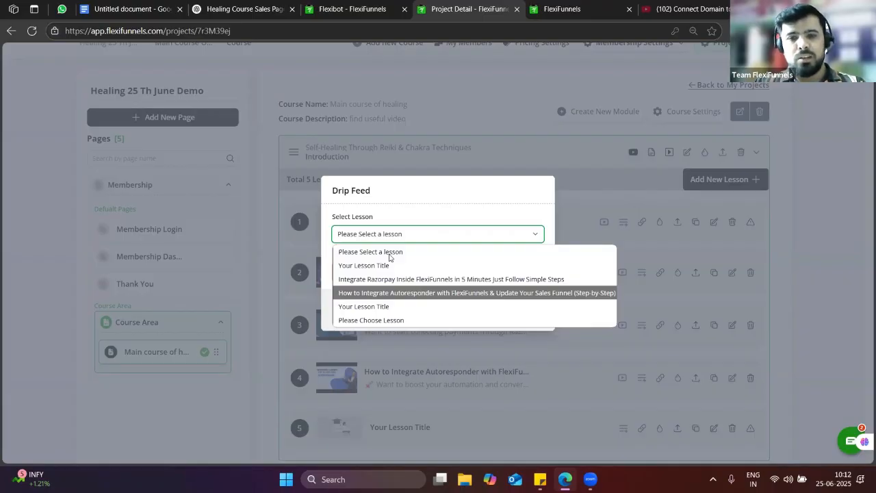
{"action": "left_click", "coordinate": [368, 293]}
{"action": "left_click", "coordinate": [529, 272]}
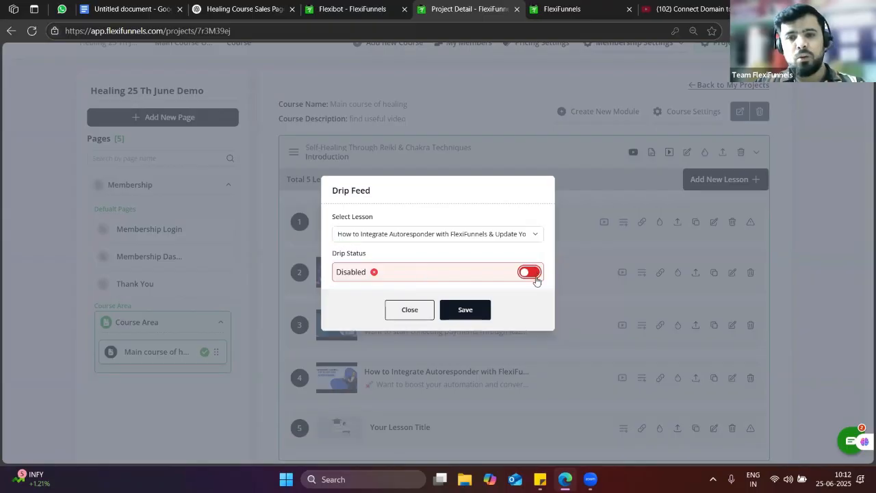
{"action": "left_click", "coordinate": [477, 310]}
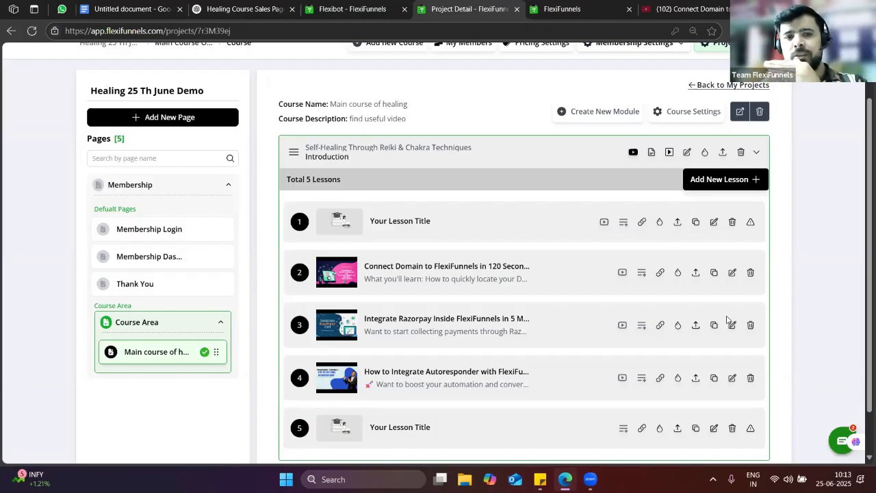
{"action": "scroll", "coordinate": [778, 289], "scroll_direction": "up", "scroll_amount": 2}
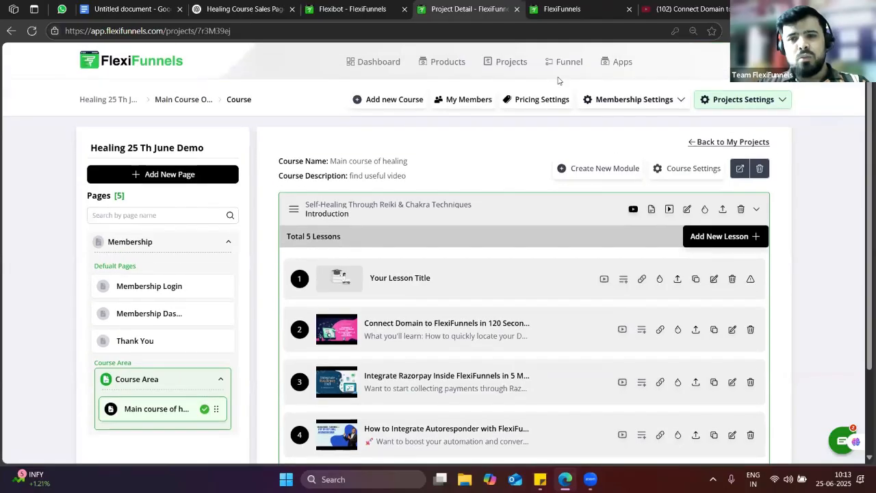
{"action": "left_click", "coordinate": [655, 101]}
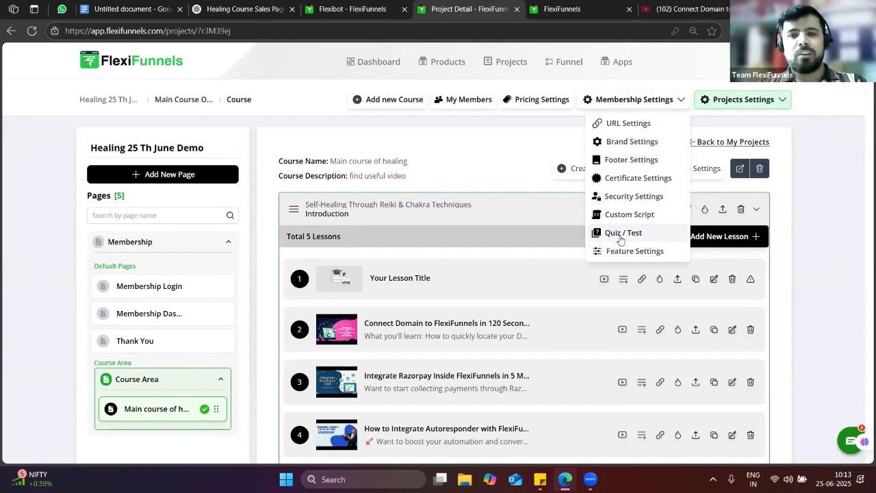
{"action": "left_click", "coordinate": [536, 169]}
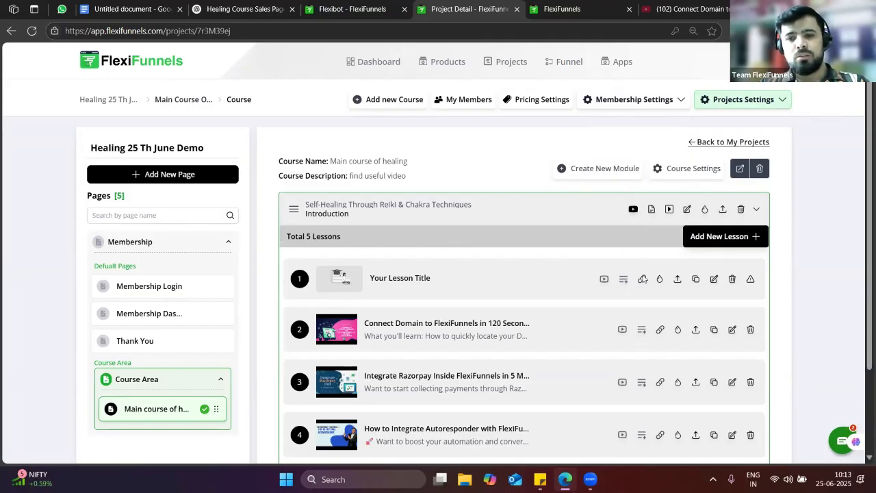
{"action": "scroll", "coordinate": [679, 328], "scroll_direction": "down", "scroll_amount": 1}
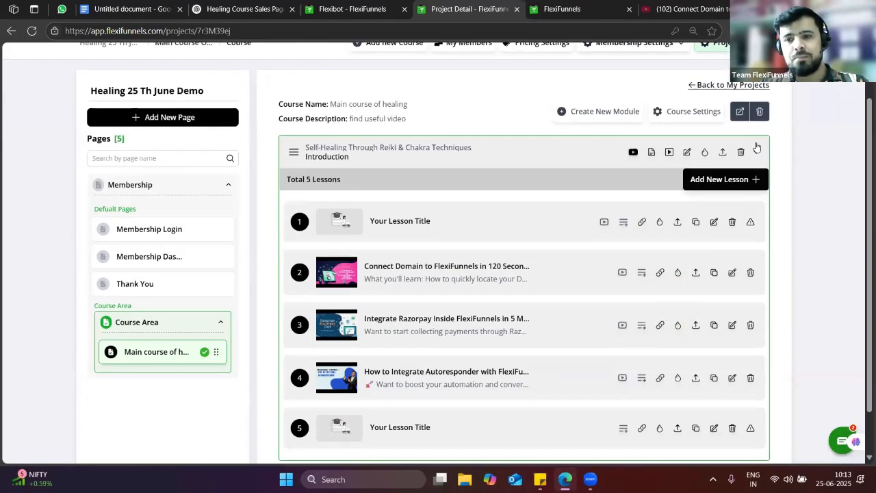
Collapse the Self-Healing module's lesson list
{"action": "left_click", "coordinate": [754, 153]}
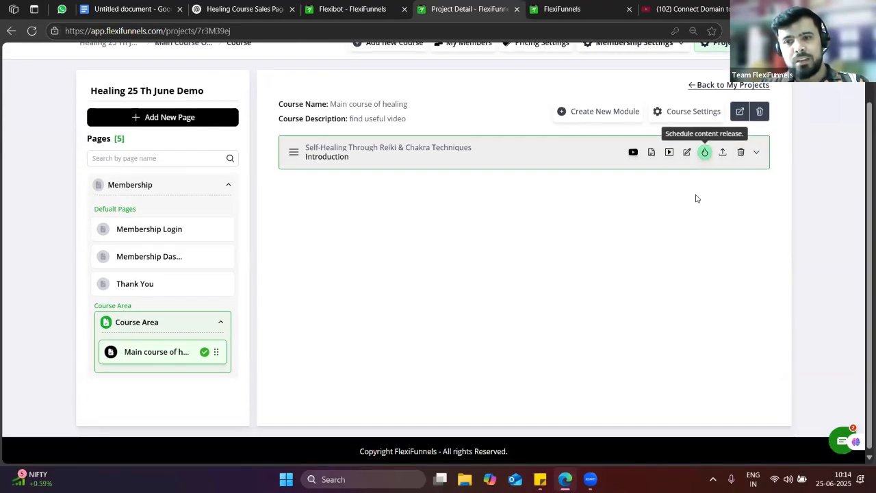
{"action": "left_click", "coordinate": [754, 154]}
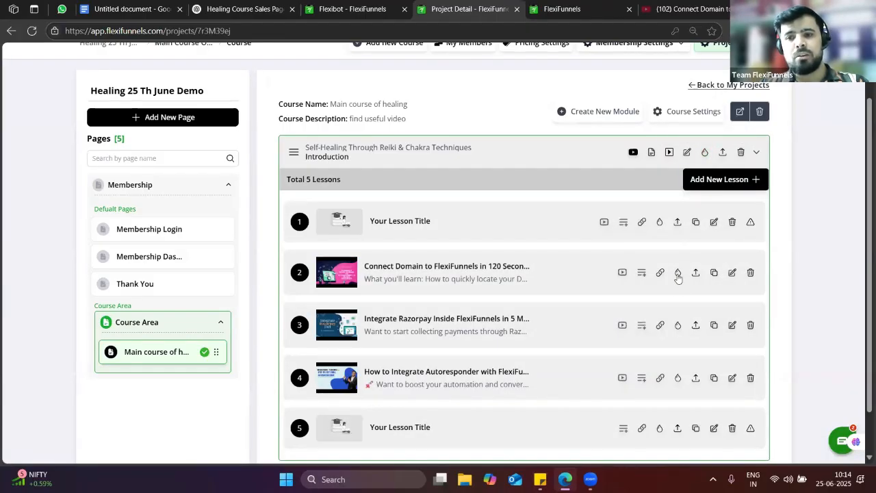
{"action": "left_click", "coordinate": [756, 153]}
{"action": "scroll", "coordinate": [481, 287], "scroll_direction": "up", "scroll_amount": 1}
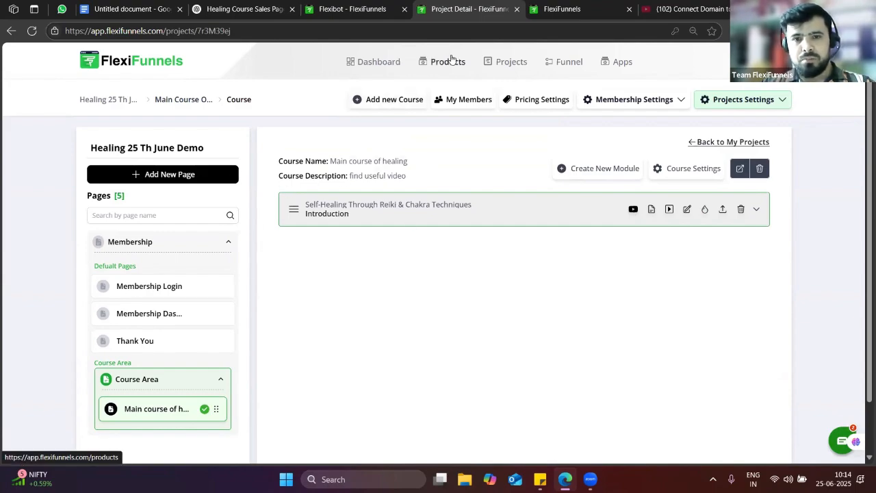
Check the Flexibot sales page generation, then return to the Project Detail tab
{"action": "left_click", "coordinate": [342, 7]}
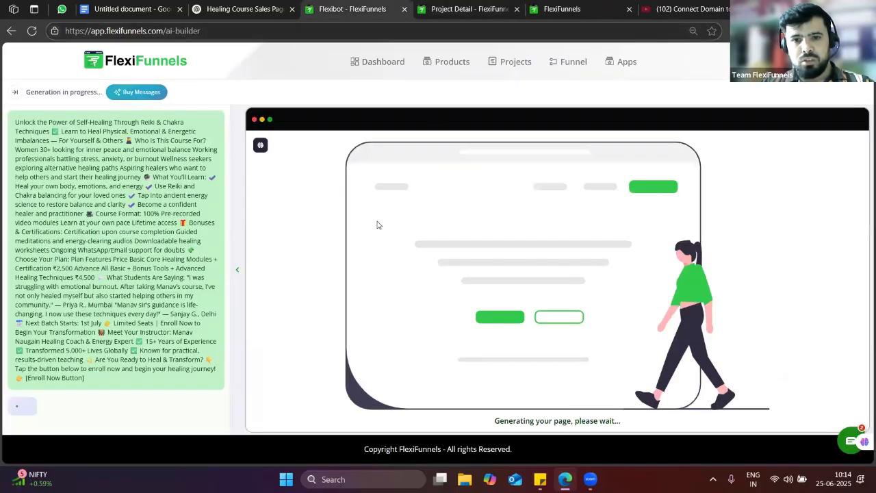
{"action": "left_click", "coordinate": [446, 8]}
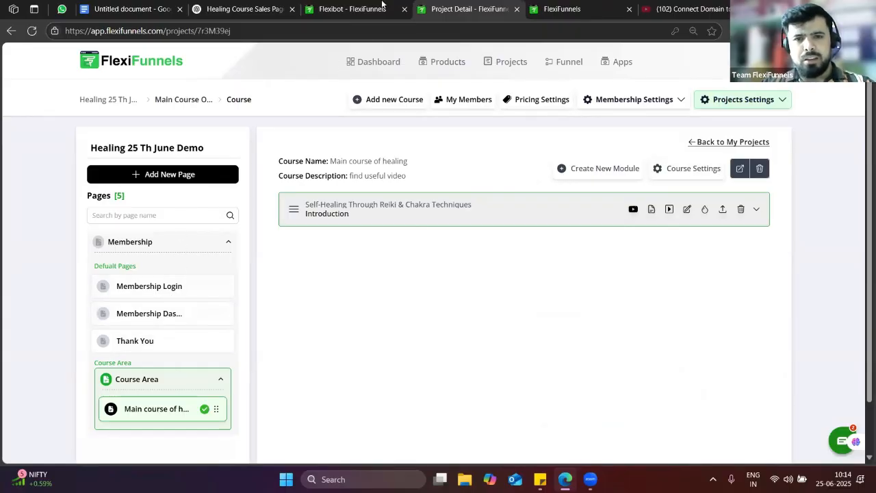
{"action": "left_click", "coordinate": [387, 8]}
{"action": "left_click", "coordinate": [422, 6]}
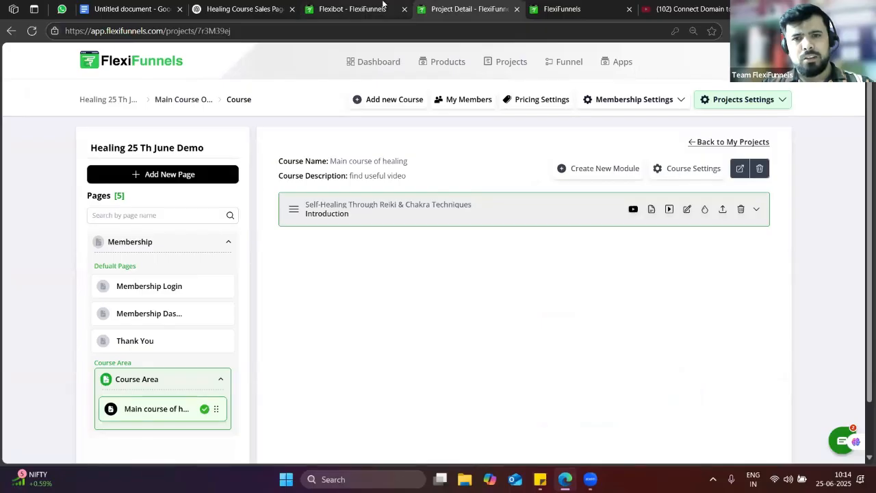
{"action": "left_click", "coordinate": [386, 7]}
{"action": "left_click", "coordinate": [468, 7]}
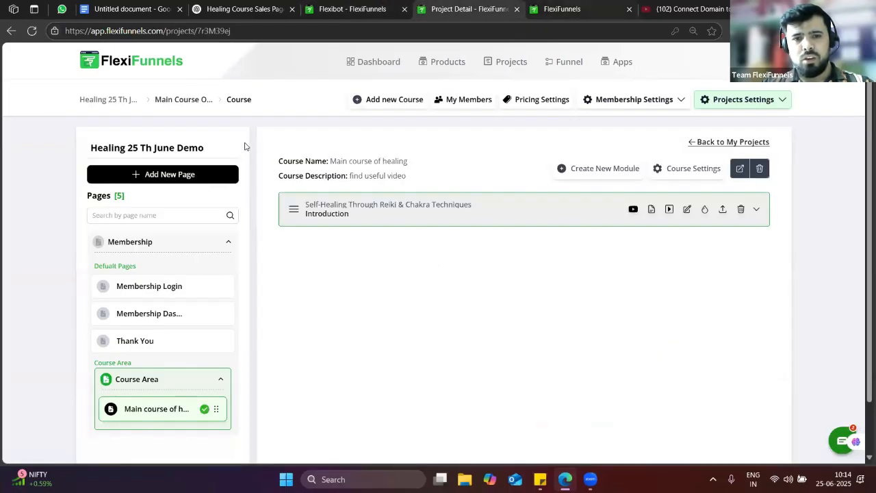
Add a Checkout-type page named CHEKOUT PAGE with path 'checkout page'
{"action": "left_click", "coordinate": [180, 175]}
{"action": "left_click", "coordinate": [406, 214]}
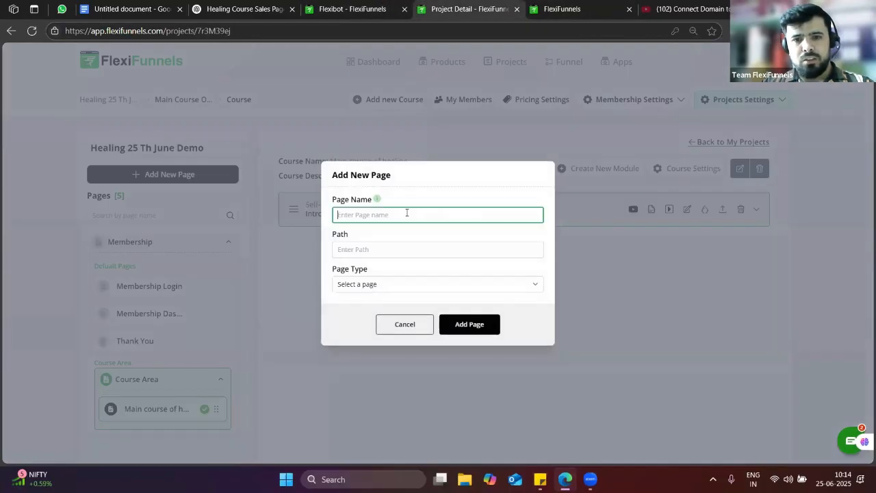
{"action": "left_click", "coordinate": [411, 272]}
{"action": "left_click", "coordinate": [368, 247]}
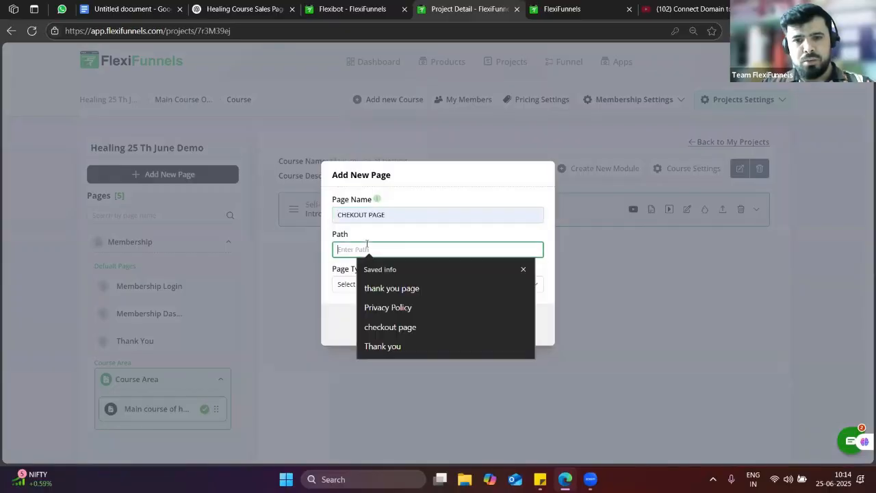
{"action": "left_click", "coordinate": [401, 326]}
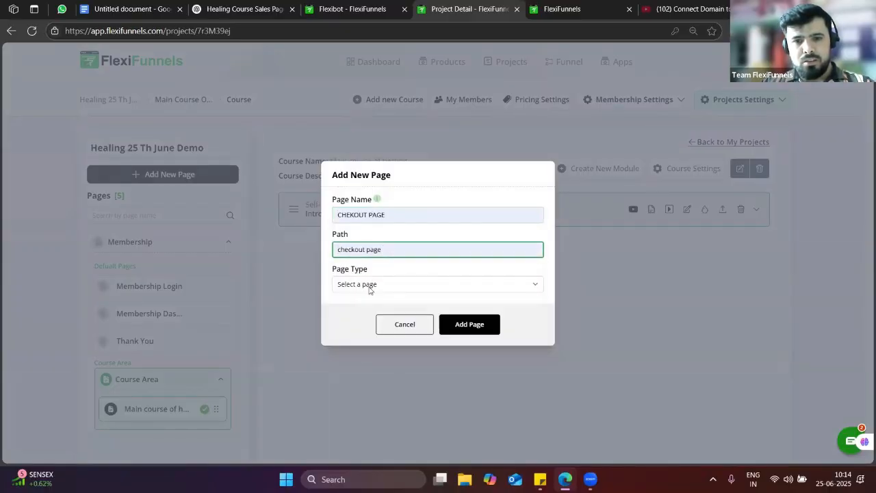
{"action": "left_click", "coordinate": [369, 286]}
{"action": "left_click", "coordinate": [363, 371]}
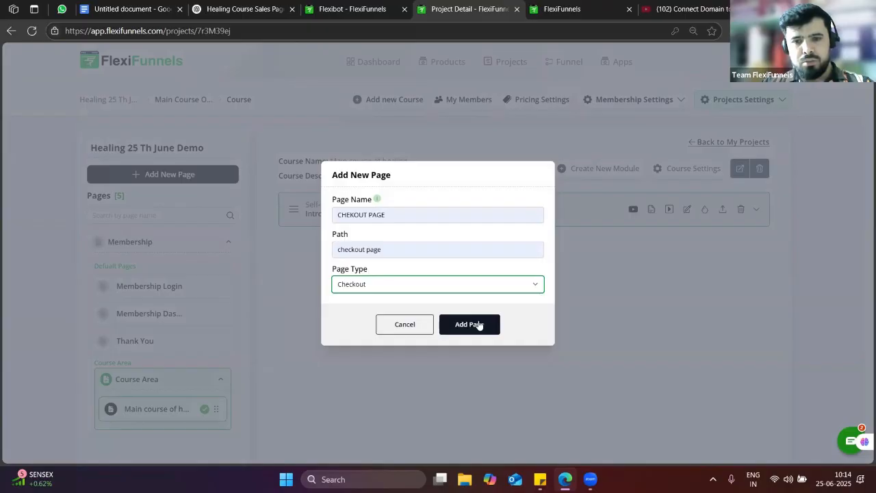
{"action": "left_click", "coordinate": [473, 326]}
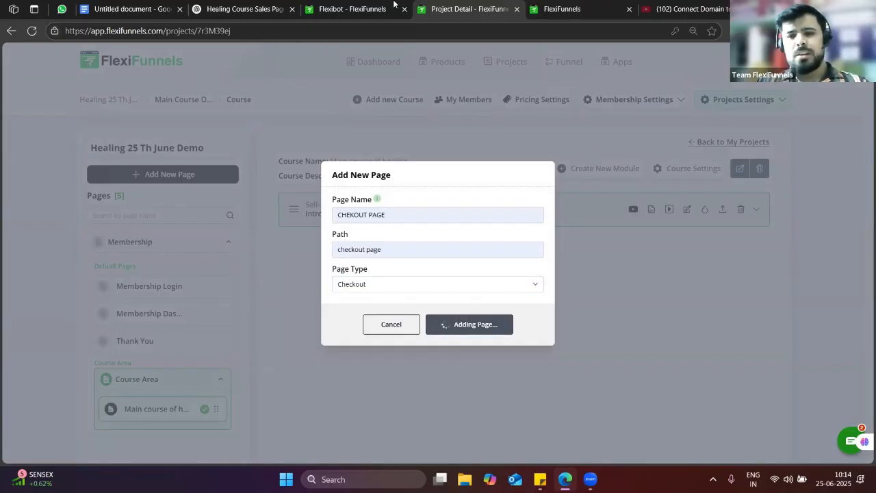
{"action": "left_click", "coordinate": [355, 7]}
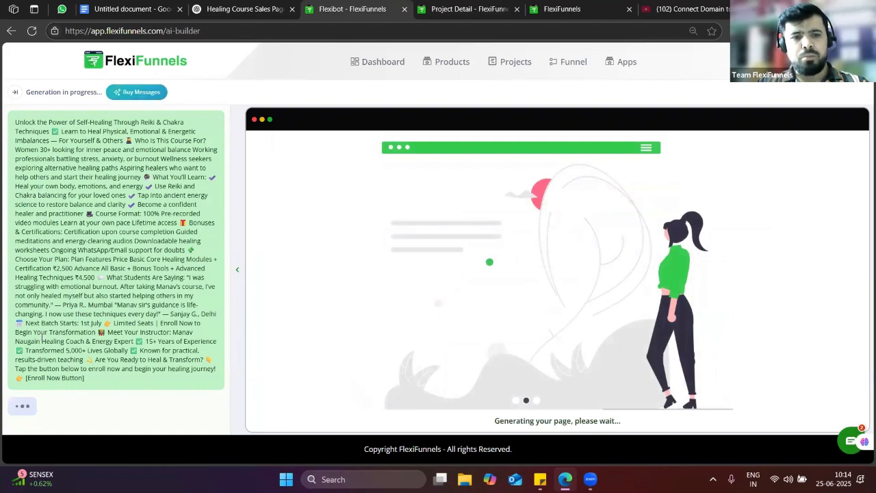
{"action": "left_click", "coordinate": [459, 8]}
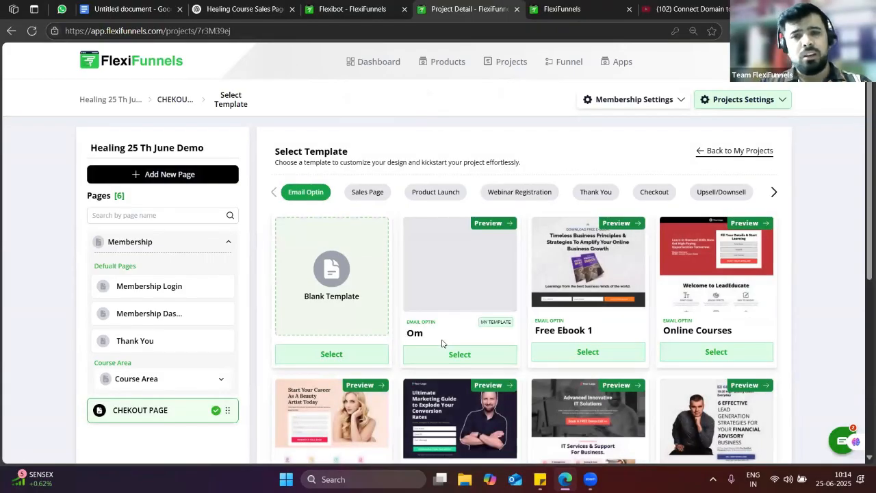
Filter templates to Checkout and select the Landing Page Checkout template
{"action": "left_click", "coordinate": [667, 192]}
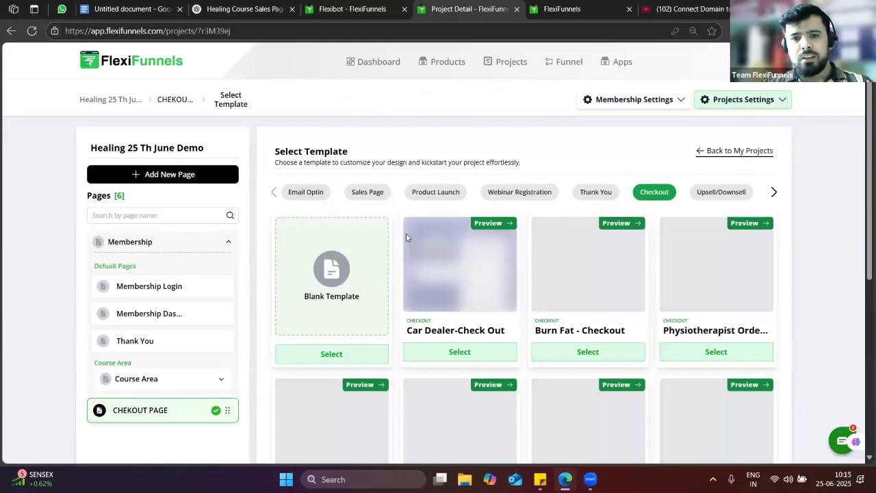
{"action": "scroll", "coordinate": [520, 226], "scroll_direction": "down", "scroll_amount": 2}
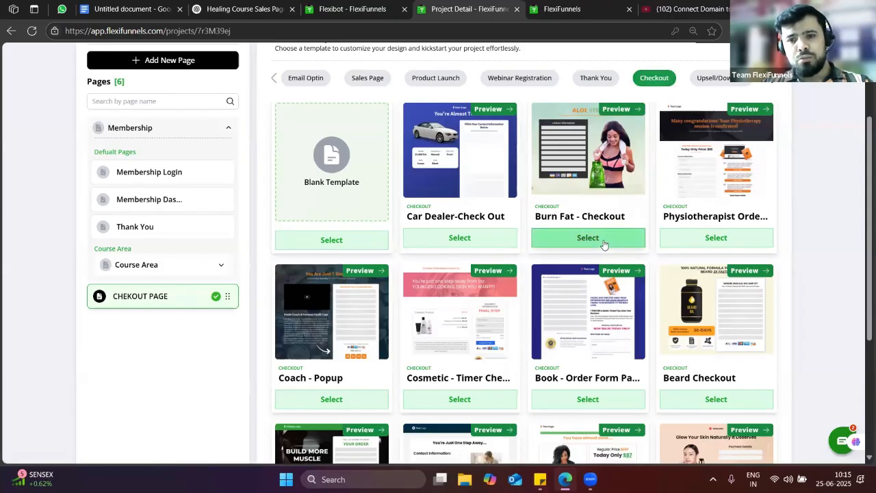
{"action": "scroll", "coordinate": [605, 247], "scroll_direction": "down", "scroll_amount": 1}
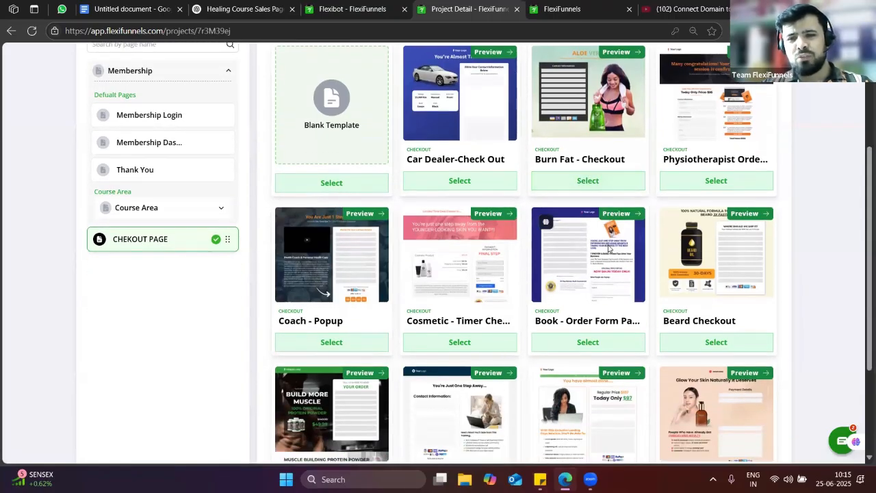
{"action": "scroll", "coordinate": [608, 248], "scroll_direction": "down", "scroll_amount": 2}
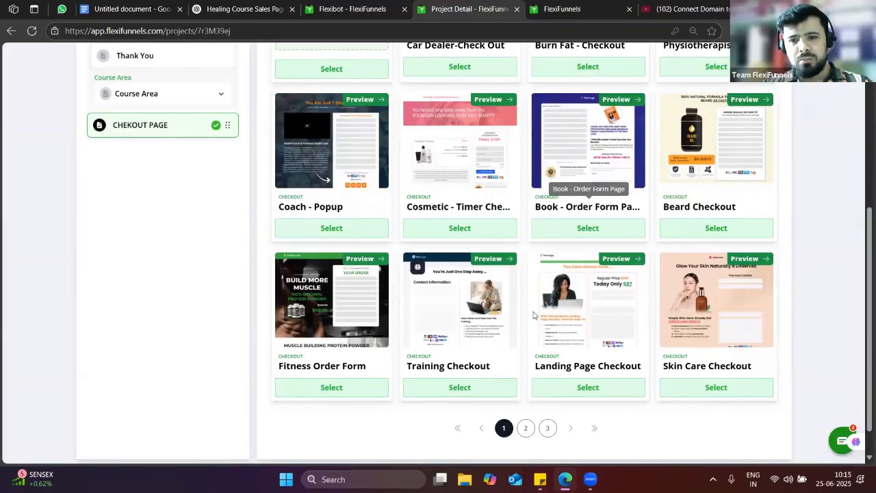
{"action": "scroll", "coordinate": [533, 314], "scroll_direction": "down", "scroll_amount": 1}
{"action": "left_click", "coordinate": [586, 359]}
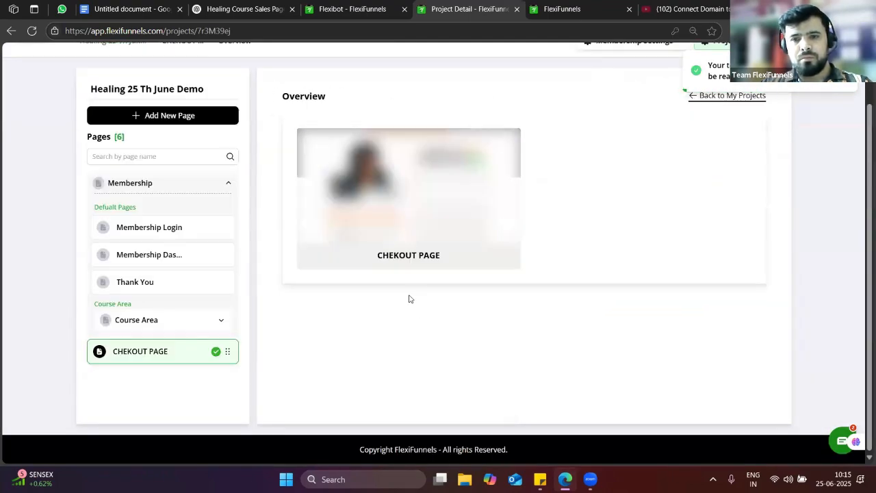
Open CHEKOUT PAGE in the editor and scroll through its order form, guarantee and bonuses
{"action": "left_click", "coordinate": [313, 257]}
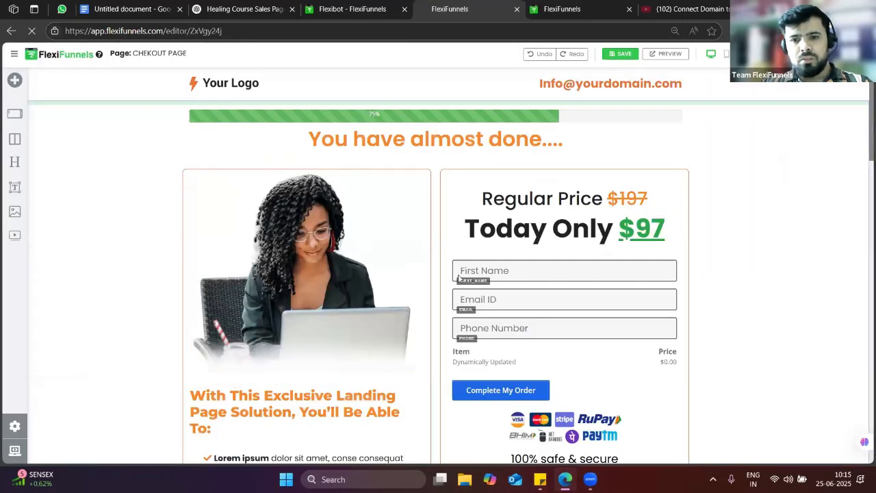
{"action": "scroll", "coordinate": [585, 287], "scroll_direction": "down", "scroll_amount": 1}
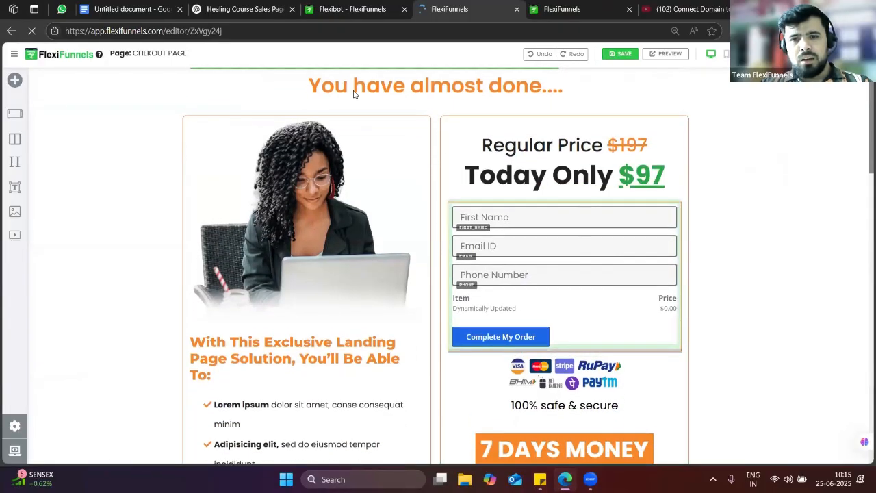
{"action": "scroll", "coordinate": [352, 86], "scroll_direction": "up", "scroll_amount": 1}
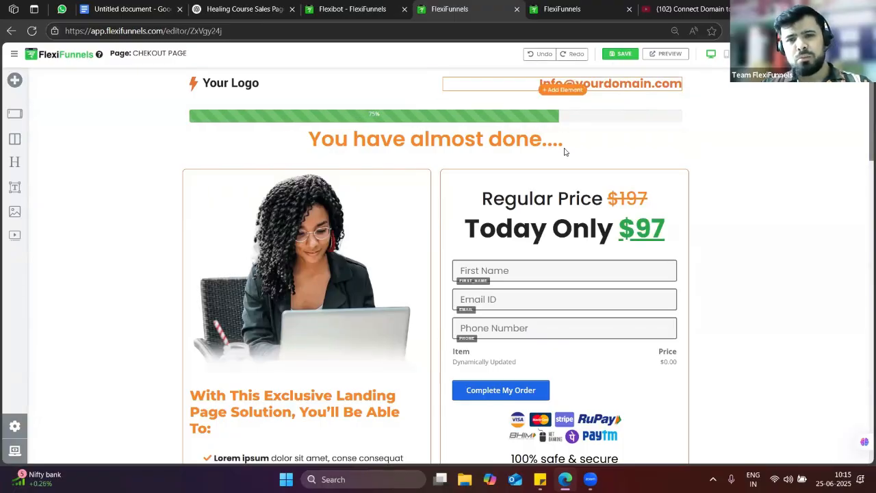
{"action": "scroll", "coordinate": [429, 275], "scroll_direction": "down", "scroll_amount": 3}
{"action": "scroll", "coordinate": [429, 276], "scroll_direction": "down", "scroll_amount": 5}
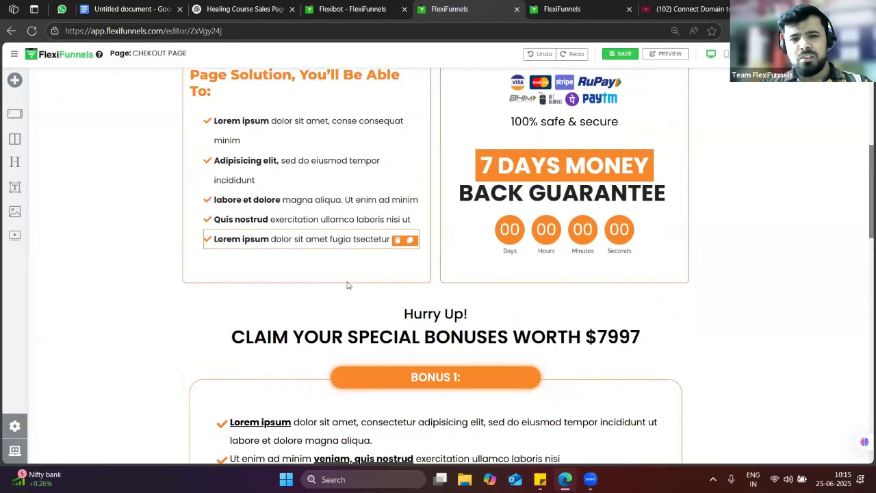
{"action": "scroll", "coordinate": [413, 293], "scroll_direction": "up", "scroll_amount": 6}
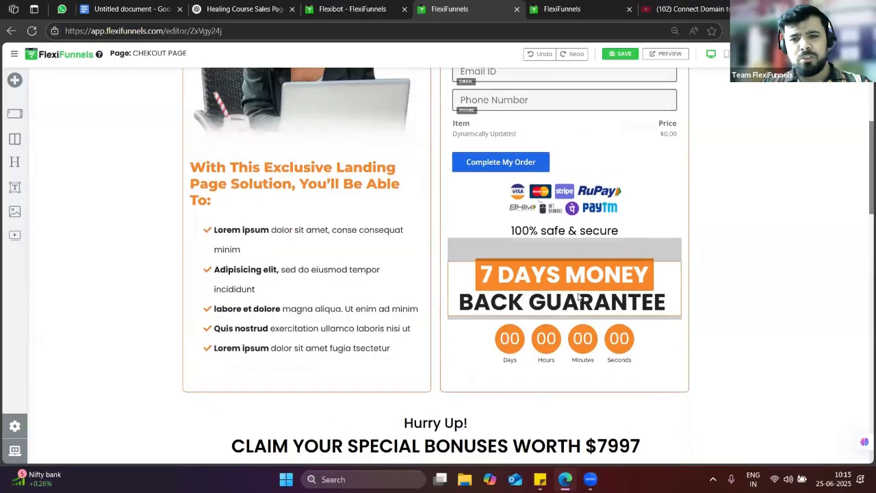
{"action": "scroll", "coordinate": [569, 330], "scroll_direction": "down", "scroll_amount": 1}
{"action": "scroll", "coordinate": [569, 330], "scroll_direction": "down", "scroll_amount": 1}
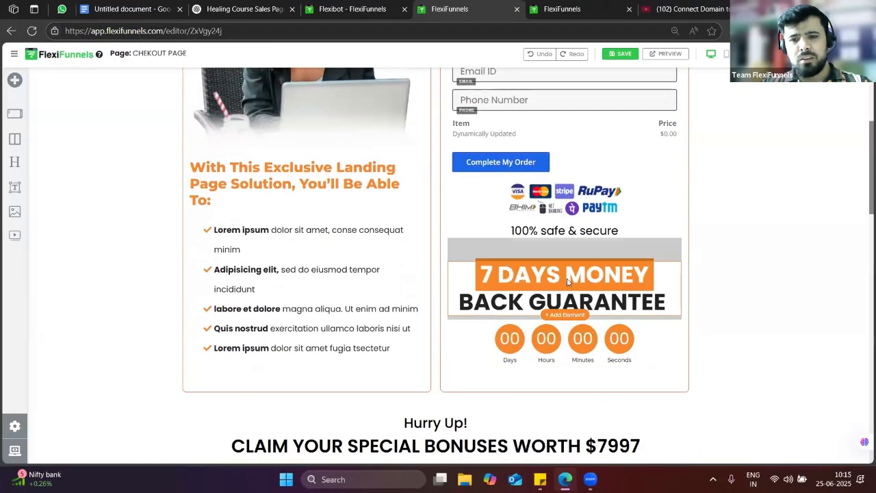
Retype the orange heading as 'Dont wait for the perfect time make it perfect right now'
{"action": "triple_click", "coordinate": [567, 281]}
{"action": "scroll", "coordinate": [325, 236], "scroll_direction": "up", "scroll_amount": 2}
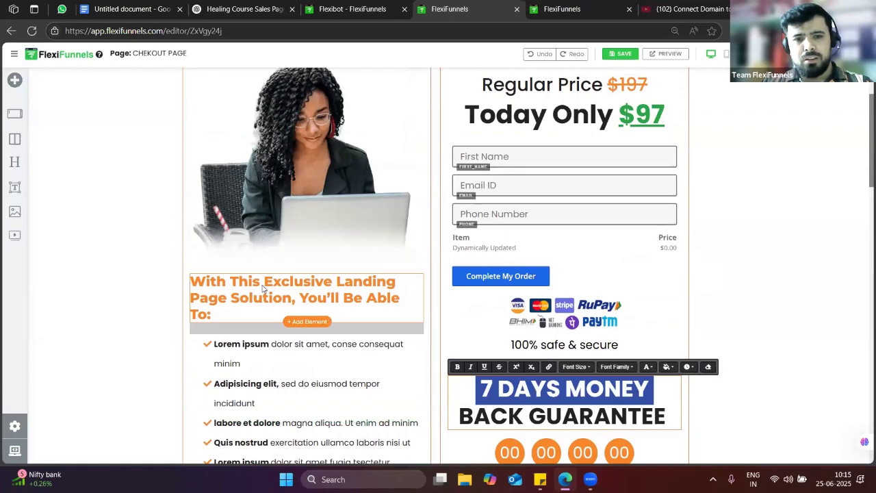
{"action": "triple_click", "coordinate": [261, 287]}
{"action": "key", "text": "BackSpace"}
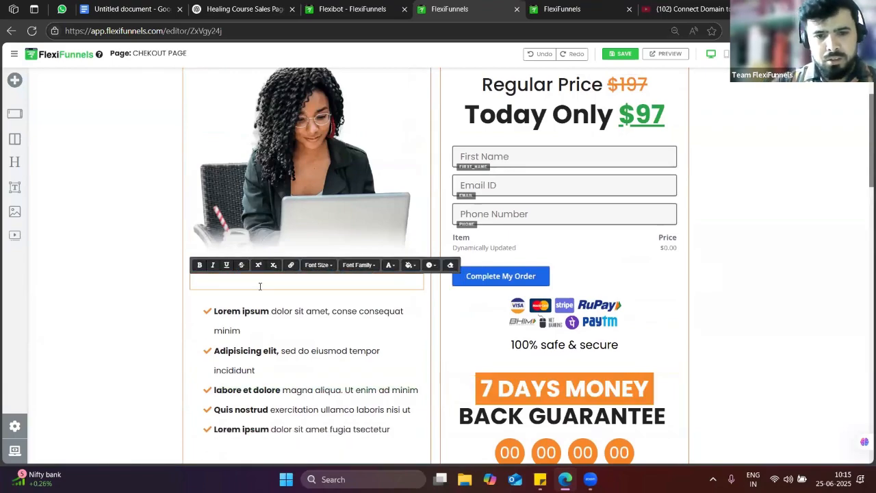
{"action": "type", "text": "Dont"}
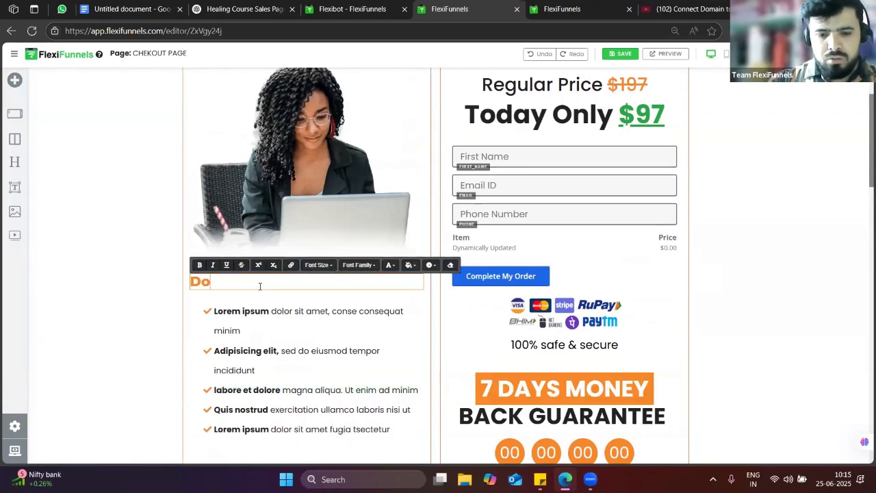
{"action": "type", "text": "ait"}
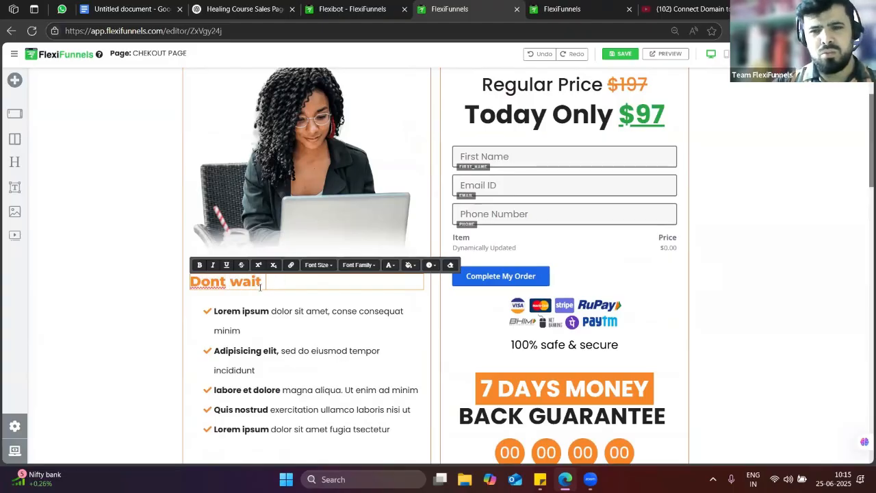
{"action": "type", "text": " tofo"}
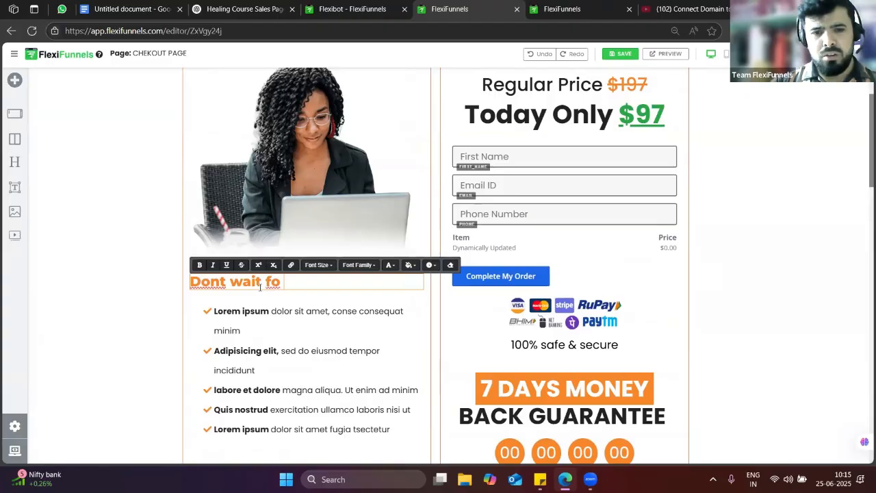
{"action": "key", "text": "BackSpace"}
{"action": "key", "text": "BackSpace"}
{"action": "type", "text": "for the"}
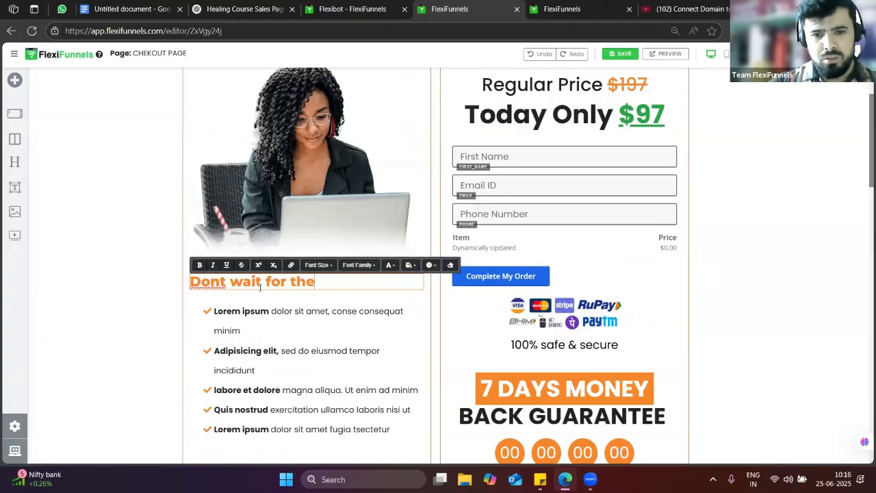
{"action": "type", "text": " per"}
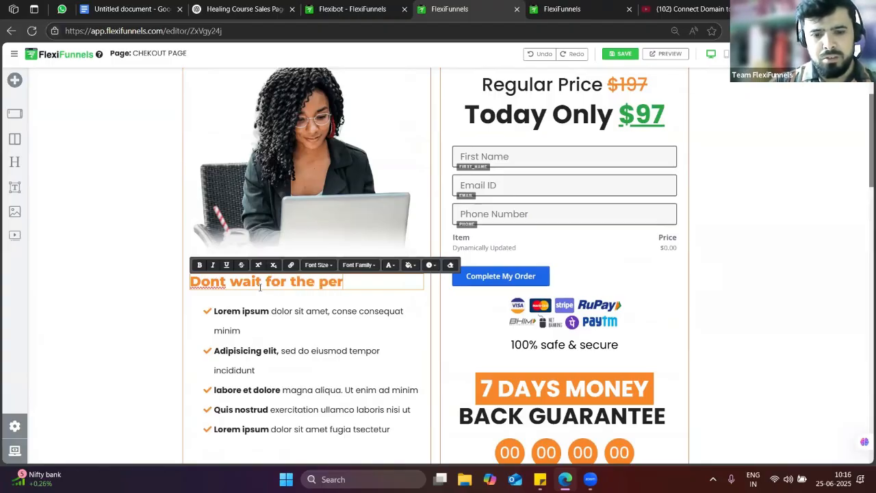
{"action": "type", "text": "fect time"}
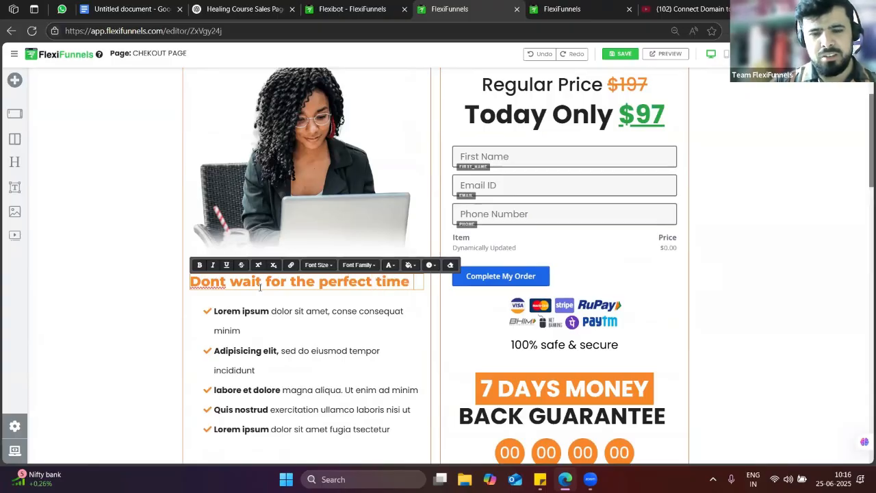
{"action": "type", "text": " make it "}
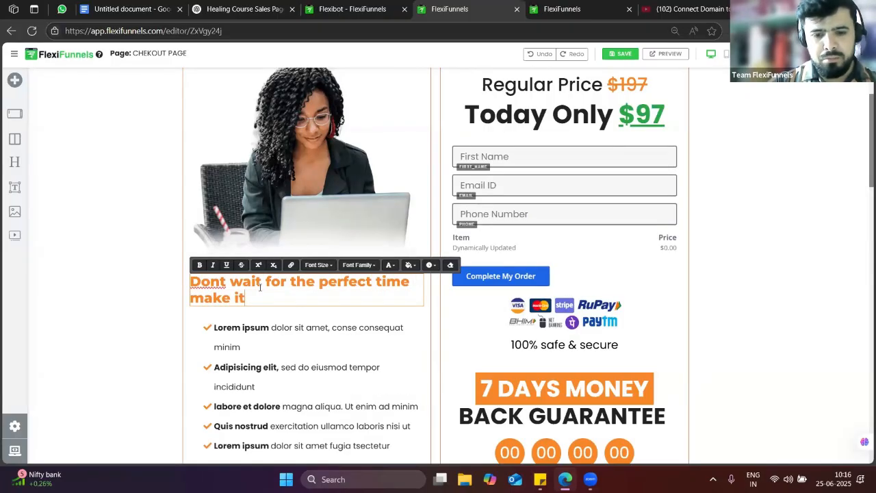
{"action": "type", "text": "perfect"}
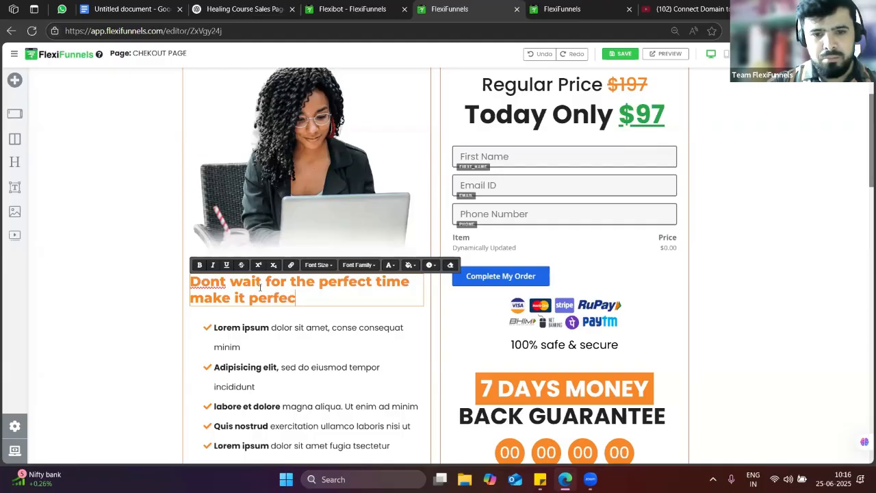
{"action": "type", "text": " right niw"}
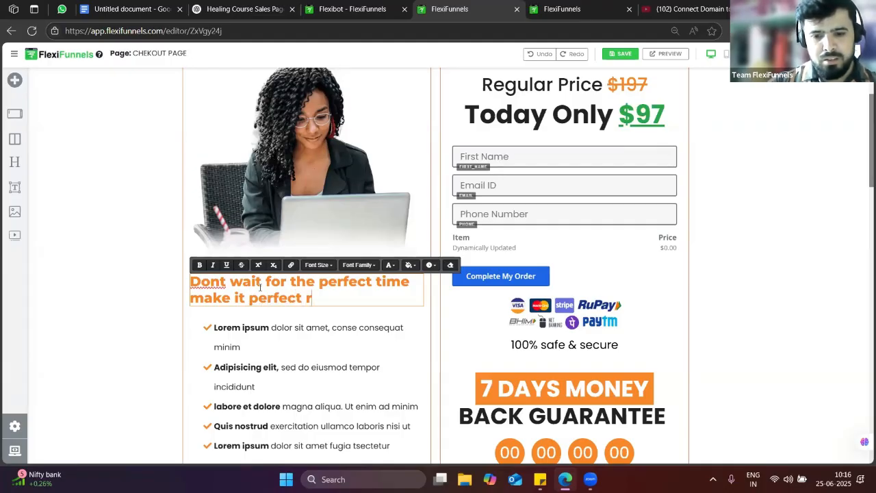
{"action": "key", "text": "BackSpace"}
{"action": "key", "text": "BackSpace"}
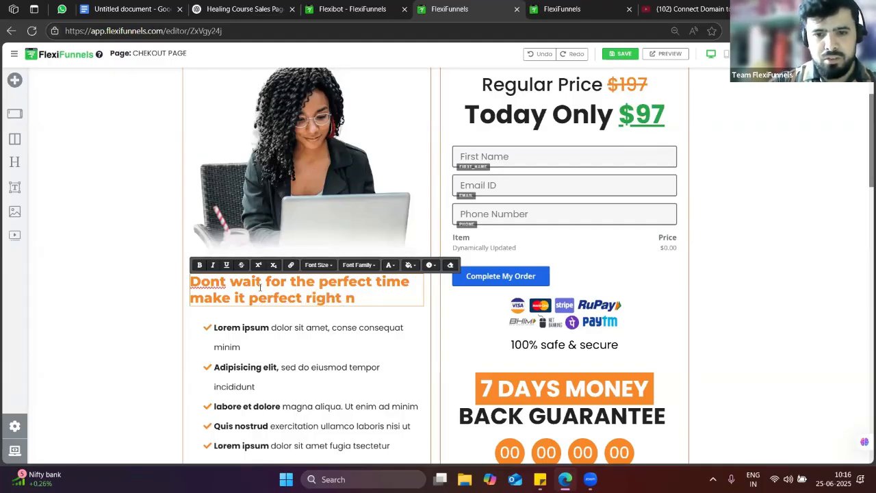
{"action": "type", "text": "ow"}
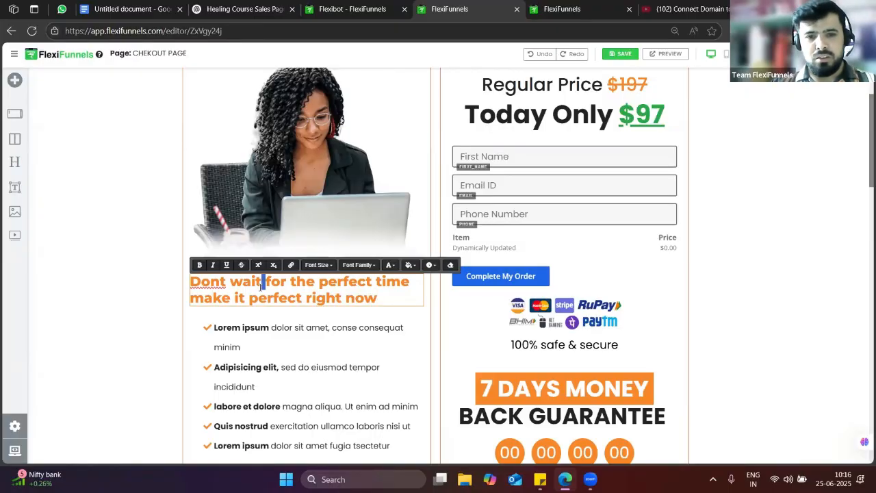
Set the heading's font to Poppins at size 45
{"action": "key", "text": "ctrl+a"}
{"action": "left_click", "coordinate": [358, 265]}
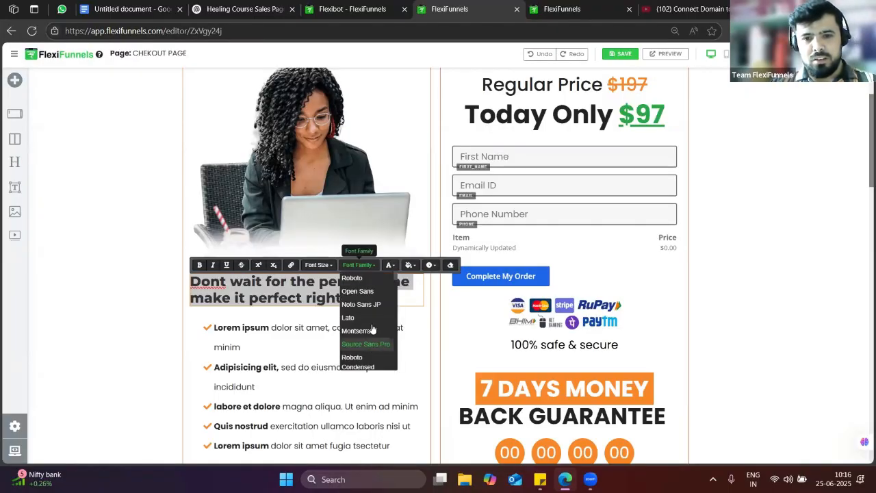
{"action": "scroll", "coordinate": [366, 328], "scroll_direction": "down", "scroll_amount": 2}
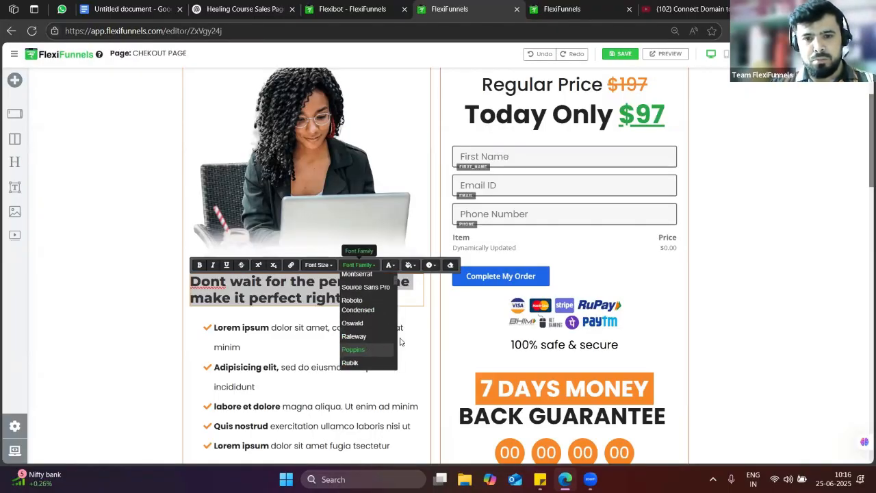
{"action": "left_click", "coordinate": [370, 349]}
{"action": "left_click", "coordinate": [317, 265]}
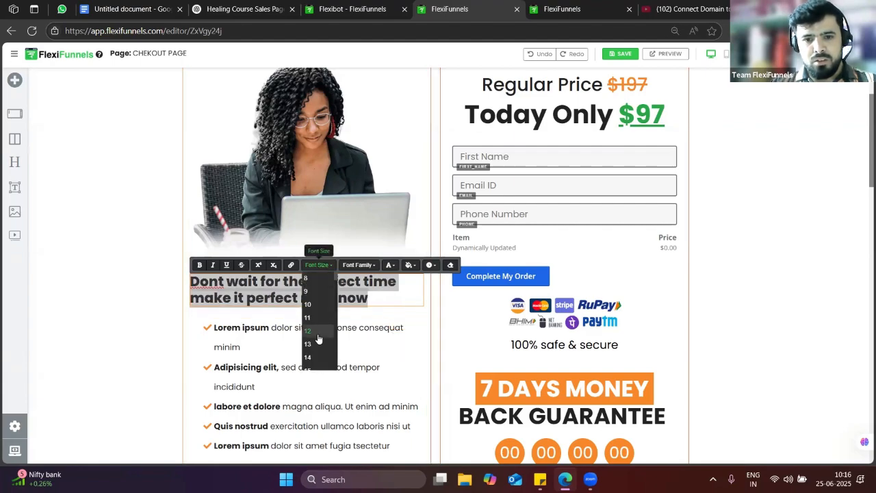
{"action": "scroll", "coordinate": [318, 339], "scroll_direction": "down", "scroll_amount": 3}
{"action": "left_click", "coordinate": [319, 344]}
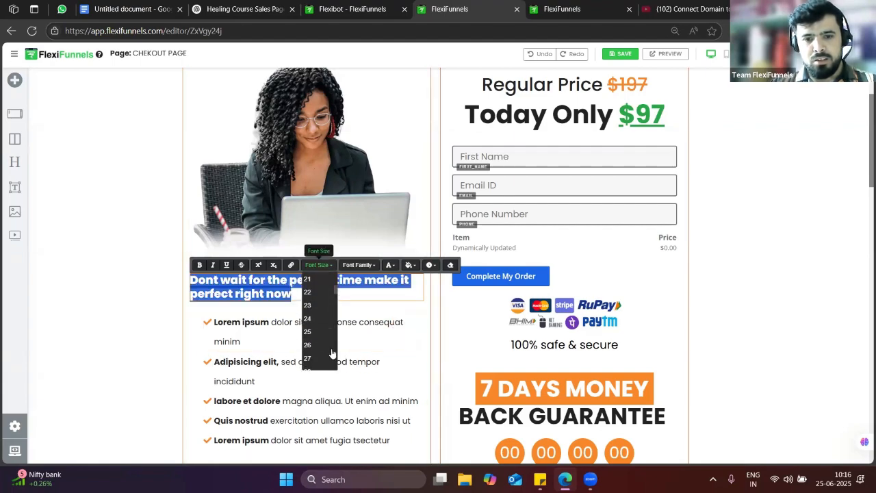
{"action": "scroll", "coordinate": [325, 343], "scroll_direction": "down", "scroll_amount": 5}
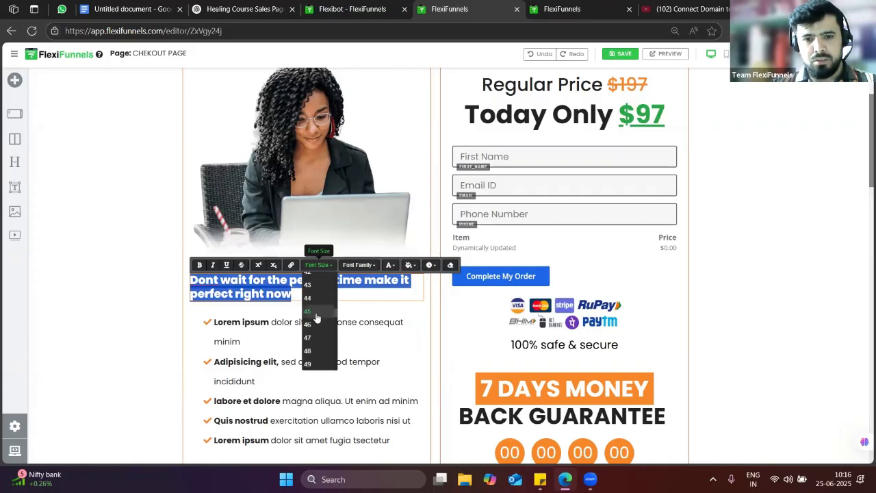
{"action": "left_click", "coordinate": [316, 312]}
{"action": "left_click", "coordinate": [387, 334]}
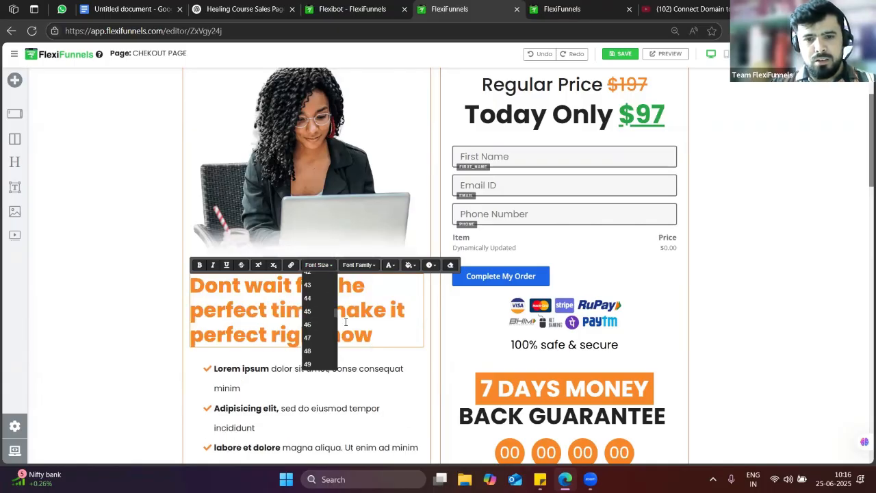
{"action": "triple_click", "coordinate": [221, 306]}
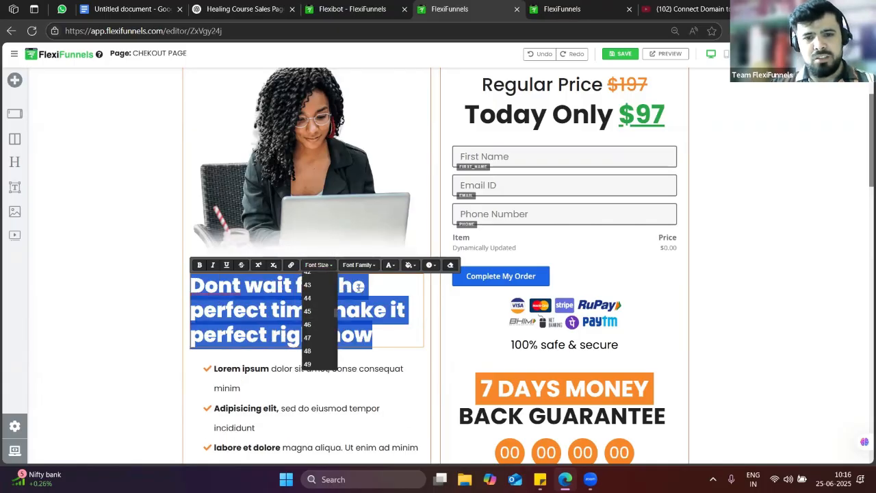
{"action": "left_click", "coordinate": [394, 323]}
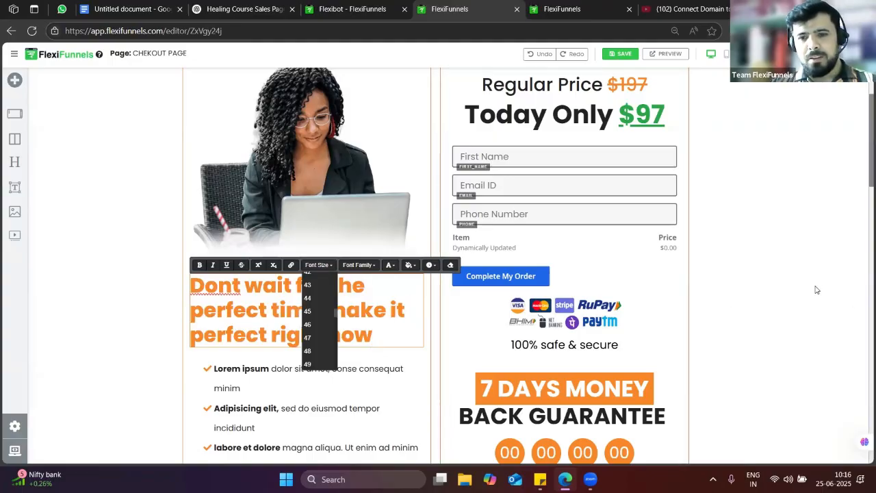
Publish the checkout page and check on the AI sales page generation
{"action": "scroll", "coordinate": [381, 292], "scroll_direction": "down", "scroll_amount": 5}
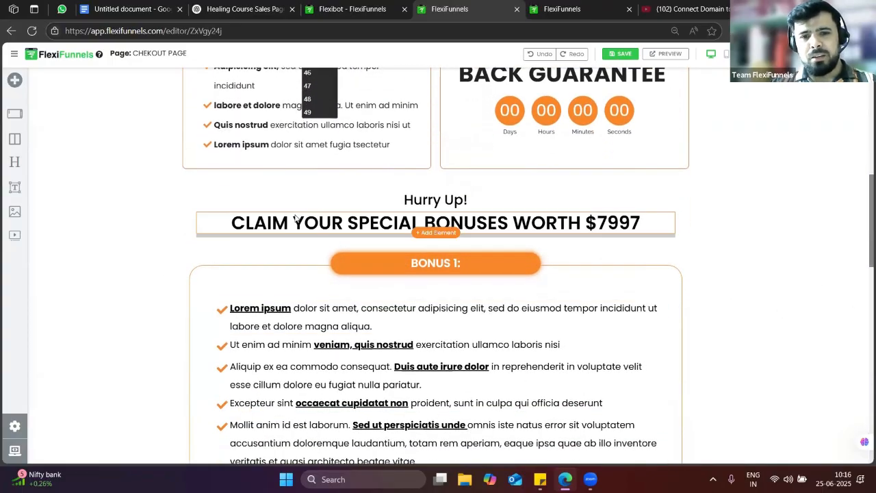
{"action": "triple_click", "coordinate": [296, 220]}
{"action": "scroll", "coordinate": [805, 327], "scroll_direction": "down", "scroll_amount": 1}
{"action": "scroll", "coordinate": [805, 327], "scroll_direction": "down", "scroll_amount": 8}
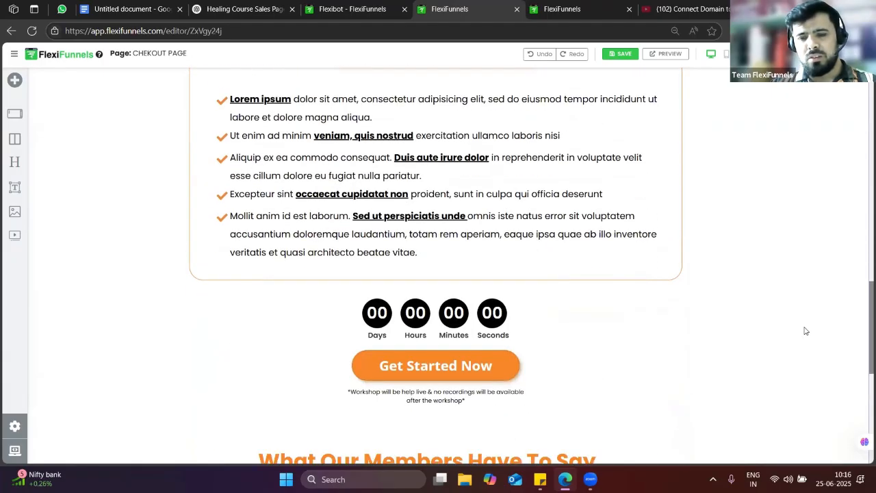
{"action": "scroll", "coordinate": [815, 328], "scroll_direction": "up", "scroll_amount": 12}
{"action": "scroll", "coordinate": [817, 329], "scroll_direction": "up", "scroll_amount": 4}
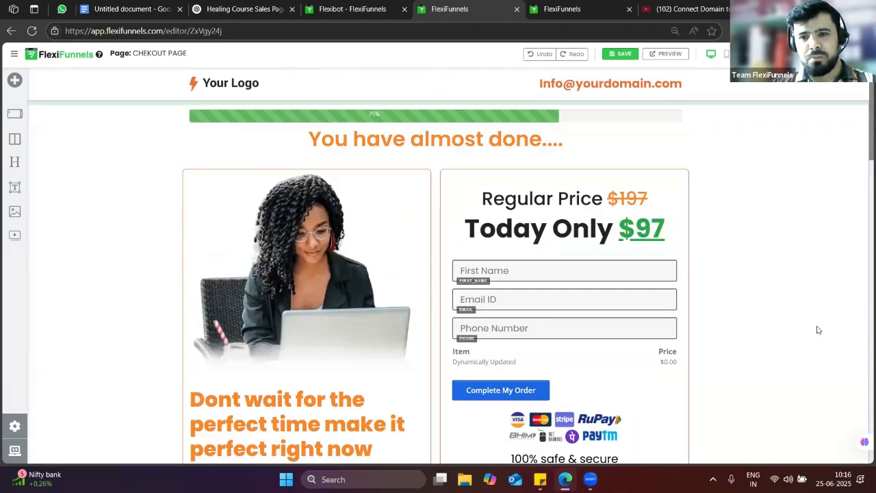
{"action": "left_click", "coordinate": [783, 54]}
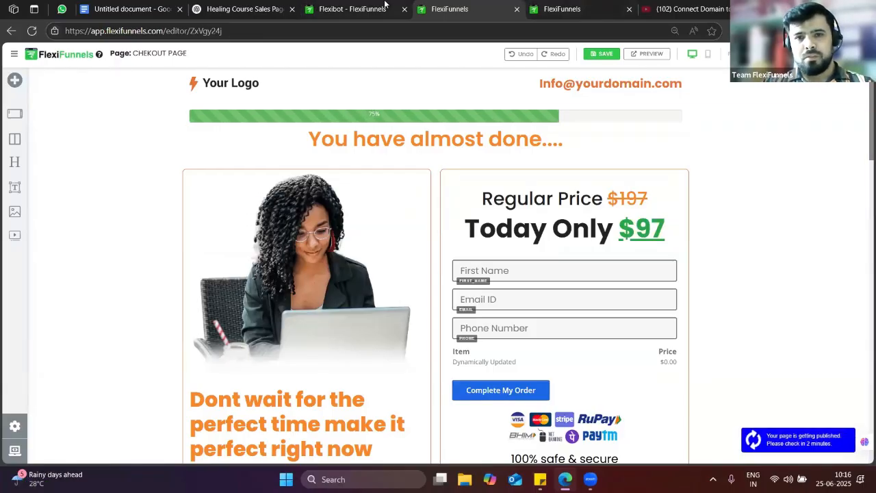
{"action": "left_click", "coordinate": [387, 7]}
{"action": "left_click", "coordinate": [455, 7]}
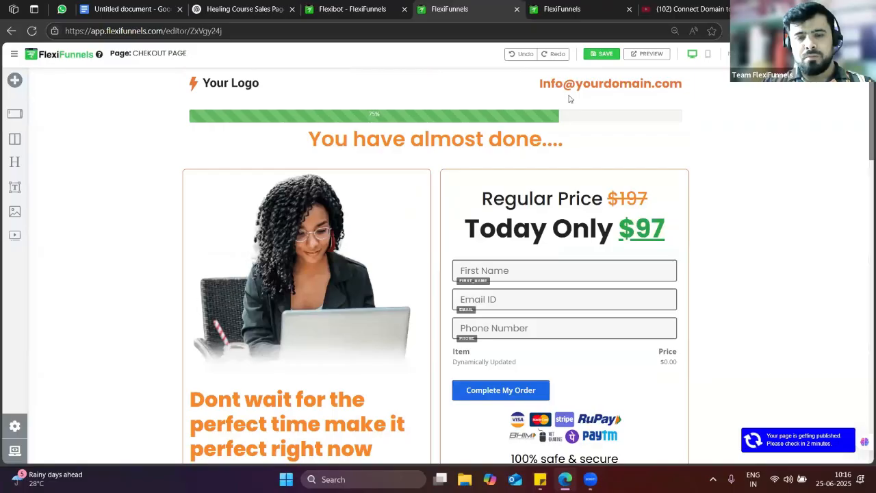
{"action": "left_click", "coordinate": [381, 7]}
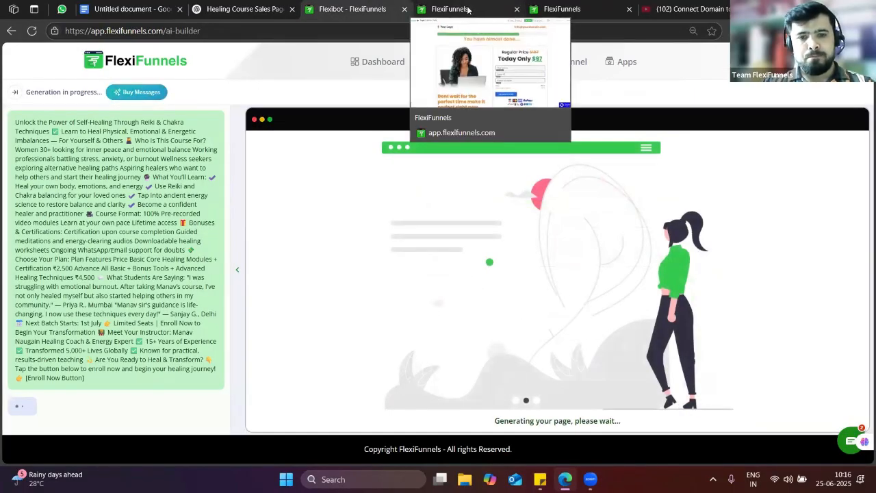
{"action": "left_click", "coordinate": [470, 9]}
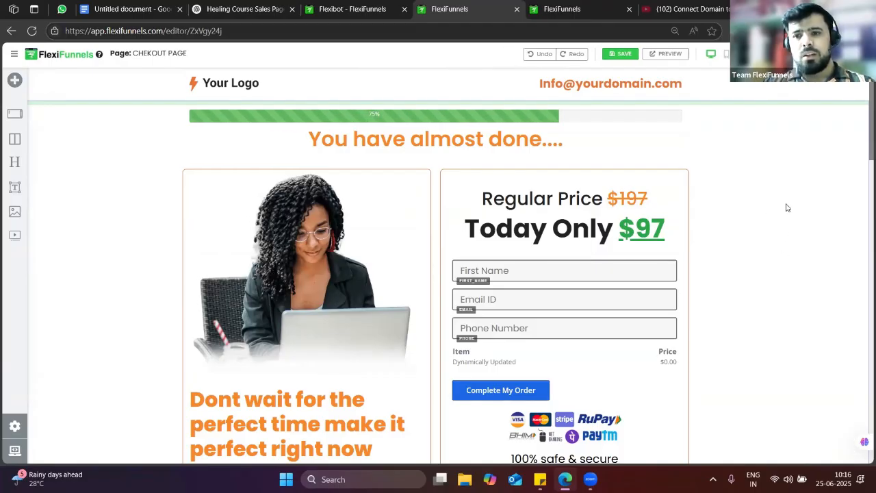
{"action": "left_click", "coordinate": [852, 54]}
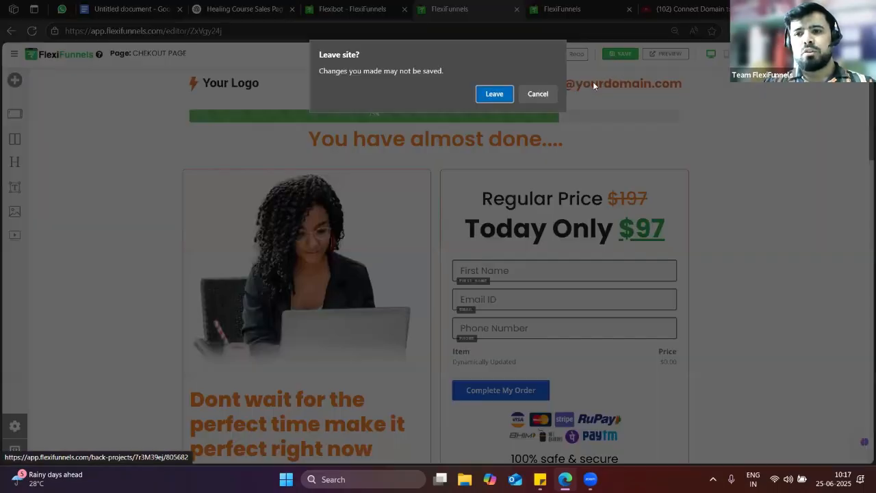
Leave the checkout editor and close the course certificate page
{"action": "left_click", "coordinate": [503, 93]}
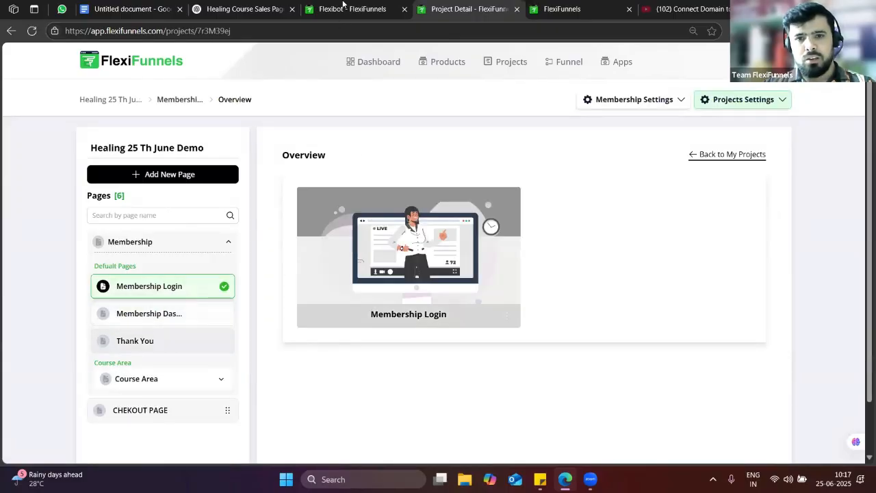
{"action": "left_click", "coordinate": [346, 9]}
{"action": "left_click", "coordinate": [600, 7]}
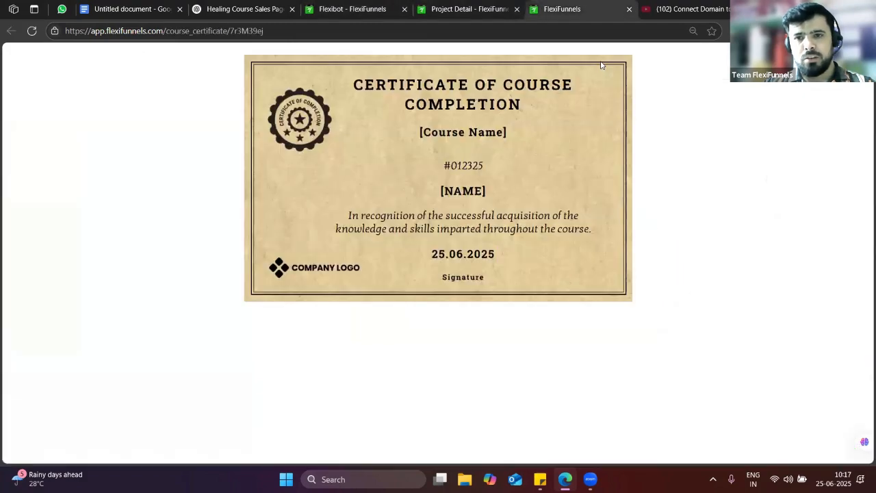
{"action": "left_click", "coordinate": [628, 9]}
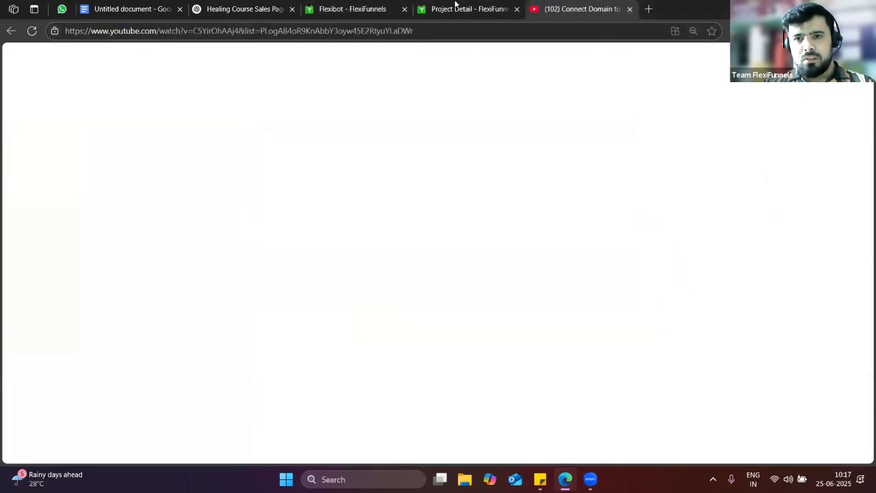
{"action": "left_click", "coordinate": [455, 9]}
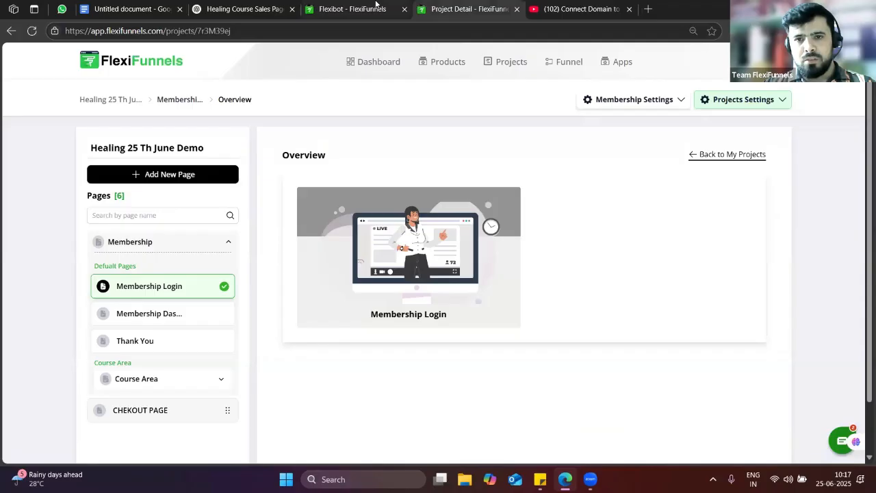
Switch the AI builder to Products, then return to the Google Docs course notes
{"action": "left_click", "coordinate": [377, 8]}
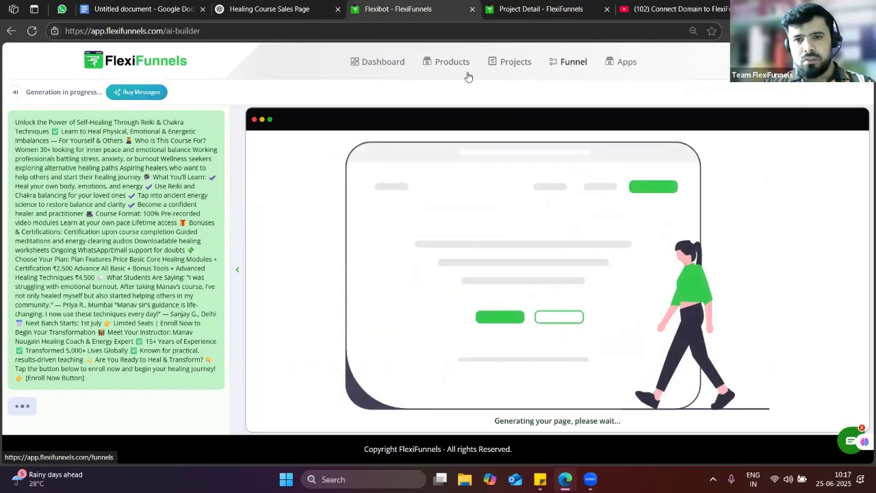
{"action": "left_click", "coordinate": [445, 62]}
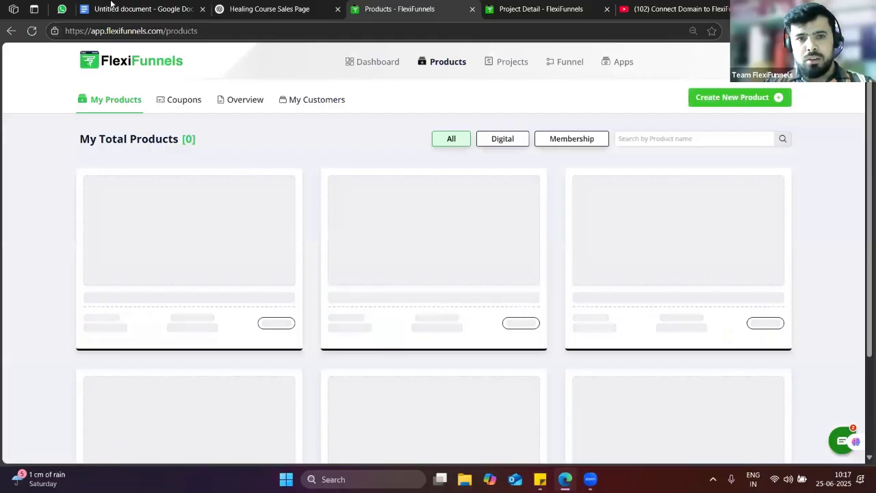
{"action": "left_click", "coordinate": [111, 6]}
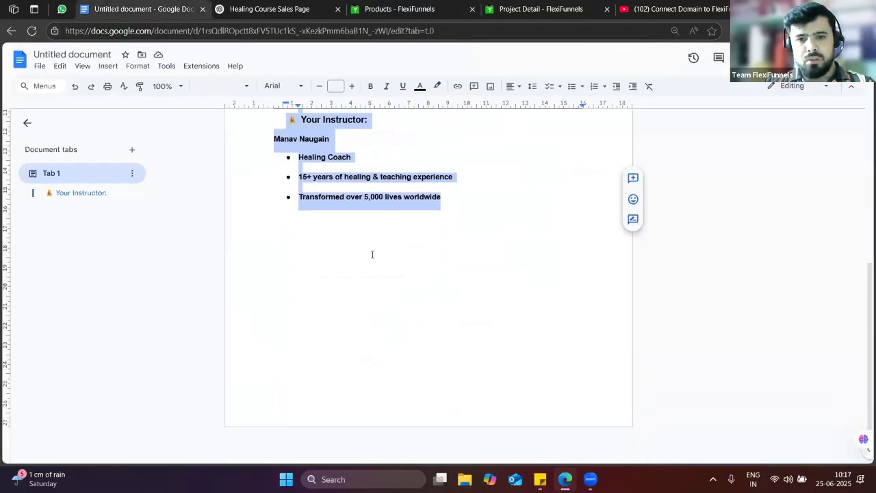
Below the instructor list, add the note 'You need to create Sales page using ai credit'
{"action": "left_click", "coordinate": [373, 254]}
{"action": "key", "text": "Return"}
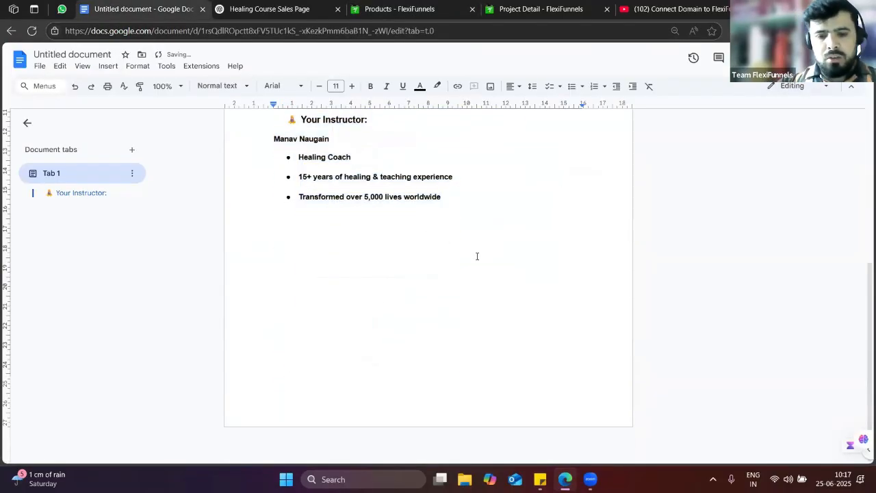
{"action": "type", "text": "Yoiu ne"}
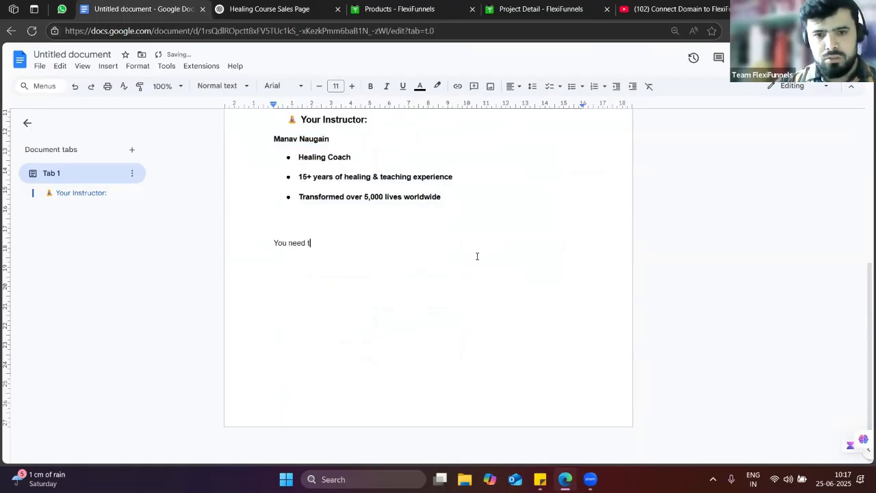
{"action": "type", "text": "ed to create "}
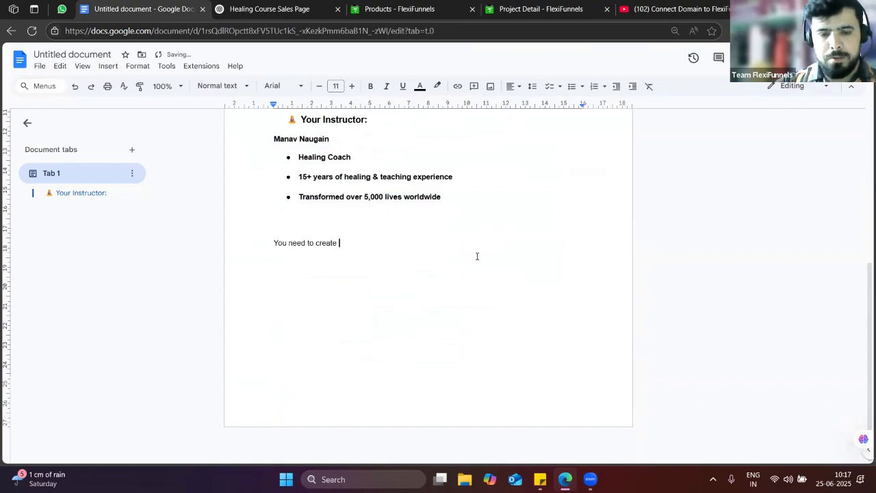
{"action": "type", "text": "Sales page us"}
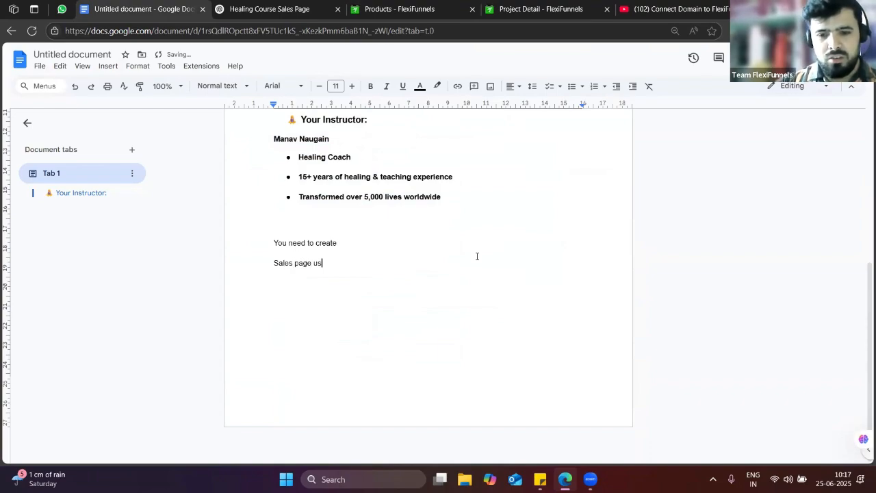
{"action": "type", "text": "ing ai cr"}
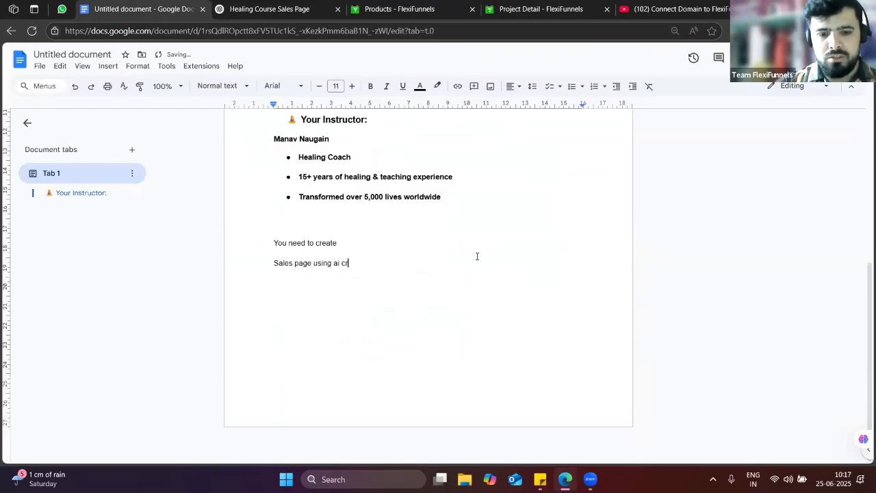
{"action": "type", "text": "edit"}
{"action": "key", "text": "Return"}
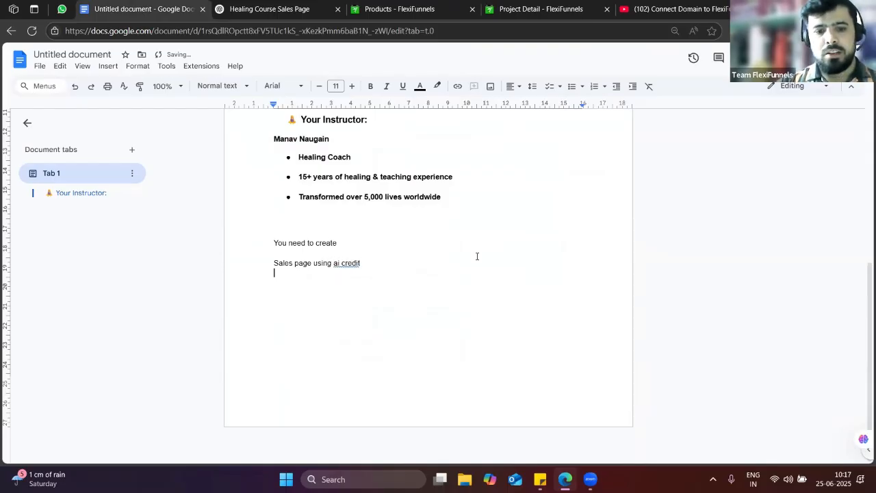
Note the checkout page can also use drag and drop and no thank-you page is needed, then select the notes
{"action": "type", "text": "Same way you can use"}
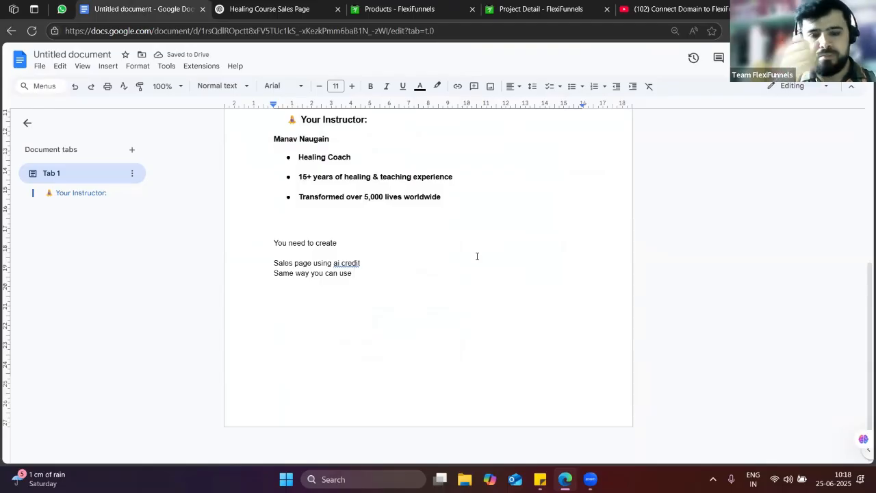
{"action": "key", "text": "BackSpace"}
{"action": "key", "text": "BackSpace"}
{"action": "key", "text": "BackSpace"}
{"action": "type", "text": "make chec"}
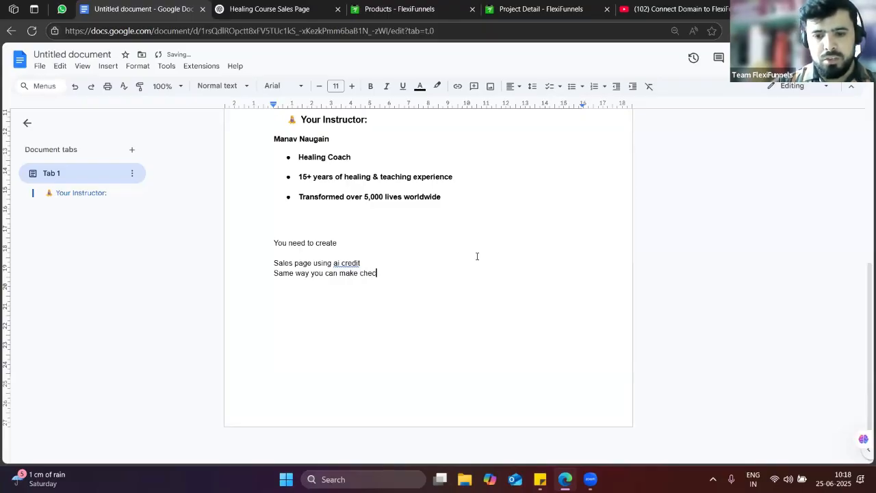
{"action": "type", "text": "po"}
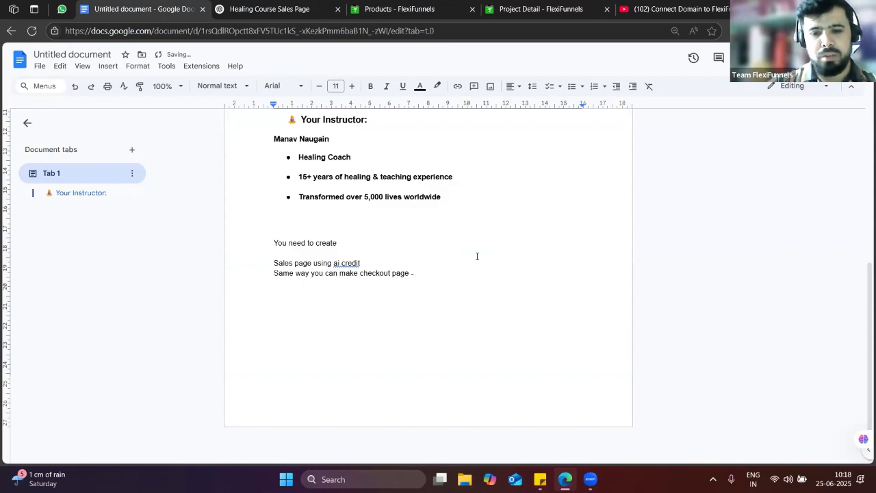
{"action": "type", "text": "ge - also you can use d"}
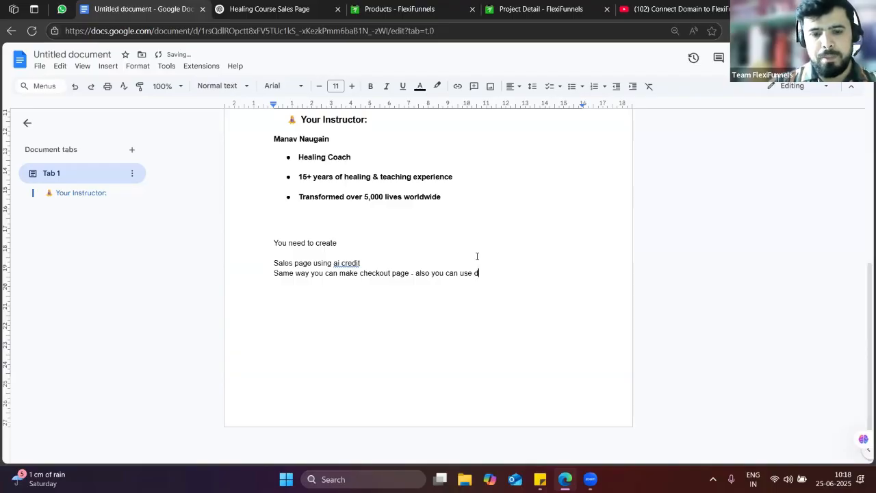
{"action": "type", "text": "nd drop  "}
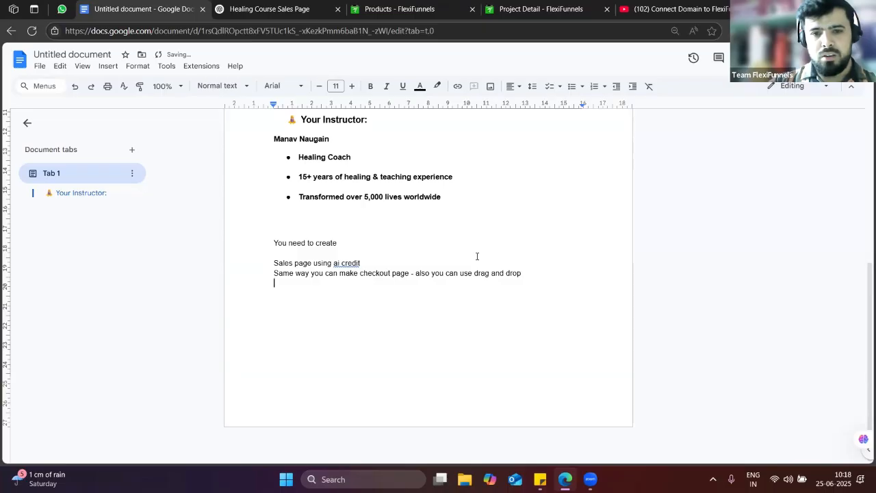
{"action": "type", "text": "Thanks "}
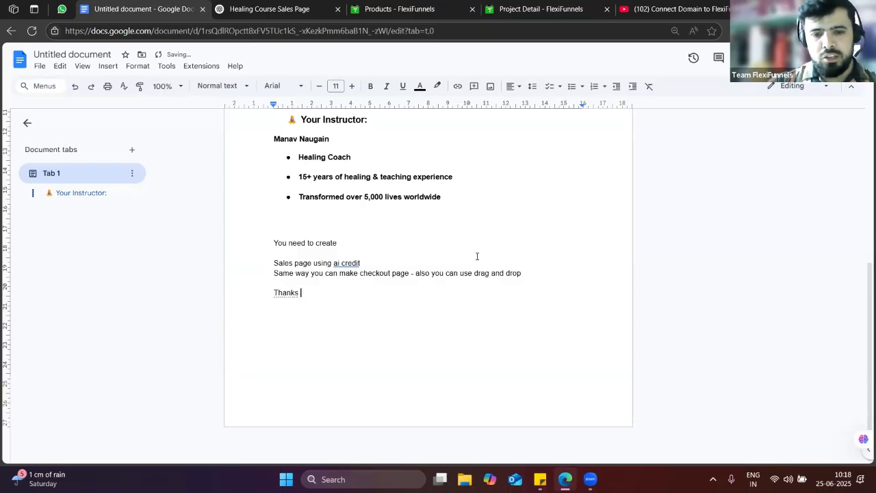
{"action": "type", "text": "you page is not required"}
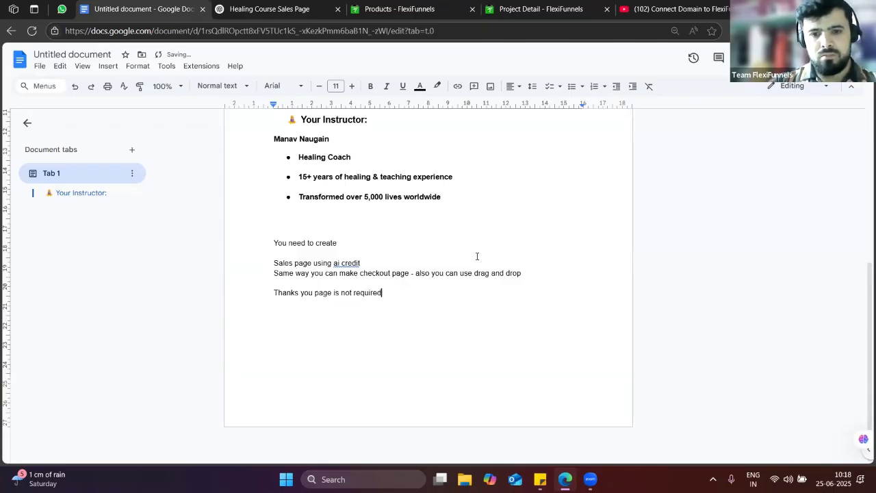
{"action": "key", "text": "Return"}
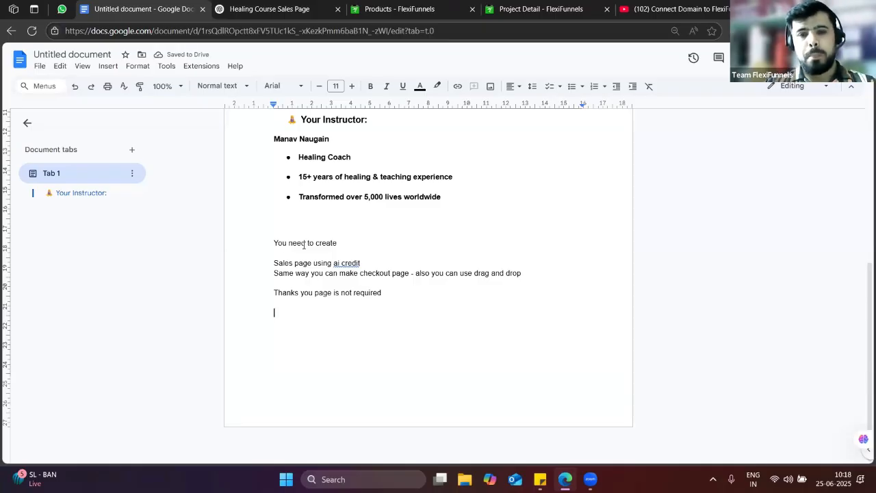
{"action": "left_click", "coordinate": [281, 230], "text": "shift"}
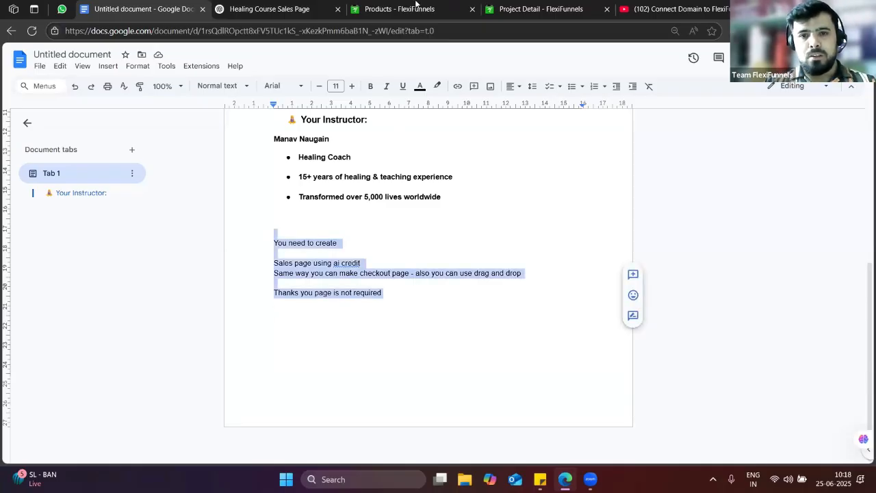
Widen the Reiki & Chakra page preview and scroll through bonuses, plans, testimonials and Enroll Now
{"action": "left_click", "coordinate": [428, 8]}
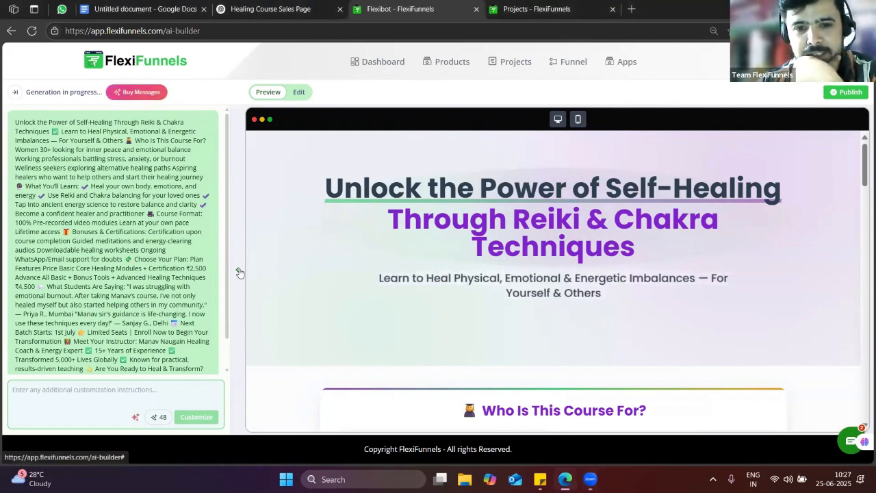
{"action": "left_click", "coordinate": [239, 272]}
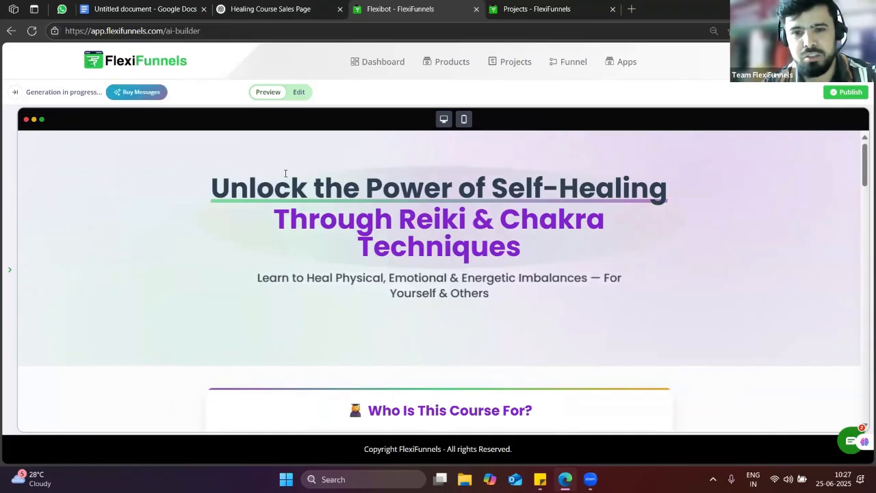
{"action": "scroll", "coordinate": [411, 255], "scroll_direction": "down", "scroll_amount": 4}
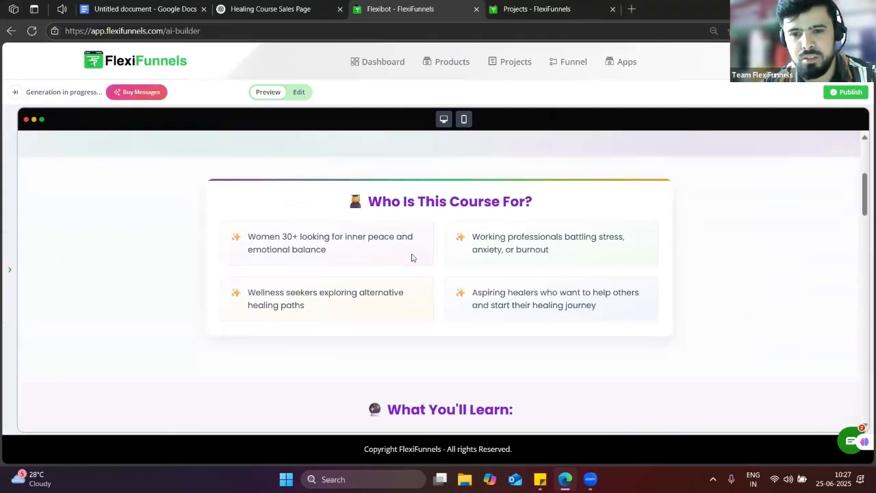
{"action": "scroll", "coordinate": [443, 259], "scroll_direction": "up", "scroll_amount": 4}
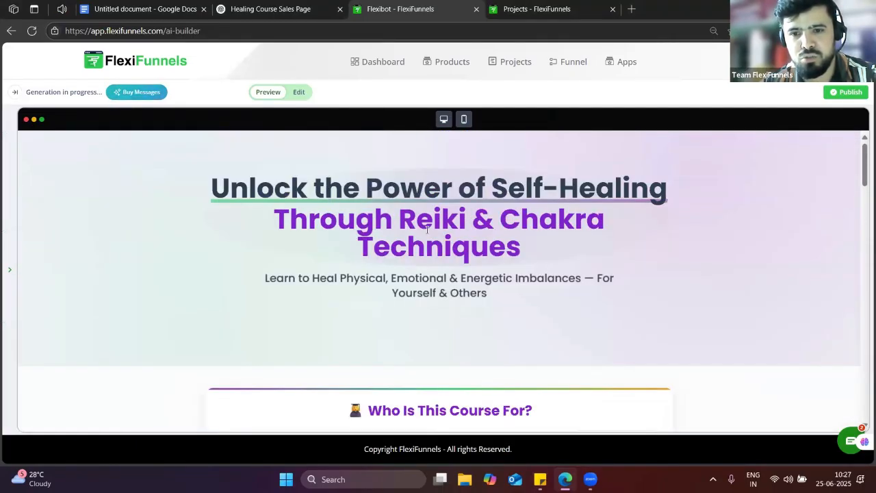
{"action": "scroll", "coordinate": [491, 287], "scroll_direction": "down", "scroll_amount": 3}
{"action": "scroll", "coordinate": [479, 293], "scroll_direction": "down", "scroll_amount": 3}
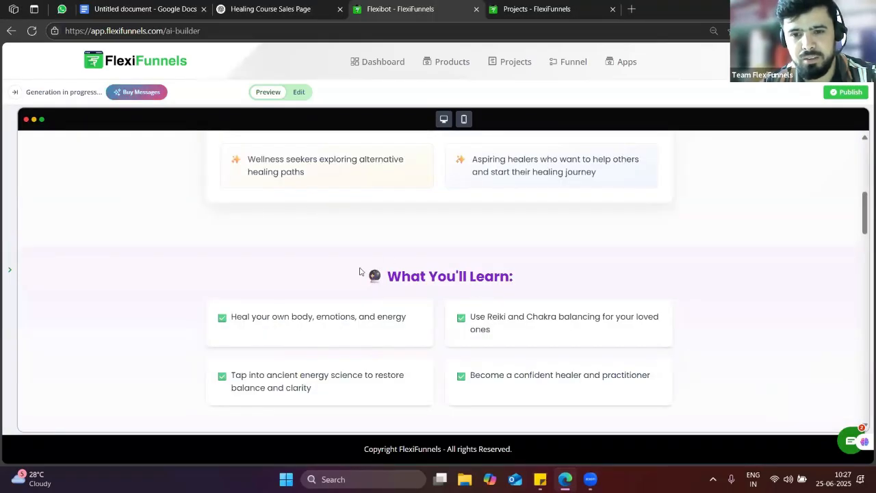
{"action": "scroll", "coordinate": [362, 274], "scroll_direction": "down", "scroll_amount": 2}
{"action": "scroll", "coordinate": [442, 247], "scroll_direction": "down", "scroll_amount": 4}
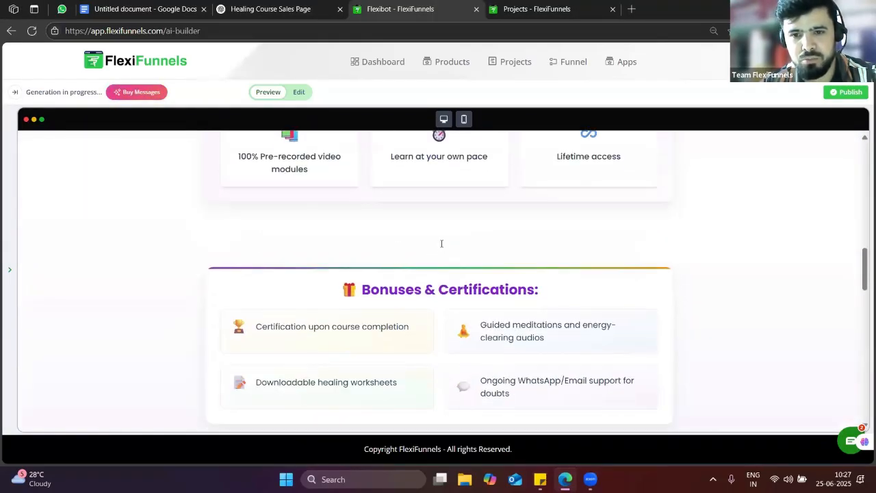
{"action": "scroll", "coordinate": [440, 242], "scroll_direction": "up", "scroll_amount": 2}
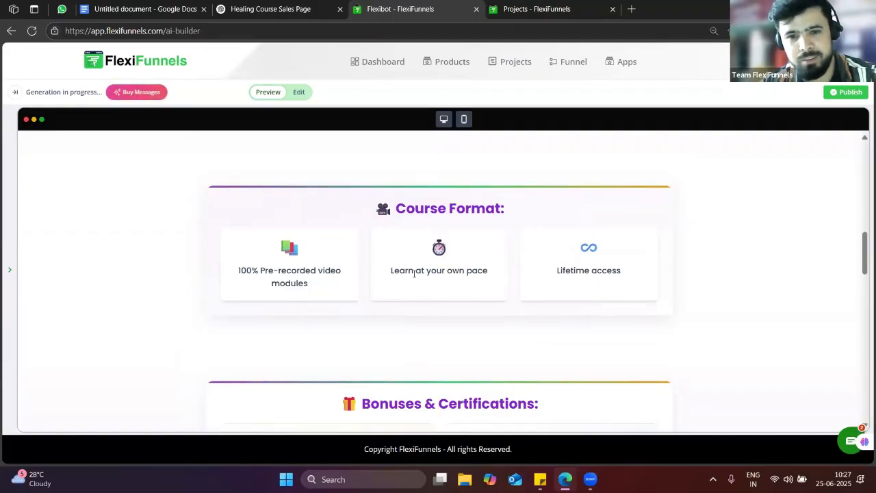
{"action": "scroll", "coordinate": [421, 282], "scroll_direction": "down", "scroll_amount": 3}
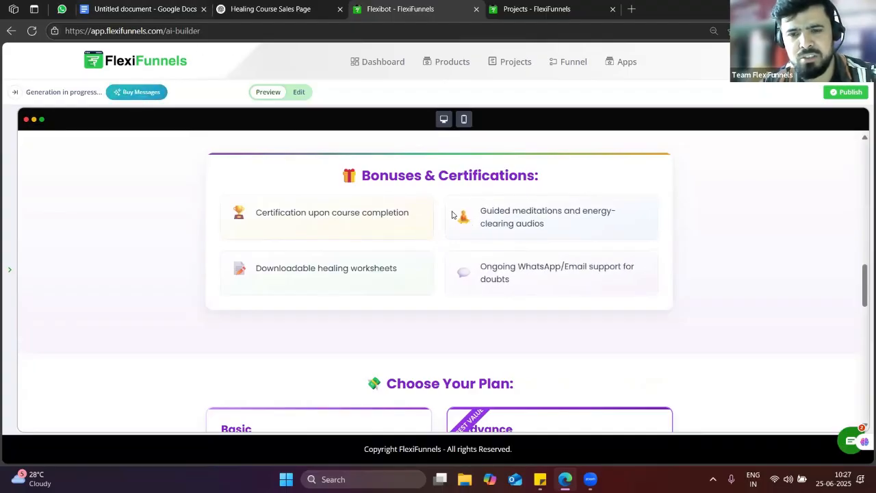
{"action": "scroll", "coordinate": [438, 247], "scroll_direction": "down", "scroll_amount": 3}
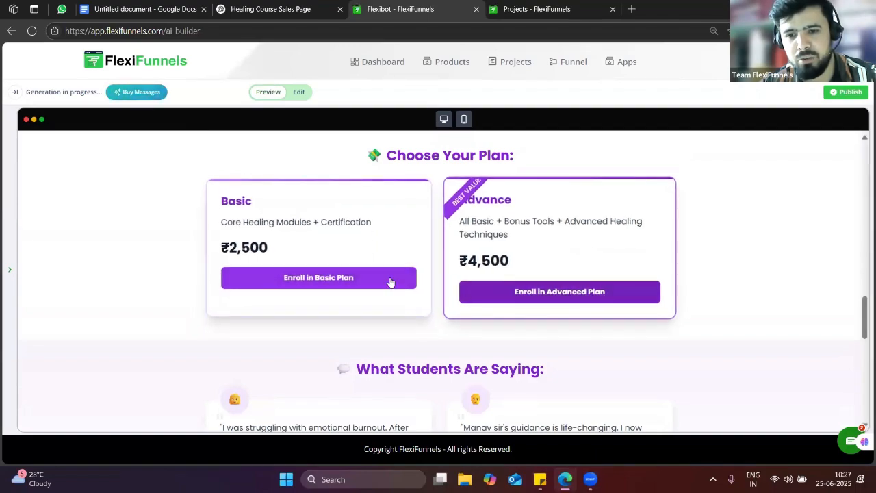
{"action": "scroll", "coordinate": [390, 280], "scroll_direction": "down", "scroll_amount": 3}
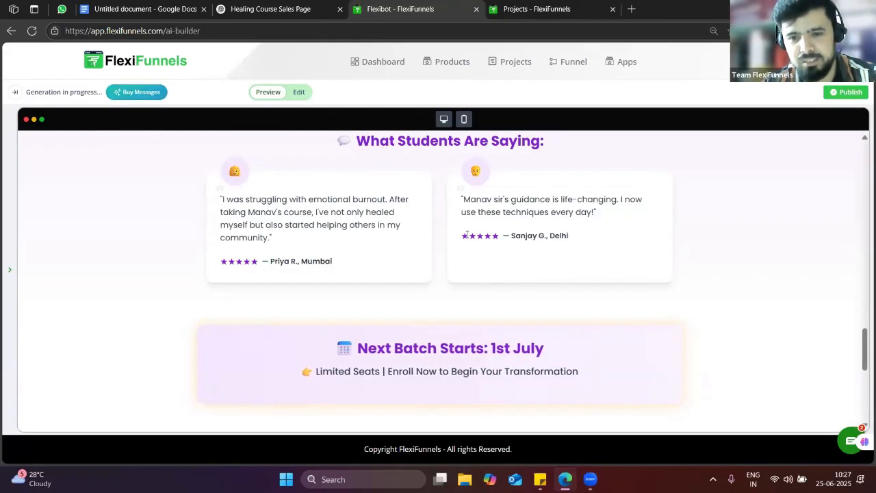
{"action": "scroll", "coordinate": [451, 301], "scroll_direction": "down", "scroll_amount": 6}
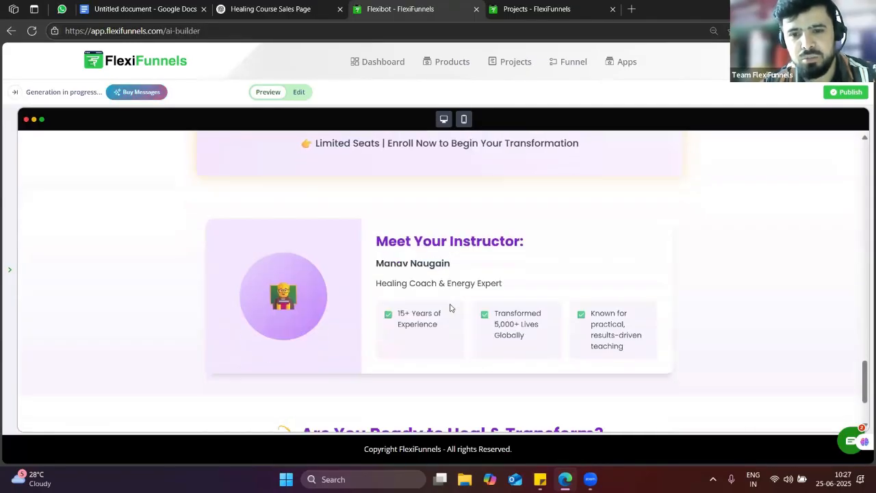
{"action": "scroll", "coordinate": [450, 308], "scroll_direction": "up", "scroll_amount": 2}
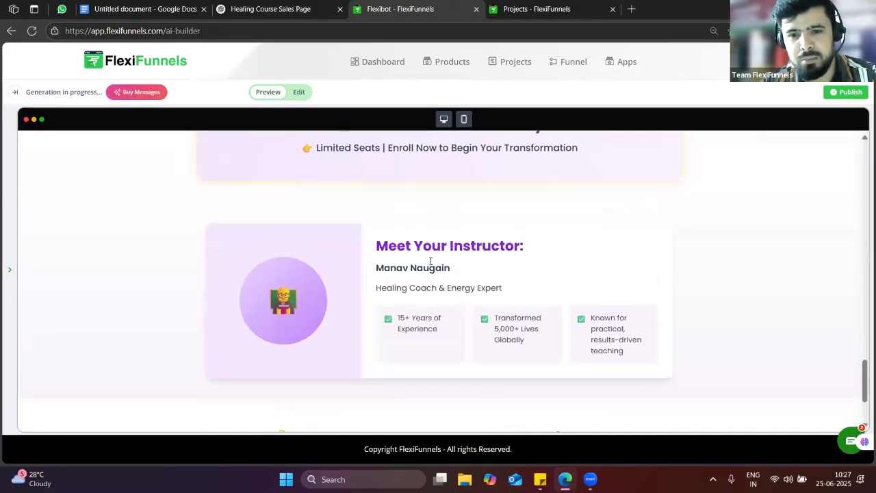
{"action": "scroll", "coordinate": [364, 300], "scroll_direction": "down", "scroll_amount": 2}
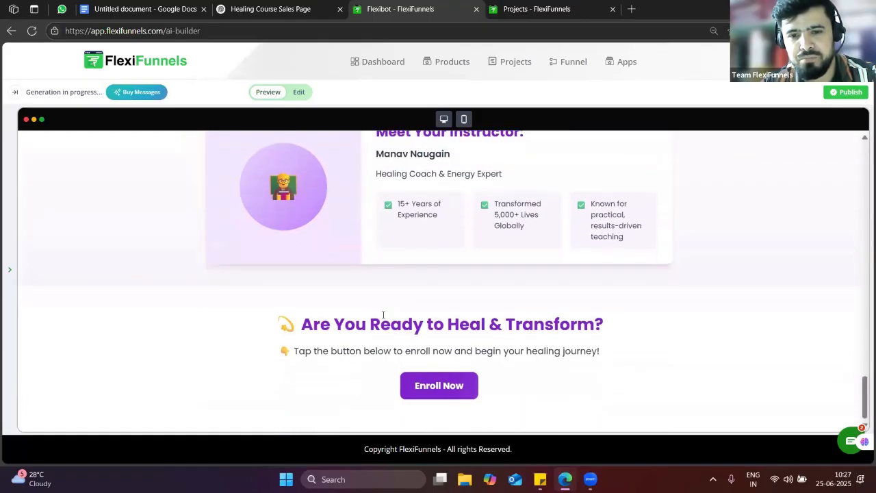
{"action": "scroll", "coordinate": [580, 261], "scroll_direction": "up", "scroll_amount": 15}
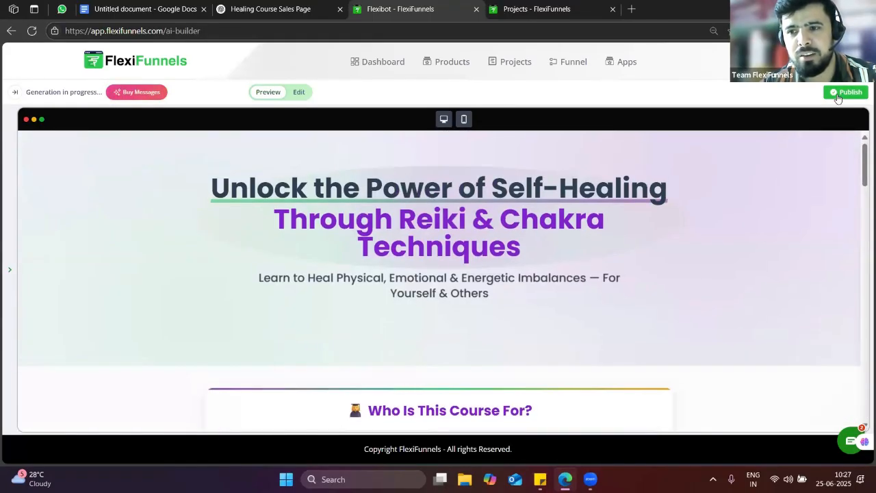
Start publishing the sales page and open the 'Select your project' list
{"action": "left_click", "coordinate": [846, 91]}
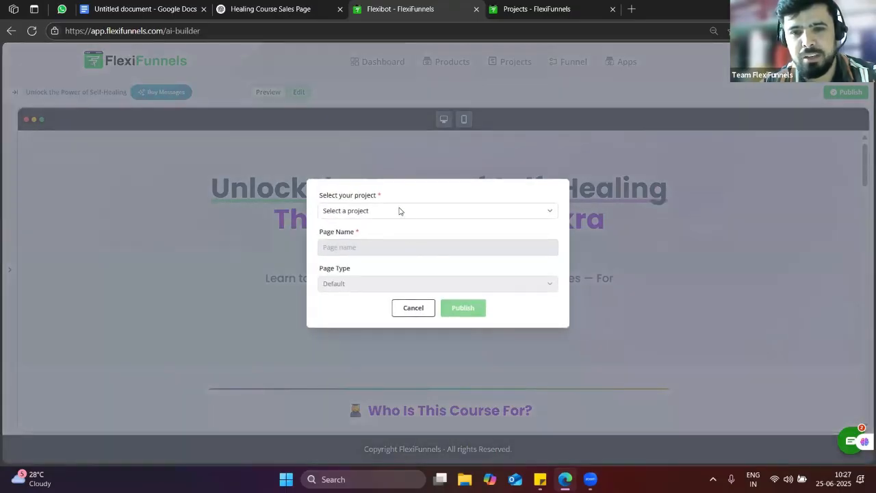
{"action": "left_click", "coordinate": [398, 211]}
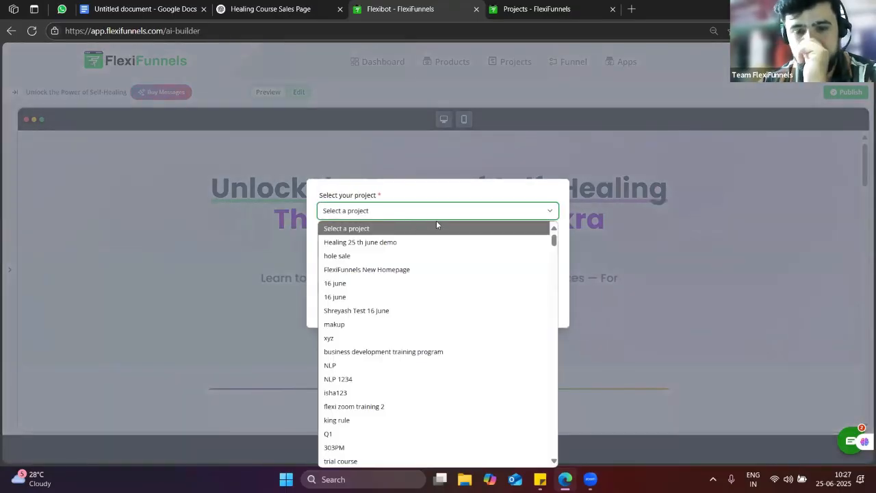
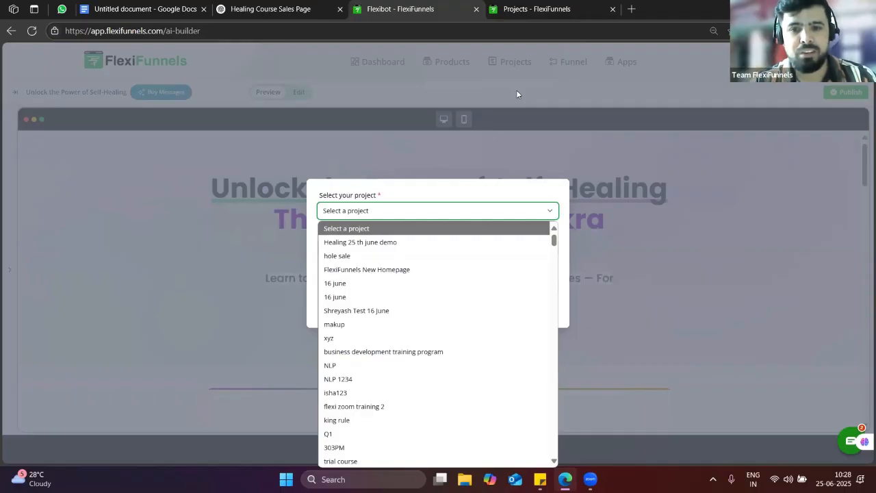
Publish the page as a Sales page named 'Sales' in the Healing 25 th june demo project
{"action": "left_click", "coordinate": [349, 244]}
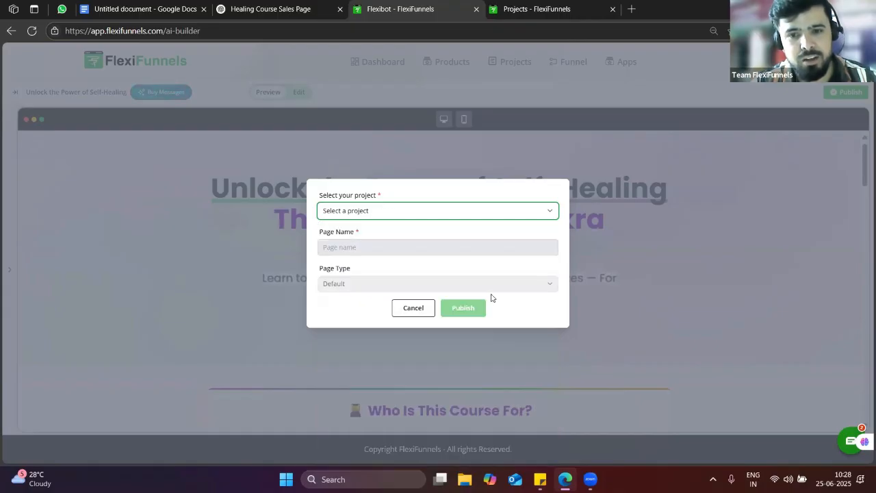
{"action": "left_click", "coordinate": [400, 249]}
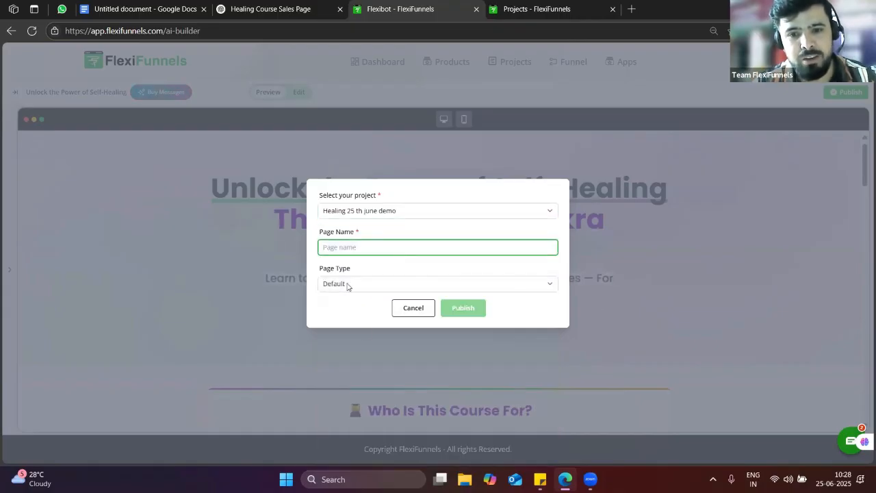
{"action": "left_click", "coordinate": [346, 286]}
{"action": "left_click", "coordinate": [352, 315]}
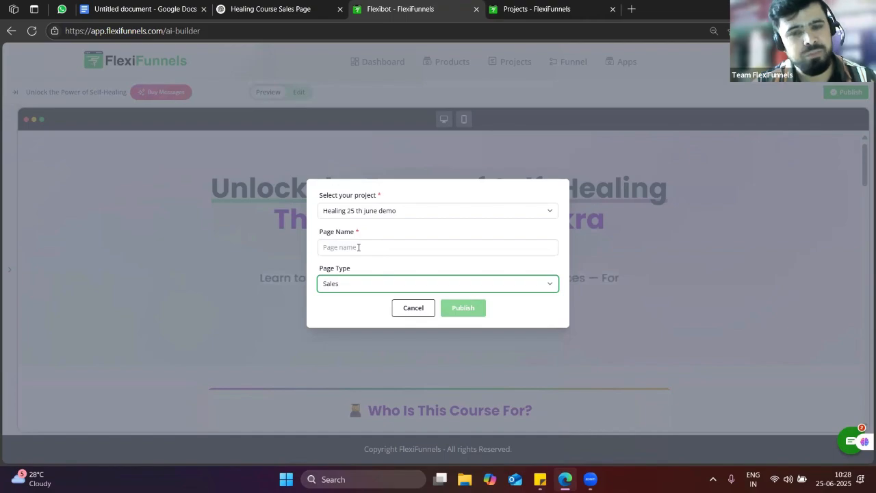
{"action": "left_click", "coordinate": [369, 250]}
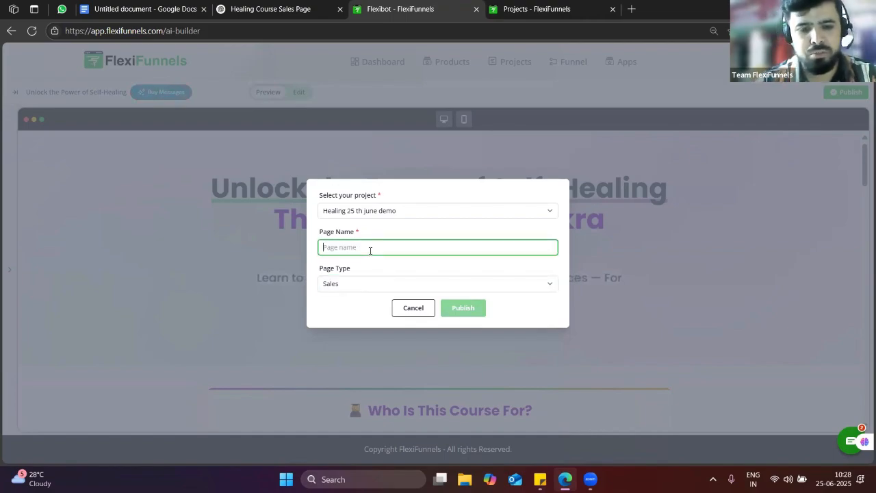
{"action": "type", "text": "Sa"}
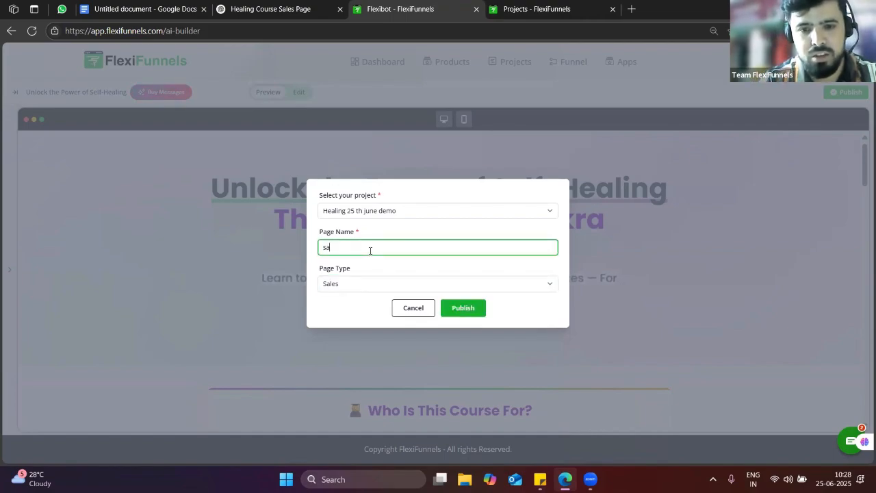
{"action": "type", "text": "les"}
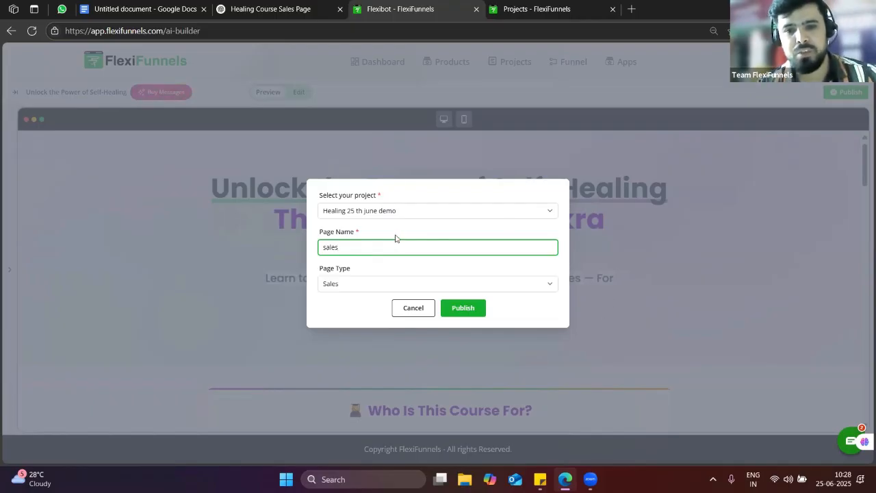
{"action": "left_click", "coordinate": [463, 307]}
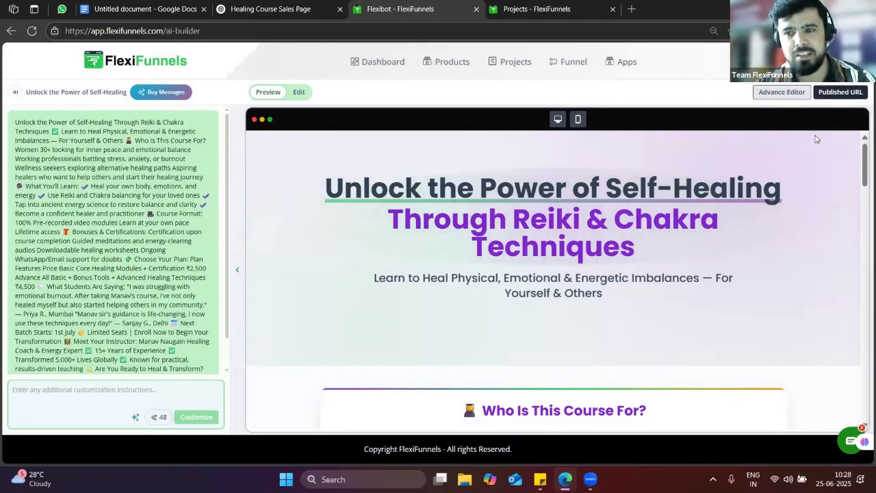
Open the published page in the Advance Editor and scroll through its sections to Choose Your Plan
{"action": "left_click", "coordinate": [767, 94]}
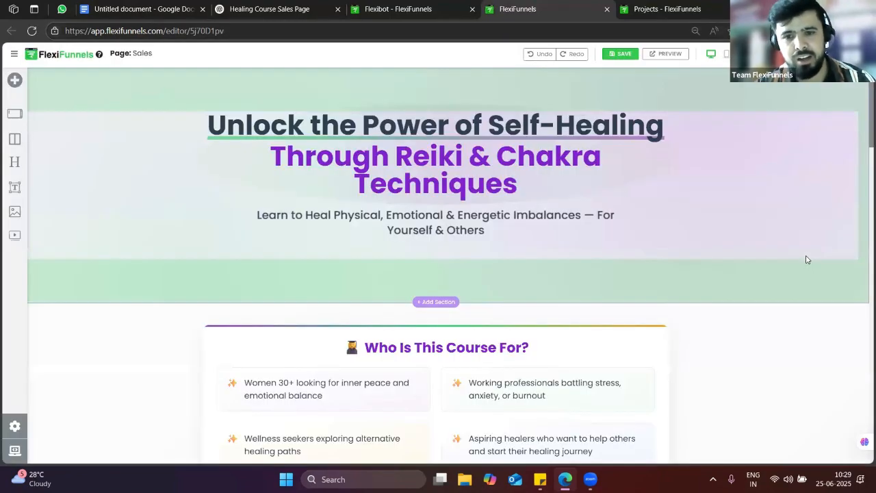
{"action": "scroll", "coordinate": [429, 296], "scroll_direction": "down", "scroll_amount": 2}
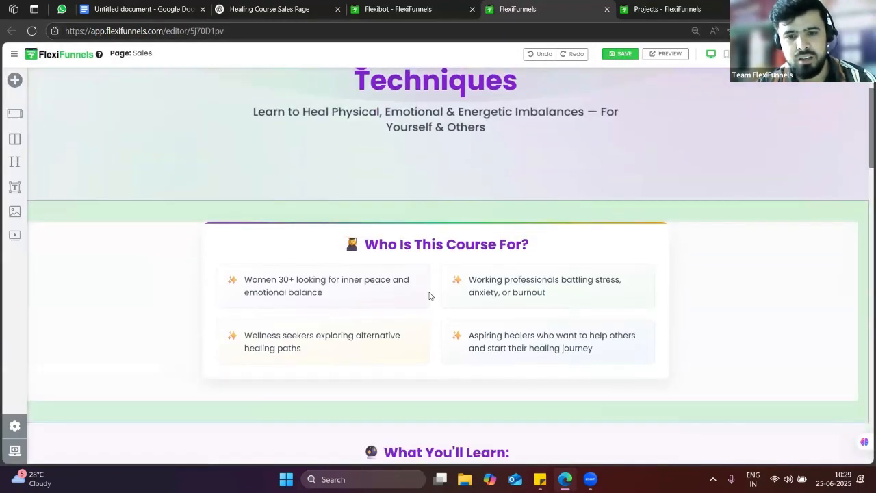
{"action": "scroll", "coordinate": [430, 295], "scroll_direction": "down", "scroll_amount": 8}
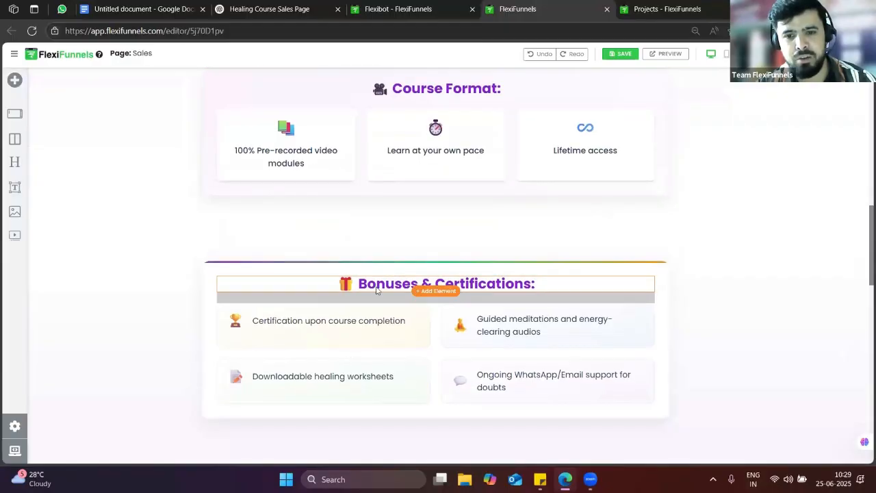
{"action": "left_click", "coordinate": [376, 287]}
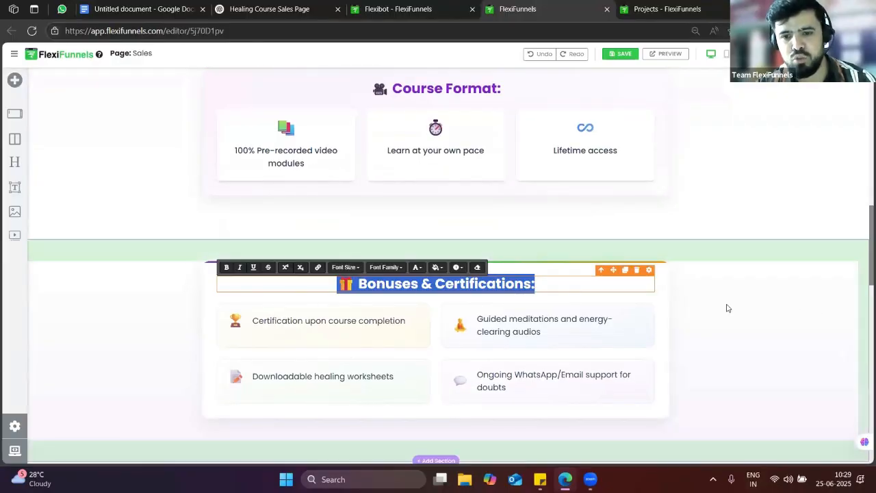
{"action": "left_click", "coordinate": [728, 307]}
{"action": "scroll", "coordinate": [439, 302], "scroll_direction": "down", "scroll_amount": 1}
{"action": "scroll", "coordinate": [439, 303], "scroll_direction": "down", "scroll_amount": 5}
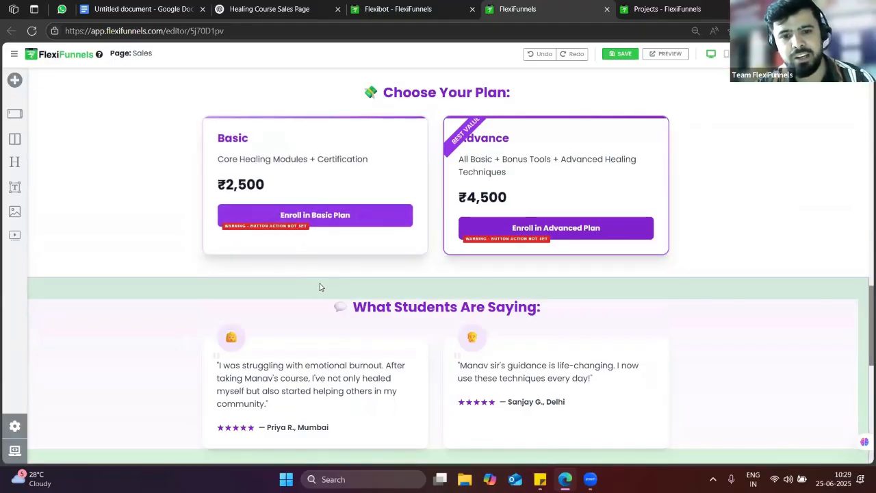
{"action": "scroll", "coordinate": [338, 287], "scroll_direction": "down", "scroll_amount": 4}
{"action": "scroll", "coordinate": [345, 282], "scroll_direction": "down", "scroll_amount": 1}
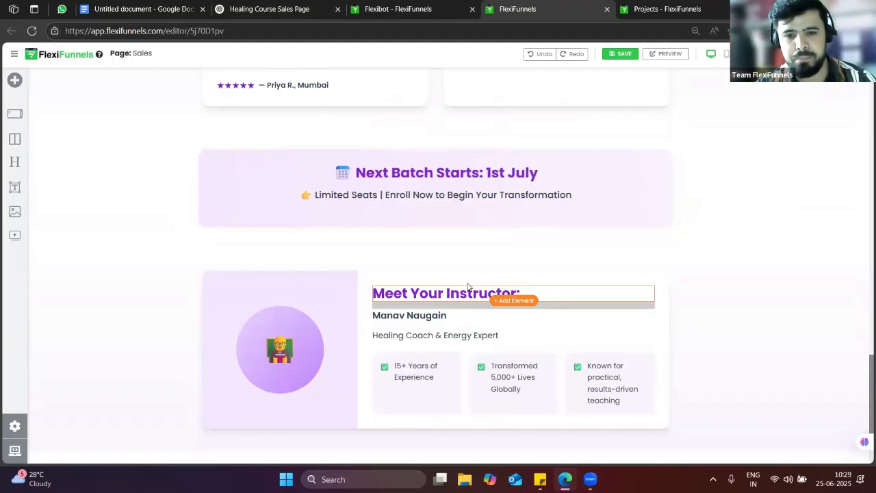
{"action": "scroll", "coordinate": [321, 265], "scroll_direction": "up", "scroll_amount": 1}
{"action": "scroll", "coordinate": [98, 227], "scroll_direction": "up", "scroll_amount": 6}
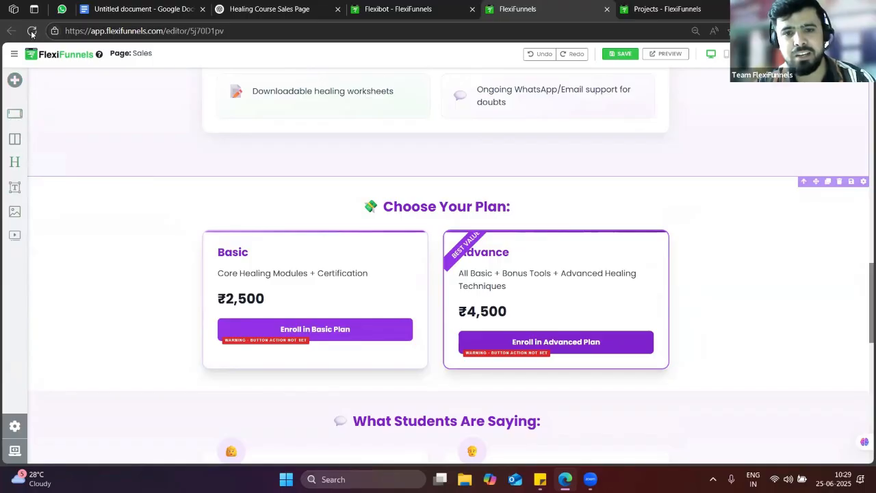
Drag a Video element from Components > Elements onto the canvas above Choose Your Plan
{"action": "left_click", "coordinate": [14, 80]}
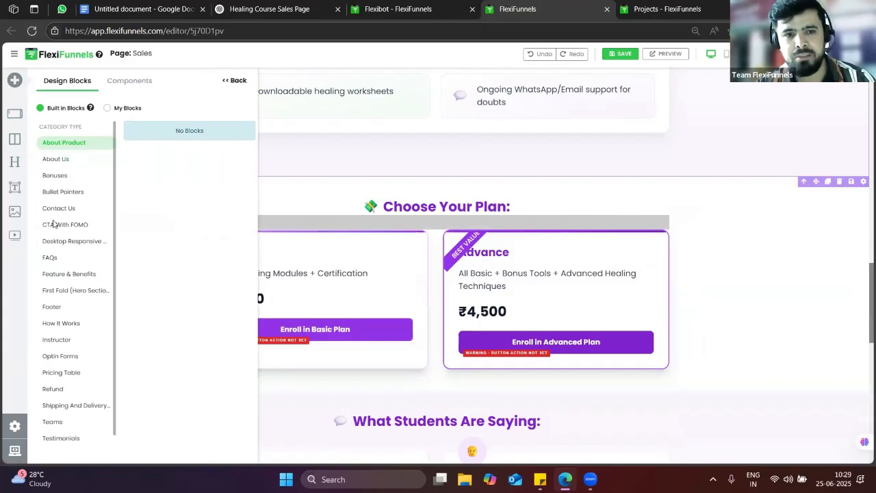
{"action": "left_click", "coordinate": [128, 84]}
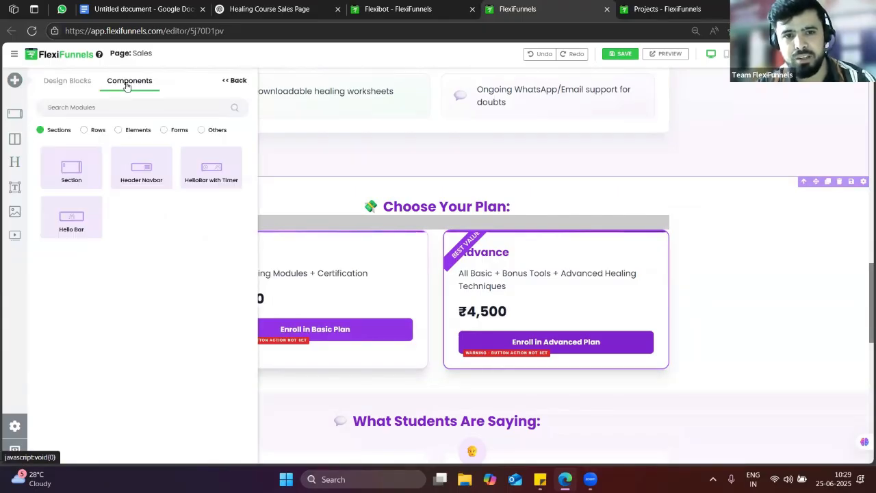
{"action": "left_click", "coordinate": [118, 130]}
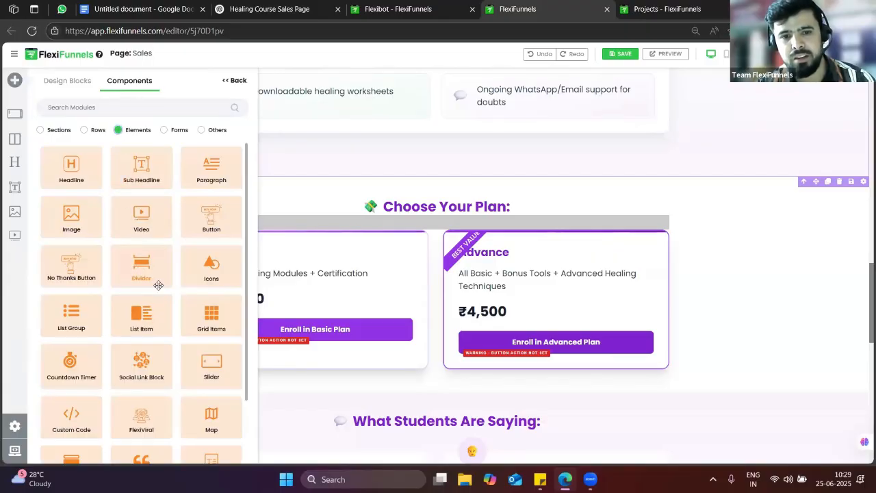
{"action": "scroll", "coordinate": [160, 279], "scroll_direction": "down", "scroll_amount": 2}
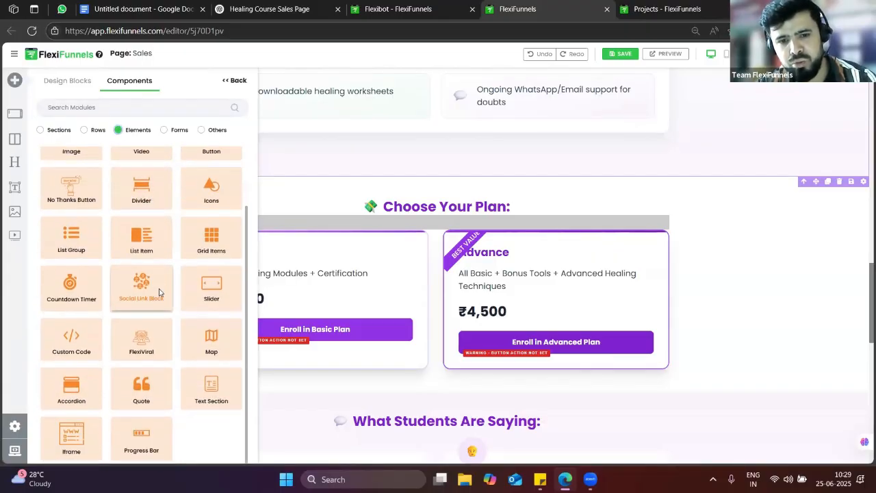
{"action": "scroll", "coordinate": [159, 292], "scroll_direction": "up", "scroll_amount": 2}
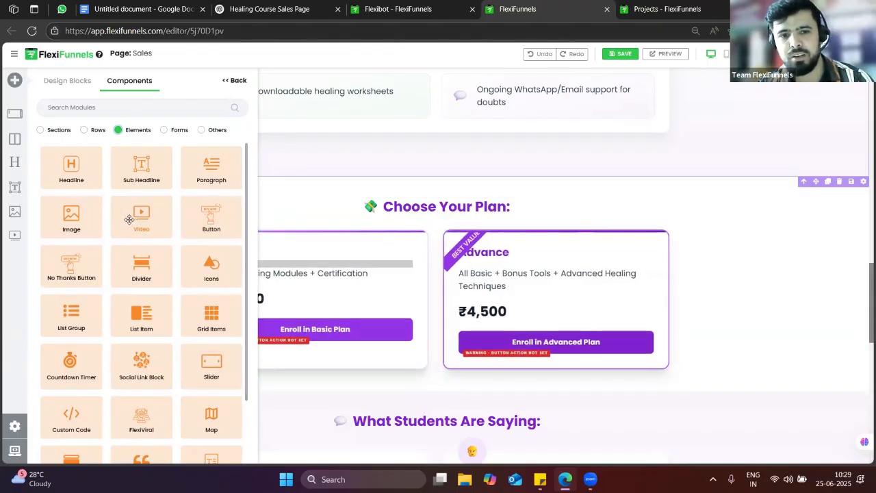
{"action": "left_click_drag", "start_coordinate": [309, 240], "coordinate": [426, 201]}
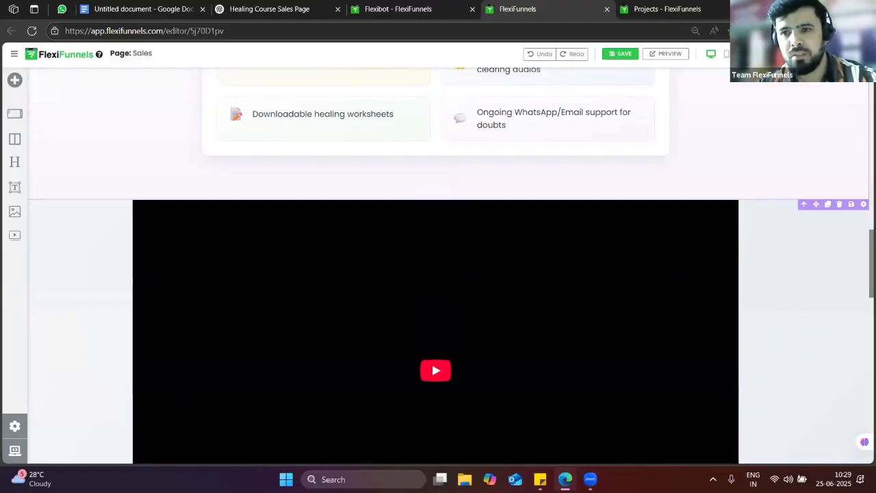
Go to youtube.com in a new browser tab
{"action": "key", "text": "ctrl+t"}
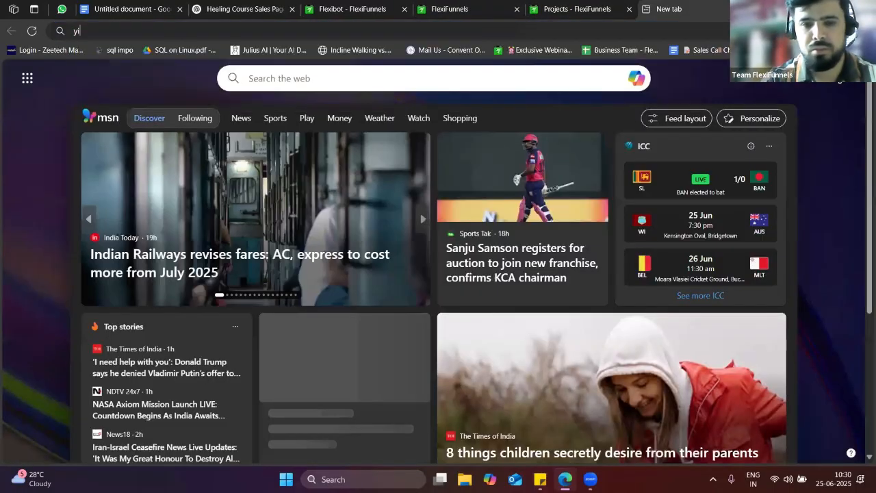
{"action": "type", "text": "you"}
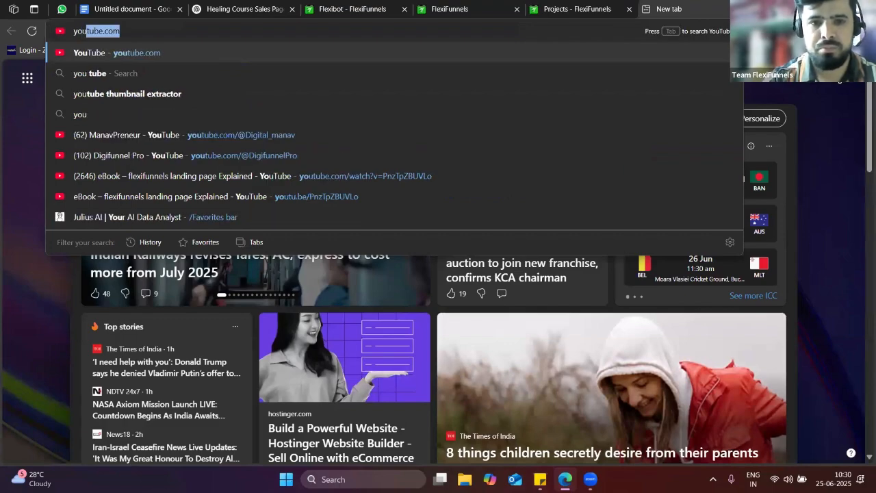
{"action": "key", "text": "Return"}
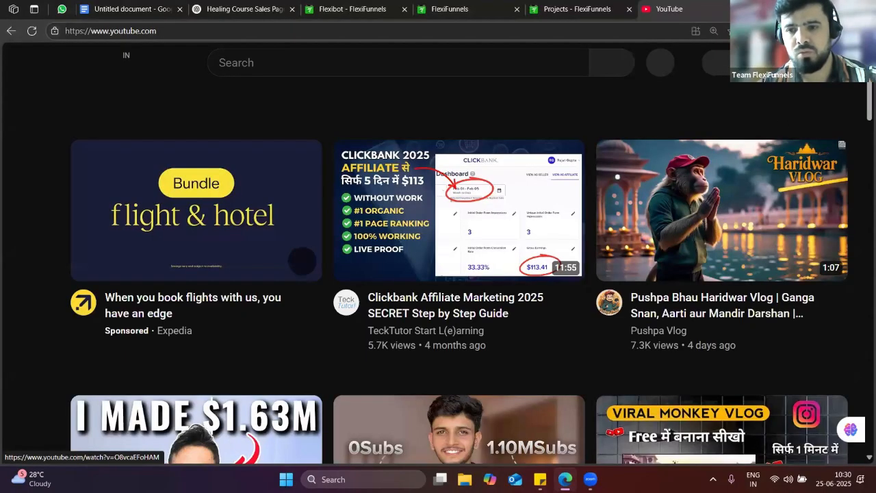
Open the 'Create & Sell E-Book with AI' video from your channel and select its web address
{"action": "left_click", "coordinate": [839, 62]}
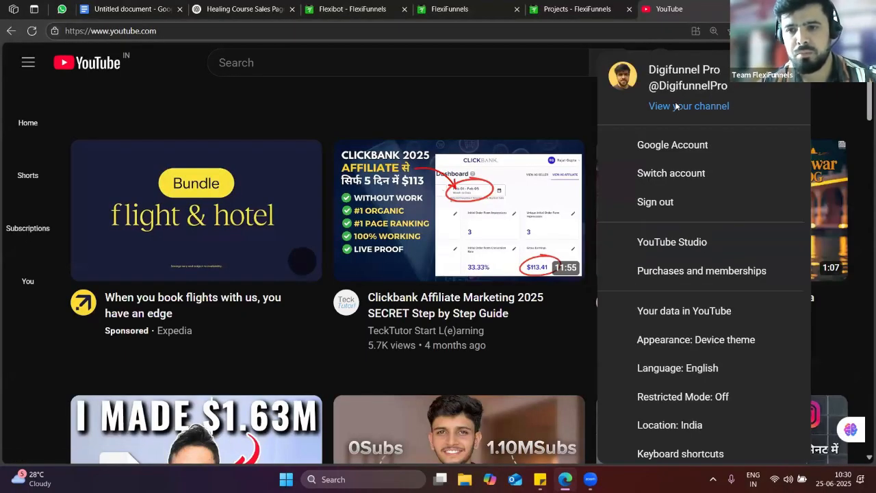
{"action": "left_click", "coordinate": [678, 105]}
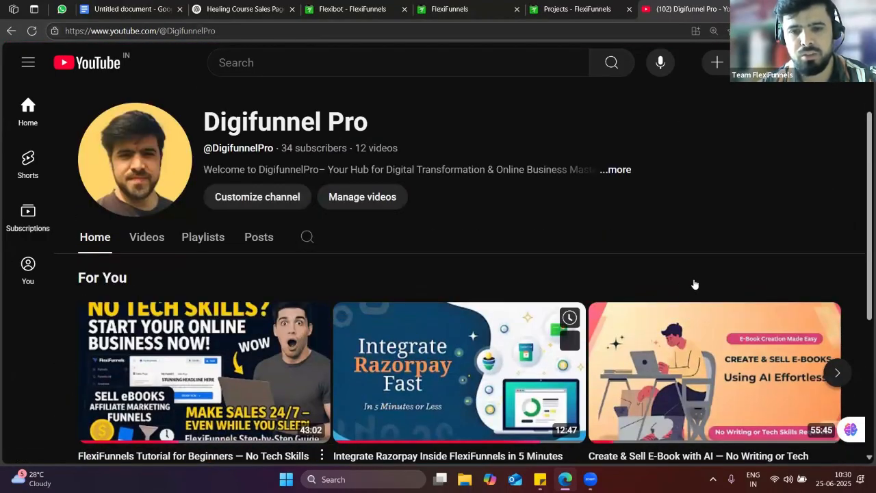
{"action": "scroll", "coordinate": [691, 285], "scroll_direction": "down", "scroll_amount": 2}
{"action": "left_click", "coordinate": [346, 238]}
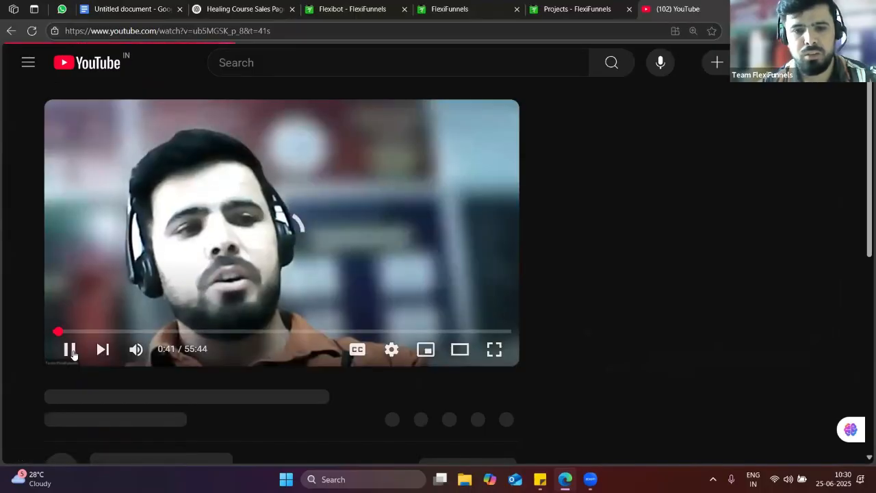
{"action": "left_click", "coordinate": [279, 31]}
{"action": "left_click", "coordinate": [557, 7]}
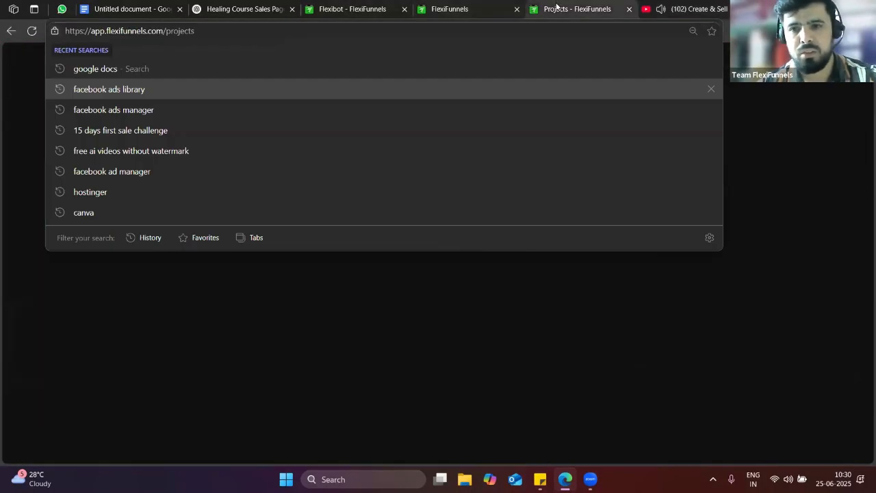
{"action": "left_click", "coordinate": [510, 6]}
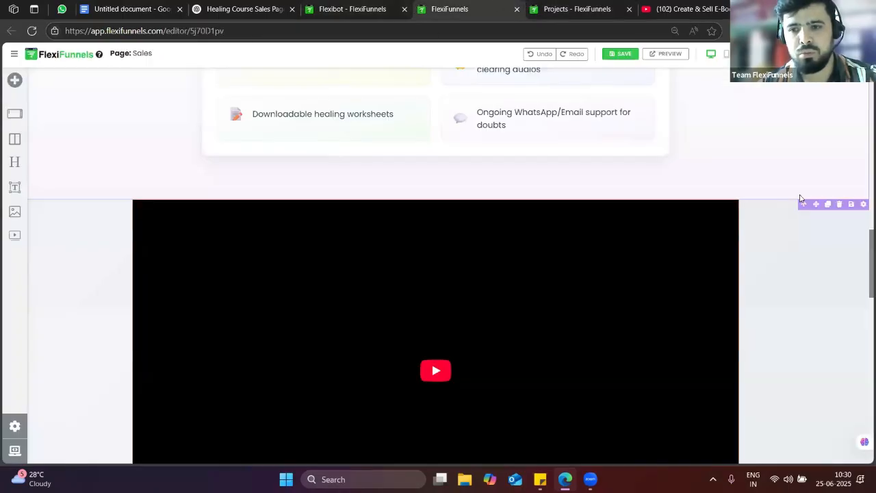
{"action": "left_click", "coordinate": [863, 205]}
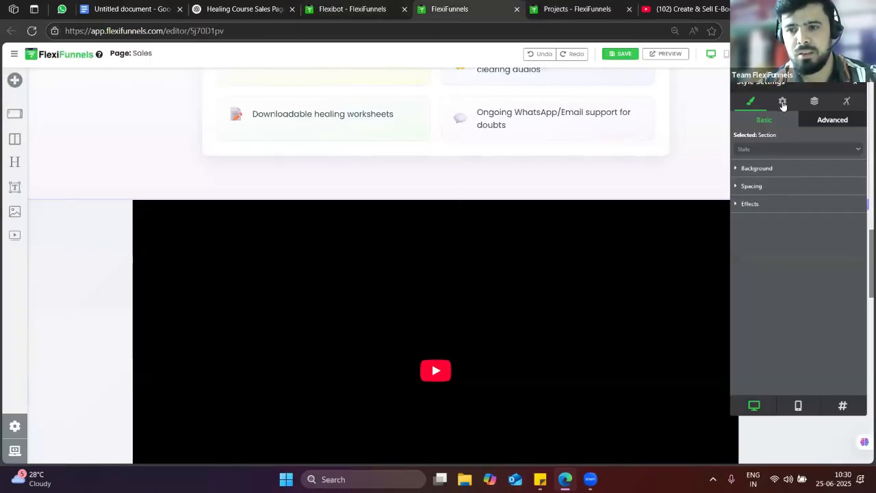
{"action": "left_click", "coordinate": [810, 119]}
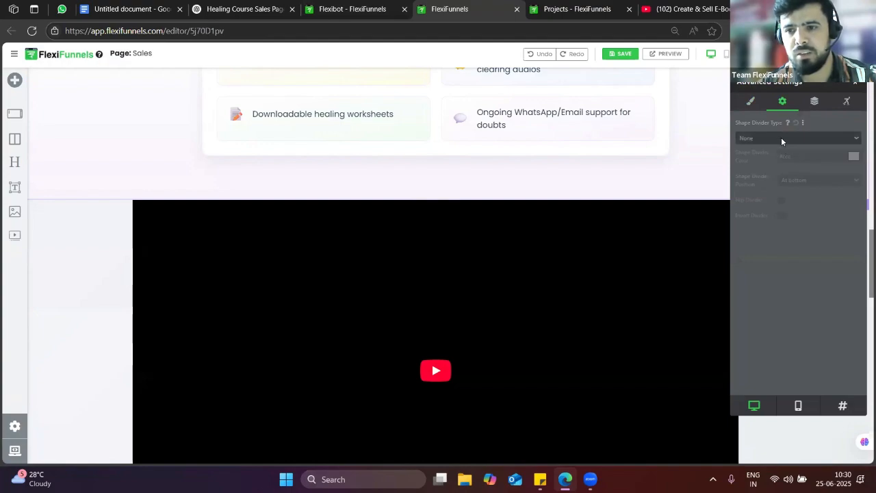
{"action": "left_click", "coordinate": [782, 139]}
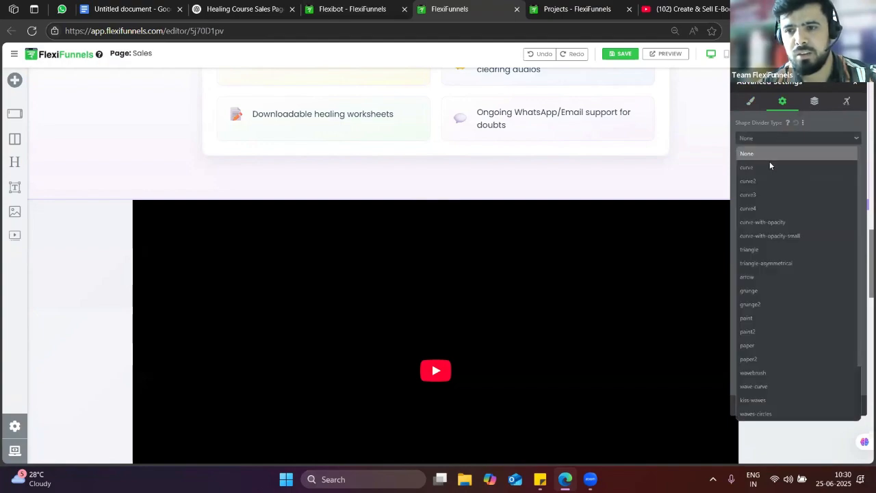
{"action": "left_click", "coordinate": [707, 171]}
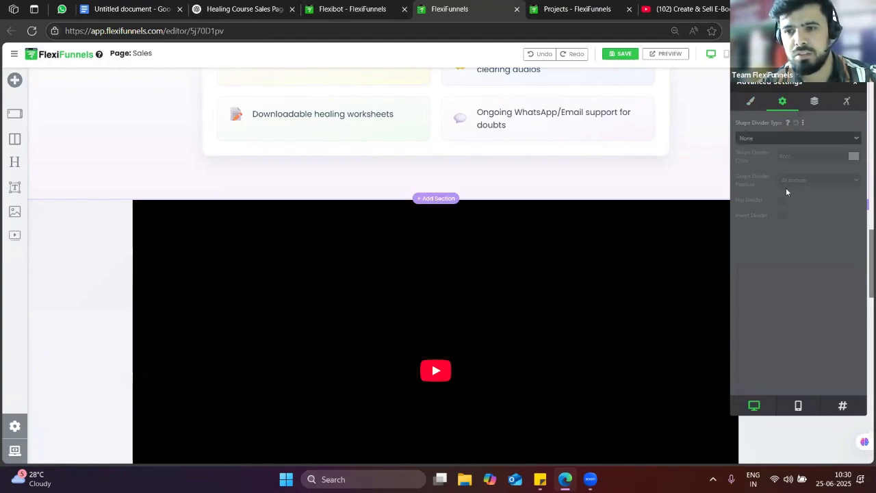
{"action": "left_click", "coordinate": [765, 104]}
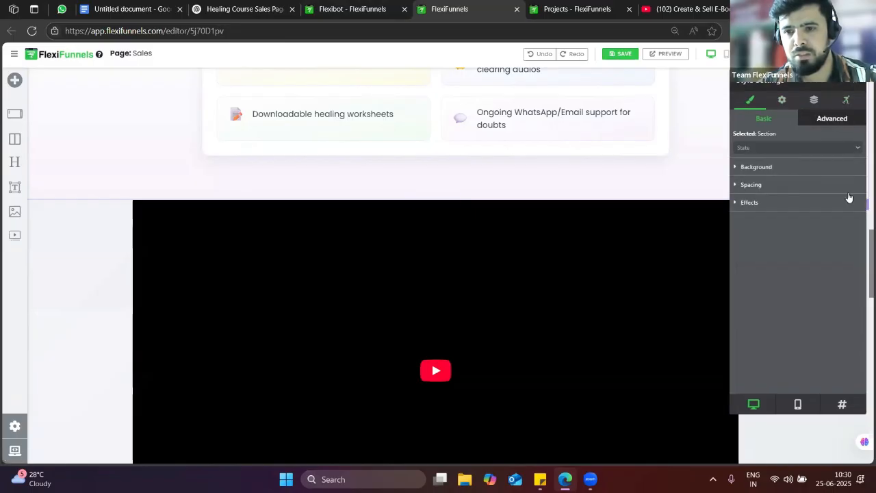
{"action": "left_click", "coordinate": [860, 90]}
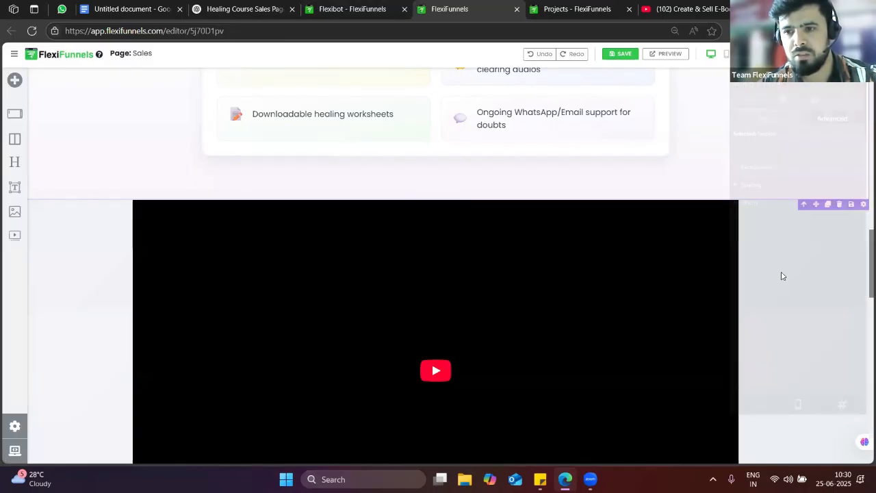
{"action": "scroll", "coordinate": [729, 238], "scroll_direction": "down", "scroll_amount": 2}
{"action": "scroll", "coordinate": [699, 193], "scroll_direction": "up", "scroll_amount": 1}
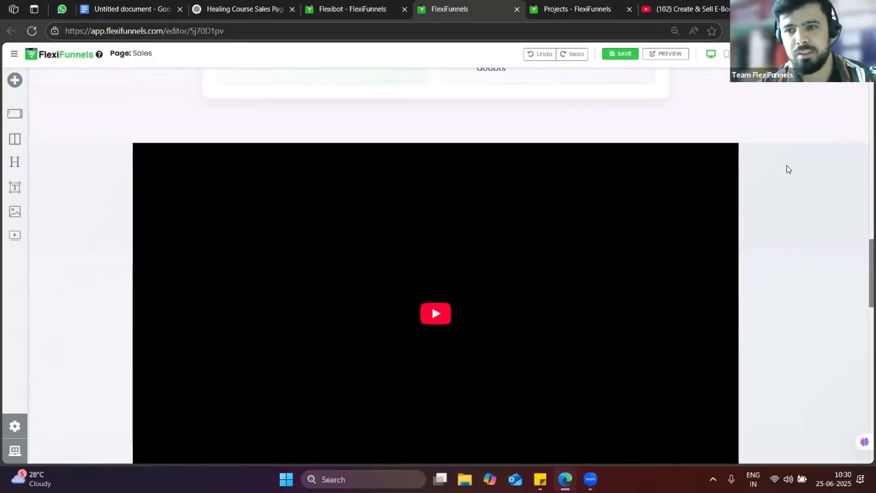
{"action": "scroll", "coordinate": [812, 183], "scroll_direction": "up", "scroll_amount": 1}
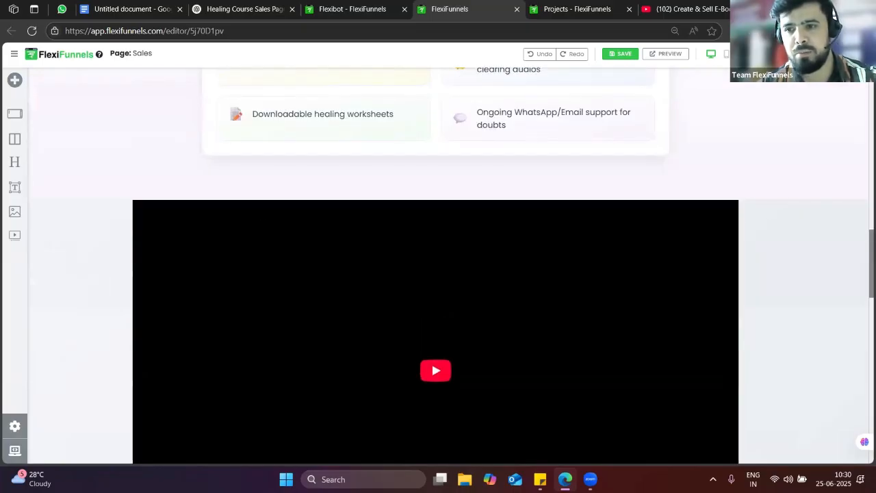
{"action": "left_click", "coordinate": [819, 54]}
{"action": "left_click", "coordinate": [783, 102]}
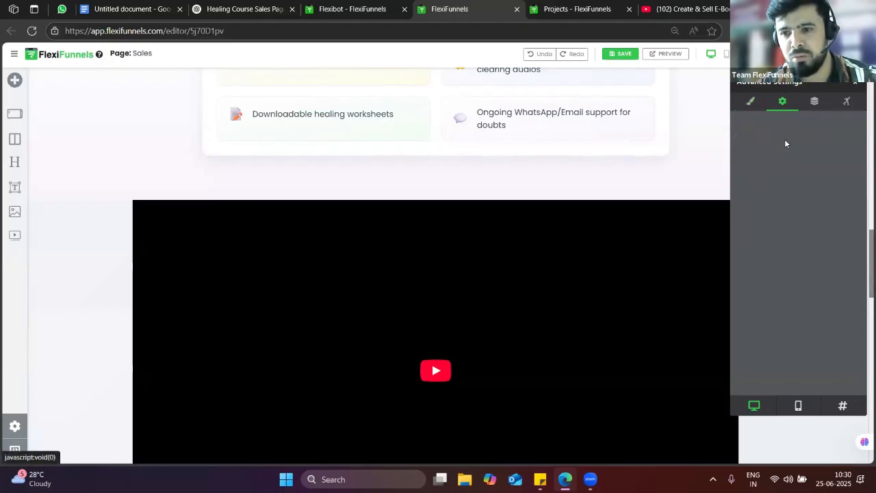
{"action": "left_click", "coordinate": [855, 86]}
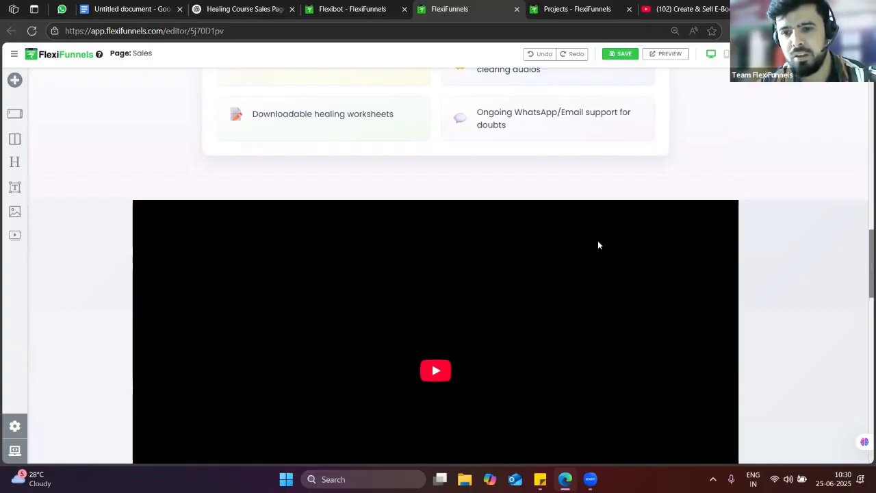
{"action": "scroll", "coordinate": [814, 236], "scroll_direction": "down", "scroll_amount": 1}
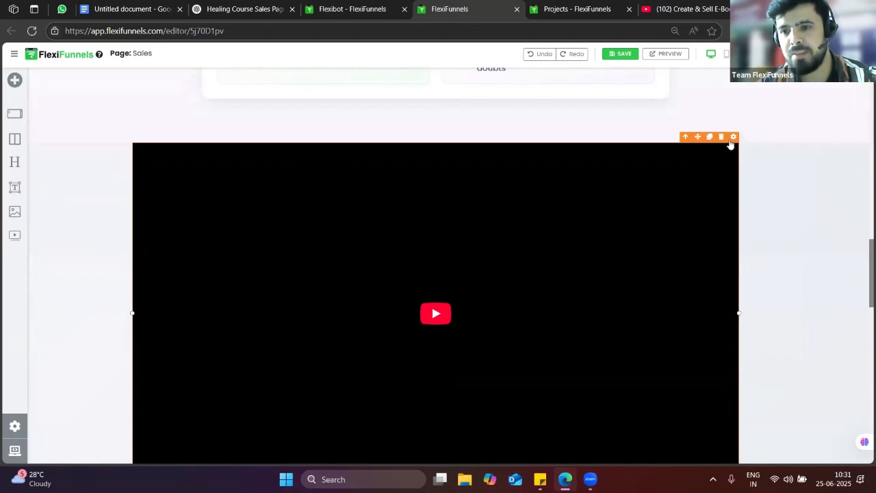
Set the video block's Video url to the 'Create & Sell E-Book with AI' YouTube link and close settings
{"action": "scroll", "coordinate": [852, 172], "scroll_direction": "up", "scroll_amount": 5}
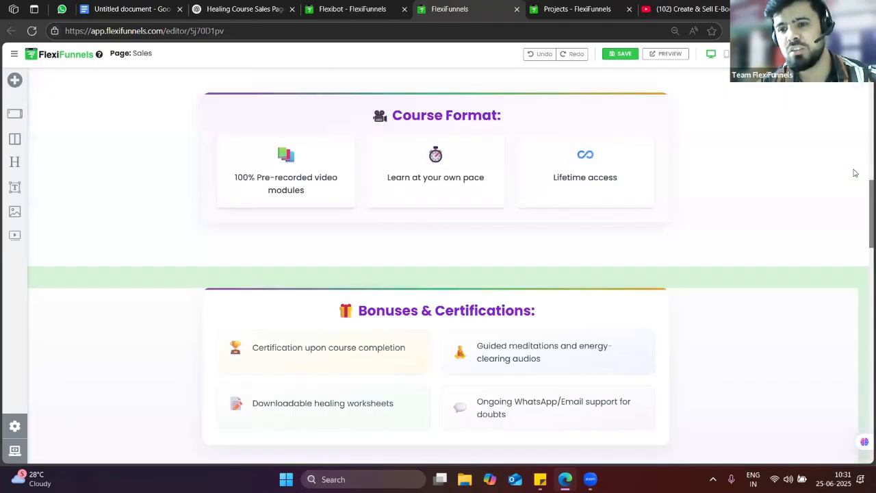
{"action": "scroll", "coordinate": [739, 195], "scroll_direction": "down", "scroll_amount": 5}
{"action": "scroll", "coordinate": [711, 184], "scroll_direction": "down", "scroll_amount": 1}
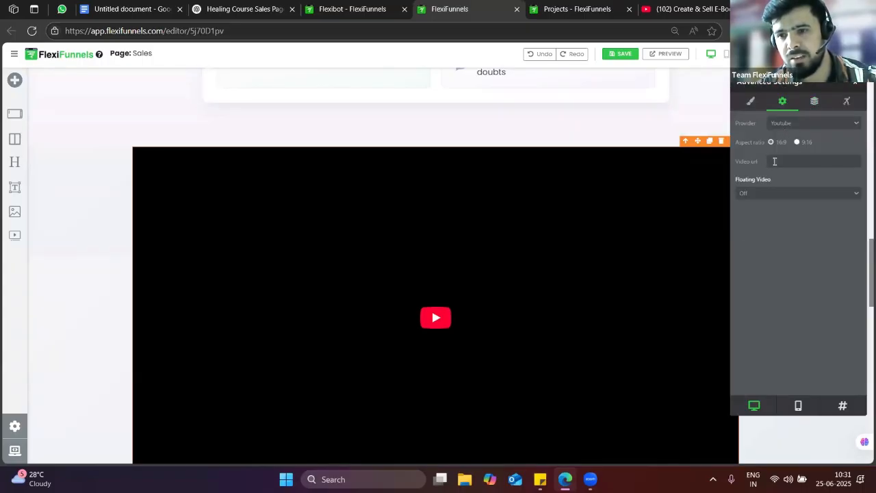
{"action": "left_click", "coordinate": [813, 271]}
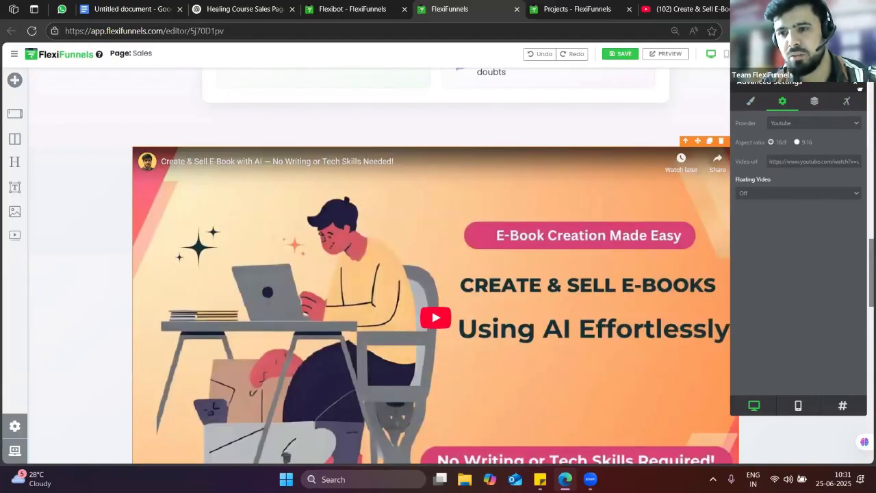
{"action": "left_click", "coordinate": [853, 90]}
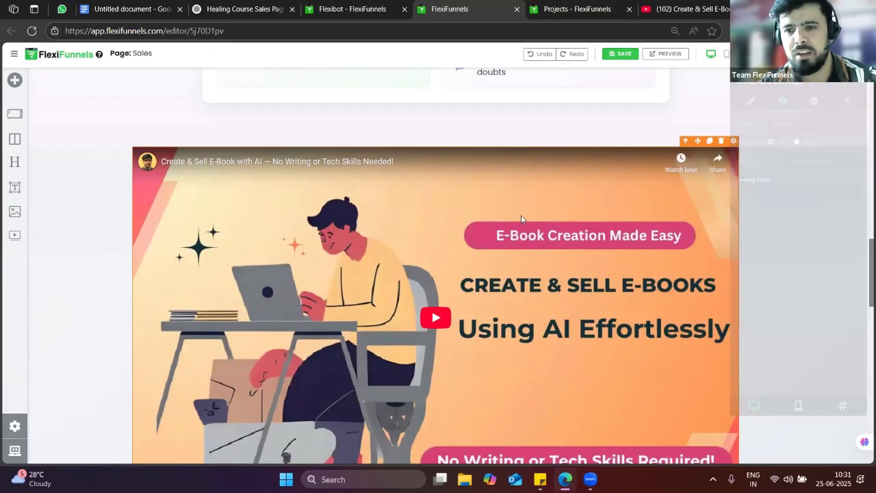
{"action": "scroll", "coordinate": [580, 250], "scroll_direction": "down", "scroll_amount": 3}
{"action": "scroll", "coordinate": [583, 254], "scroll_direction": "up", "scroll_amount": 4}
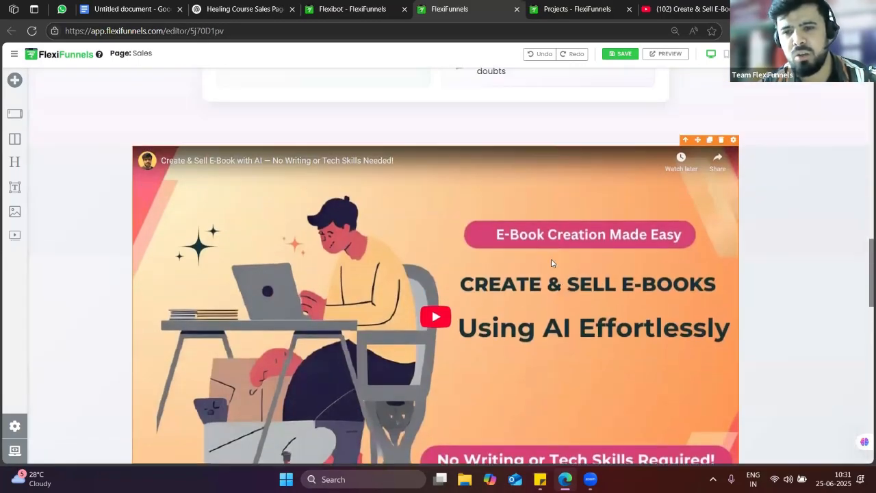
{"action": "scroll", "coordinate": [424, 260], "scroll_direction": "down", "scroll_amount": 3}
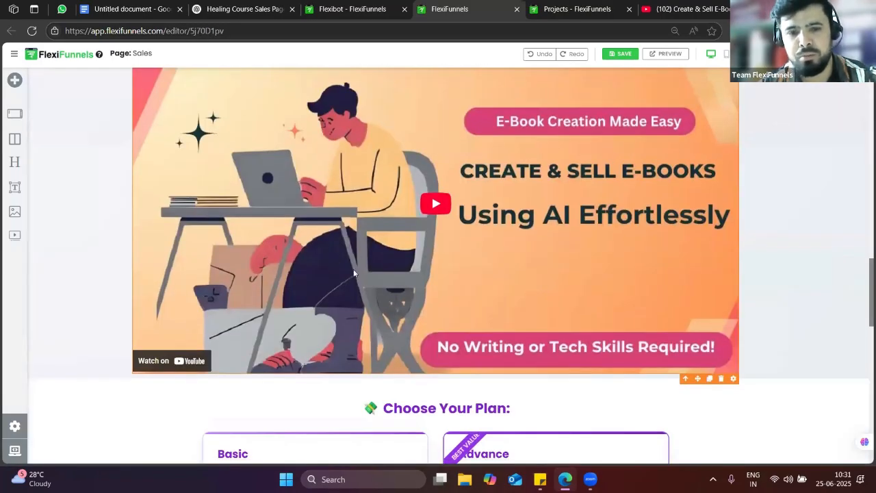
{"action": "scroll", "coordinate": [438, 257], "scroll_direction": "down", "scroll_amount": 3}
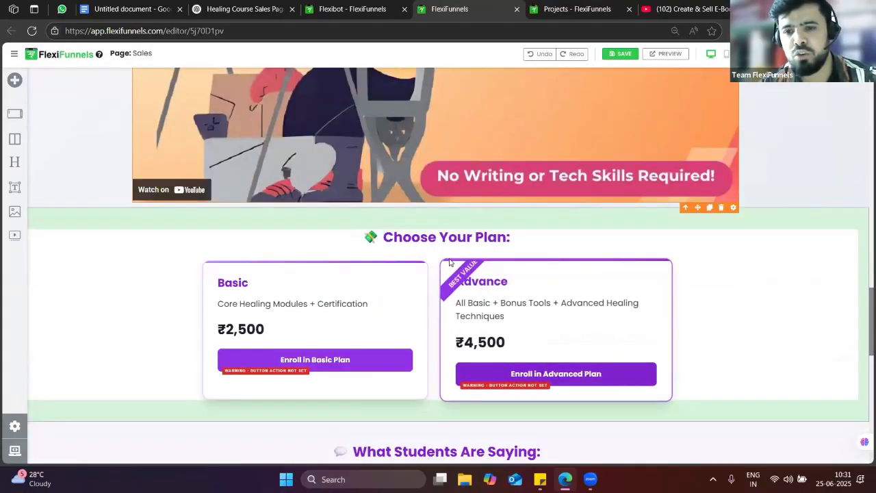
{"action": "scroll", "coordinate": [362, 246], "scroll_direction": "down", "scroll_amount": 3}
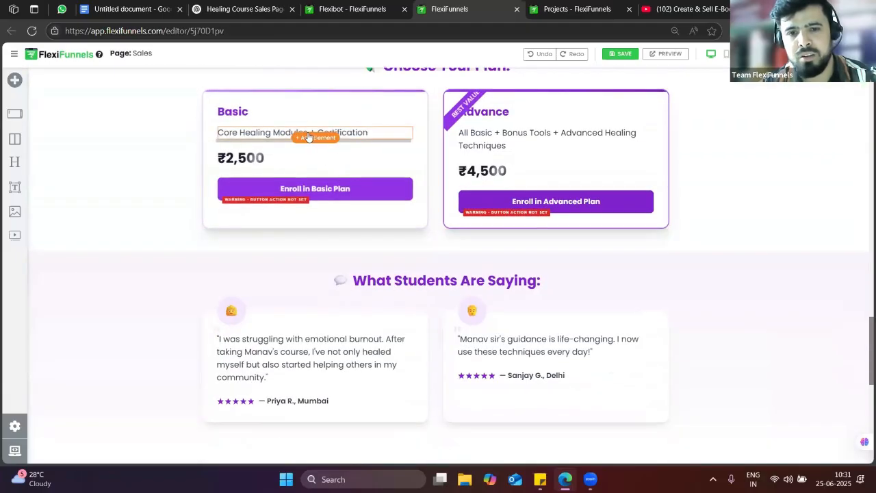
Drop an Image element under the ₹2,500 Basic price and open its Image Gallery from Style > Image Settings
{"action": "left_click", "coordinate": [309, 137]}
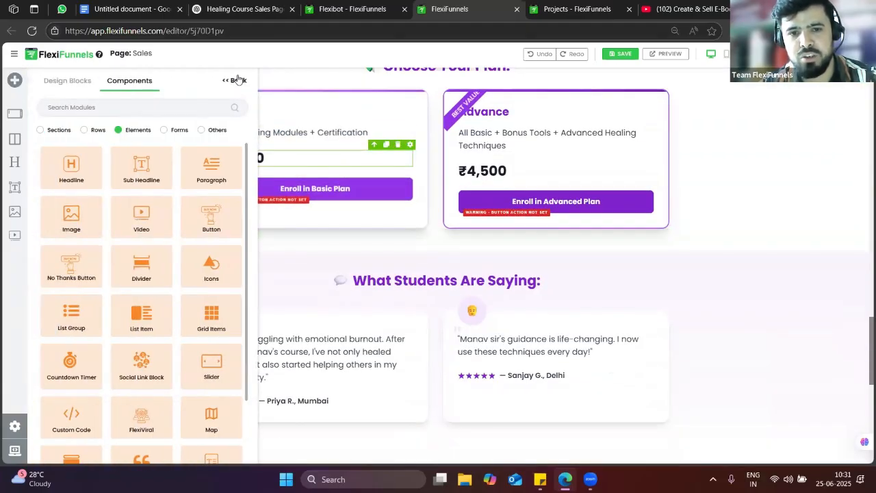
{"action": "left_click", "coordinate": [237, 80]}
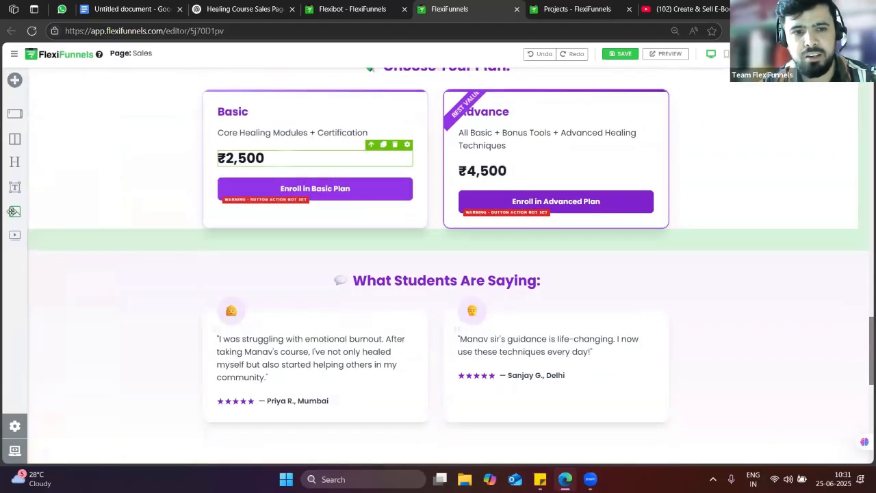
{"action": "left_click_drag", "start_coordinate": [227, 163], "coordinate": [255, 168]}
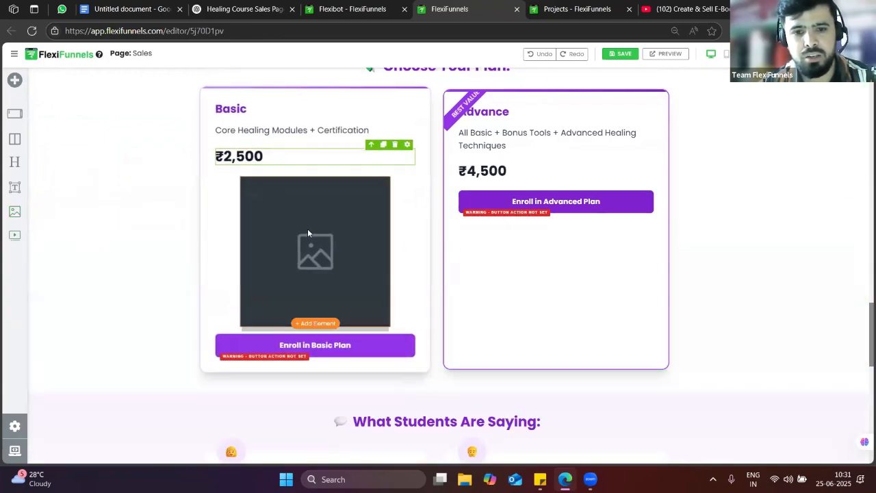
{"action": "left_click", "coordinate": [384, 170]}
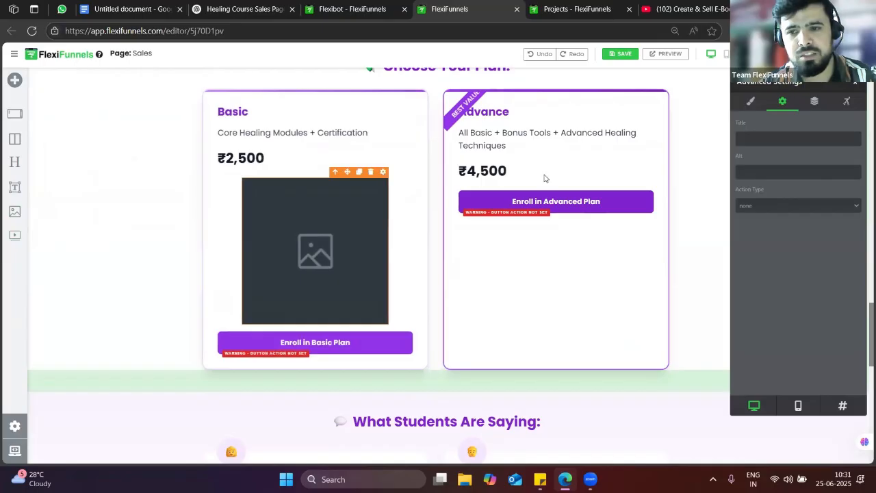
{"action": "left_click", "coordinate": [747, 103]}
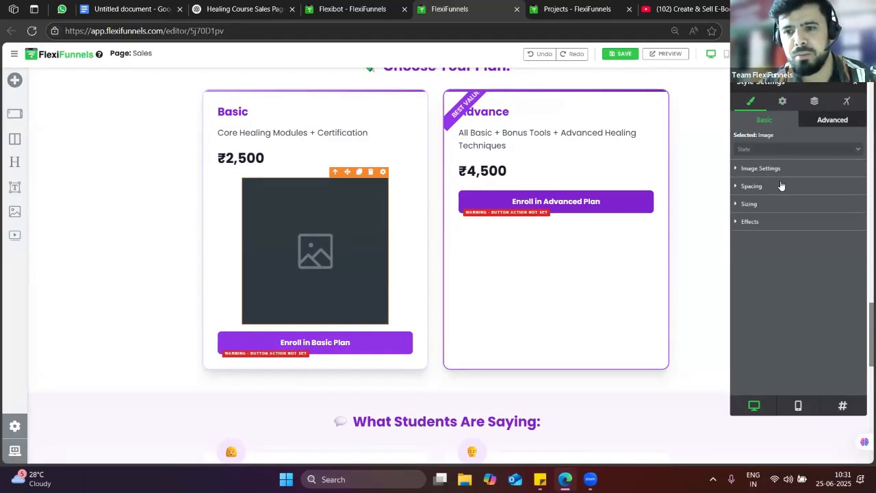
{"action": "left_click", "coordinate": [768, 169]}
{"action": "left_click", "coordinate": [775, 189]}
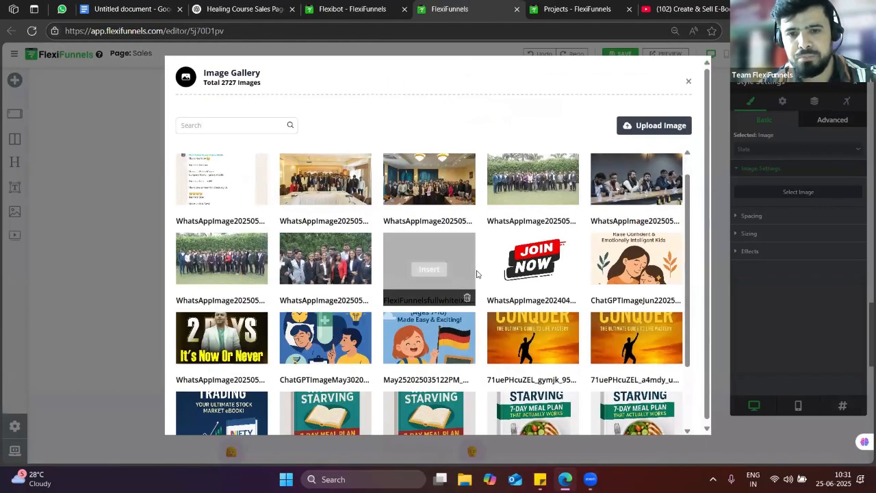
Insert the Mindful Parenting Mastery cover from the gallery into the image element
{"action": "scroll", "coordinate": [477, 274], "scroll_direction": "down", "scroll_amount": 1}
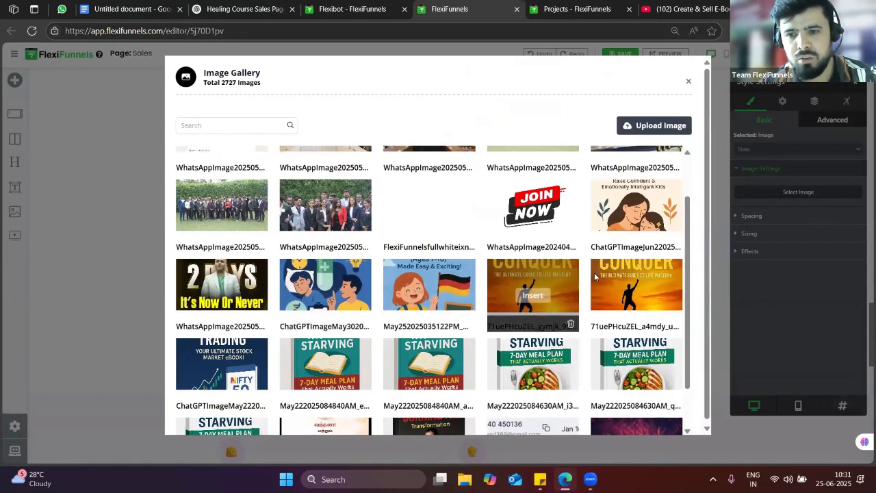
{"action": "left_click", "coordinate": [638, 218]}
{"action": "left_click", "coordinate": [727, 75]}
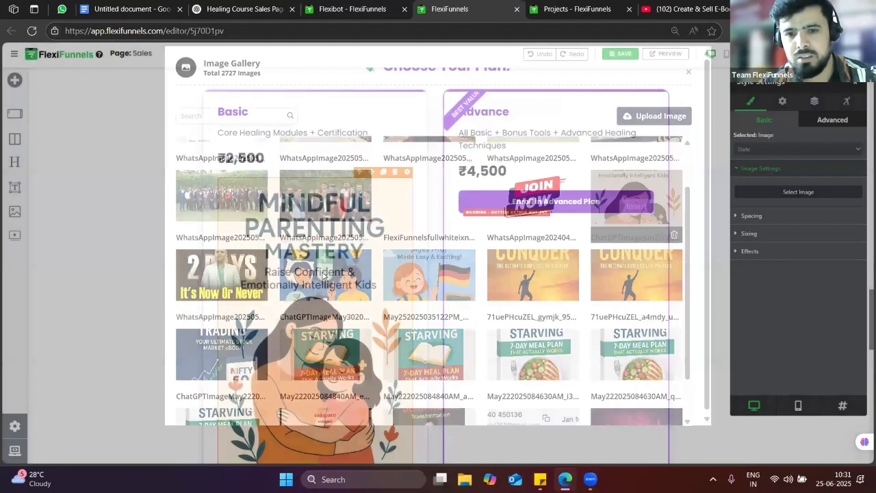
{"action": "scroll", "coordinate": [318, 252], "scroll_direction": "down", "scroll_amount": 2}
{"action": "scroll", "coordinate": [337, 264], "scroll_direction": "up", "scroll_amount": 1}
{"action": "scroll", "coordinate": [338, 264], "scroll_direction": "up", "scroll_amount": 1}
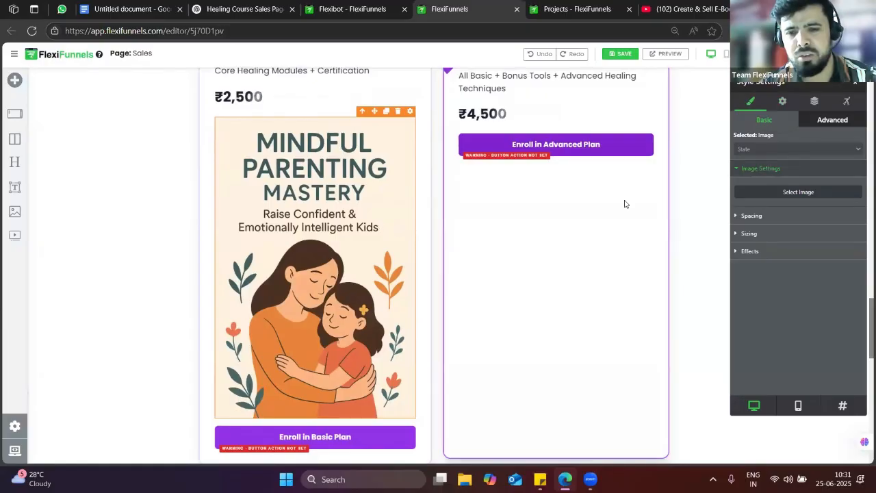
Shrink the image to about 50% width and give it a 10 px black border
{"action": "left_click", "coordinate": [758, 234]}
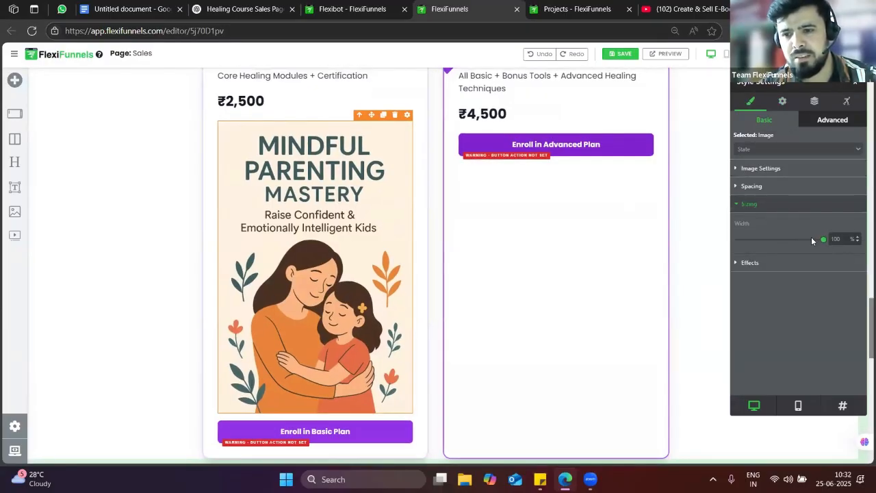
{"action": "left_click_drag", "start_coordinate": [812, 239], "coordinate": [778, 240]}
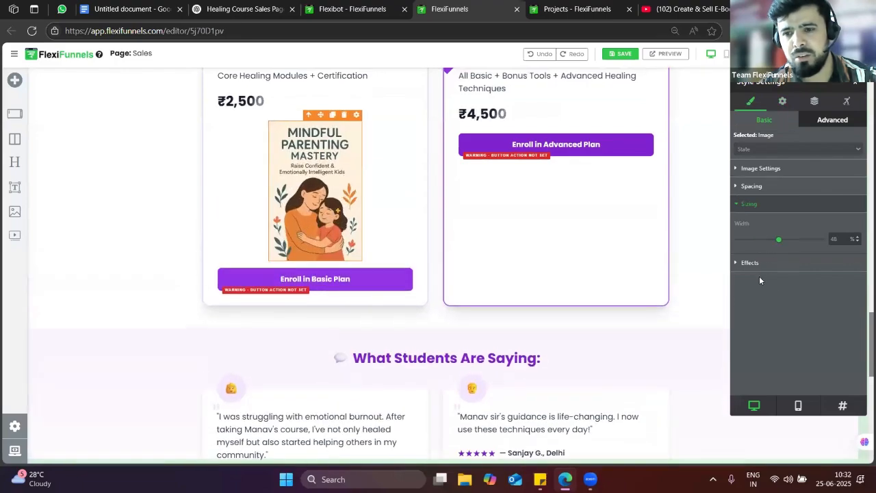
{"action": "left_click", "coordinate": [757, 265]}
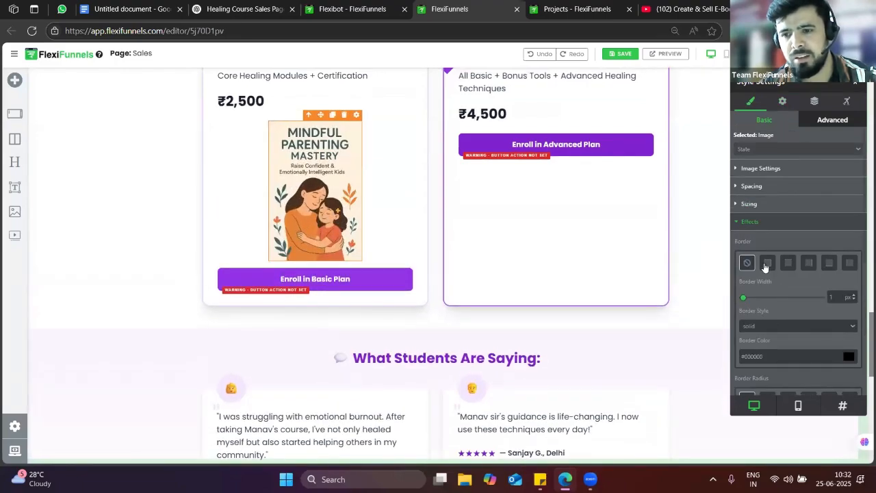
{"action": "left_click_drag", "start_coordinate": [766, 304], "coordinate": [750, 306]}
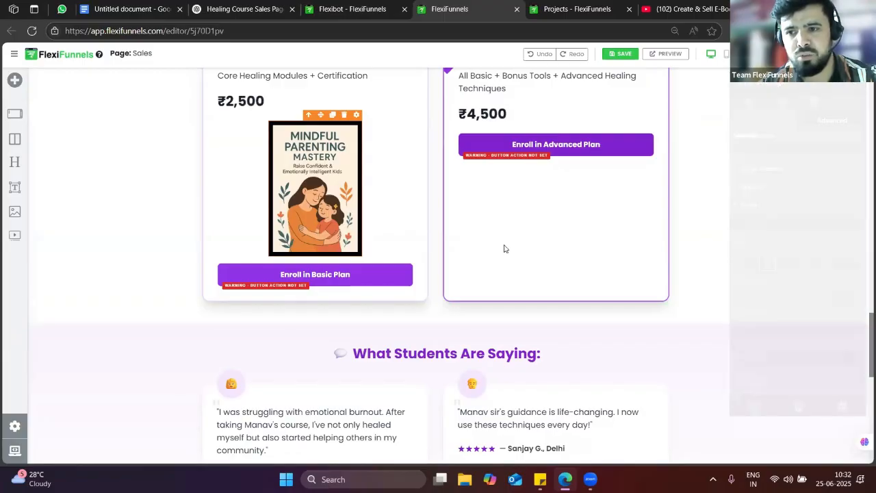
{"action": "scroll", "coordinate": [504, 264], "scroll_direction": "up", "scroll_amount": 4}
{"action": "scroll", "coordinate": [686, 258], "scroll_direction": "up", "scroll_amount": 15}
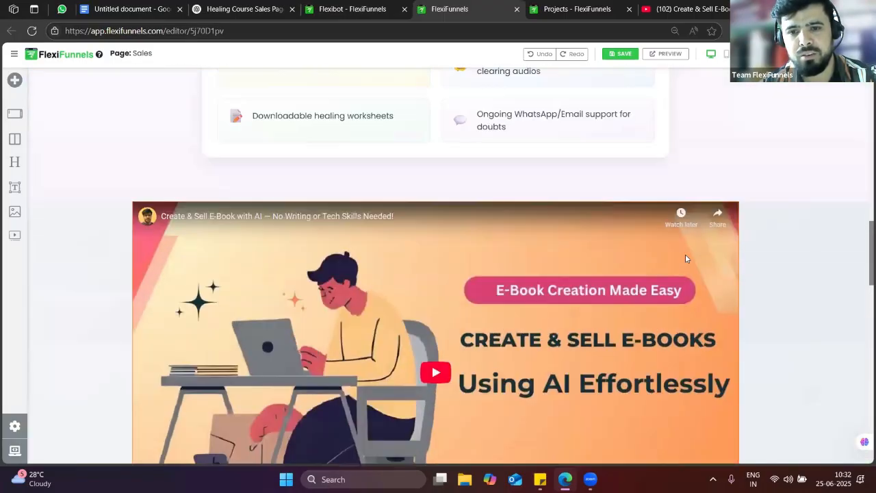
{"action": "scroll", "coordinate": [684, 255], "scroll_direction": "up", "scroll_amount": 1}
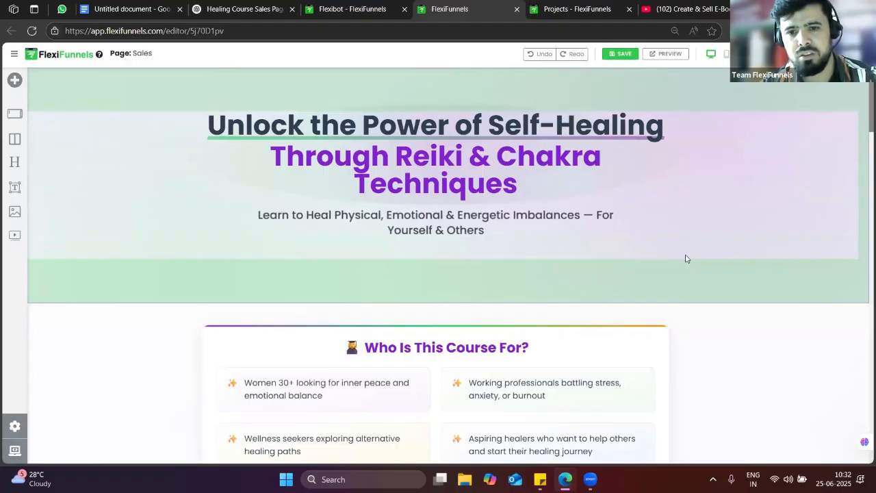
{"action": "scroll", "coordinate": [684, 256], "scroll_direction": "down", "scroll_amount": 15}
{"action": "scroll", "coordinate": [677, 273], "scroll_direction": "down", "scroll_amount": 15}
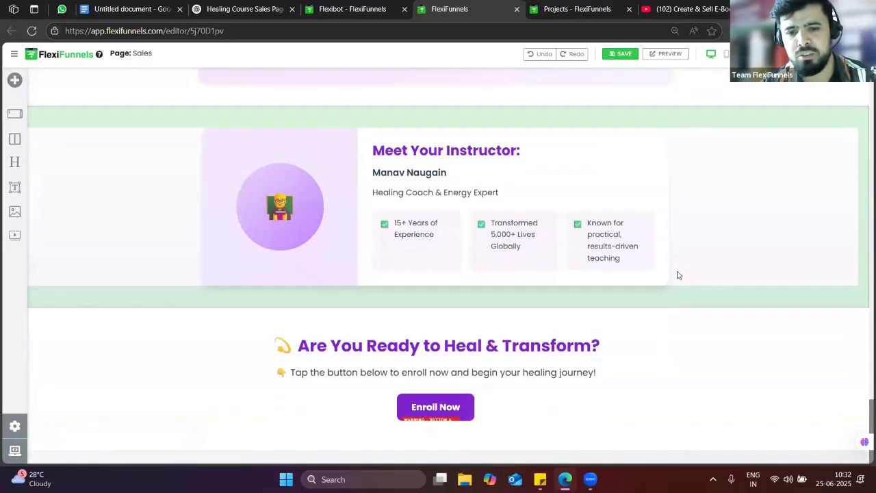
{"action": "scroll", "coordinate": [678, 274], "scroll_direction": "up", "scroll_amount": 15}
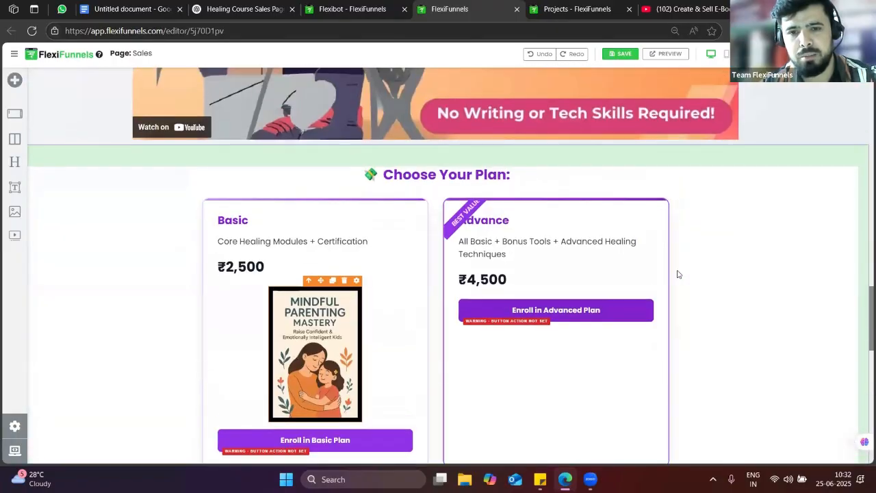
{"action": "scroll", "coordinate": [677, 273], "scroll_direction": "down", "scroll_amount": 15}
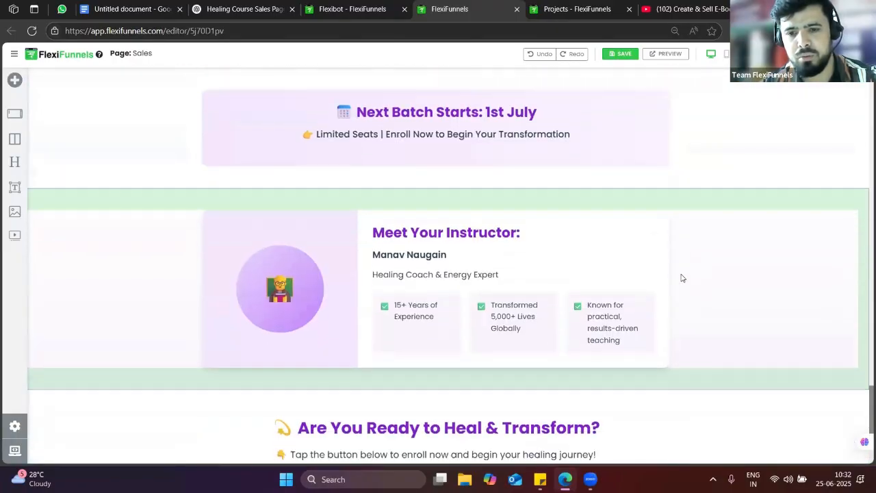
{"action": "scroll", "coordinate": [682, 277], "scroll_direction": "up", "scroll_amount": 5}
{"action": "scroll", "coordinate": [681, 278], "scroll_direction": "up", "scroll_amount": 10}
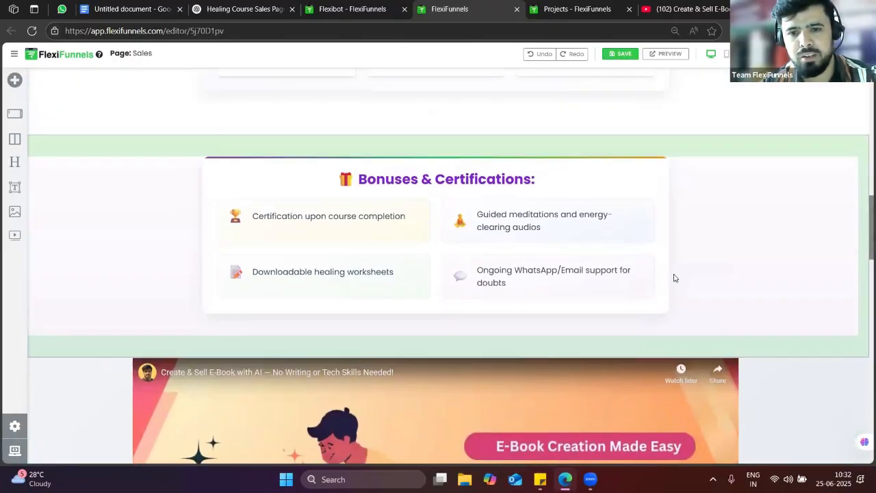
{"action": "scroll", "coordinate": [674, 278], "scroll_direction": "up", "scroll_amount": 2}
{"action": "scroll", "coordinate": [674, 278], "scroll_direction": "down", "scroll_amount": 4}
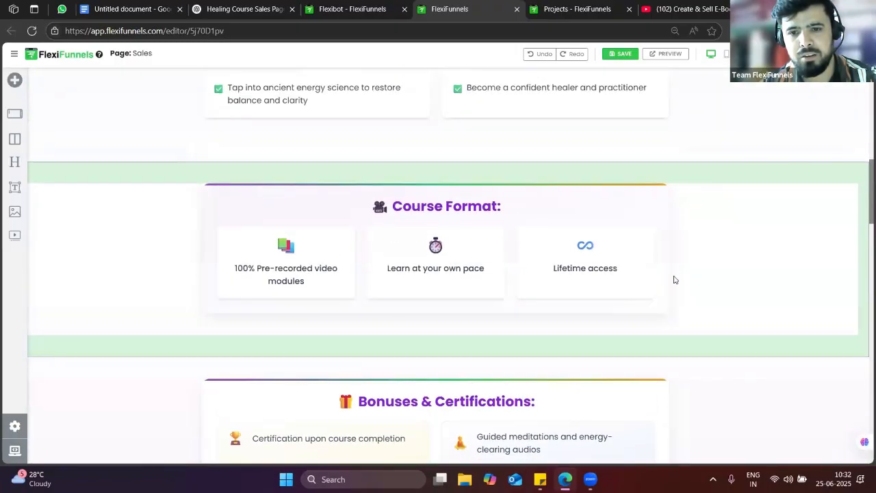
{"action": "scroll", "coordinate": [674, 279], "scroll_direction": "down", "scroll_amount": 2}
{"action": "scroll", "coordinate": [673, 279], "scroll_direction": "up", "scroll_amount": 3}
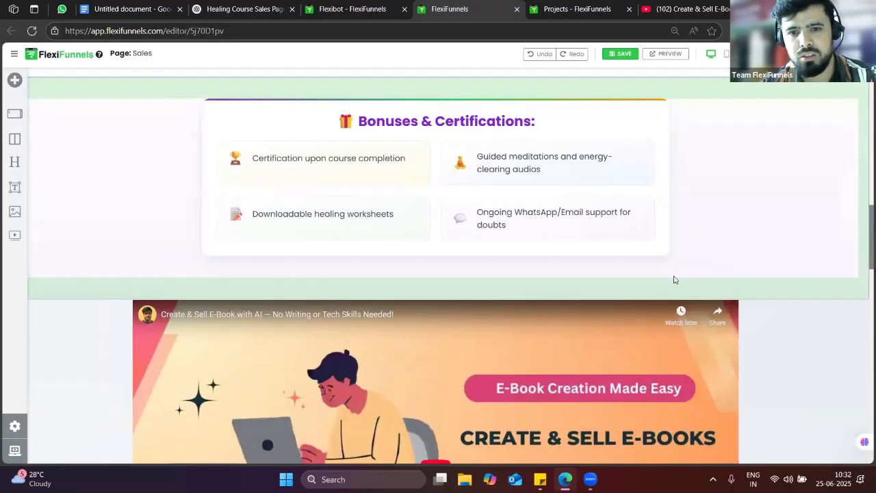
{"action": "scroll", "coordinate": [674, 280], "scroll_direction": "down", "scroll_amount": 10}
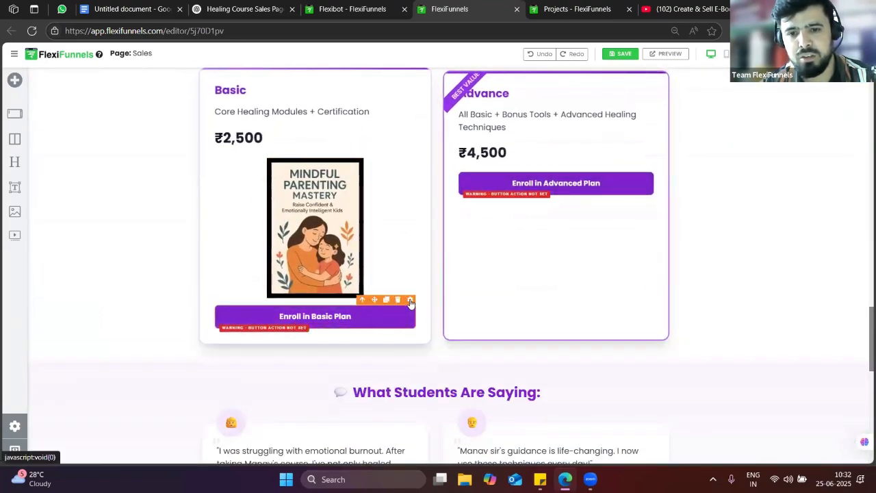
{"action": "left_click", "coordinate": [407, 297]}
{"action": "left_click", "coordinate": [782, 101]}
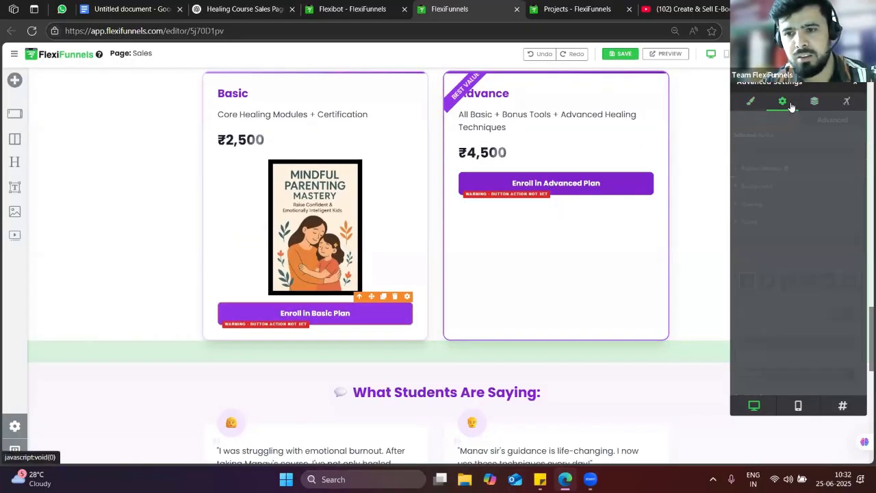
{"action": "left_click", "coordinate": [856, 85]}
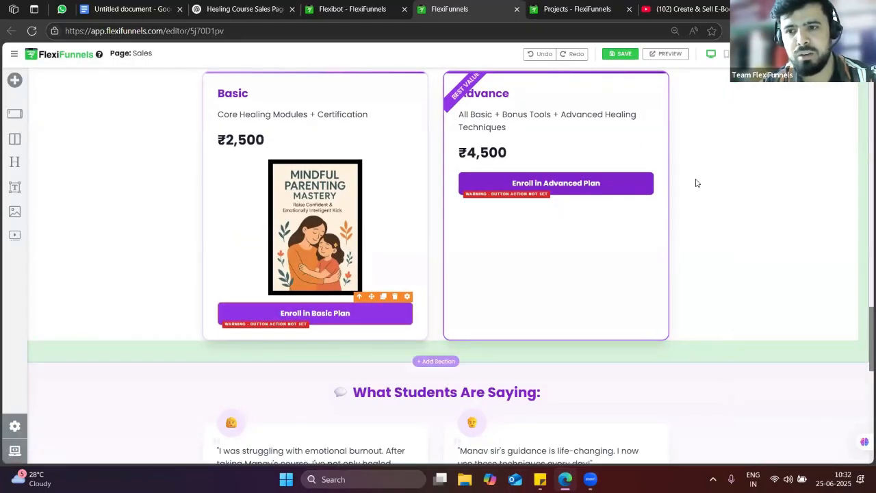
{"action": "scroll", "coordinate": [451, 229], "scroll_direction": "up", "scroll_amount": 6}
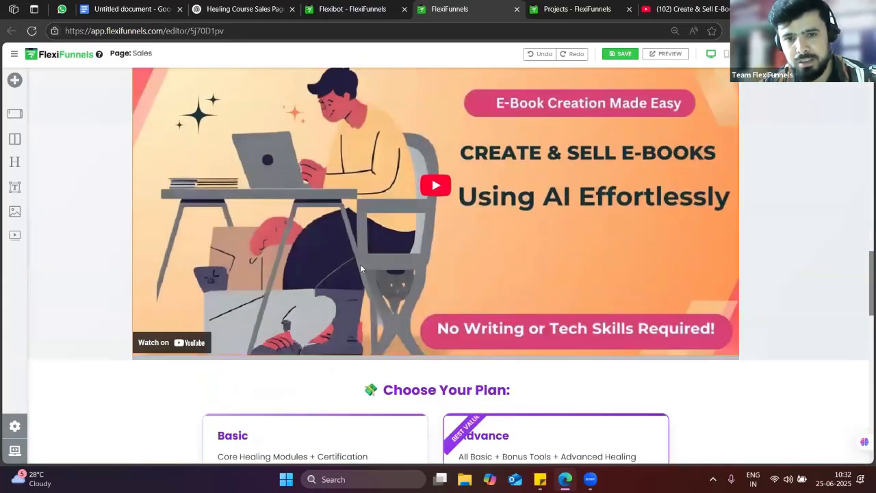
{"action": "scroll", "coordinate": [451, 229], "scroll_direction": "up", "scroll_amount": 15}
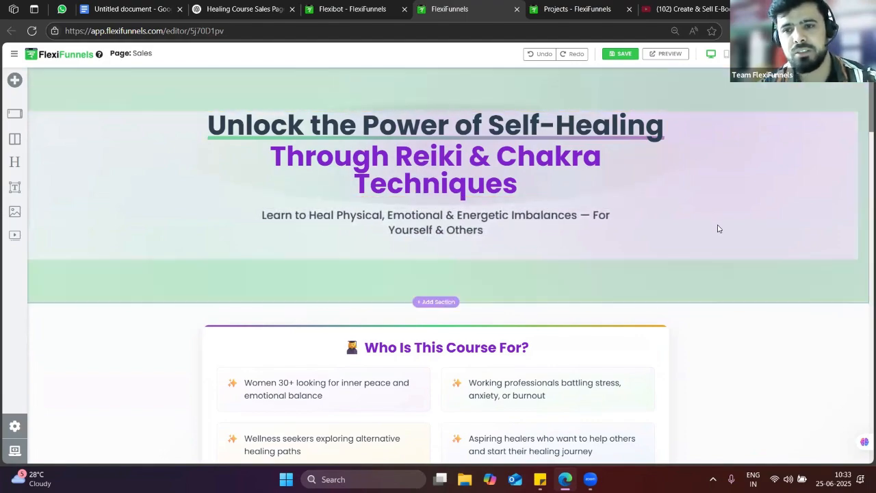
Leave the editor via the logo, confirm Leave site?, and return to the Healing 25 Th June Demo overview
{"action": "left_click", "coordinate": [61, 55]}
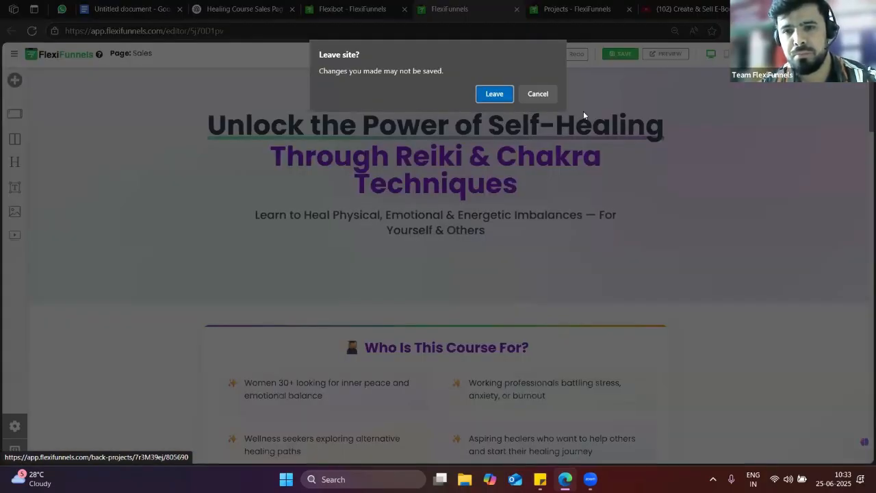
{"action": "left_click", "coordinate": [494, 94]}
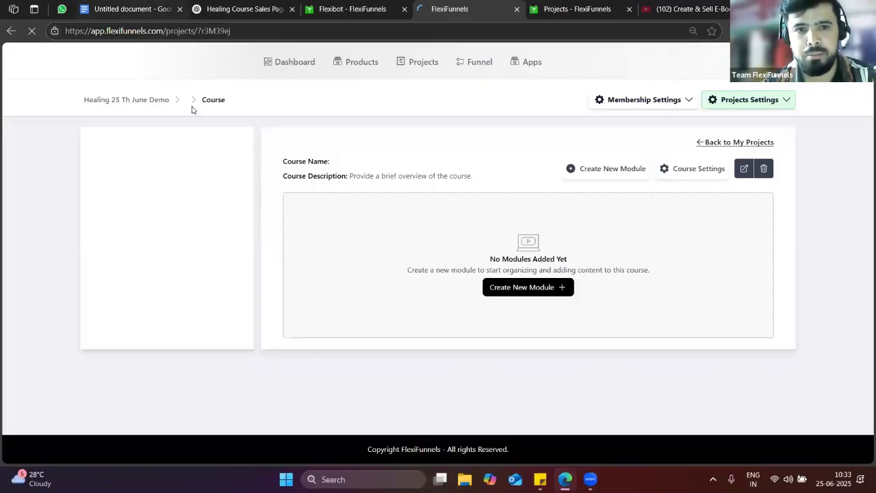
{"action": "left_click", "coordinate": [127, 8]}
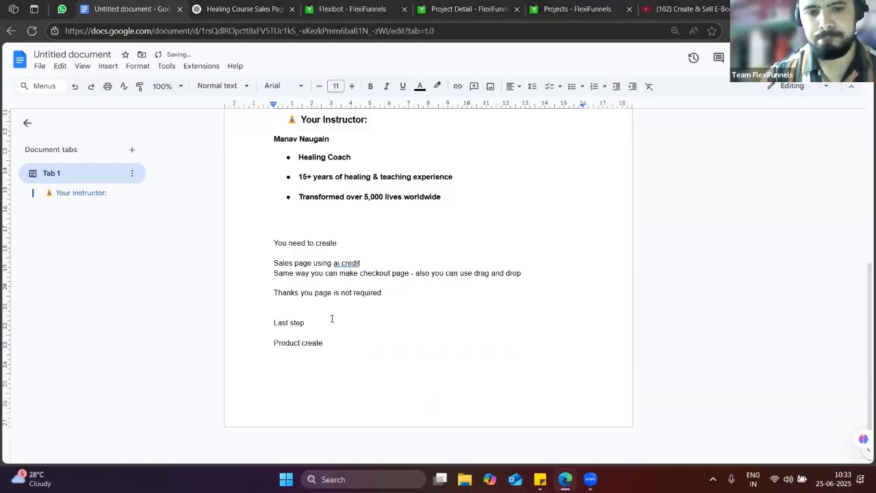
{"action": "key", "text": "alt+Tab"}
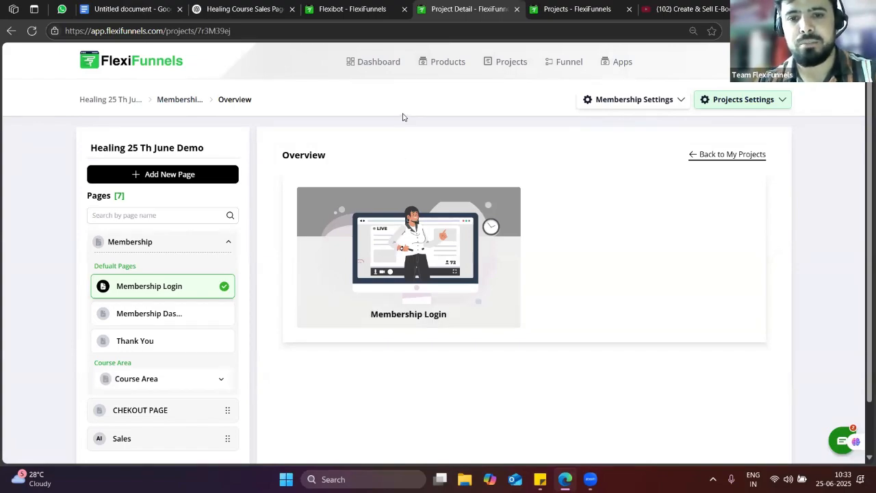
Go to the Products section and click Create New Product to choose a product type
{"action": "left_click", "coordinate": [333, 8]}
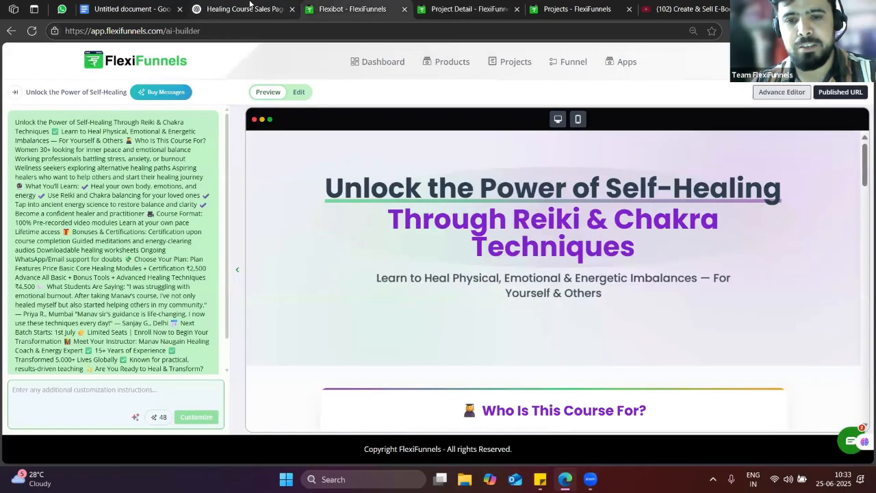
{"action": "left_click", "coordinate": [265, 5]}
{"action": "left_click", "coordinate": [448, 4]}
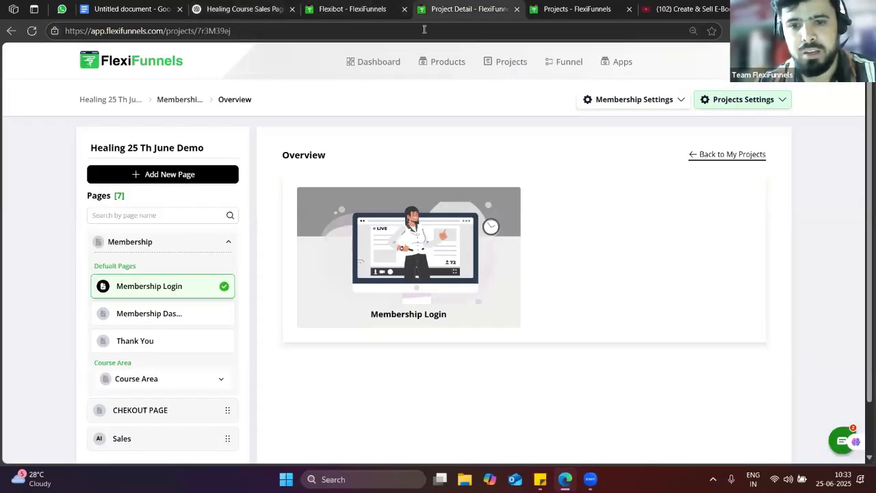
{"action": "left_click", "coordinate": [435, 64]}
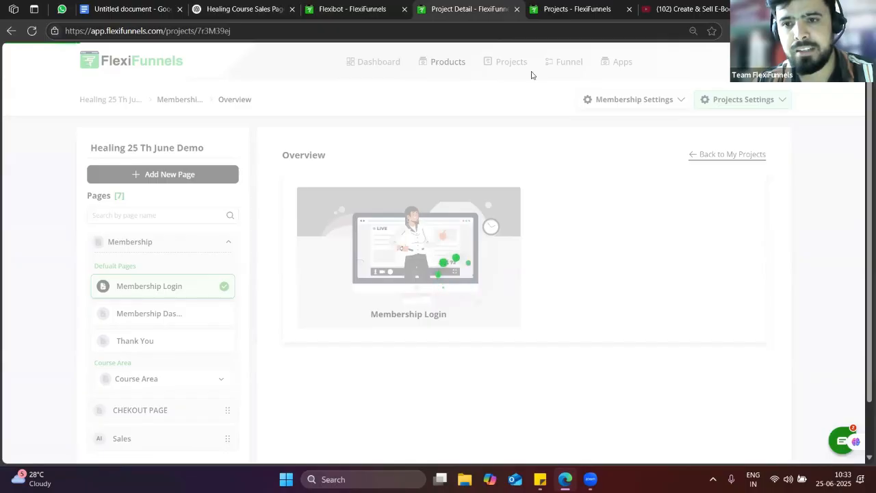
{"action": "left_click", "coordinate": [671, 9]}
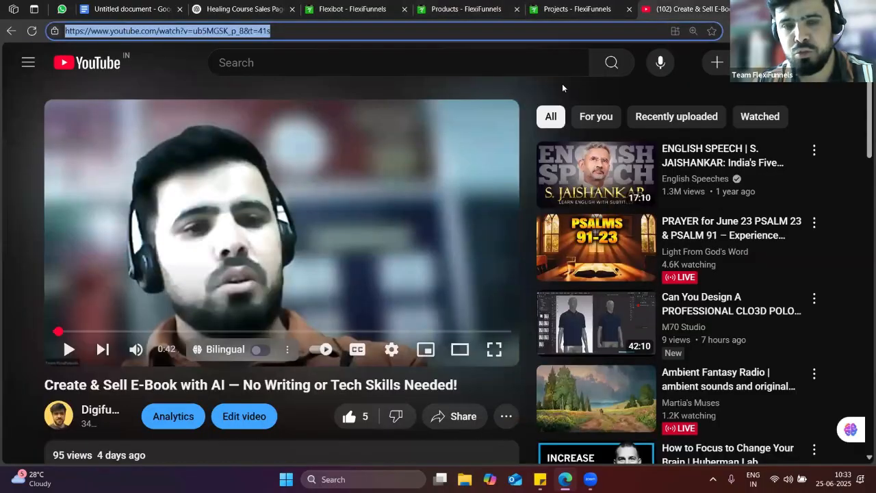
{"action": "left_click", "coordinate": [352, 9]}
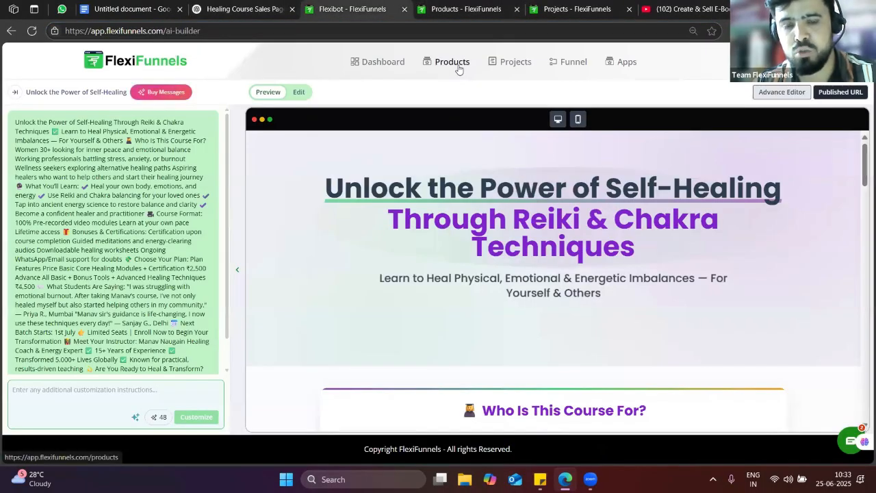
{"action": "left_click", "coordinate": [455, 63]}
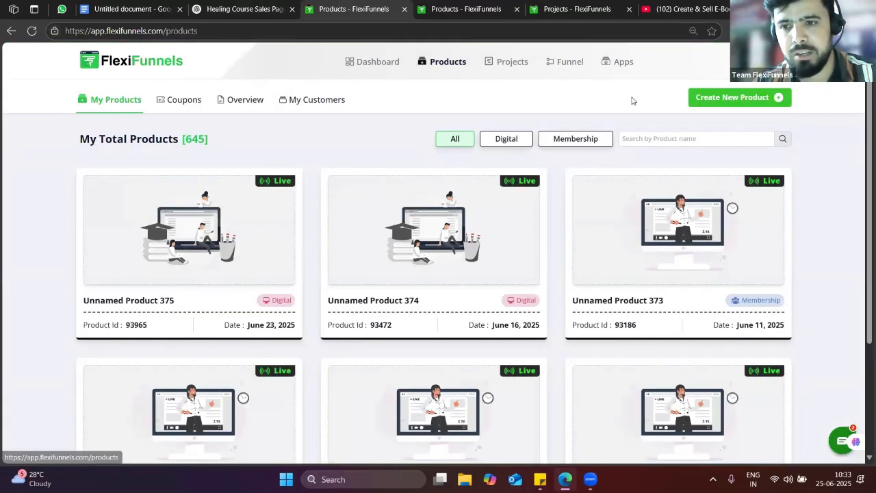
{"action": "left_click", "coordinate": [704, 97]}
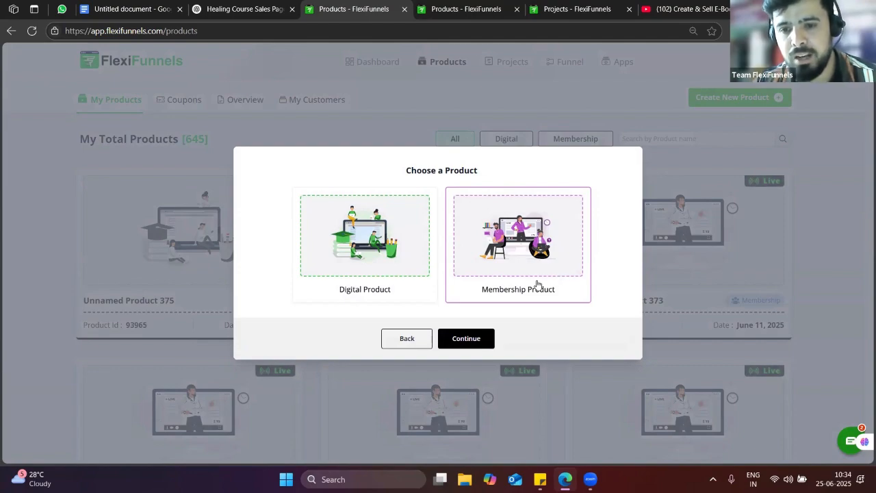
Choose a Membership product and continue to its general settings
{"action": "left_click", "coordinate": [517, 293]}
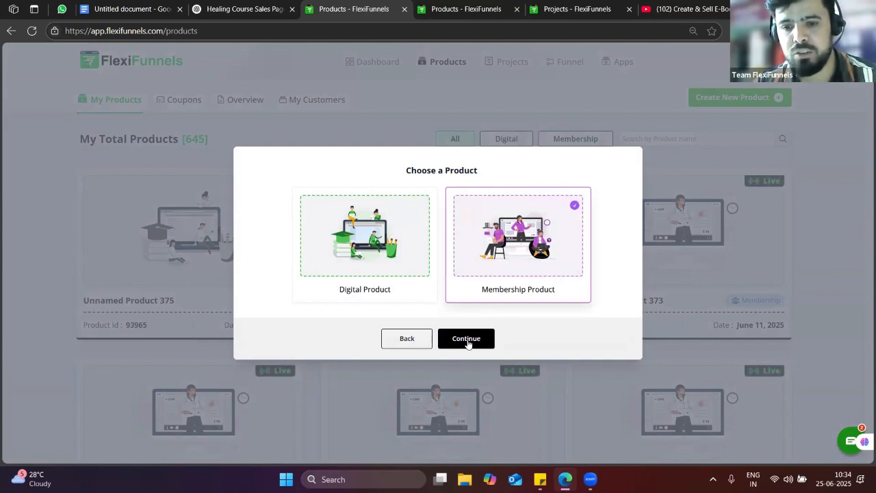
{"action": "left_click", "coordinate": [466, 339]}
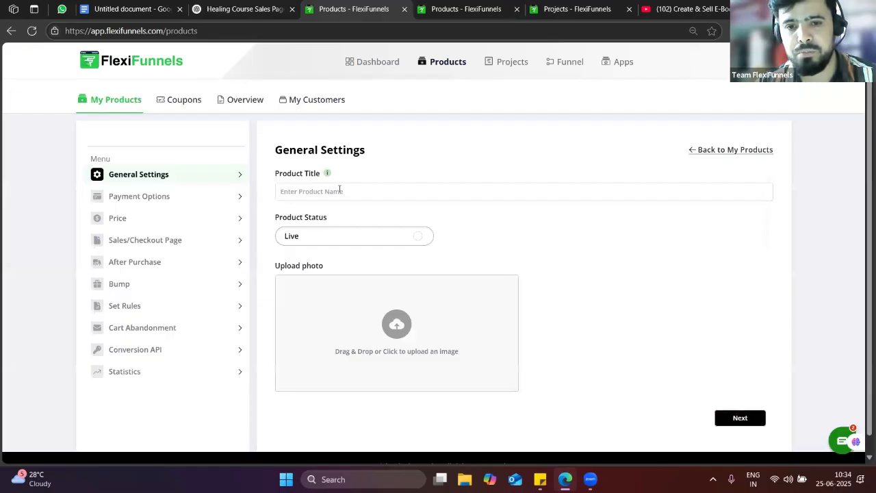
{"action": "left_click", "coordinate": [339, 191]}
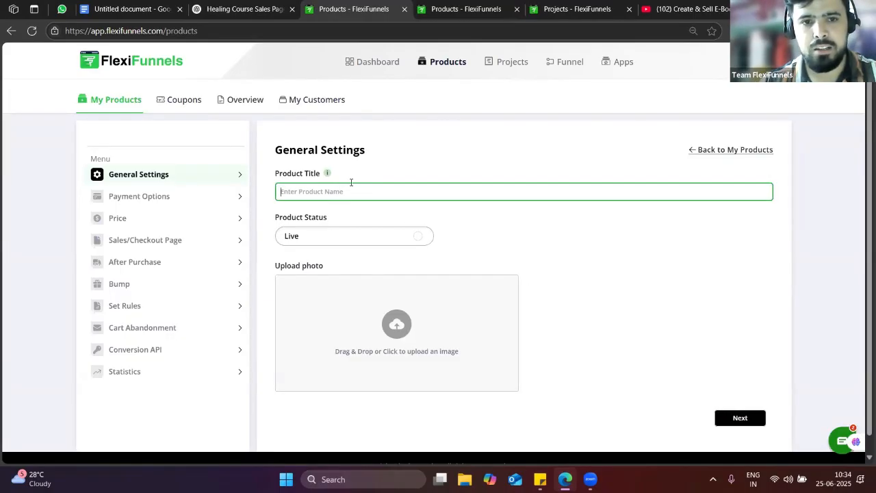
{"action": "key", "text": "alt+Tab"}
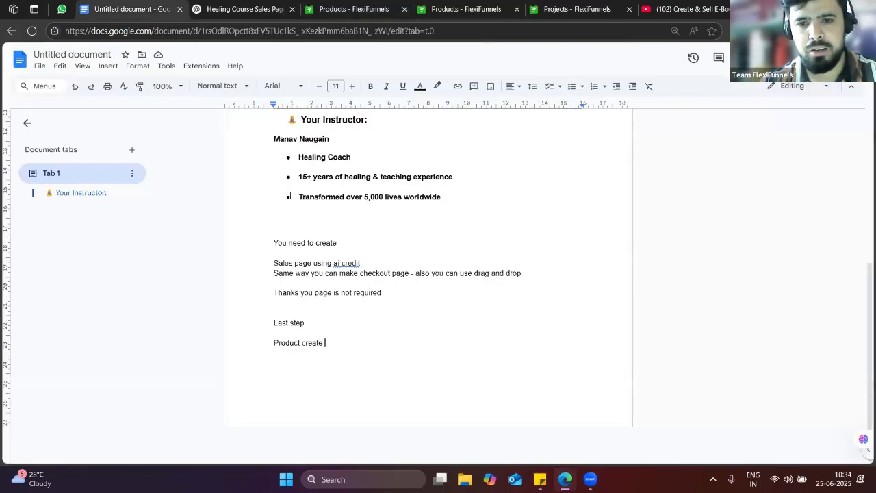
{"action": "left_click", "coordinate": [249, 4]}
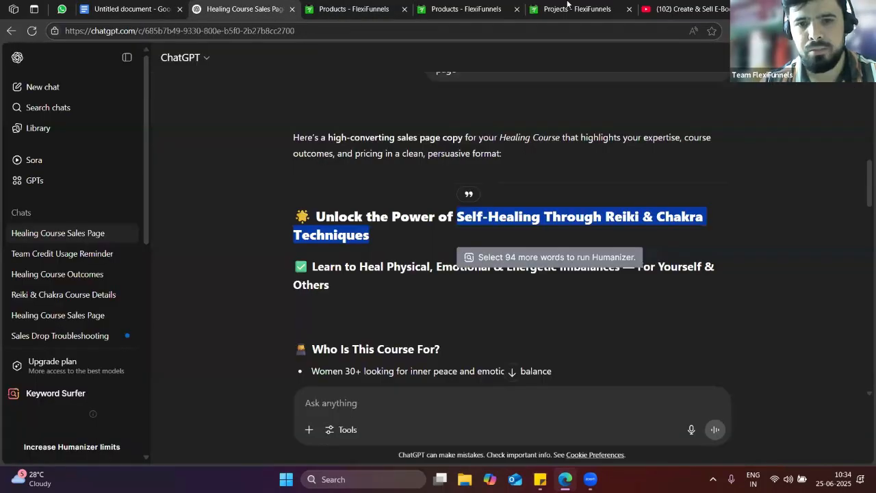
{"action": "left_click", "coordinate": [567, 4]}
{"action": "left_click", "coordinate": [379, 8]}
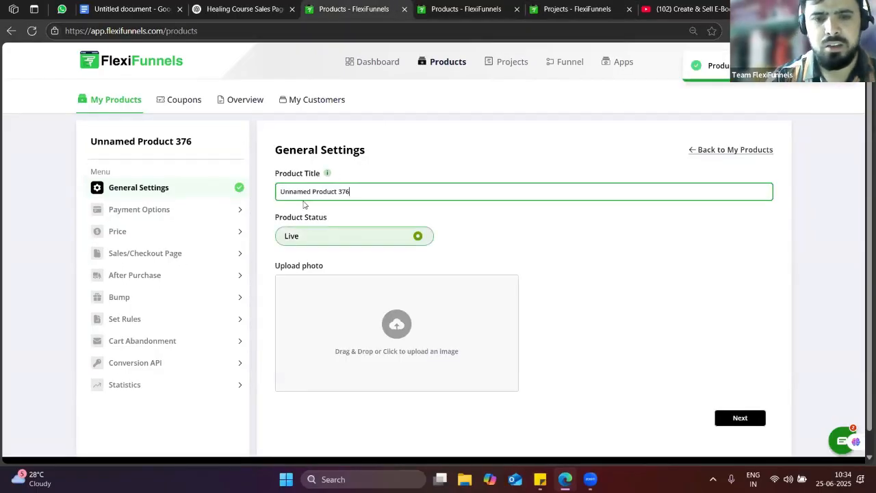
Replace the default product title with 'Healing june 25 th' and move to Payment Options
{"action": "key", "text": "BackSpace"}
{"action": "key", "text": "BackSpace"}
{"action": "key", "text": "BackSpace"}
{"action": "key", "text": "BackSpace"}
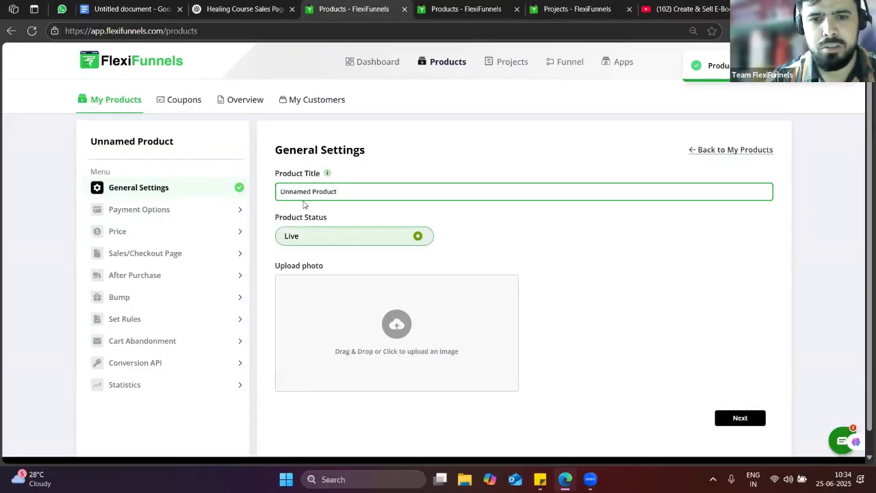
{"action": "key", "text": "BackSpace"}
{"action": "key", "text": "BackSpace"}
{"action": "key", "text": "BackSpace"}
{"action": "key", "text": "BackSpace"}
{"action": "key", "text": "BackSpace"}
{"action": "key", "text": "BackSpace"}
{"action": "key", "text": "BackSpace"}
{"action": "key", "text": "BackSpace"}
{"action": "key", "text": "BackSpace"}
{"action": "key", "text": "BackSpace"}
{"action": "key", "text": "BackSpace"}
{"action": "key", "text": "BackSpace"}
{"action": "key", "text": "BackSpace"}
{"action": "key", "text": "BackSpace"}
{"action": "key", "text": "BackSpace"}
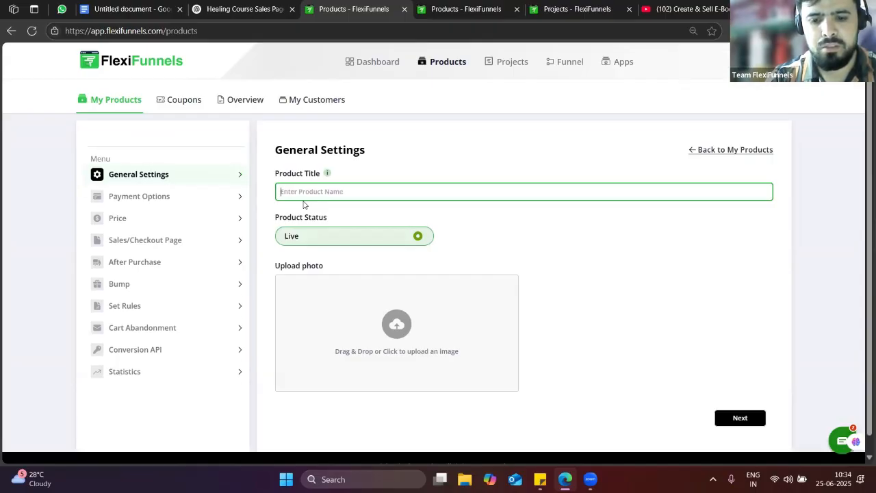
{"action": "type", "text": "hEAL"}
{"action": "key", "text": "BackSpace"}
{"action": "key", "text": "BackSpace"}
{"action": "key", "text": "BackSpace"}
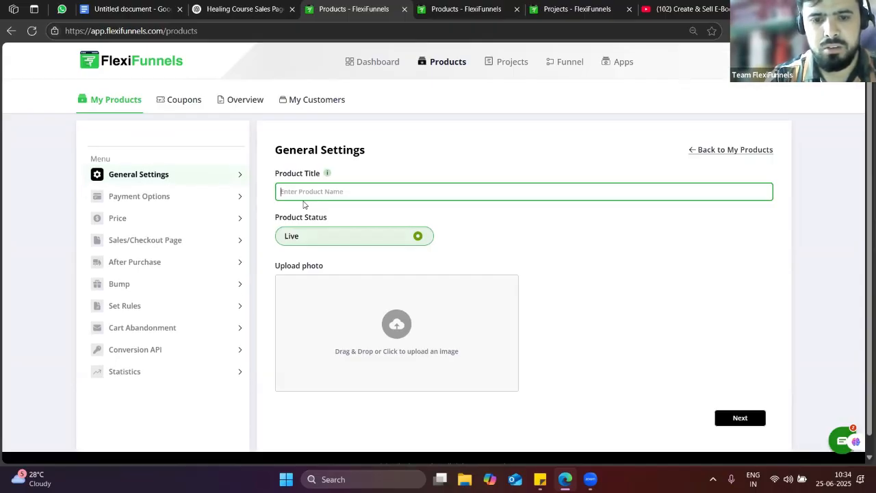
{"action": "type", "text": "Heali"}
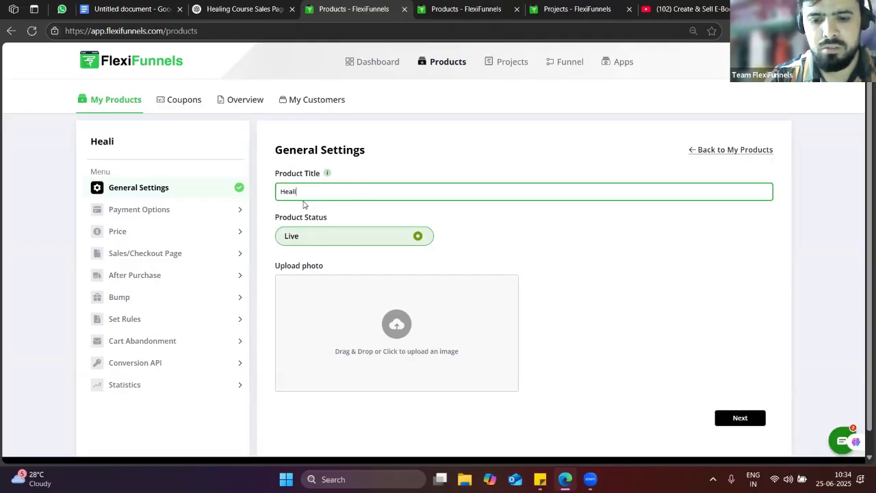
{"action": "type", "text": "ng june "}
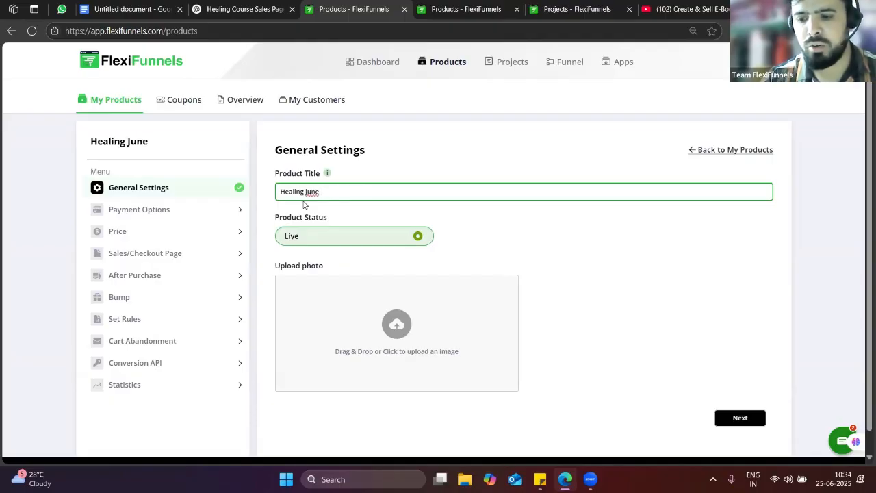
{"action": "type", "text": "25 th"}
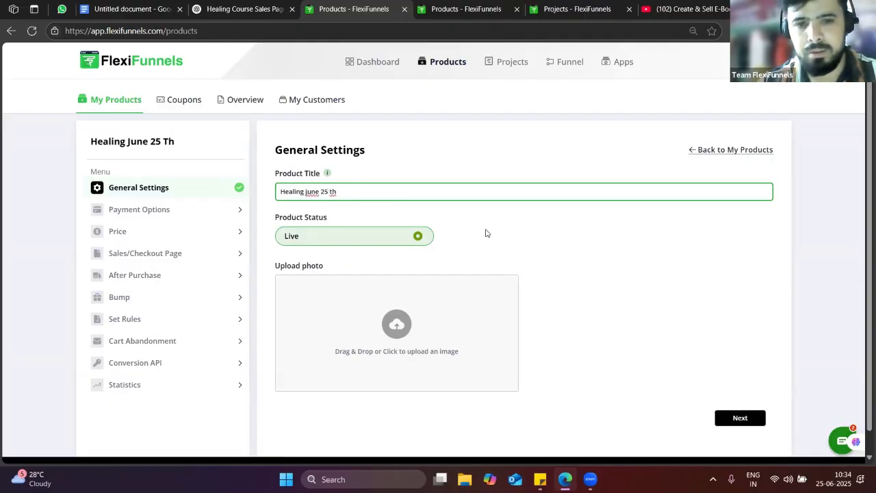
{"action": "left_click", "coordinate": [179, 211]}
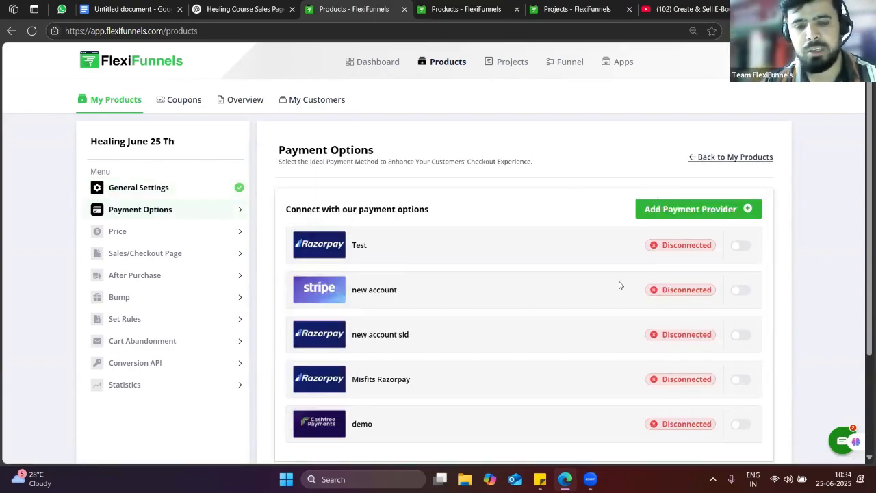
Turn on Misfits Razorpay and save a one-time product price of INR 1
{"action": "scroll", "coordinate": [619, 284], "scroll_direction": "down", "scroll_amount": 1}
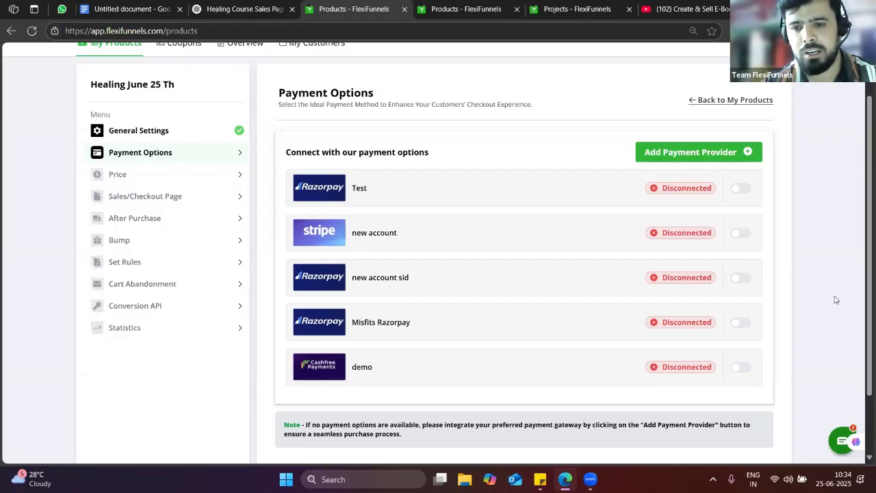
{"action": "left_click", "coordinate": [746, 324]}
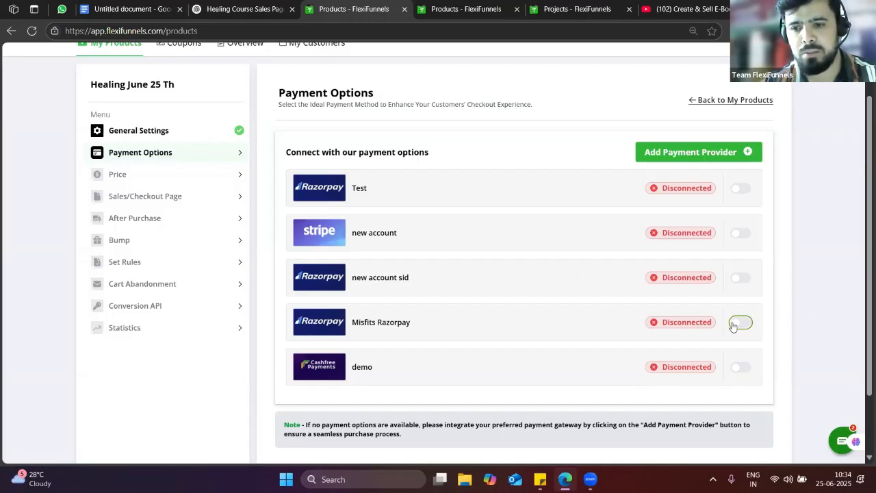
{"action": "left_click", "coordinate": [142, 174]}
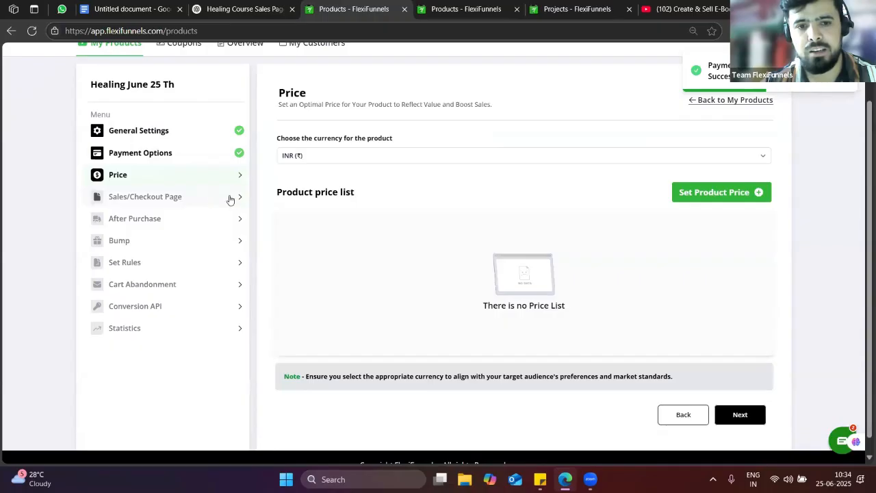
{"action": "scroll", "coordinate": [540, 221], "scroll_direction": "up", "scroll_amount": 2}
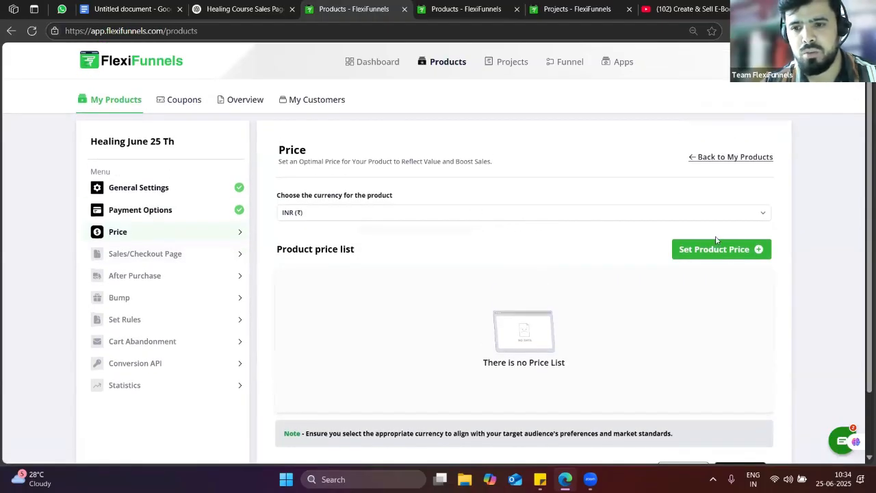
{"action": "left_click", "coordinate": [712, 249]}
{"action": "left_click", "coordinate": [385, 280]}
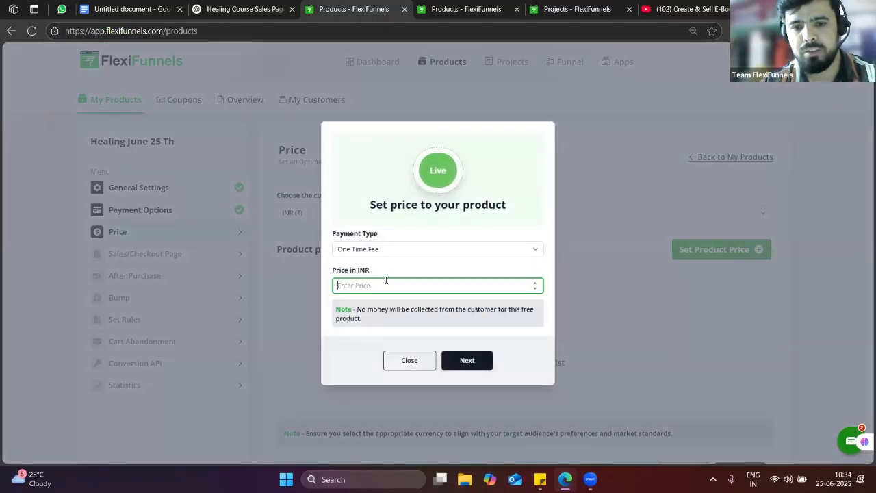
{"action": "type", "text": "1"}
{"action": "left_click", "coordinate": [483, 358]}
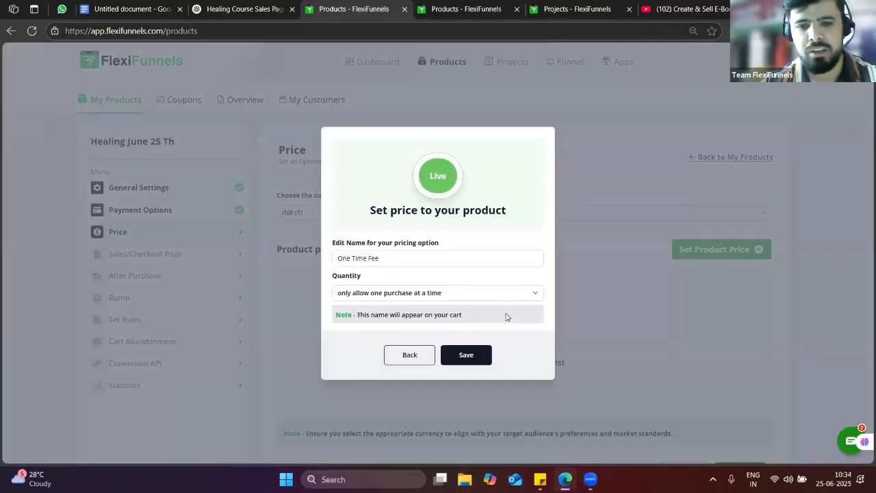
{"action": "left_click", "coordinate": [487, 359]}
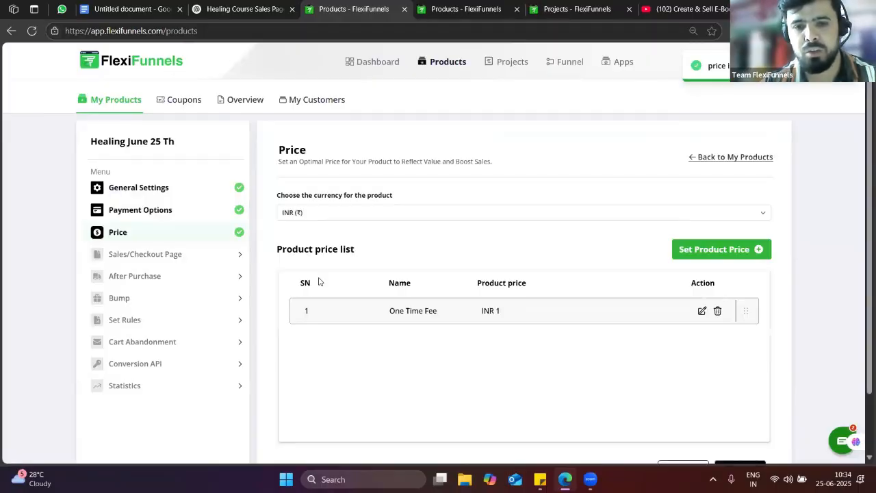
Use the 'sales' page from the Healing 25 th june demo project as the sales page
{"action": "left_click", "coordinate": [153, 258]}
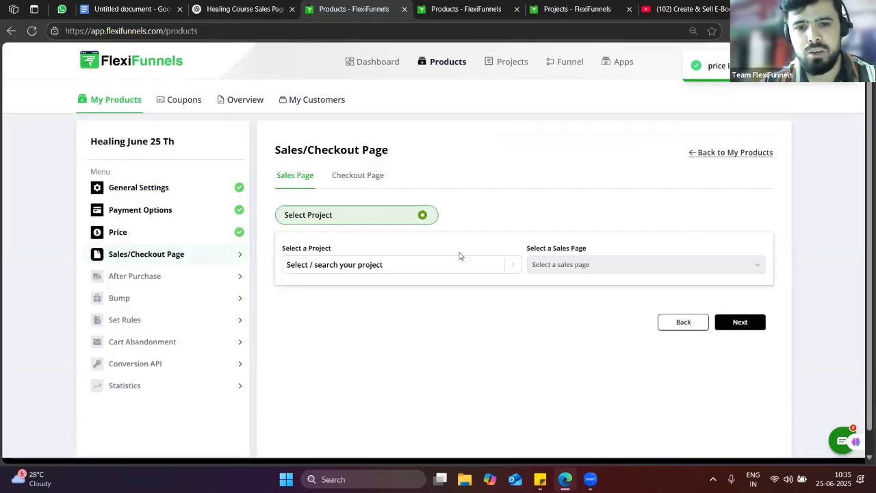
{"action": "left_click", "coordinate": [361, 266]}
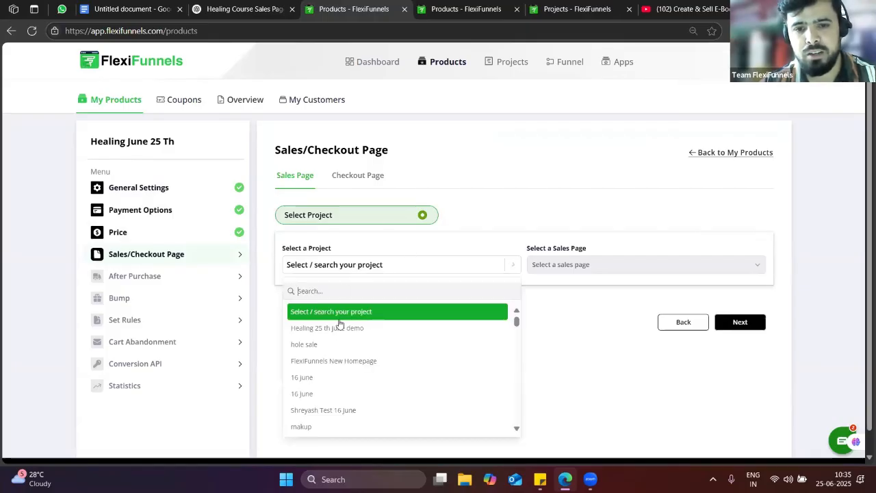
{"action": "left_click", "coordinate": [343, 330]}
{"action": "left_click", "coordinate": [621, 265]}
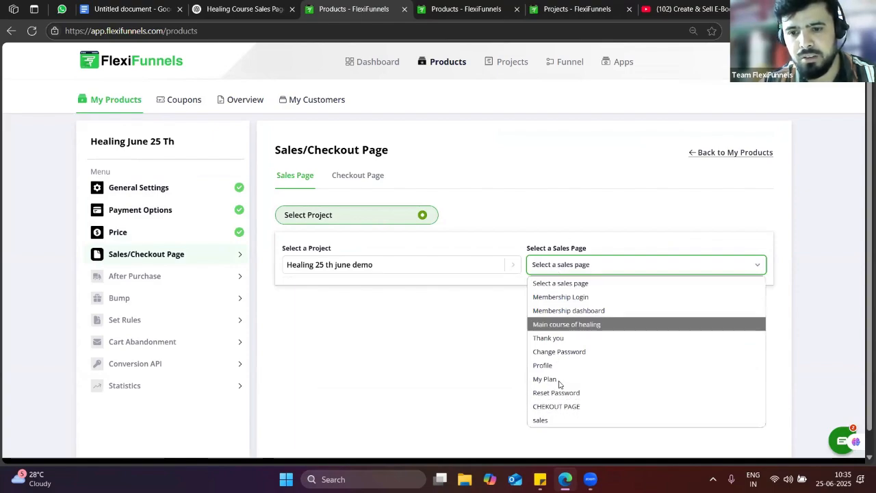
{"action": "left_click", "coordinate": [567, 418]}
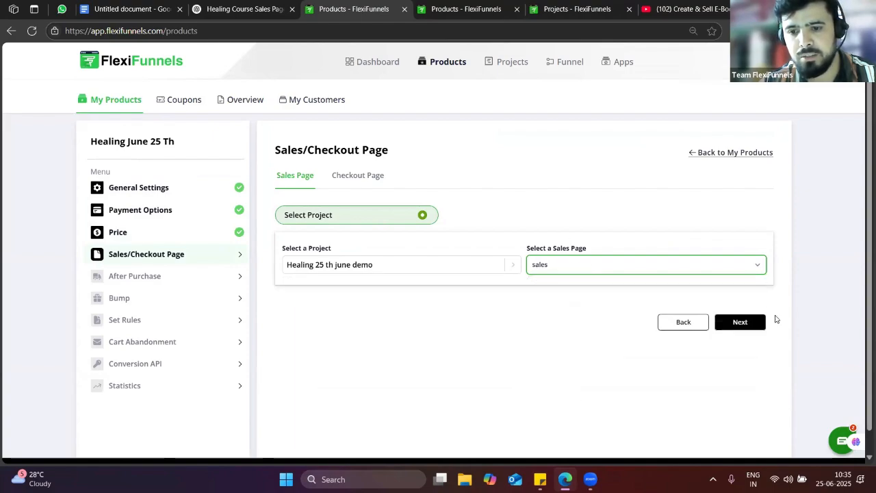
Use CHECKOUT PAGE from the same Healing 25 th june demo project as the checkout page
{"action": "left_click", "coordinate": [751, 321]}
{"action": "left_click", "coordinate": [356, 236]}
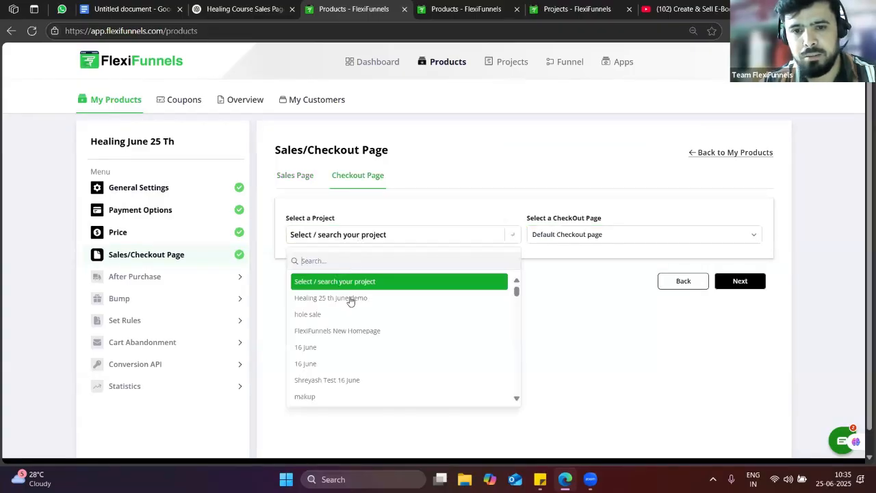
{"action": "left_click", "coordinate": [347, 299]}
{"action": "left_click", "coordinate": [570, 236]}
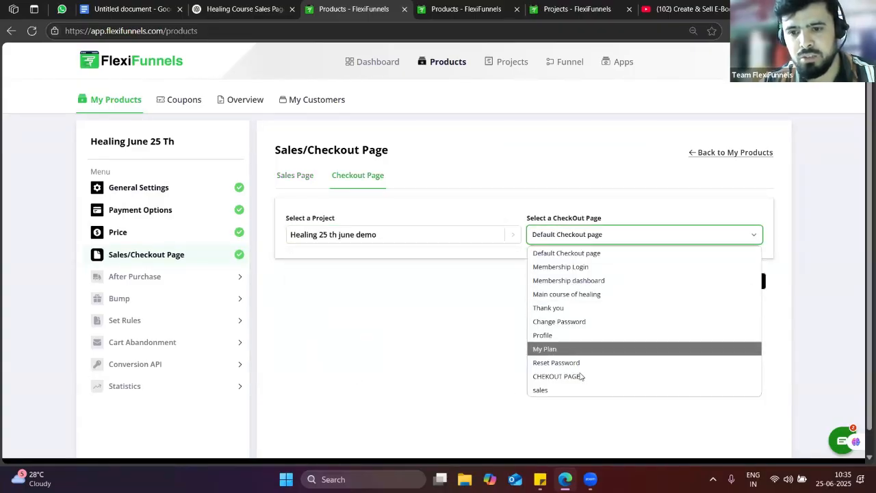
{"action": "left_click", "coordinate": [580, 375]}
Enter the support email address and attach the Fat lose digital asset
{"action": "left_click", "coordinate": [729, 288]}
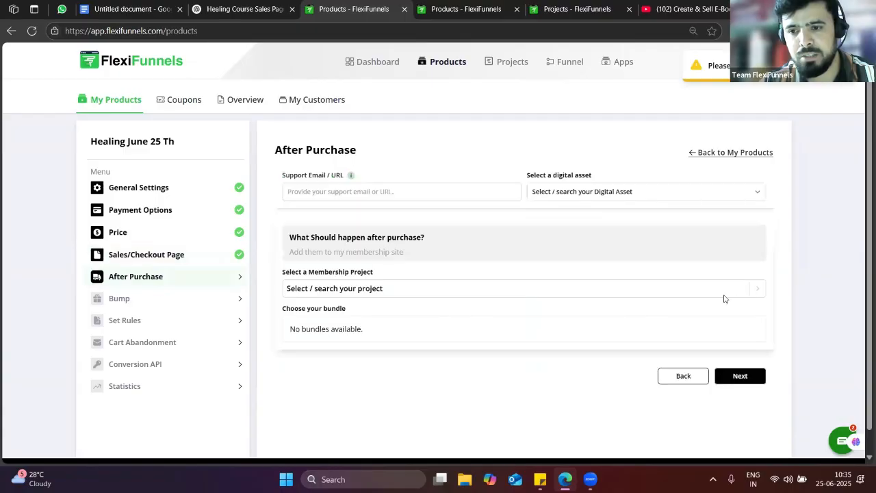
{"action": "left_click", "coordinate": [355, 191]}
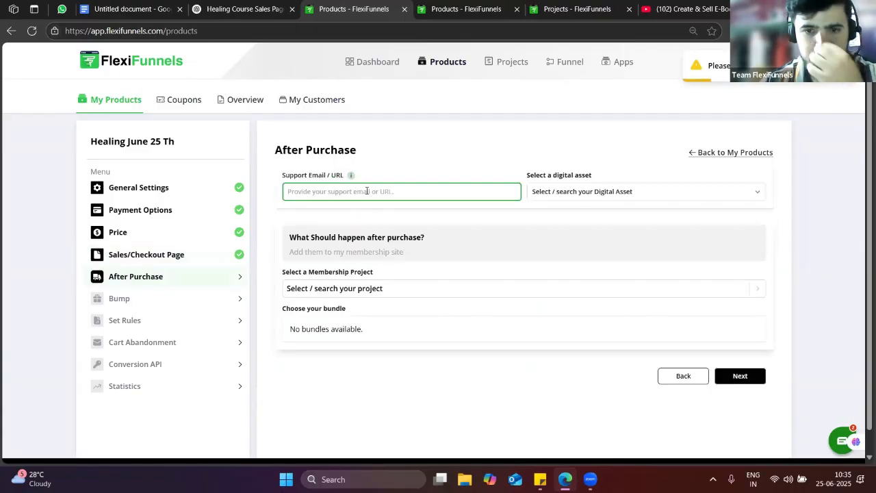
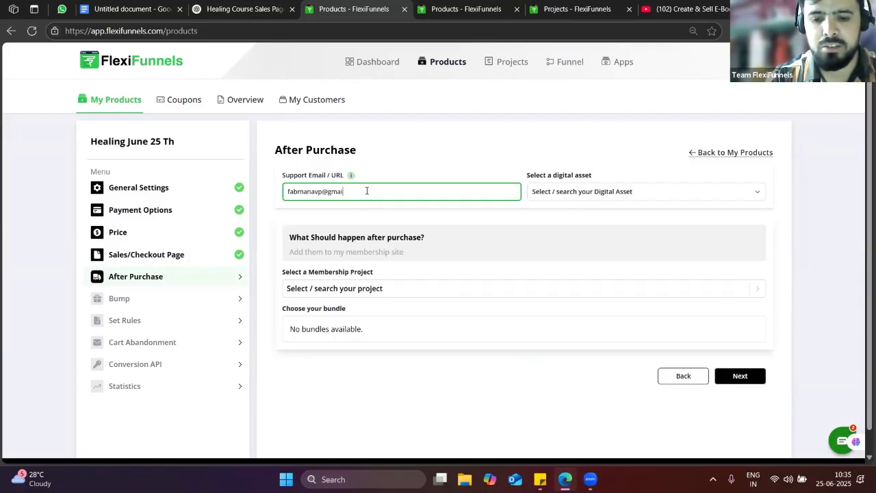
{"action": "left_click", "coordinate": [565, 193]}
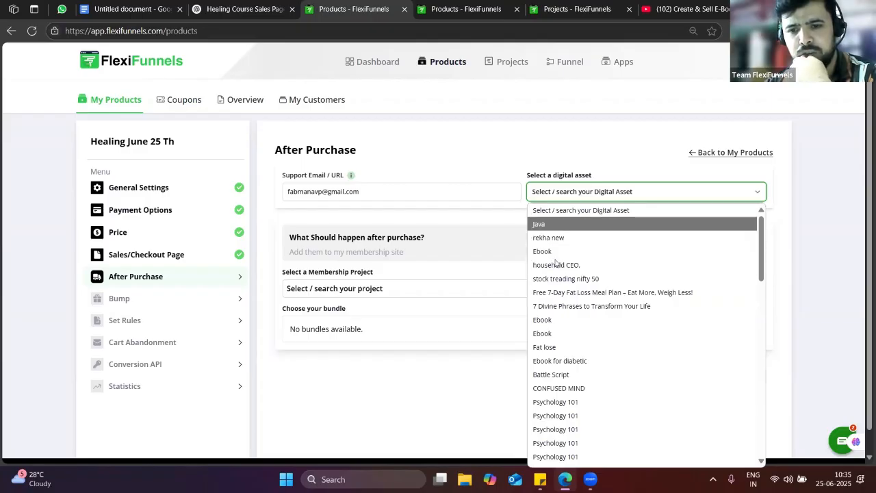
{"action": "left_click", "coordinate": [554, 347]}
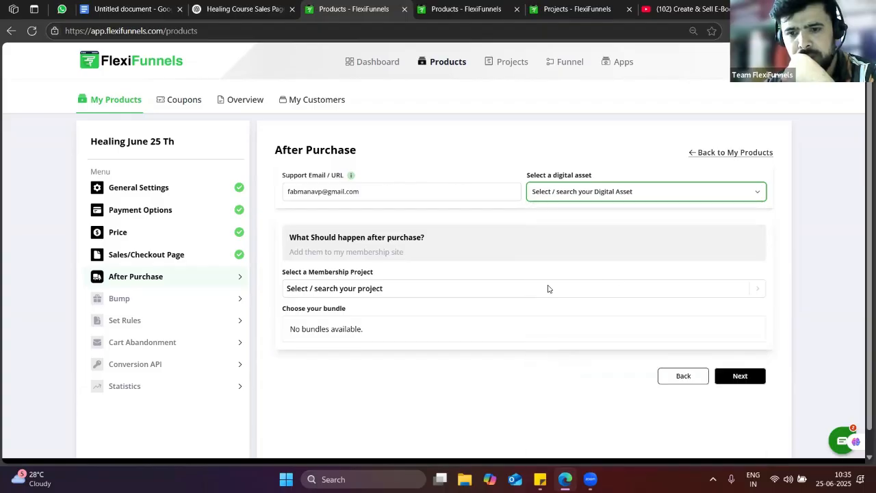
Enrol buyers in the Healing 25 th june demo mini course and Advance Course bundles
{"action": "left_click", "coordinate": [358, 288]}
{"action": "left_click", "coordinate": [353, 352]}
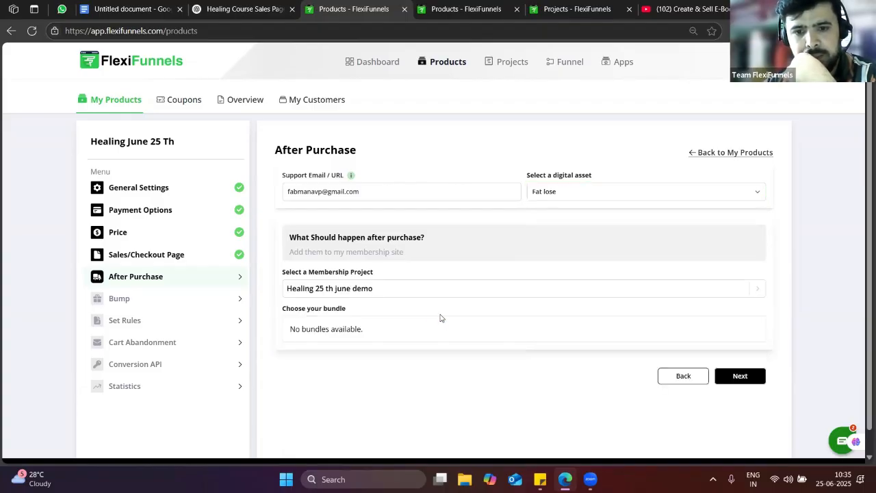
{"action": "scroll", "coordinate": [402, 325], "scroll_direction": "down", "scroll_amount": 1}
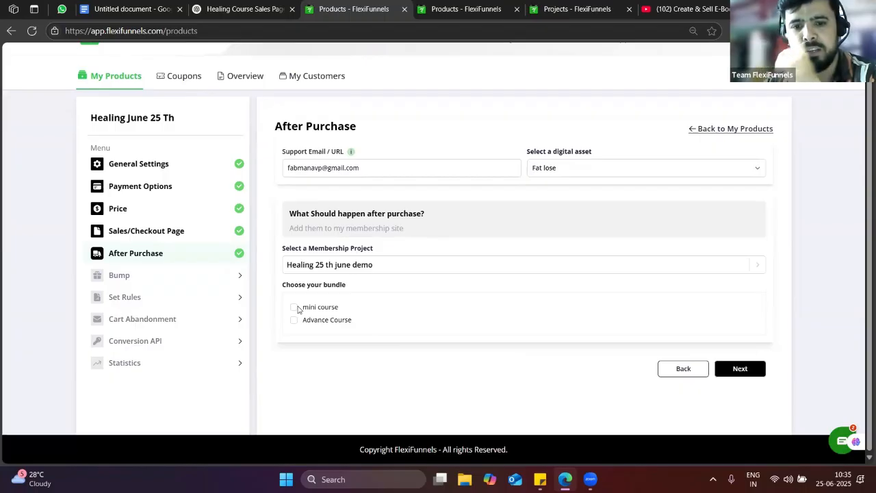
{"action": "left_click", "coordinate": [293, 307]}
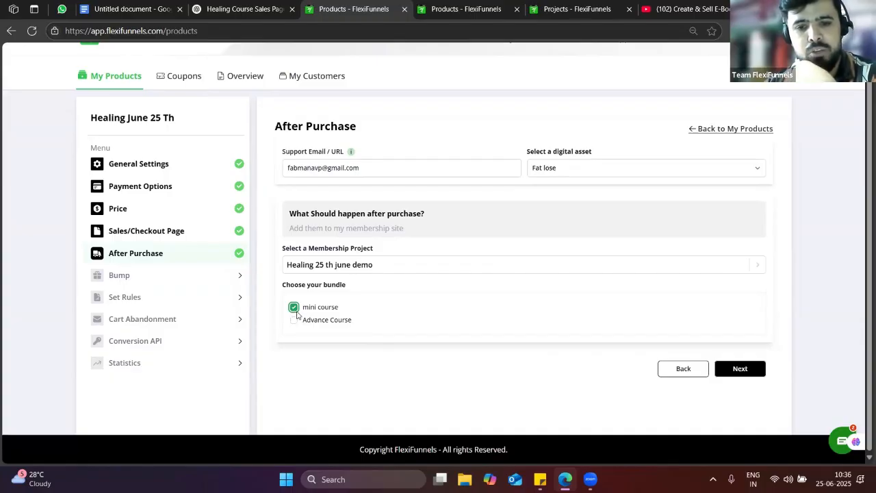
{"action": "left_click", "coordinate": [294, 320]}
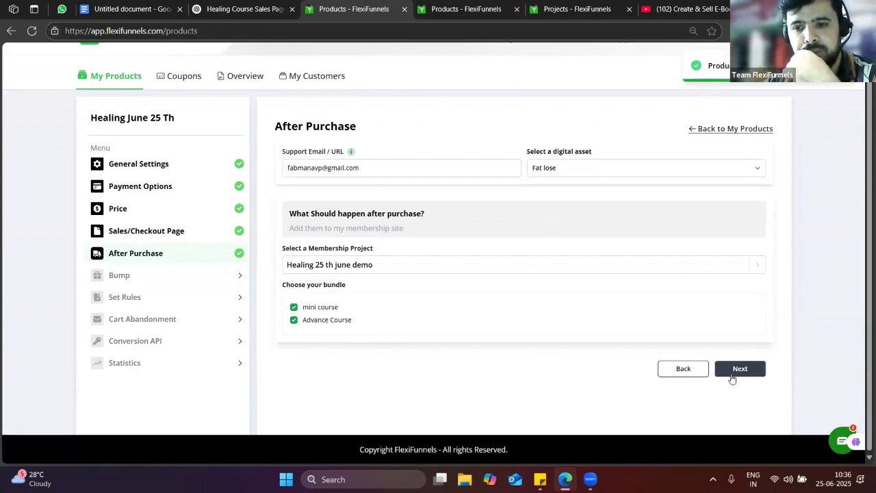
{"action": "left_click", "coordinate": [116, 275]}
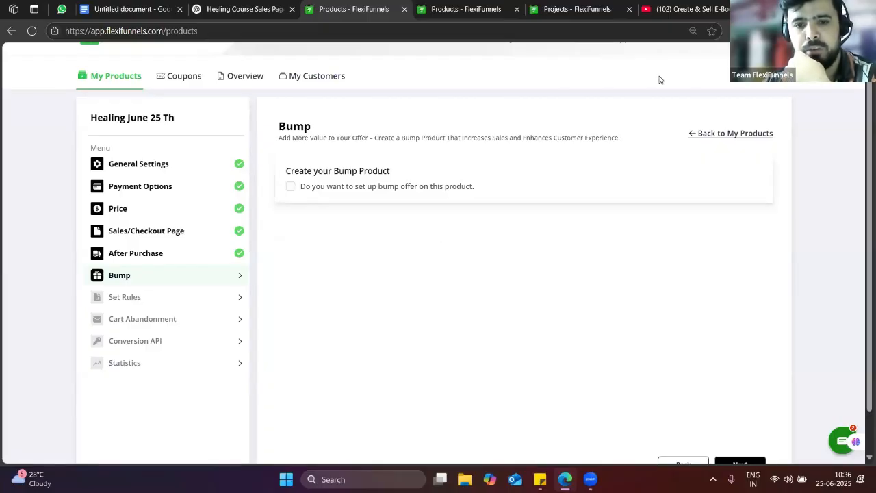
Add a bump offer named '1 to 1 session' priced at 199
{"action": "left_click", "coordinate": [291, 187]}
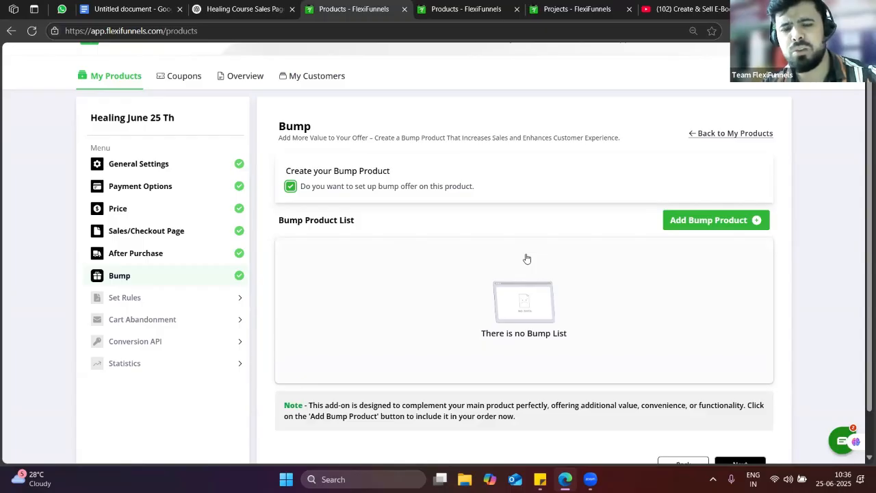
{"action": "left_click", "coordinate": [691, 219]}
{"action": "left_click", "coordinate": [287, 254]}
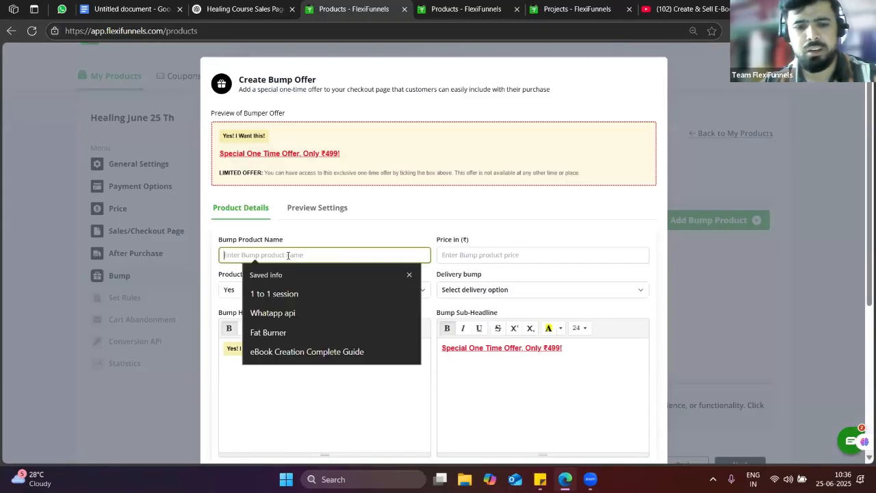
{"action": "left_click", "coordinate": [277, 294]}
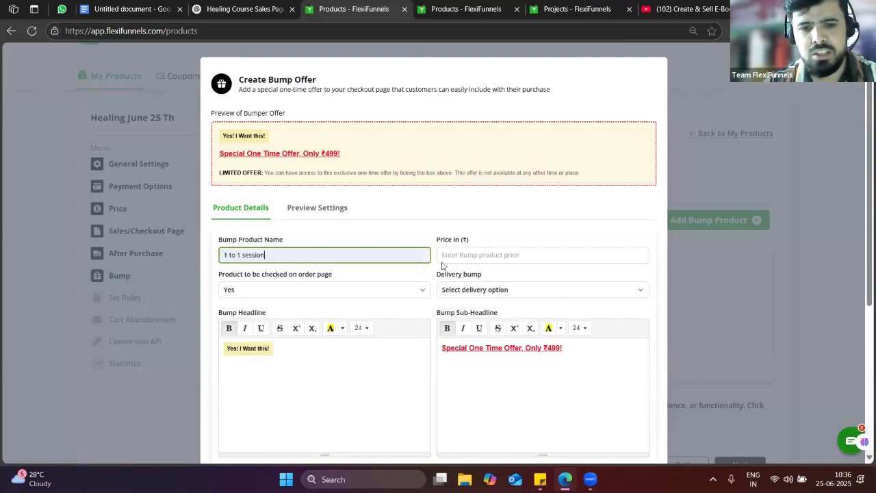
{"action": "left_click", "coordinate": [481, 254]}
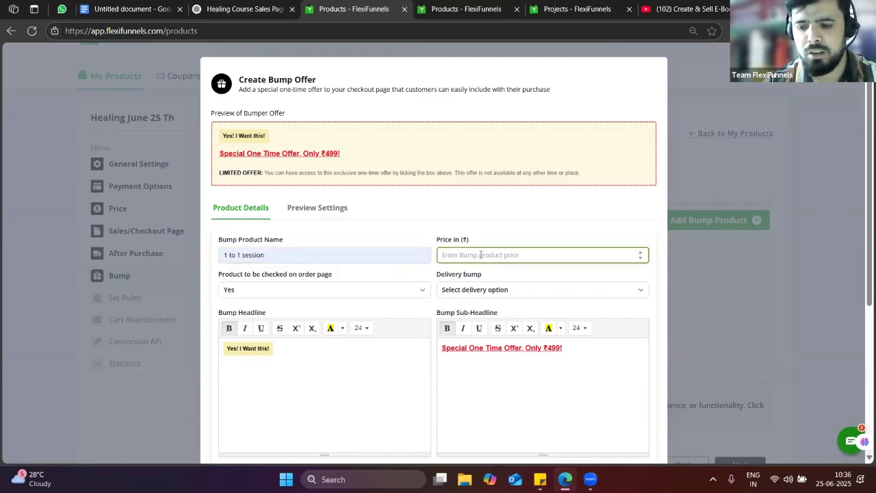
{"action": "type", "text": "199"}
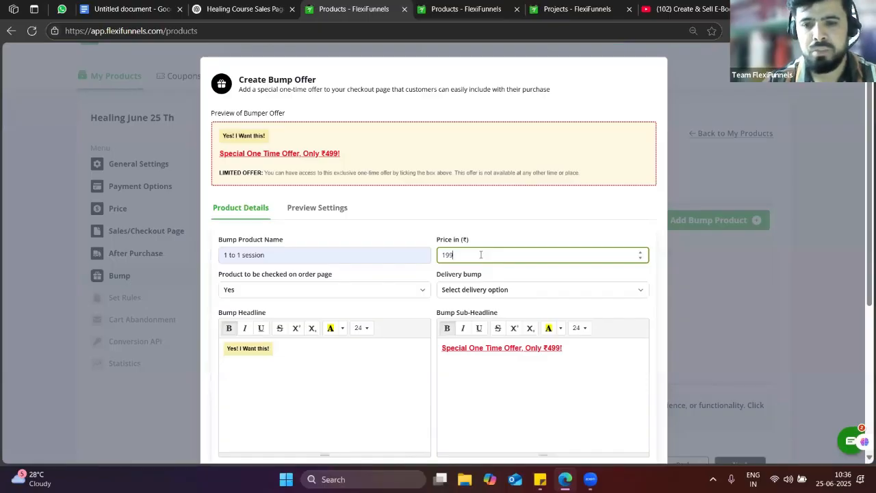
Deliver the bump as the Java digital asset and show ₹199 in its sub-headline
{"action": "scroll", "coordinate": [218, 289], "scroll_direction": "down", "scroll_amount": 2}
{"action": "left_click", "coordinate": [488, 176]}
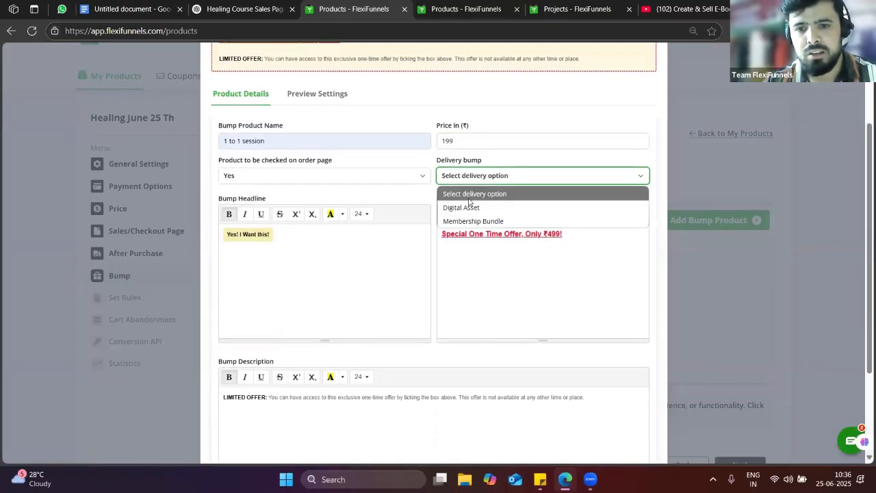
{"action": "left_click", "coordinate": [470, 208]}
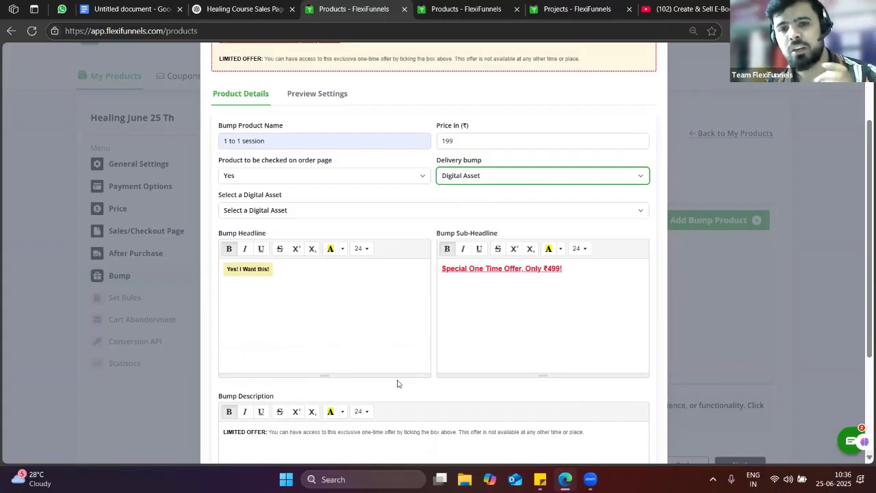
{"action": "left_click", "coordinate": [299, 214]}
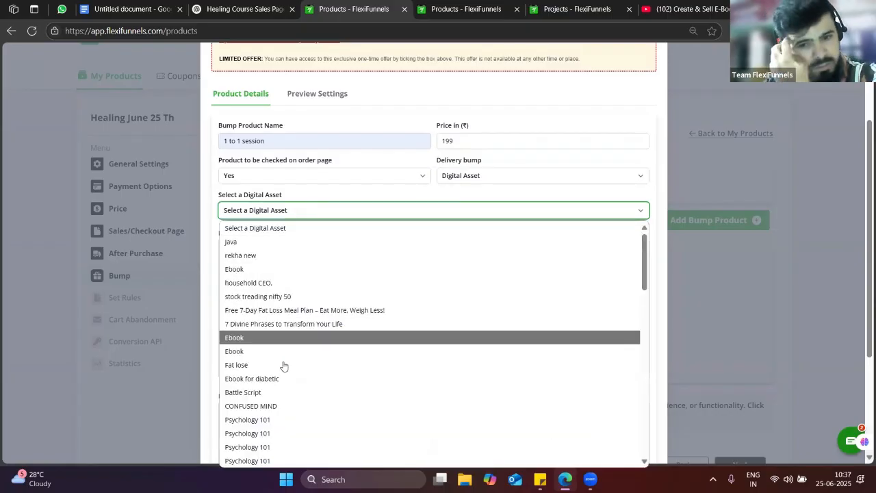
{"action": "left_click", "coordinate": [262, 243]}
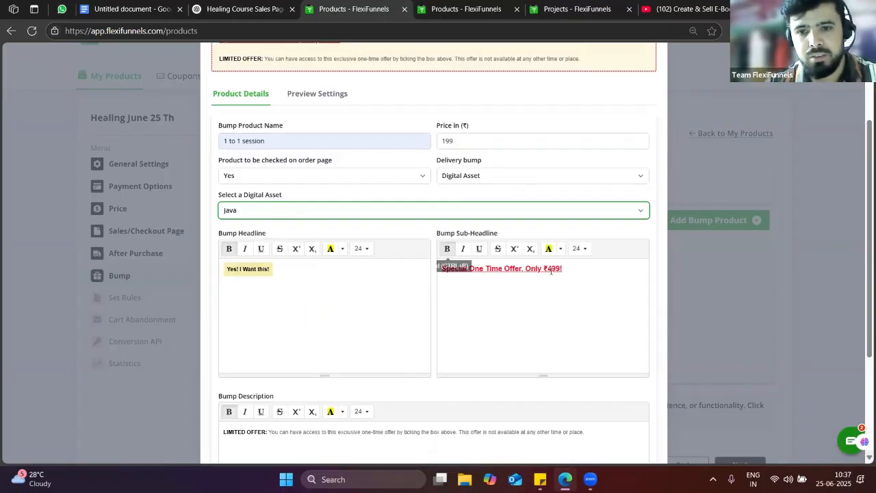
{"action": "left_click", "coordinate": [552, 268]}
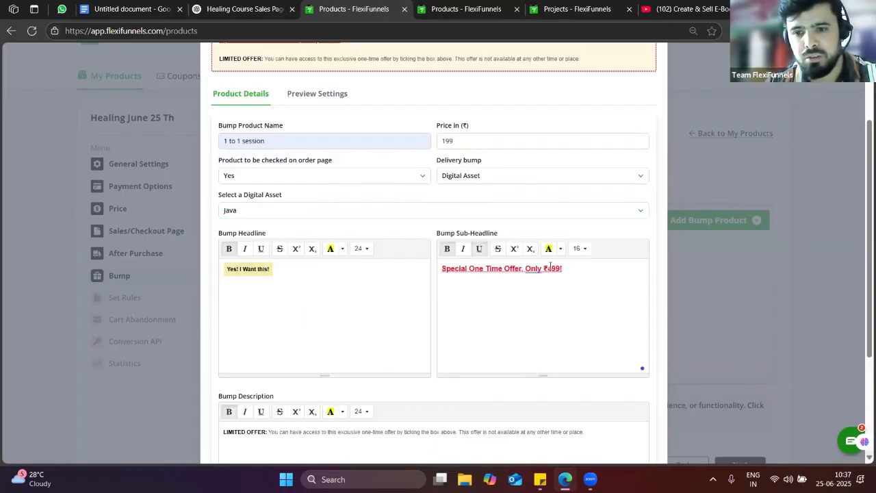
{"action": "type", "text": "1"}
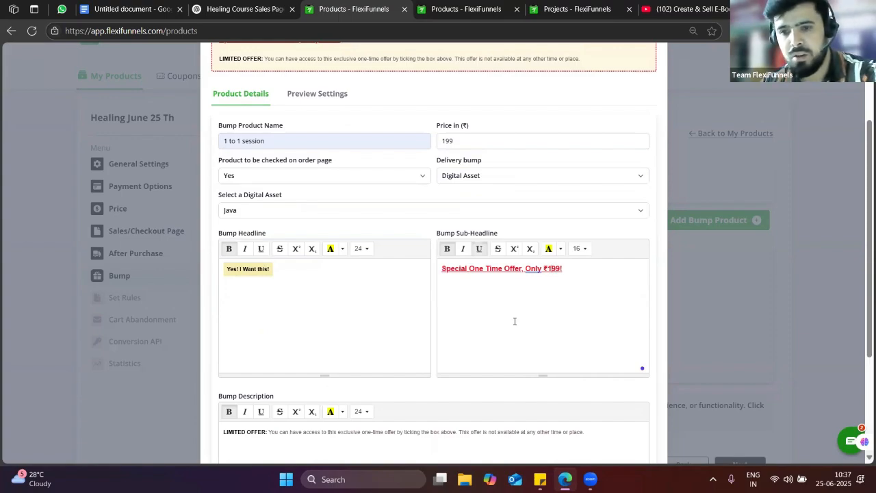
{"action": "scroll", "coordinate": [534, 329], "scroll_direction": "down", "scroll_amount": 3}
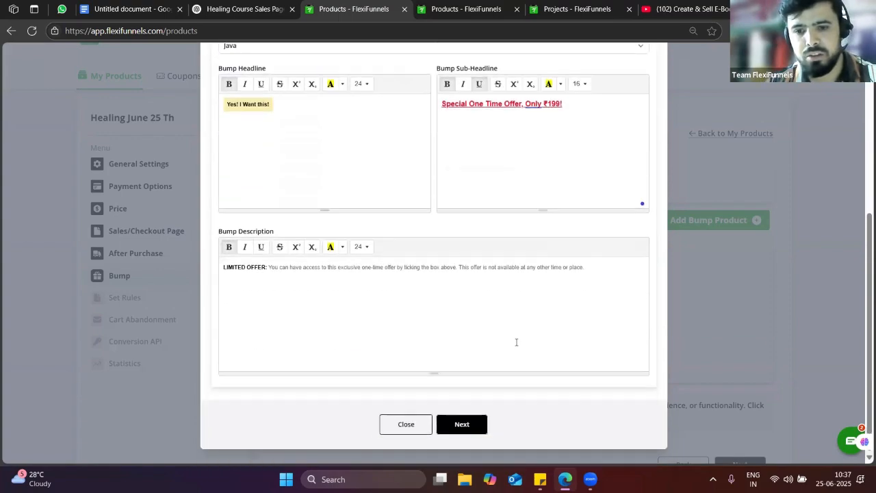
{"action": "left_click", "coordinate": [472, 422]}
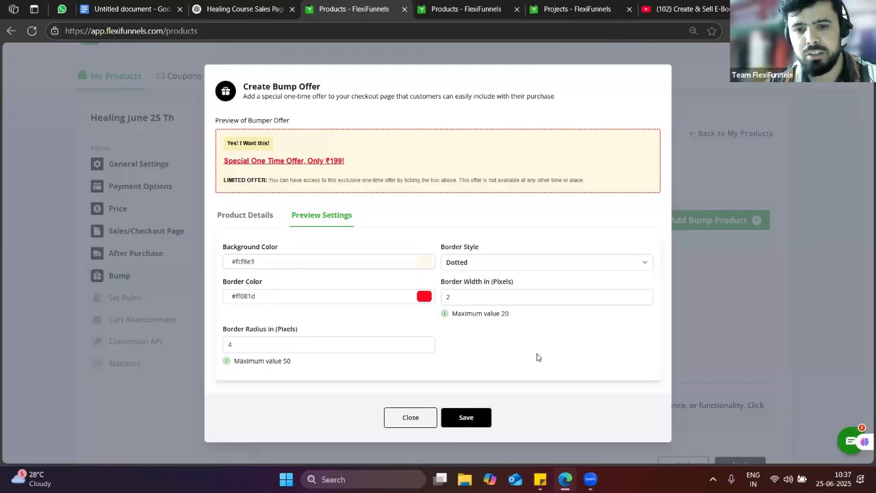
Save the bump offer and the Conversions API step with it left off, then view Statistics
{"action": "left_click", "coordinate": [471, 418]}
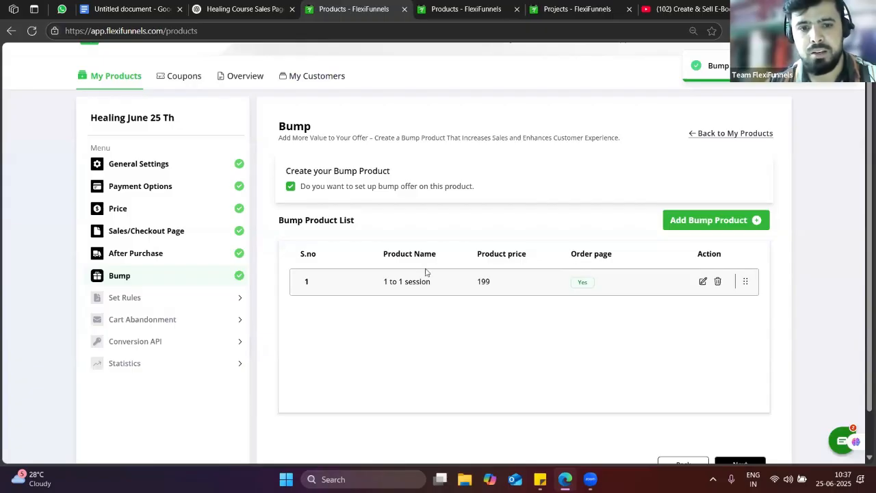
{"action": "left_click", "coordinate": [135, 296]}
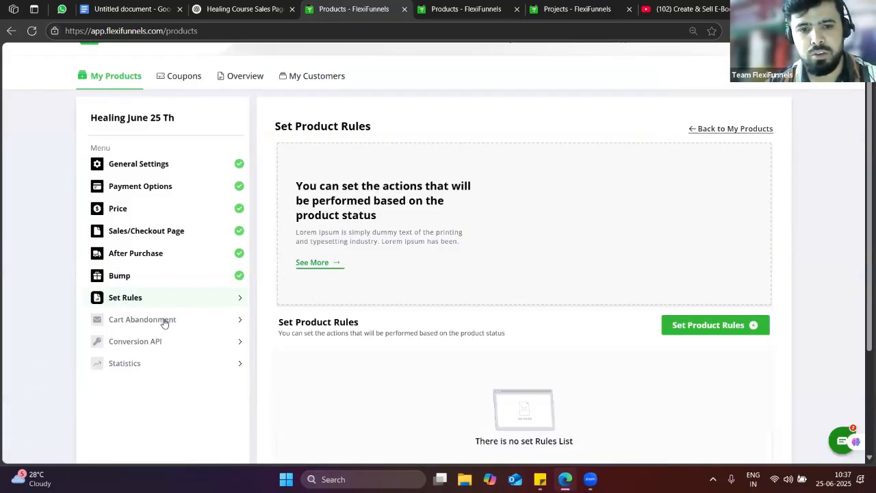
{"action": "left_click", "coordinate": [164, 320]}
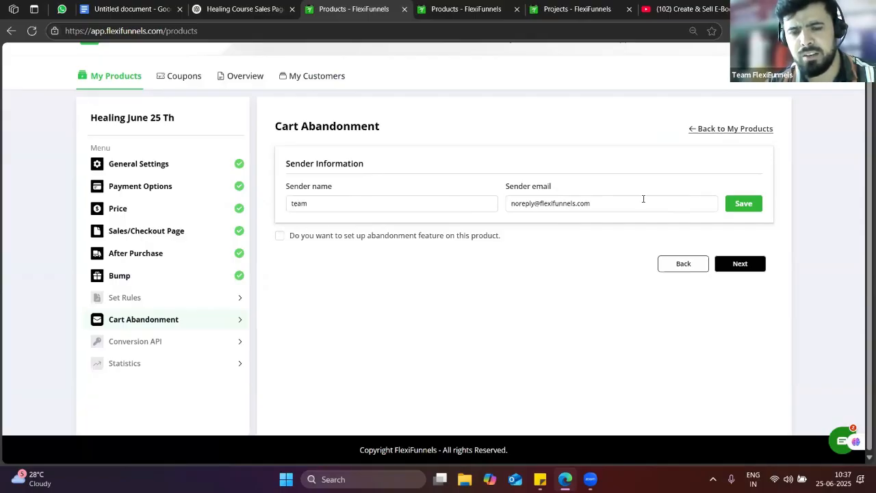
{"action": "left_click", "coordinate": [123, 349]}
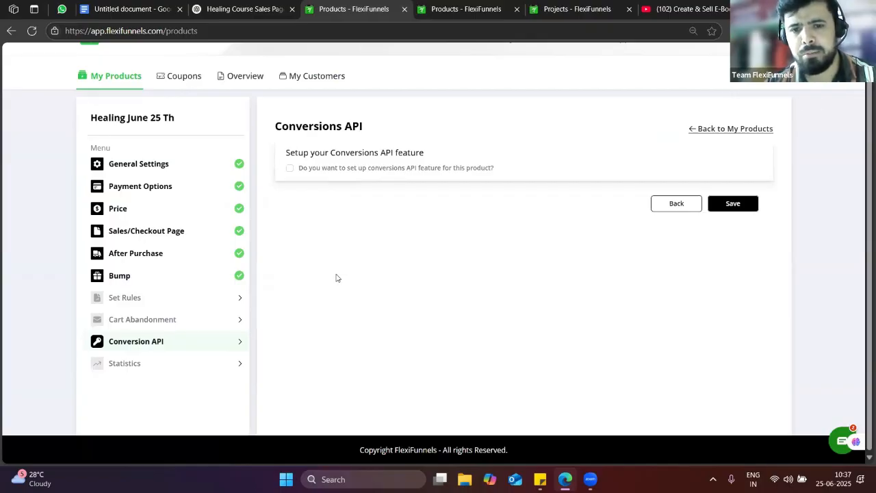
{"action": "scroll", "coordinate": [380, 298], "scroll_direction": "up", "scroll_amount": 1}
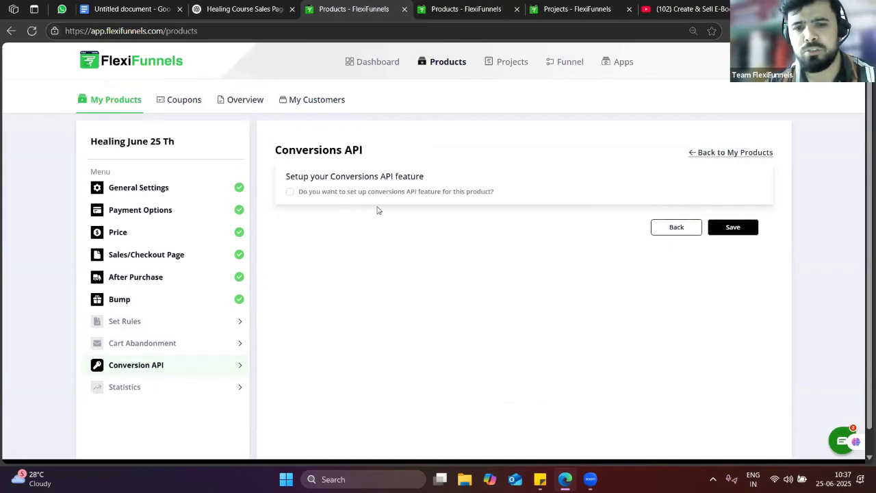
{"action": "left_click", "coordinate": [739, 233]}
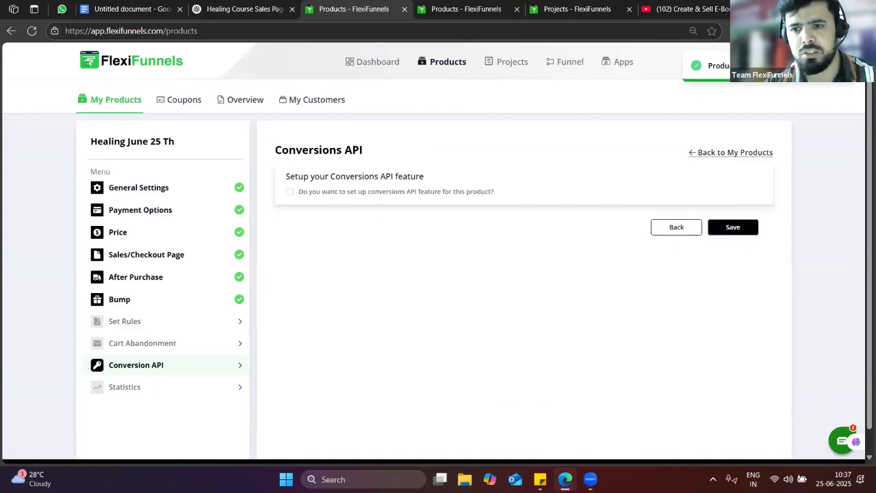
{"action": "left_click", "coordinate": [167, 387]}
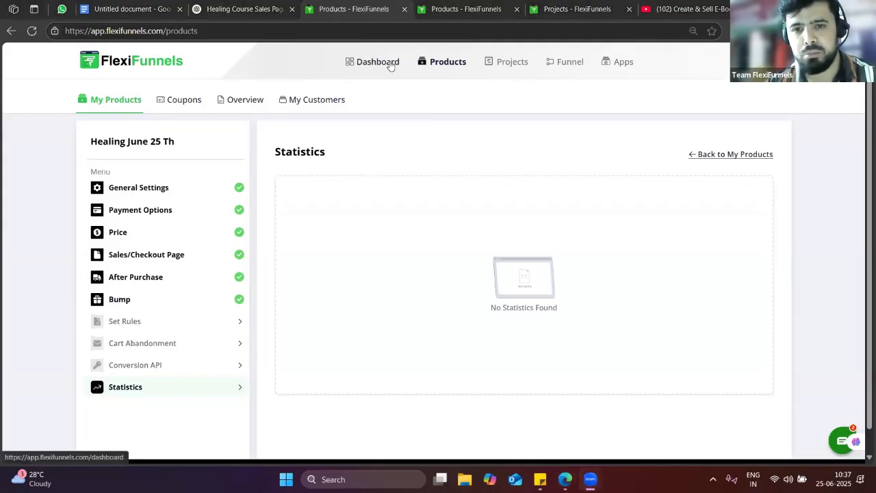
From Projects, open the Healing 25 Th June Demo Sales page for editing in the AI builder
{"action": "left_click", "coordinate": [499, 62]}
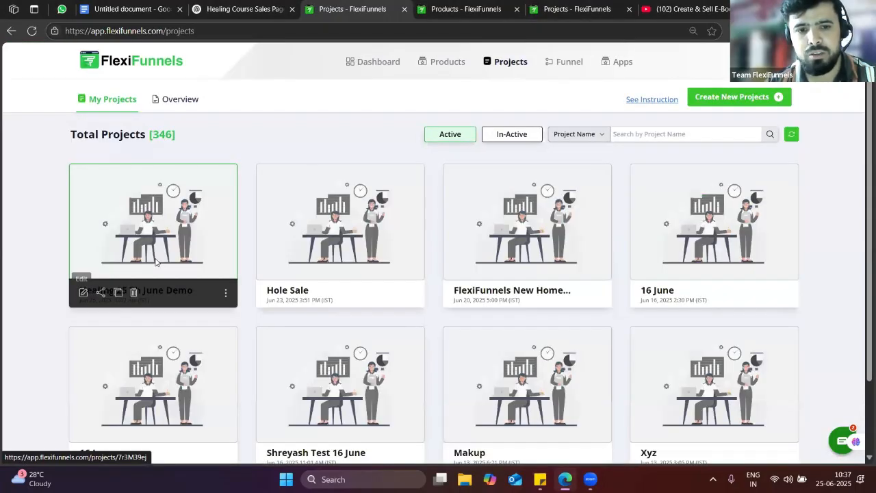
{"action": "left_click", "coordinate": [167, 260]}
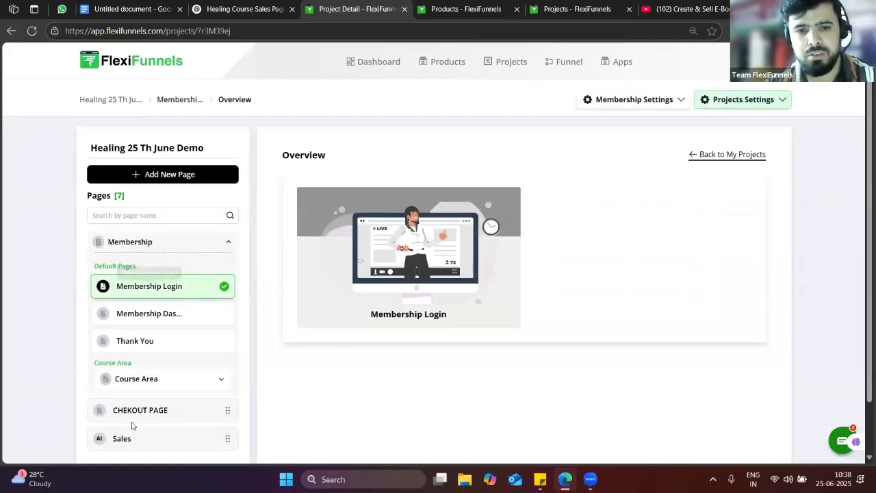
{"action": "scroll", "coordinate": [145, 436], "scroll_direction": "down", "scroll_amount": 1}
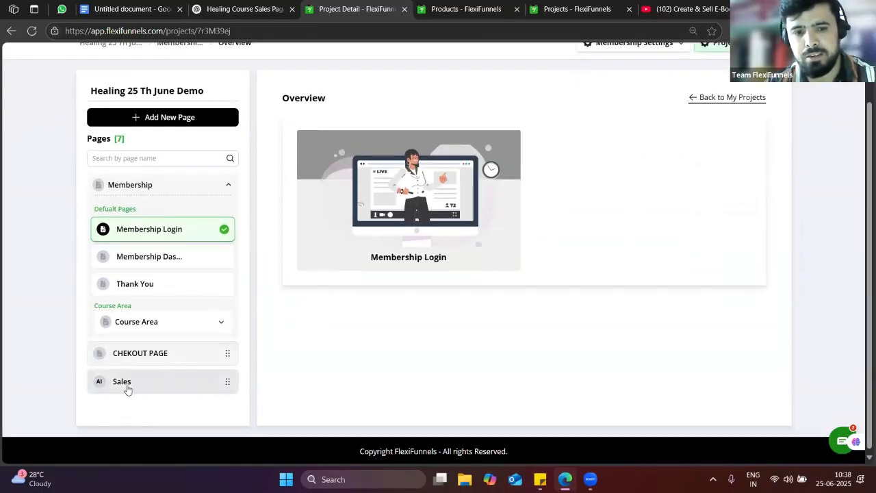
{"action": "left_click", "coordinate": [127, 386]}
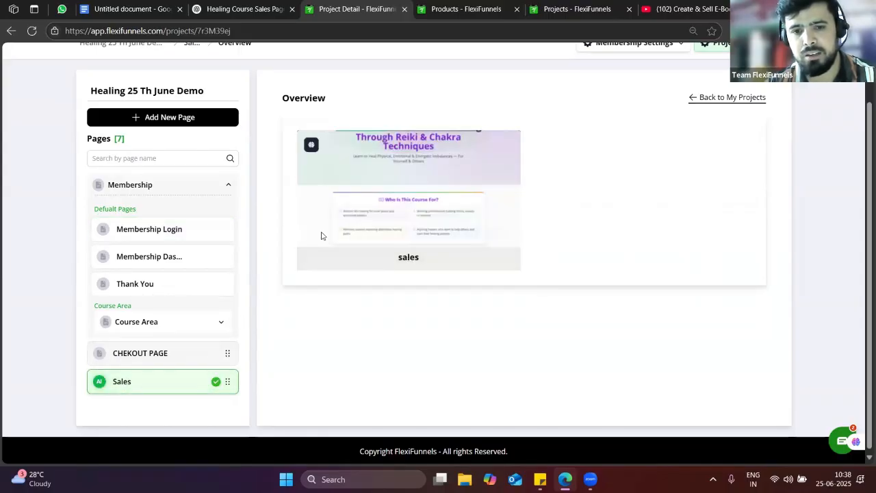
{"action": "left_click", "coordinate": [309, 261]}
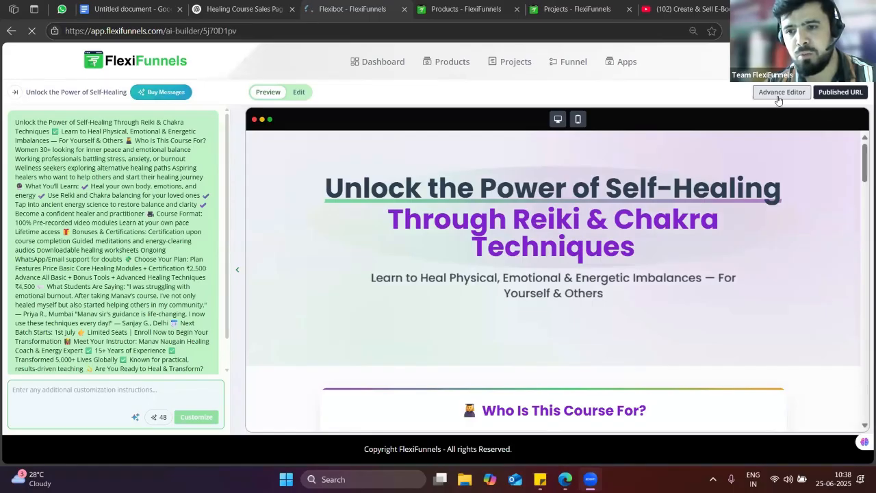
Launch the sales page in the Advance Editor tab, then return to the Flexibot preview
{"action": "left_click", "coordinate": [781, 92]}
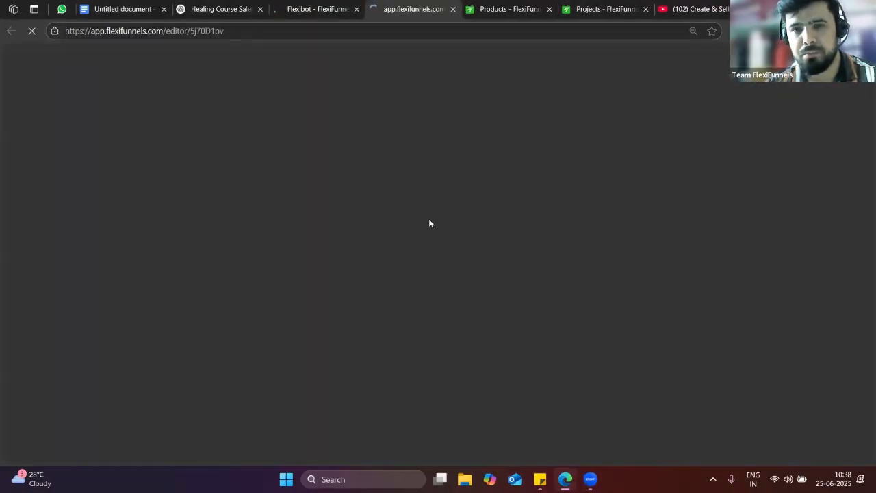
{"action": "left_click", "coordinate": [319, 8]}
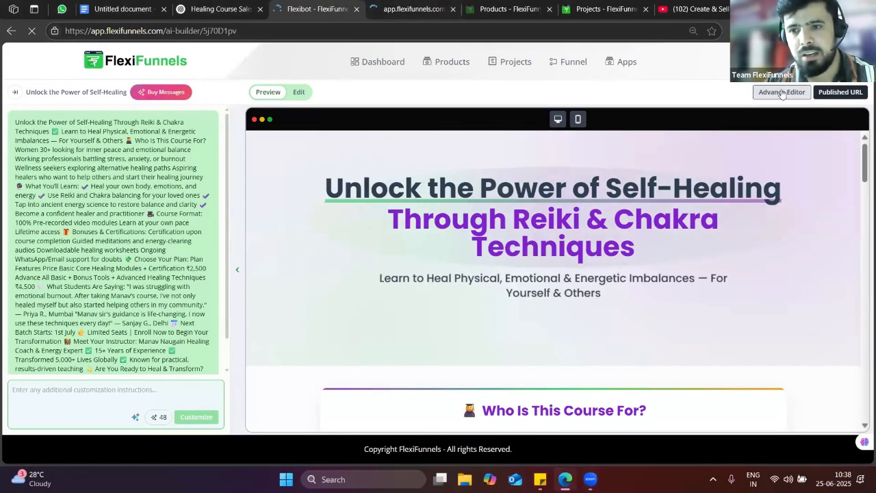
{"action": "left_click", "coordinate": [411, 6]}
{"action": "left_click", "coordinate": [324, 7]}
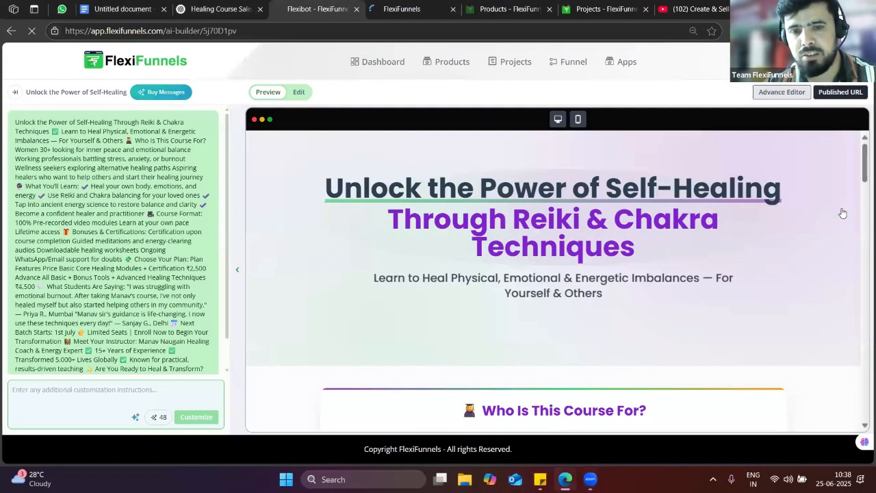
{"action": "scroll", "coordinate": [845, 265], "scroll_direction": "down", "scroll_amount": 10}
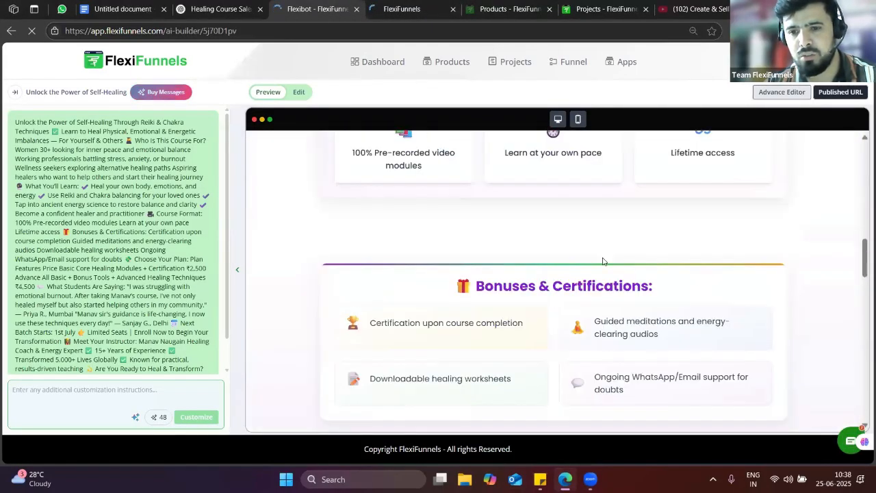
{"action": "scroll", "coordinate": [596, 272], "scroll_direction": "down", "scroll_amount": 7}
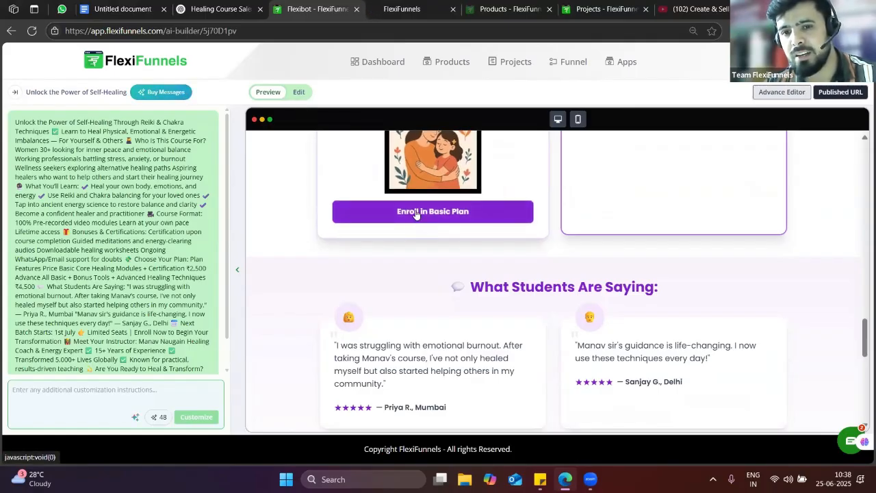
Toggle edit mode off again, confirming the return to Preview
{"action": "left_click", "coordinate": [299, 91]}
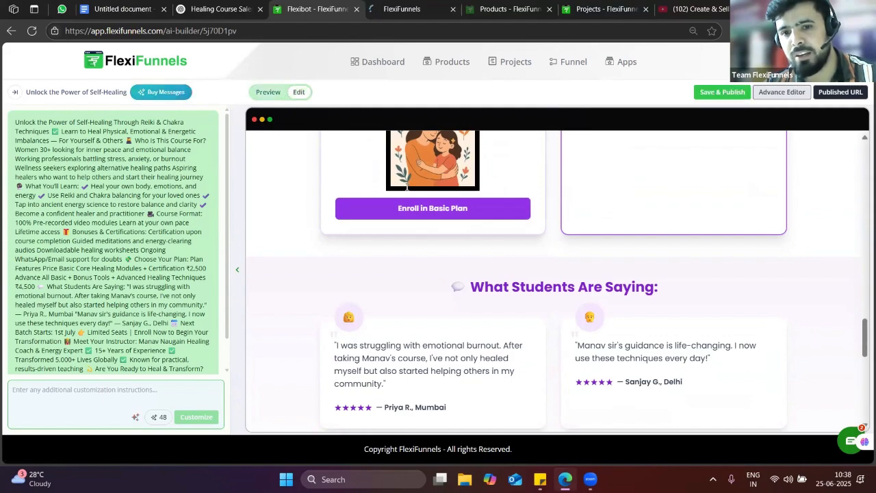
{"action": "left_click", "coordinate": [267, 93]}
{"action": "left_click", "coordinate": [492, 106]}
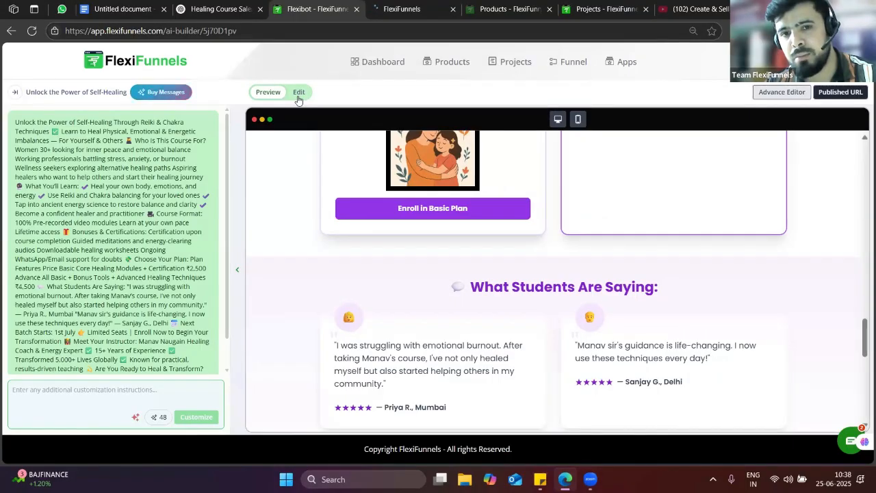
Point the Enroll in Basic Plan button to the 'Healing june 25 th' product and save changes
{"action": "left_click", "coordinate": [300, 94]}
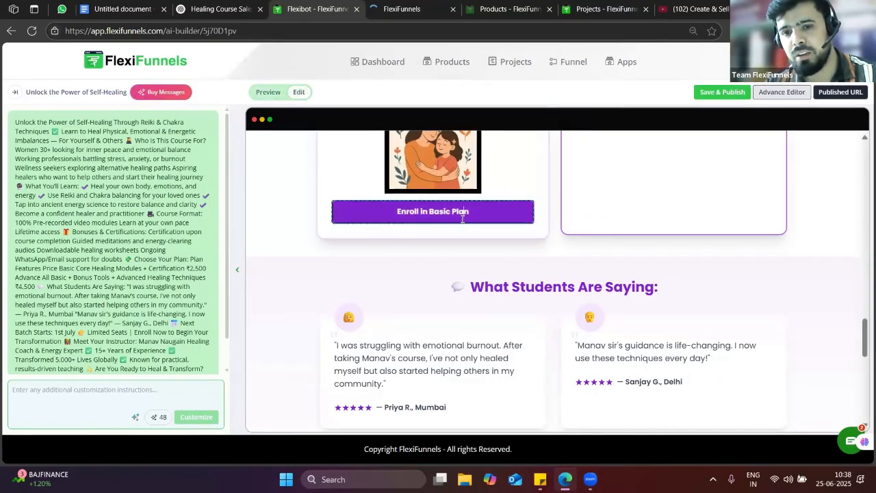
{"action": "left_click", "coordinate": [509, 219]}
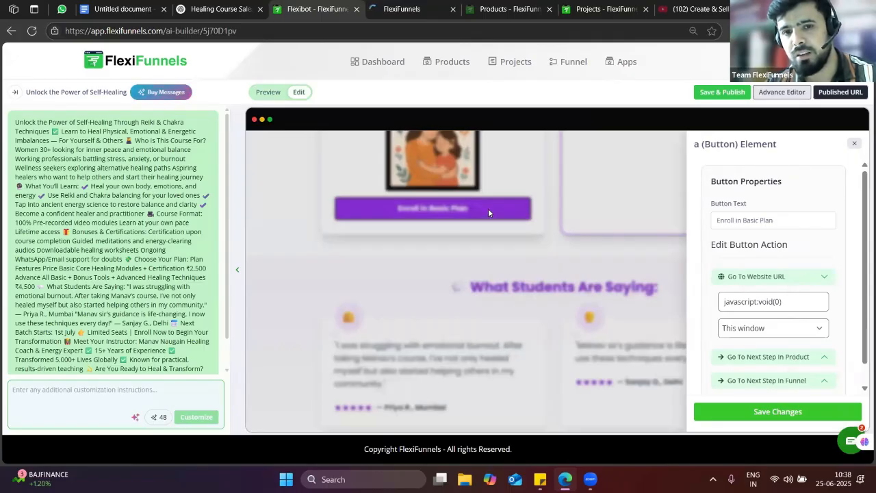
{"action": "scroll", "coordinate": [767, 335], "scroll_direction": "down", "scroll_amount": 1}
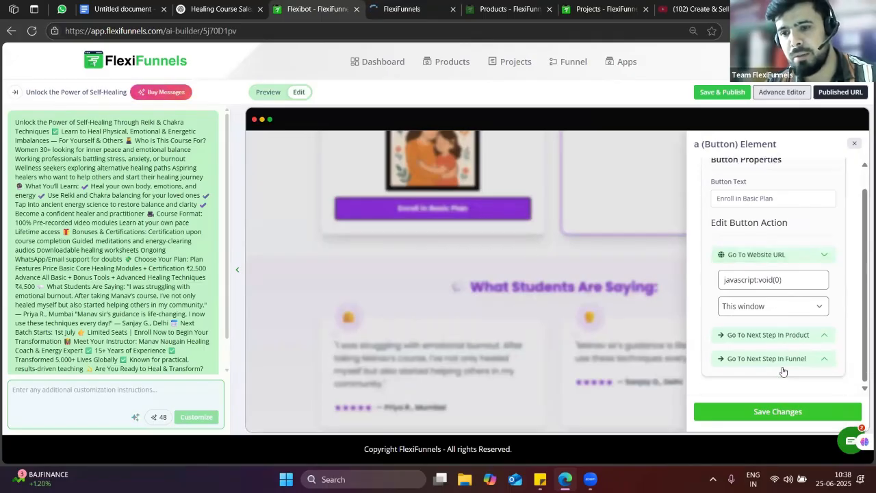
{"action": "left_click", "coordinate": [735, 331]}
{"action": "left_click", "coordinate": [765, 329]}
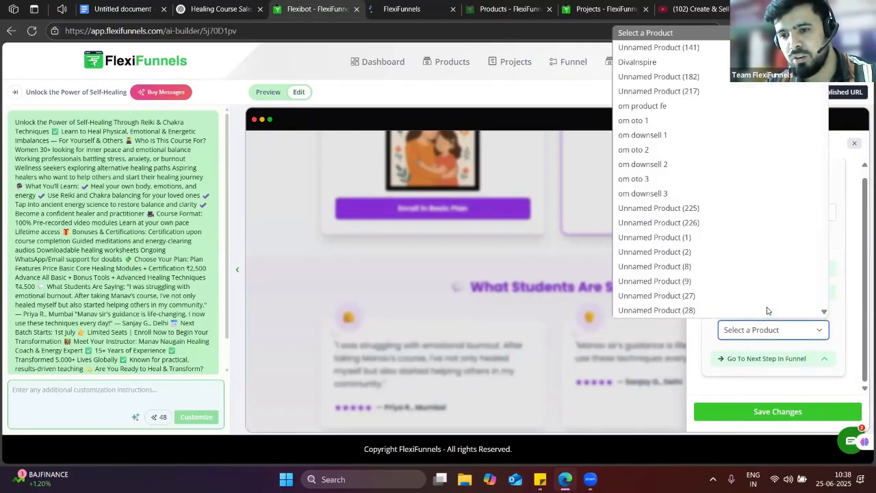
{"action": "scroll", "coordinate": [715, 289], "scroll_direction": "down", "scroll_amount": 5}
{"action": "scroll", "coordinate": [715, 289], "scroll_direction": "down", "scroll_amount": 3}
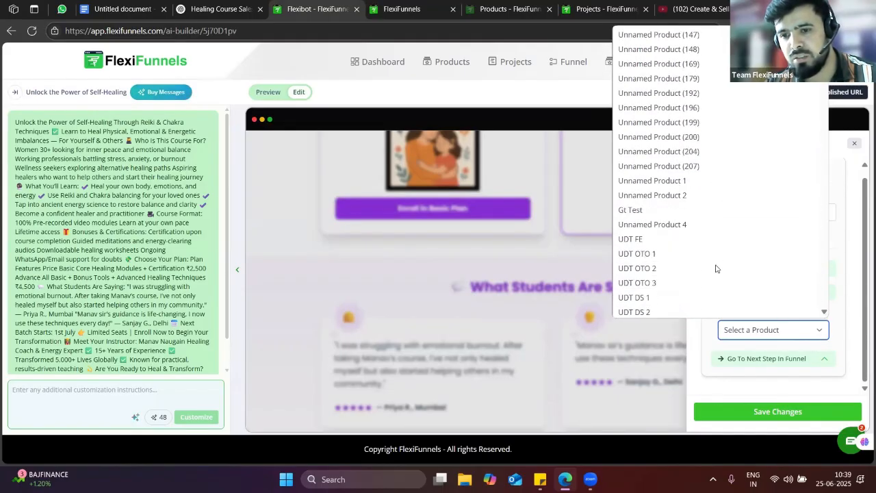
{"action": "scroll", "coordinate": [715, 263], "scroll_direction": "up", "scroll_amount": 10}
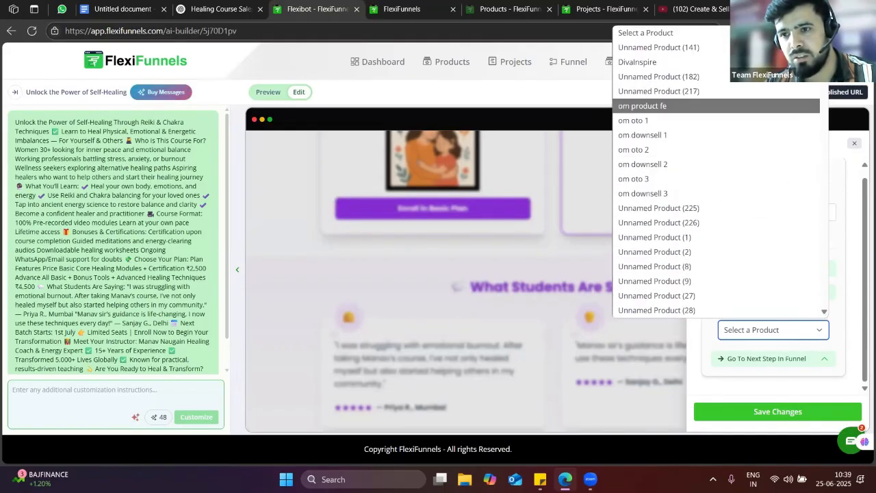
{"action": "scroll", "coordinate": [753, 205], "scroll_direction": "down", "scroll_amount": 15}
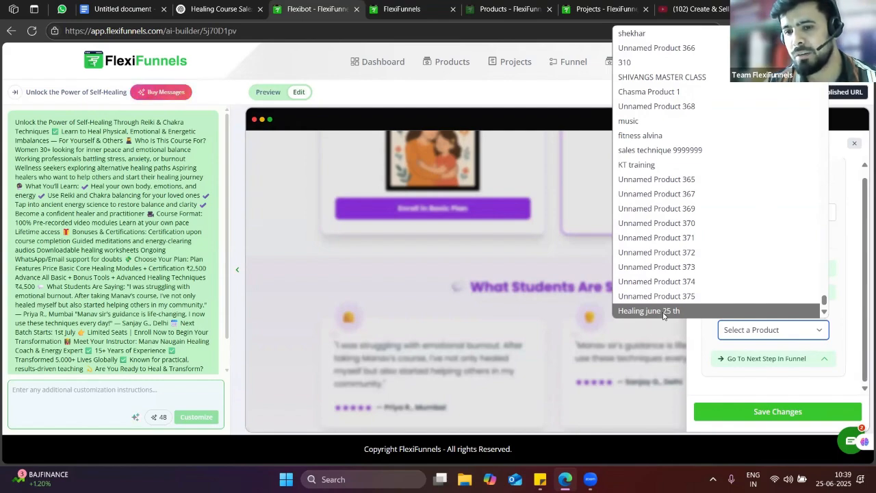
{"action": "left_click", "coordinate": [663, 315]}
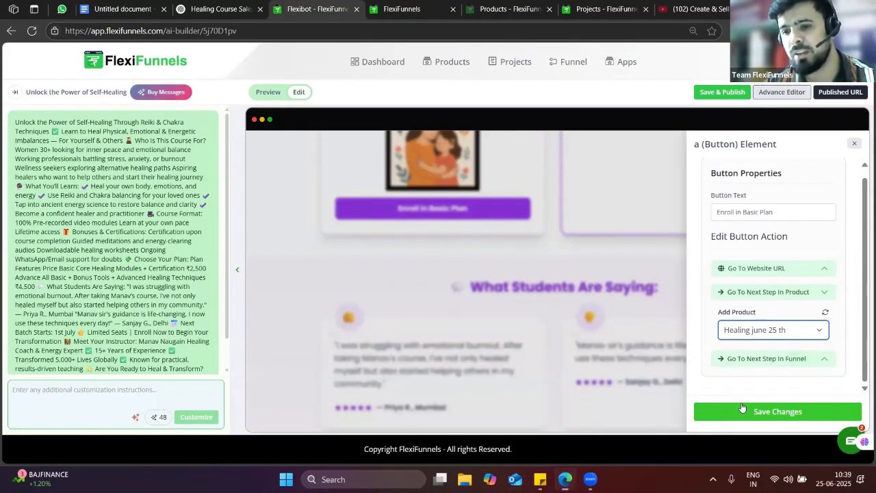
{"action": "left_click", "coordinate": [787, 422]}
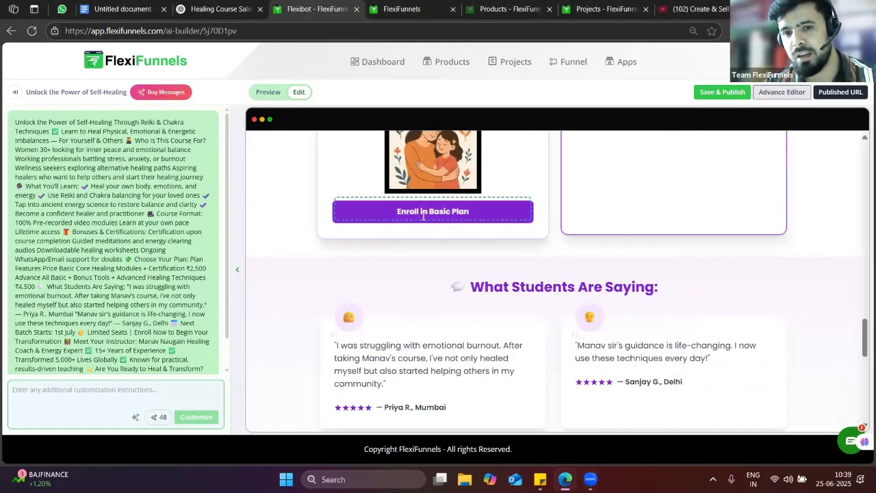
{"action": "scroll", "coordinate": [684, 253], "scroll_direction": "up", "scroll_amount": 3}
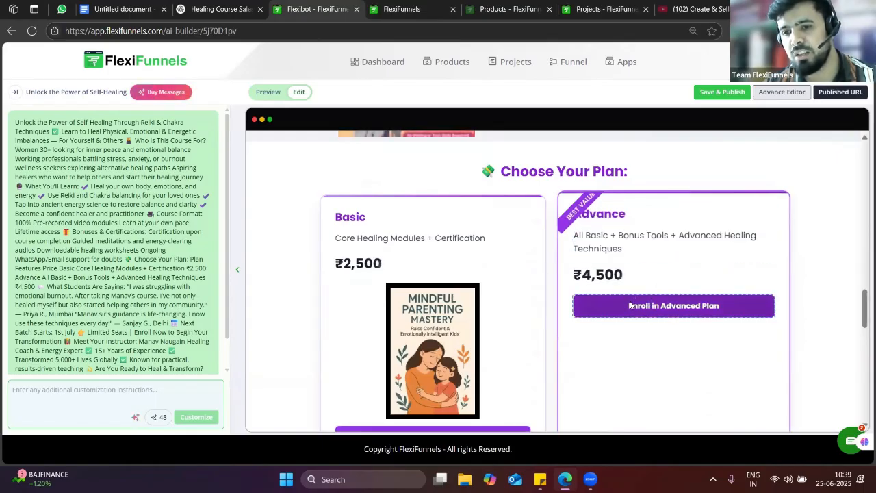
{"action": "scroll", "coordinate": [630, 305], "scroll_direction": "down", "scroll_amount": 3}
{"action": "scroll", "coordinate": [650, 297], "scroll_direction": "up", "scroll_amount": 2}
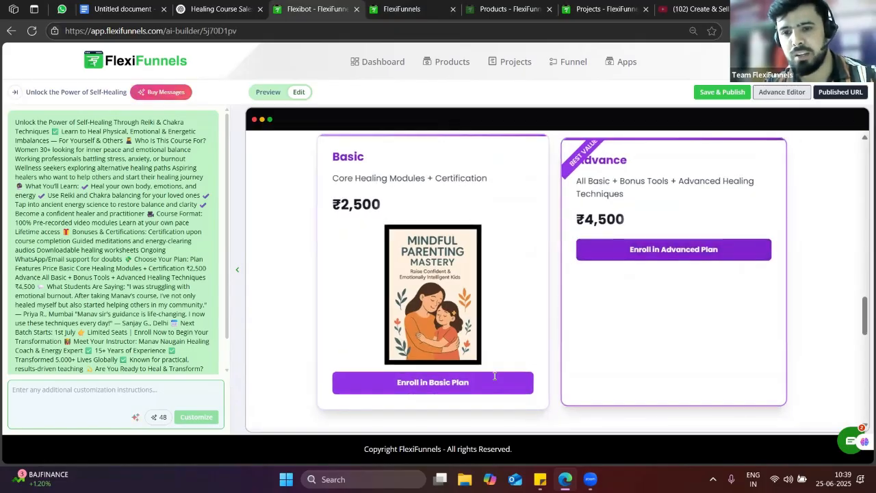
Set the Enroll in Advanced Plan button to go to the 'Healing june 25 th' product and save
{"action": "left_click", "coordinate": [636, 253]}
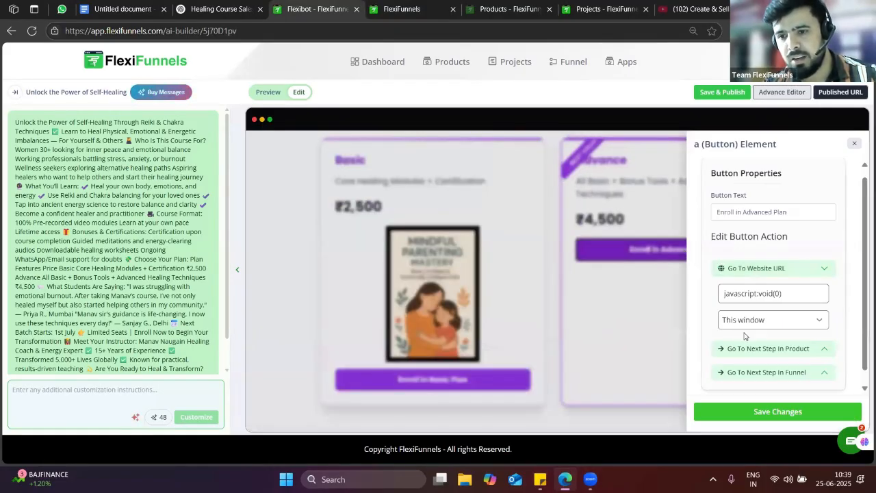
{"action": "scroll", "coordinate": [743, 338], "scroll_direction": "down", "scroll_amount": 1}
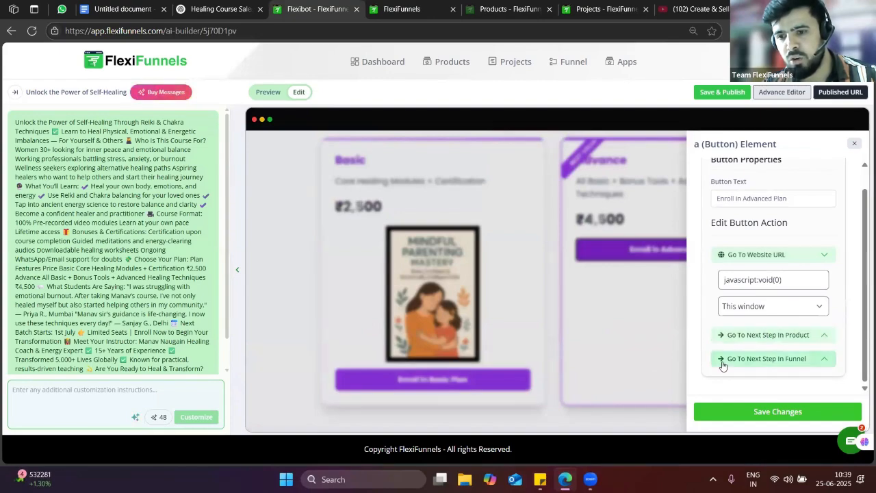
{"action": "left_click", "coordinate": [775, 336]}
{"action": "left_click", "coordinate": [765, 333]}
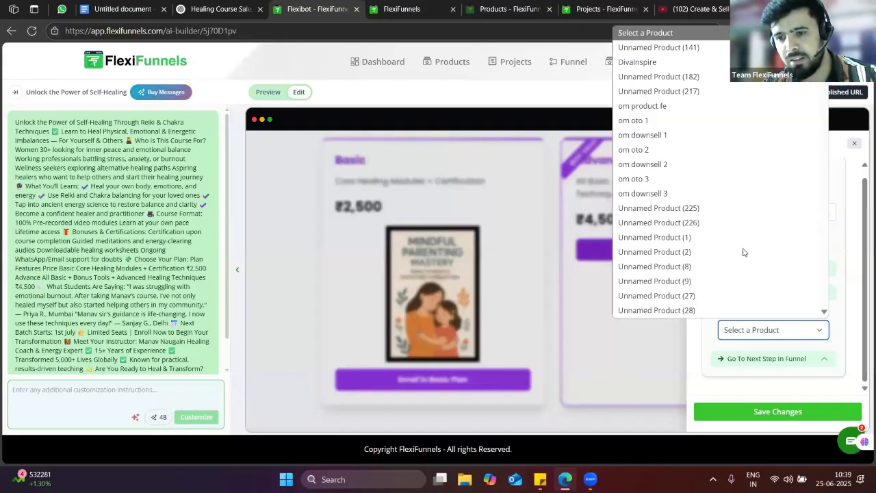
{"action": "scroll", "coordinate": [743, 236], "scroll_direction": "down", "scroll_amount": 5}
{"action": "left_click_drag", "start_coordinate": [824, 65], "coordinate": [682, 192]}
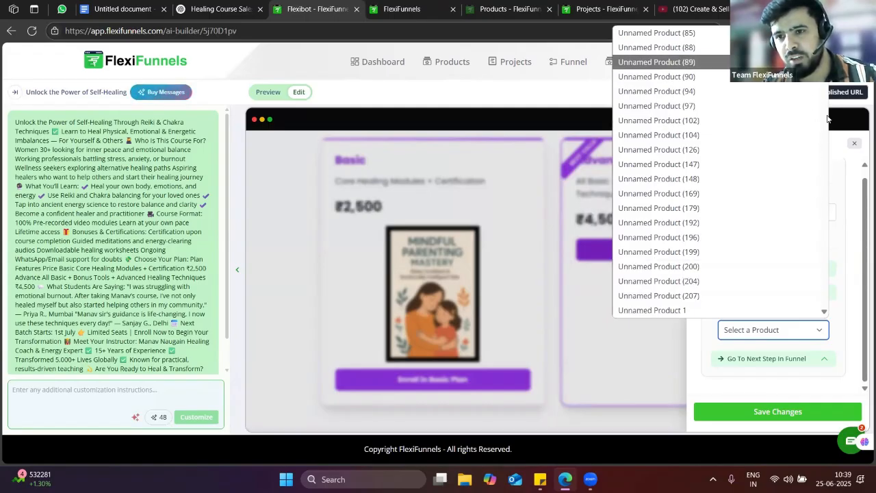
{"action": "mouse_move", "coordinate": [823, 64]}
{"action": "left_mouse_down"}
{"action": "mouse_move", "coordinate": [829, 335]}
{"action": "mouse_move", "coordinate": [751, 326]}
{"action": "left_mouse_up"}
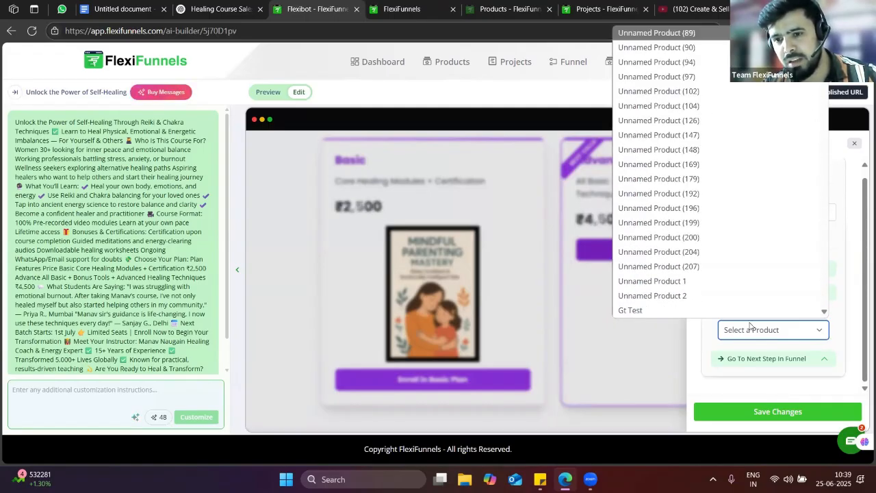
{"action": "left_click", "coordinate": [803, 111]}
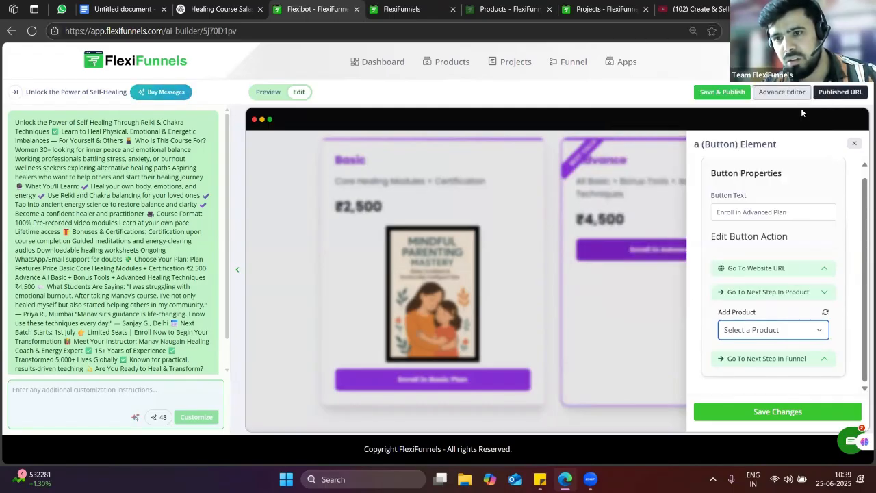
{"action": "left_click", "coordinate": [776, 331]}
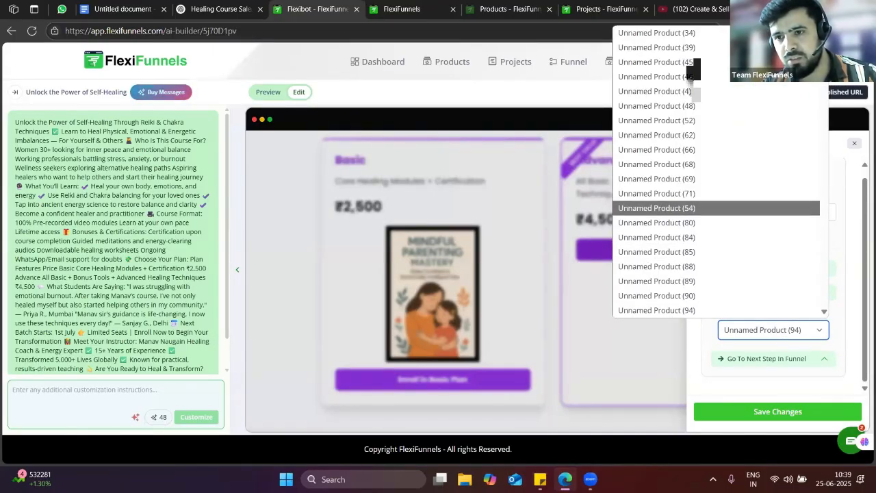
{"action": "mouse_move", "coordinate": [824, 57]}
{"action": "left_mouse_down"}
{"action": "mouse_move", "coordinate": [816, 238]}
{"action": "mouse_move", "coordinate": [826, 315]}
{"action": "left_mouse_up"}
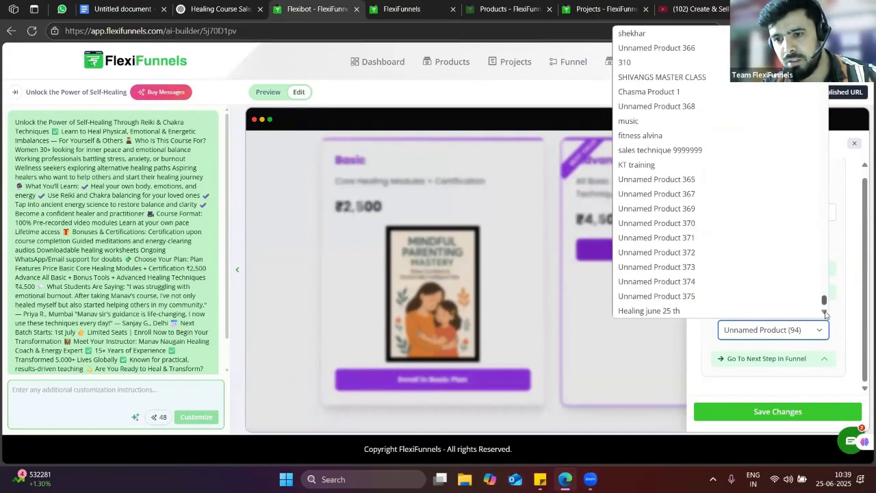
{"action": "left_click", "coordinate": [779, 384]}
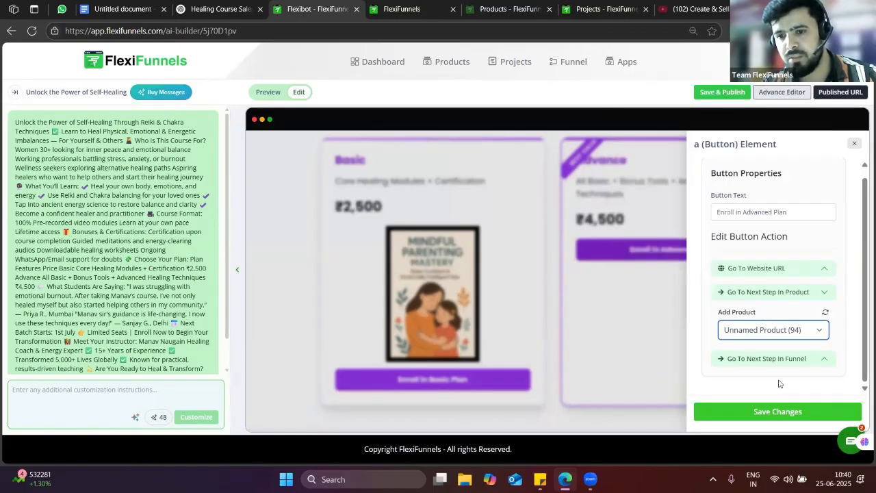
{"action": "left_click", "coordinate": [750, 412]}
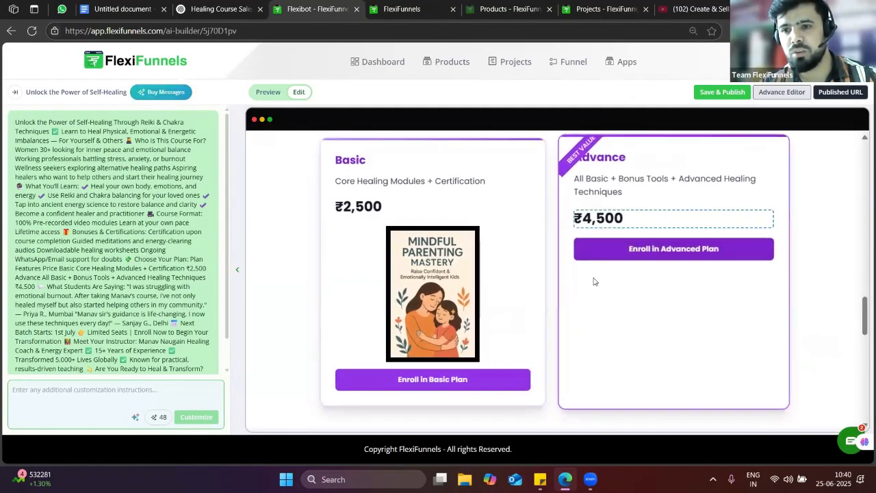
Save & Publish the sales page, then open its Published URL in a new tab
{"action": "left_click", "coordinate": [736, 94]}
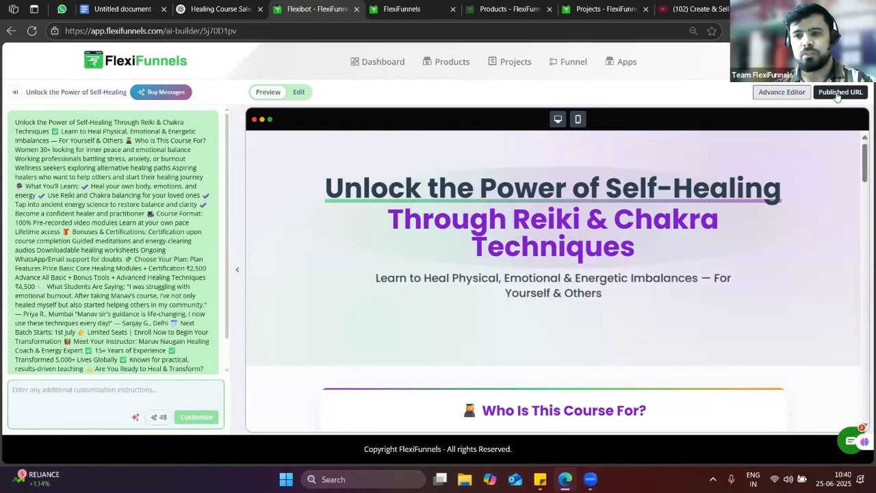
{"action": "left_click", "coordinate": [841, 93]}
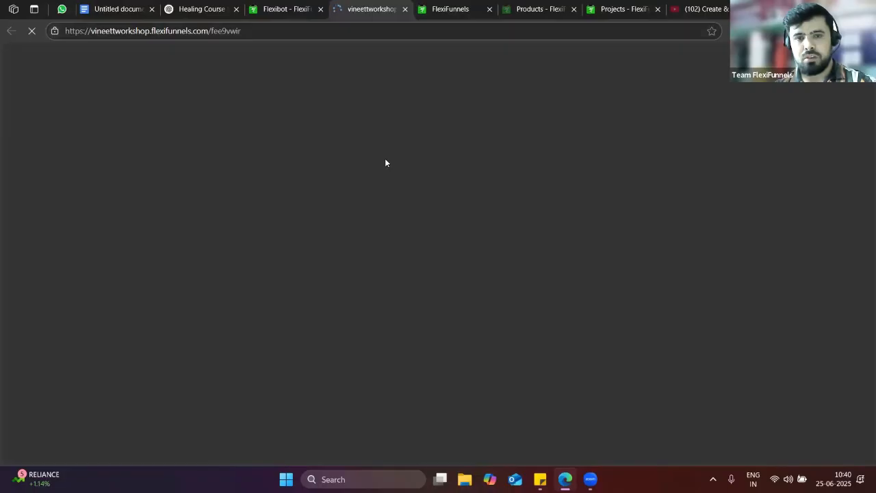
Confirm the live page's Basic Plan enrolment opens the checkout page, then return to the Flexibot preview
{"action": "scroll", "coordinate": [400, 243], "scroll_direction": "down", "scroll_amount": 15}
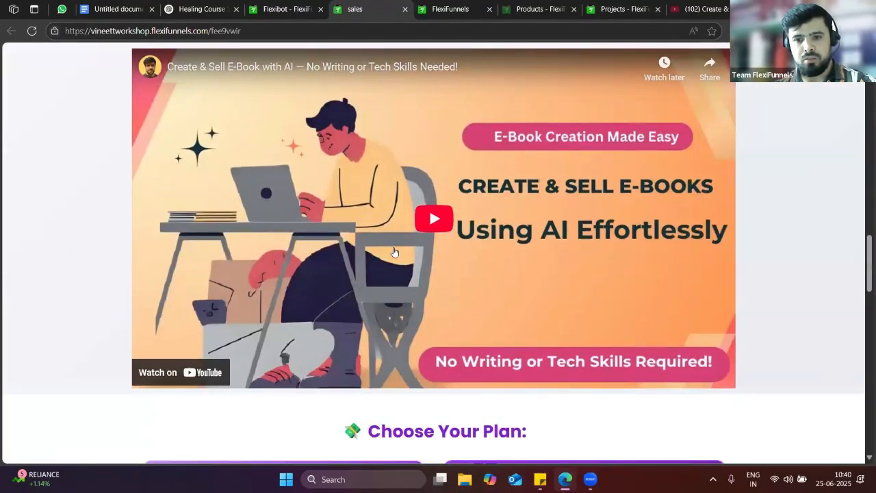
{"action": "scroll", "coordinate": [394, 252], "scroll_direction": "up", "scroll_amount": 6}
{"action": "scroll", "coordinate": [394, 252], "scroll_direction": "up", "scroll_amount": 6}
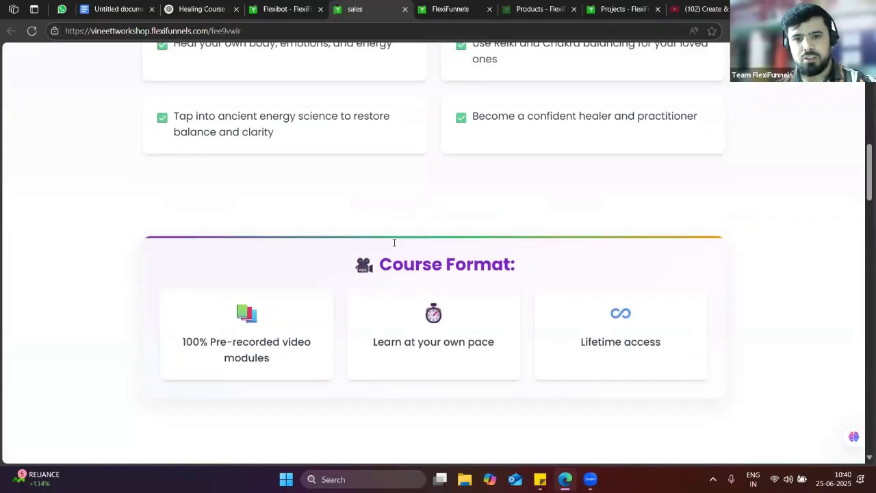
{"action": "scroll", "coordinate": [393, 240], "scroll_direction": "down", "scroll_amount": 9}
{"action": "scroll", "coordinate": [392, 239], "scroll_direction": "down", "scroll_amount": 9}
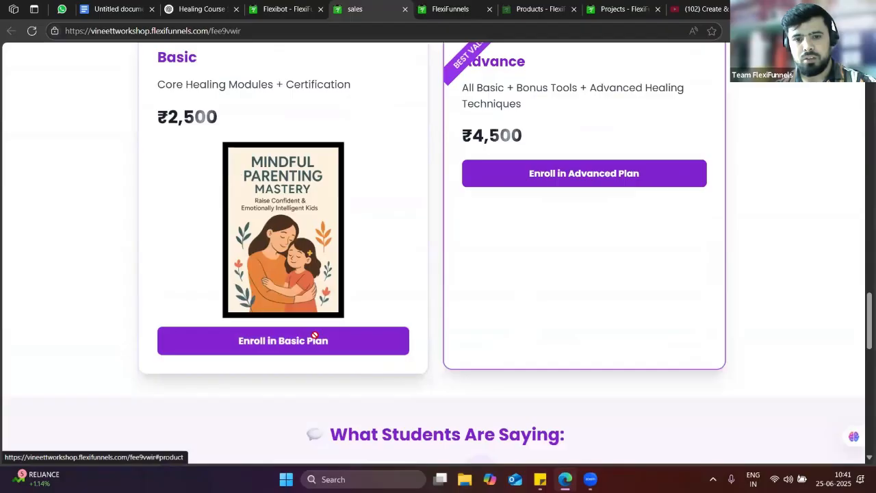
{"action": "left_click", "coordinate": [309, 340]}
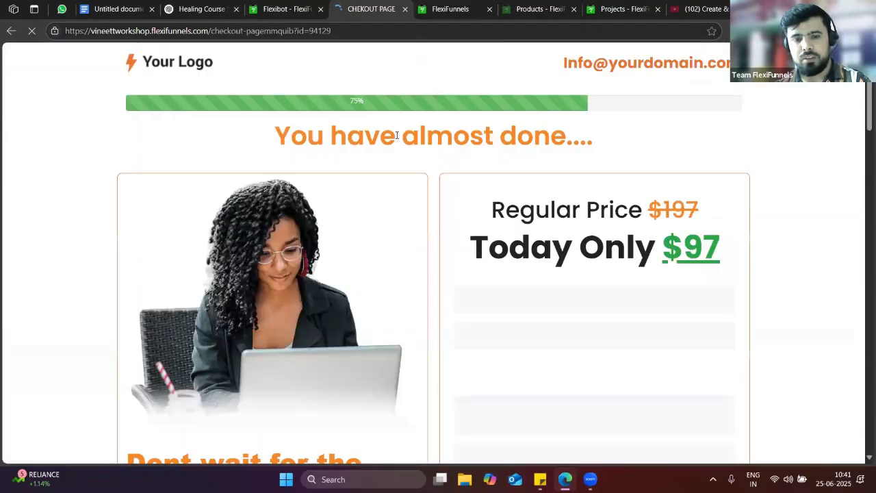
{"action": "left_click", "coordinate": [315, 5]}
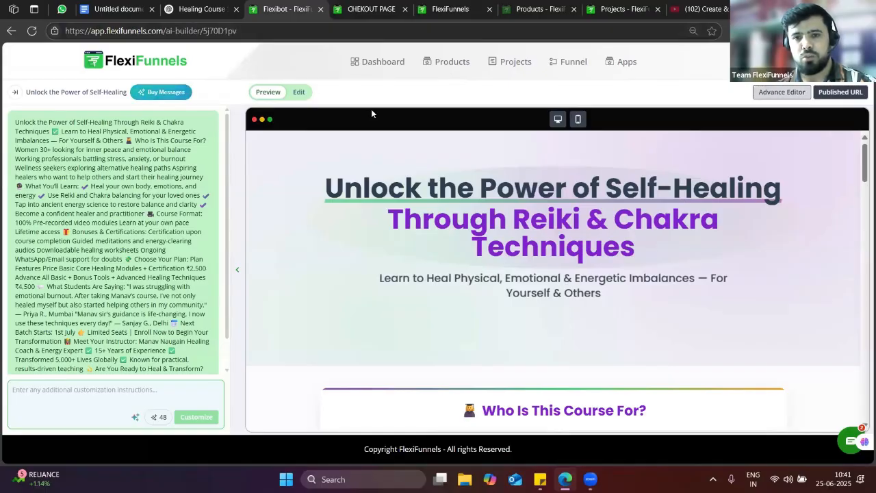
In the full editor, verify the enroll button's Advanced Settings action is 'Go To Next Step In Product'
{"action": "left_click", "coordinate": [780, 92]}
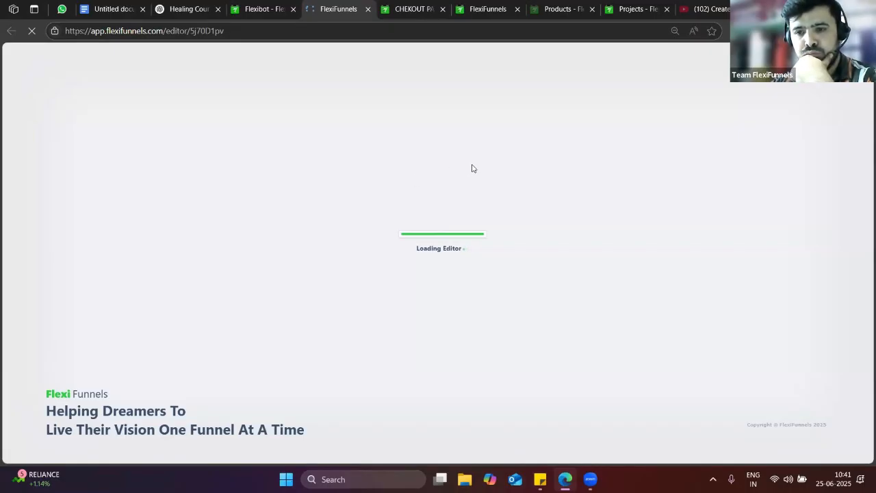
{"action": "scroll", "coordinate": [561, 288], "scroll_direction": "down", "scroll_amount": 6}
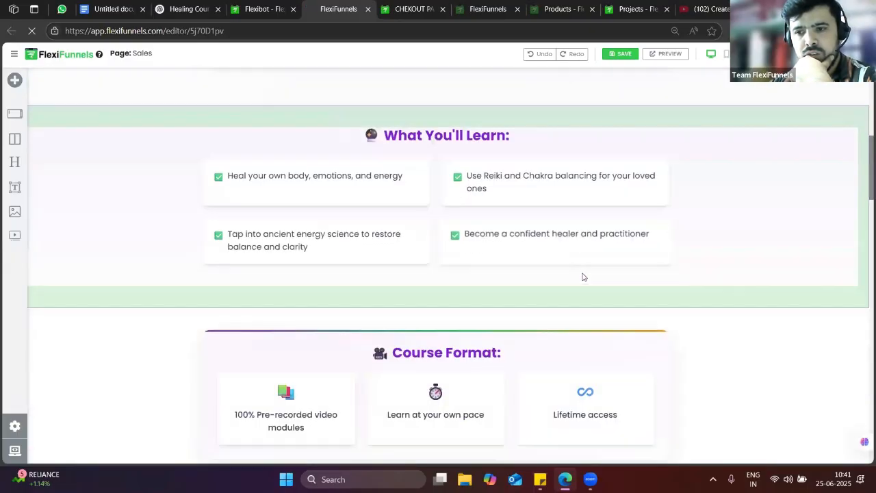
{"action": "scroll", "coordinate": [582, 277], "scroll_direction": "down", "scroll_amount": 15}
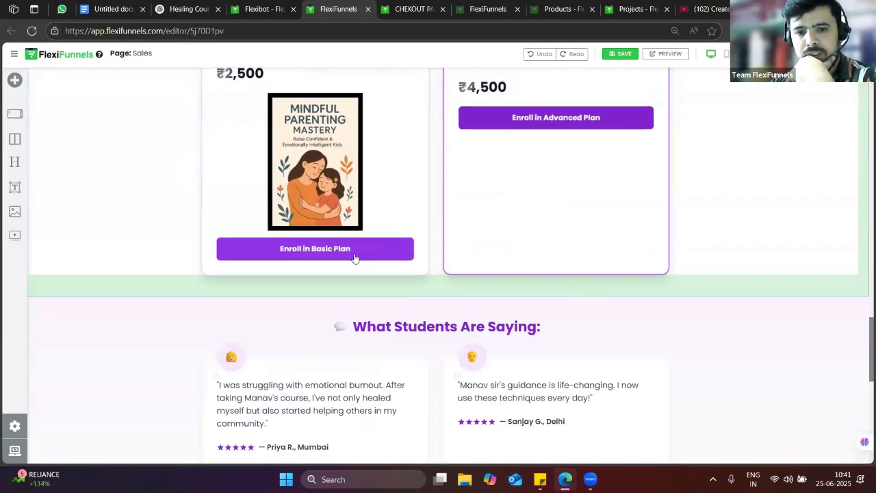
{"action": "mouse_move", "coordinate": [395, 253]}
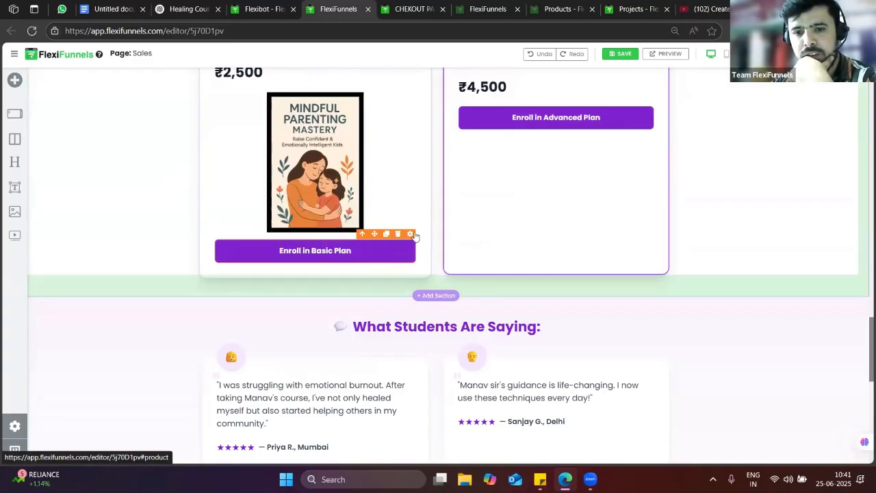
{"action": "left_click", "coordinate": [411, 234]}
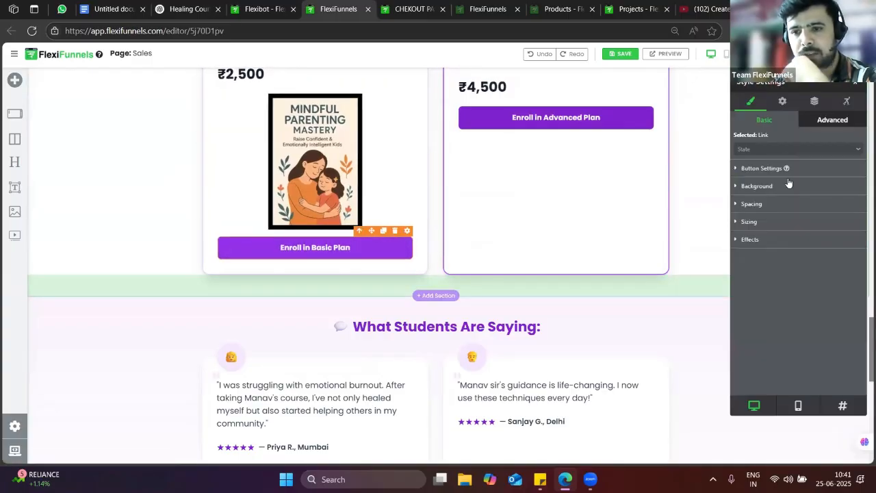
{"action": "left_click", "coordinate": [782, 102]}
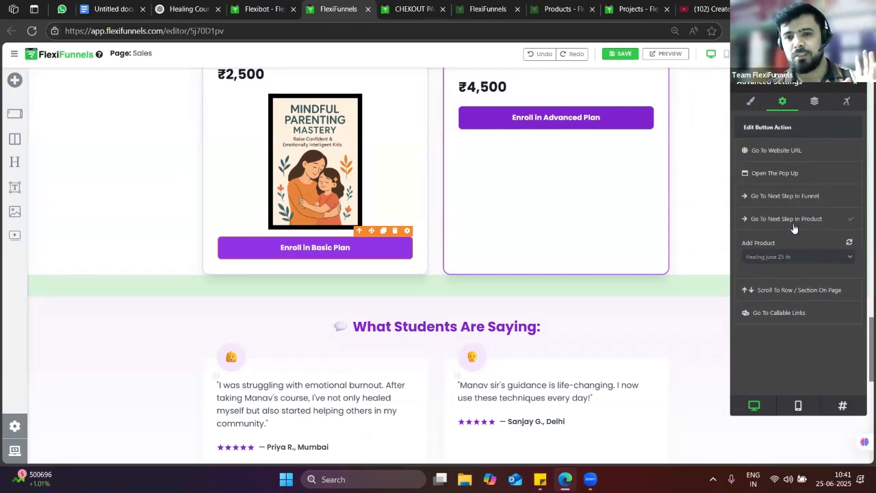
{"action": "left_click", "coordinate": [855, 83]}
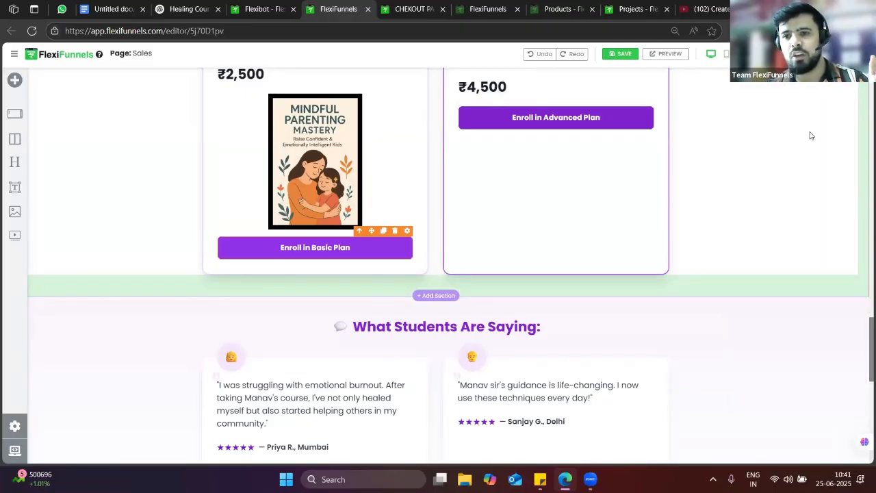
Bring the live sales page tab back into view
{"action": "scroll", "coordinate": [807, 137], "scroll_direction": "up", "scroll_amount": 15}
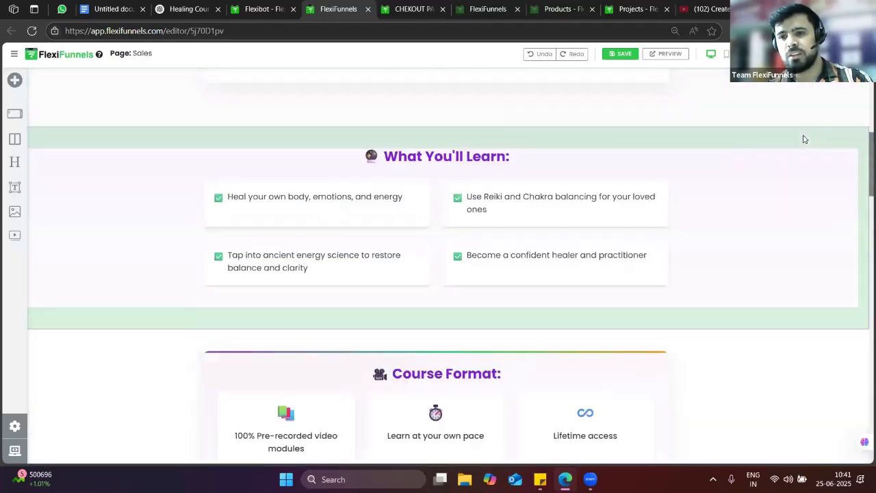
{"action": "scroll", "coordinate": [805, 138], "scroll_direction": "up", "scroll_amount": 6}
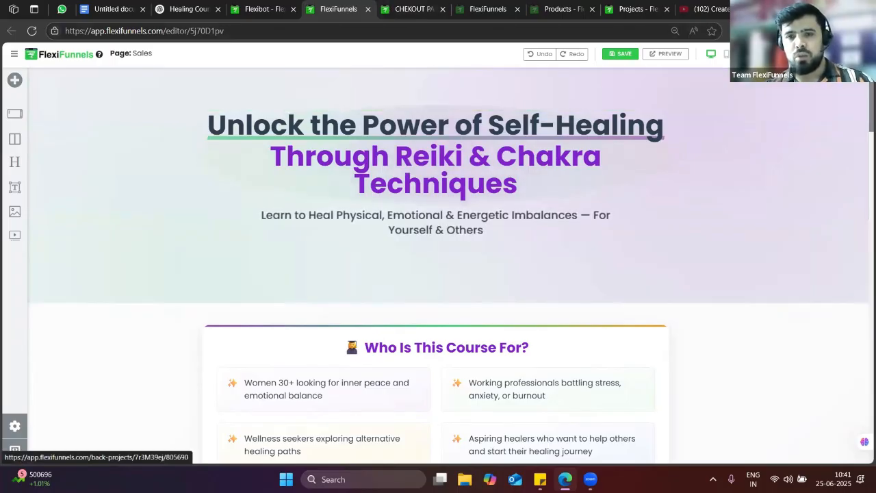
{"action": "left_click", "coordinate": [414, 8]}
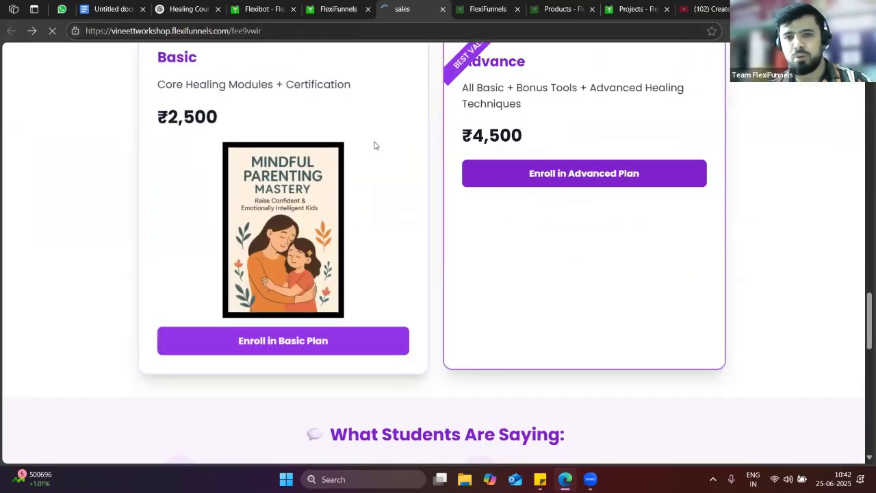
Close the duplicate sales page editor tab
{"action": "left_click", "coordinate": [336, 10]}
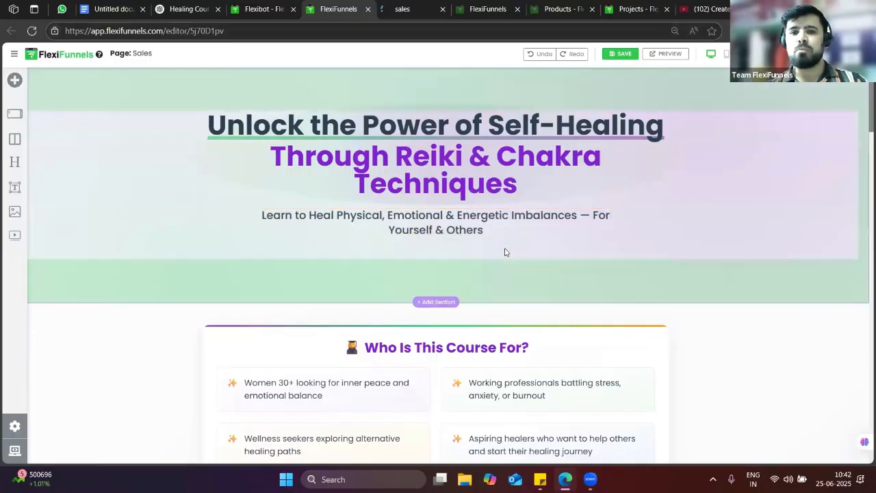
{"action": "left_click", "coordinate": [419, 10]}
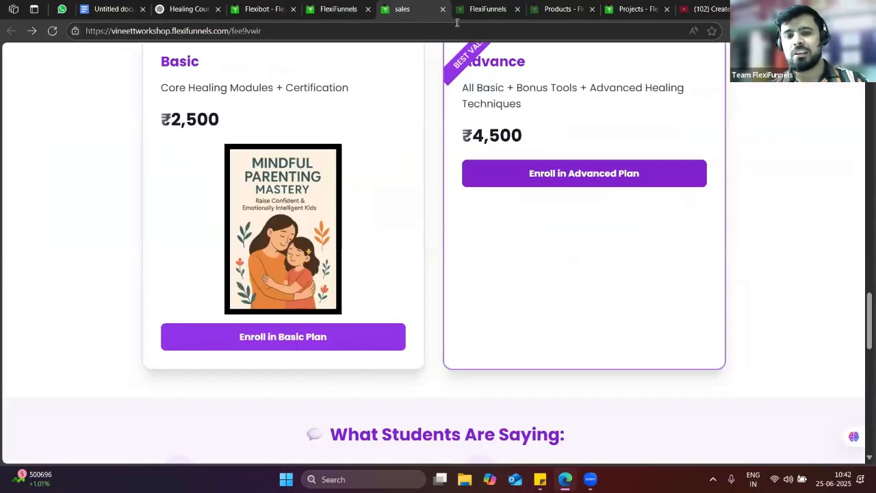
{"action": "left_click", "coordinate": [510, 9]}
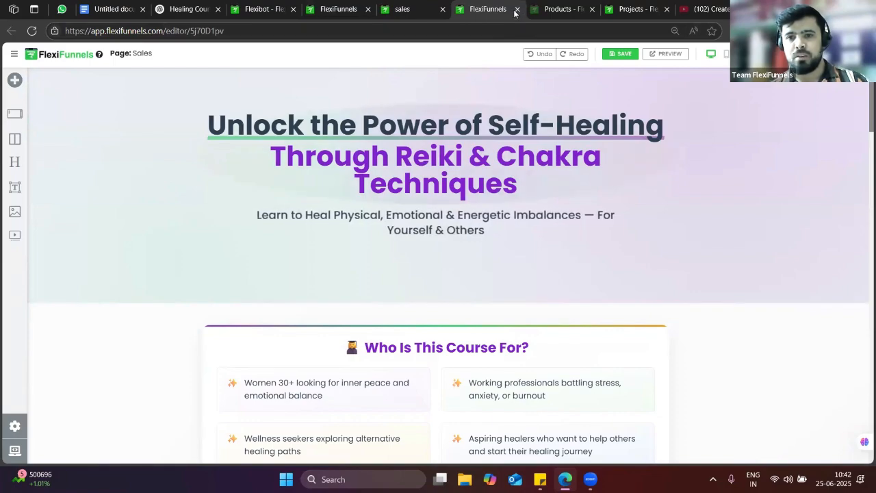
{"action": "left_click", "coordinate": [516, 11]}
{"action": "key", "text": "ctrl+shift+Tab"}
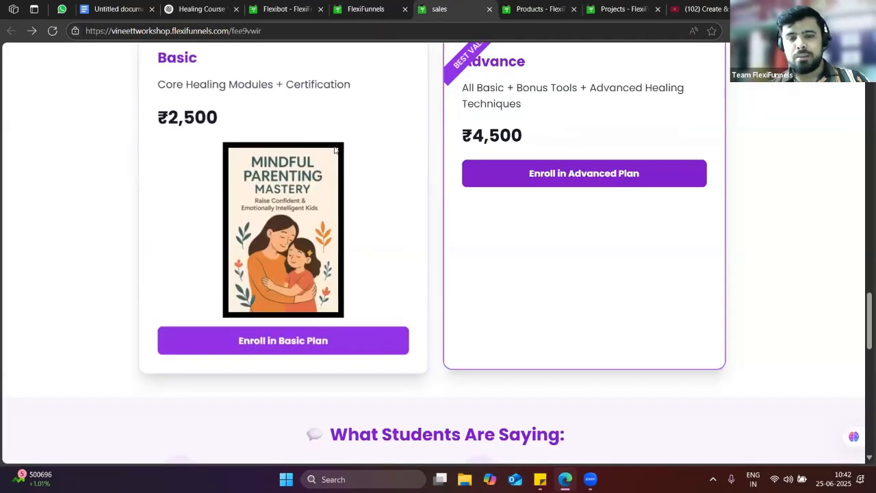
Enroll in the Advanced Plan and review the checkout totalling INR 200.00 with the ₹199 session bump
{"action": "scroll", "coordinate": [401, 235], "scroll_direction": "up", "scroll_amount": 15}
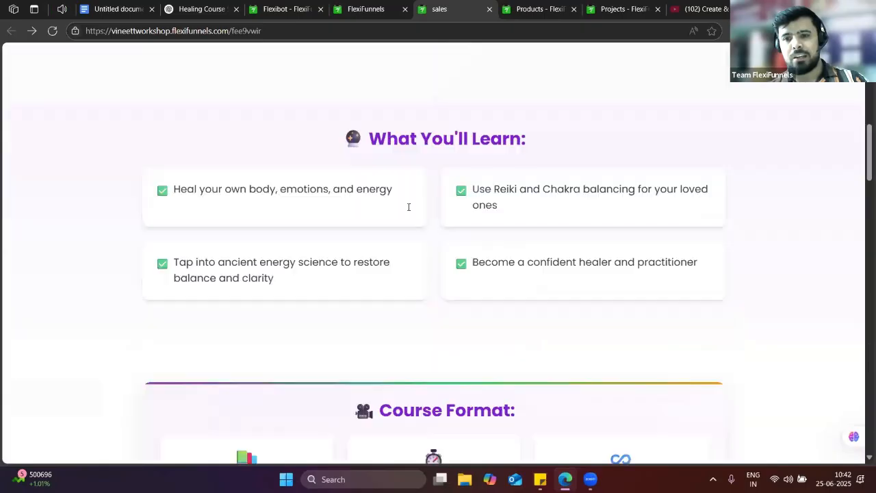
{"action": "scroll", "coordinate": [409, 207], "scroll_direction": "up", "scroll_amount": 7}
{"action": "scroll", "coordinate": [381, 228], "scroll_direction": "down", "scroll_amount": 7}
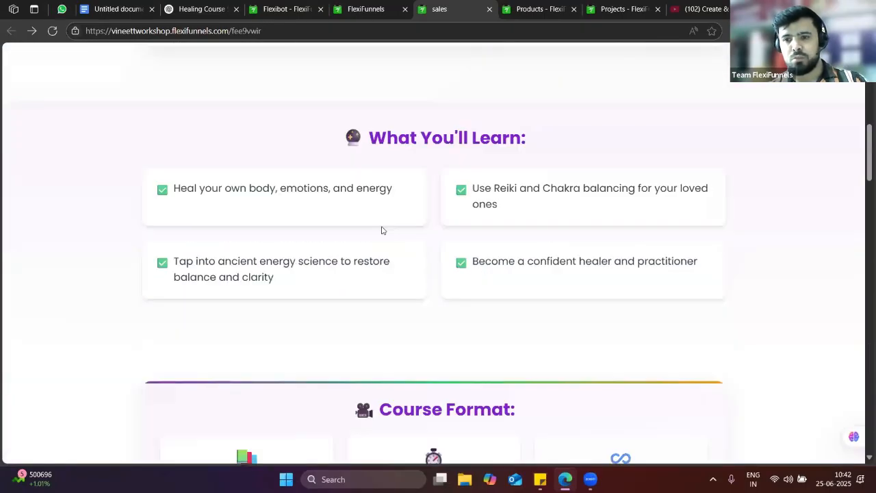
{"action": "scroll", "coordinate": [382, 230], "scroll_direction": "down", "scroll_amount": 15}
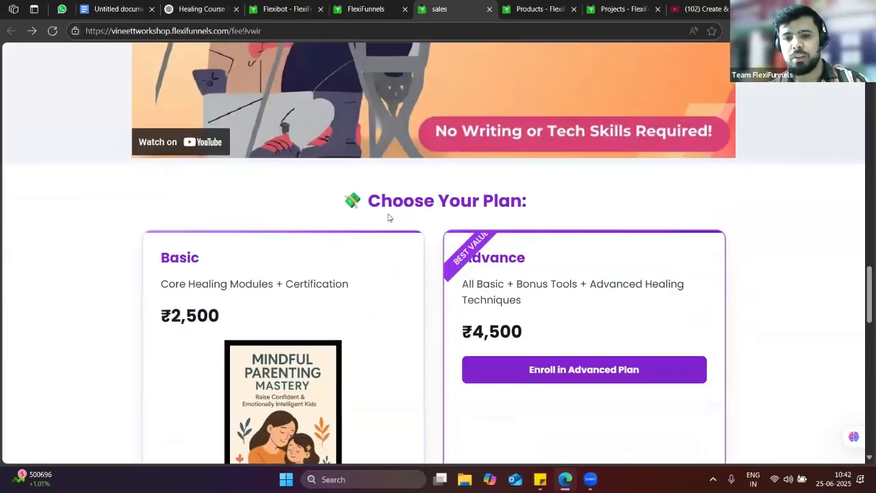
{"action": "scroll", "coordinate": [388, 217], "scroll_direction": "down", "scroll_amount": 3}
{"action": "scroll", "coordinate": [515, 207], "scroll_direction": "up", "scroll_amount": 2}
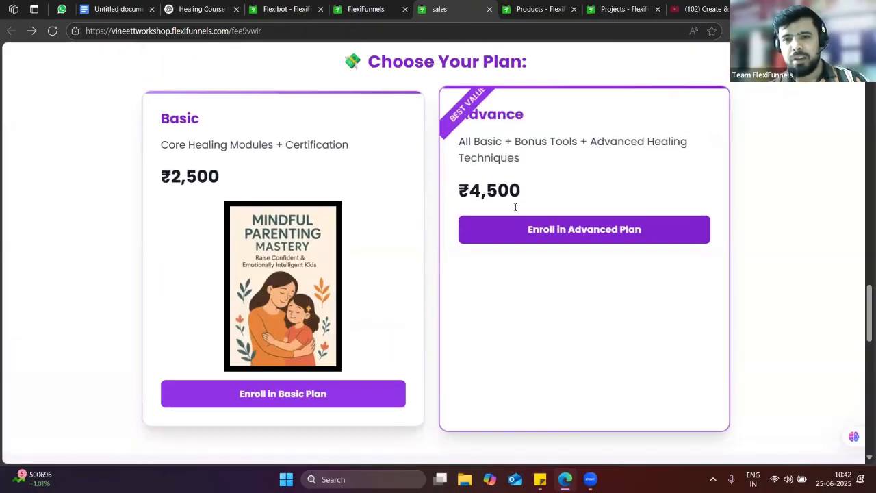
{"action": "left_click", "coordinate": [565, 221]}
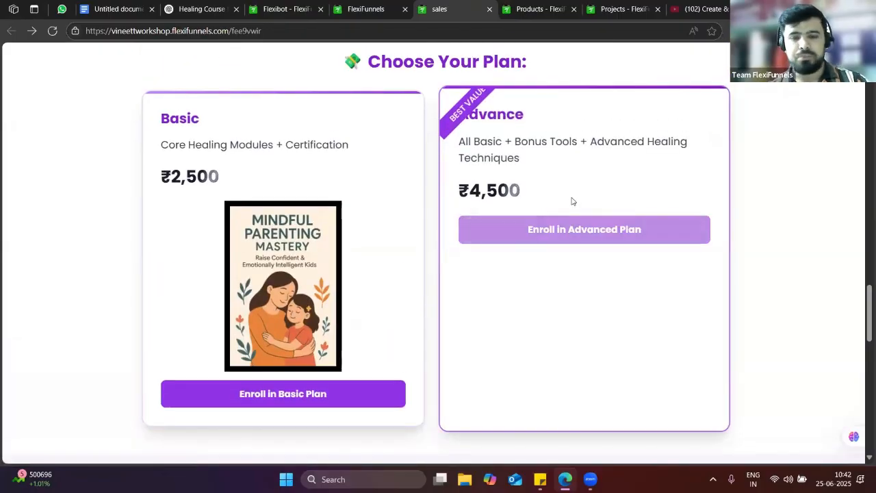
{"action": "scroll", "coordinate": [619, 208], "scroll_direction": "down", "scroll_amount": 4}
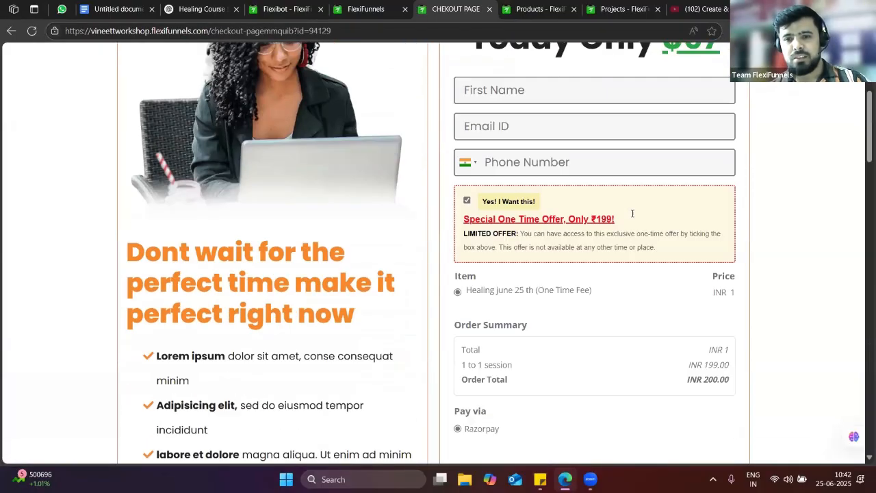
{"action": "scroll", "coordinate": [472, 183], "scroll_direction": "up", "scroll_amount": 1}
{"action": "scroll", "coordinate": [701, 258], "scroll_direction": "down", "scroll_amount": 1}
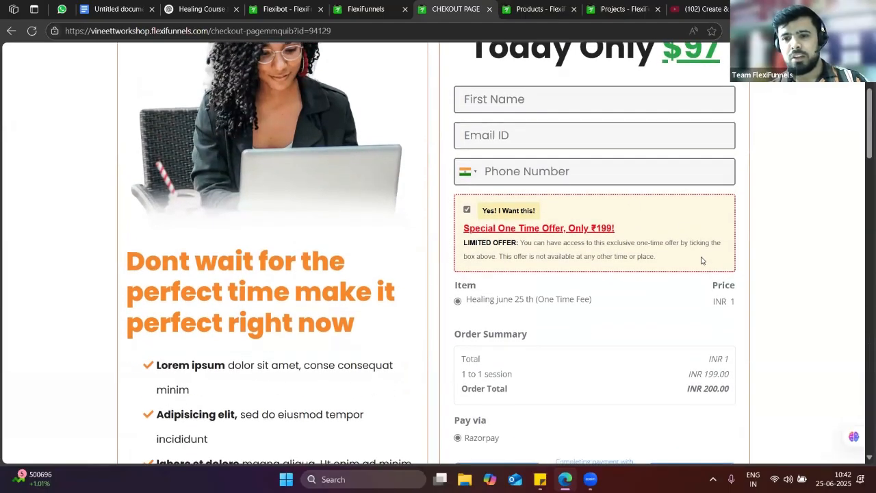
{"action": "scroll", "coordinate": [724, 272], "scroll_direction": "down", "scroll_amount": 2}
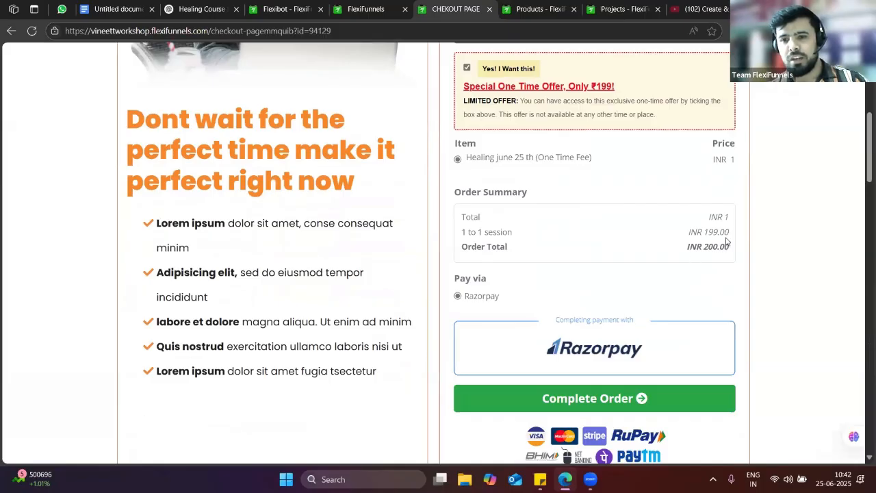
{"action": "scroll", "coordinate": [725, 233], "scroll_direction": "down", "scroll_amount": 1}
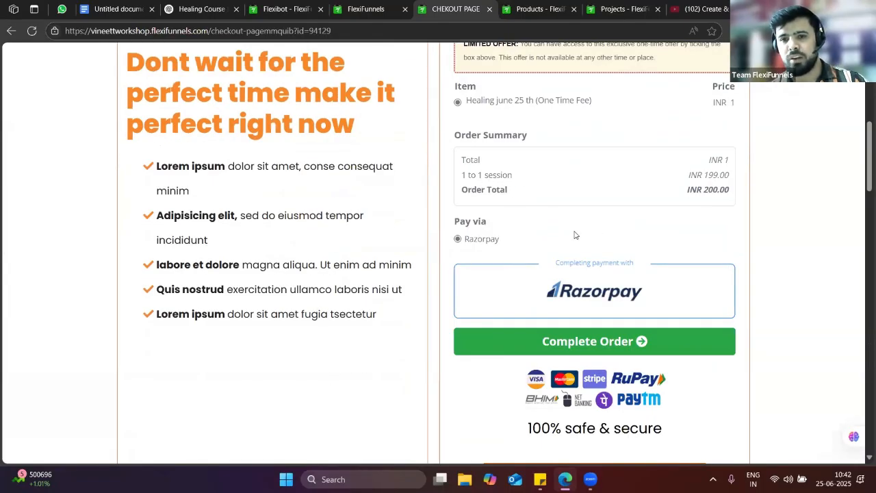
{"action": "scroll", "coordinate": [568, 236], "scroll_direction": "up", "scroll_amount": 4}
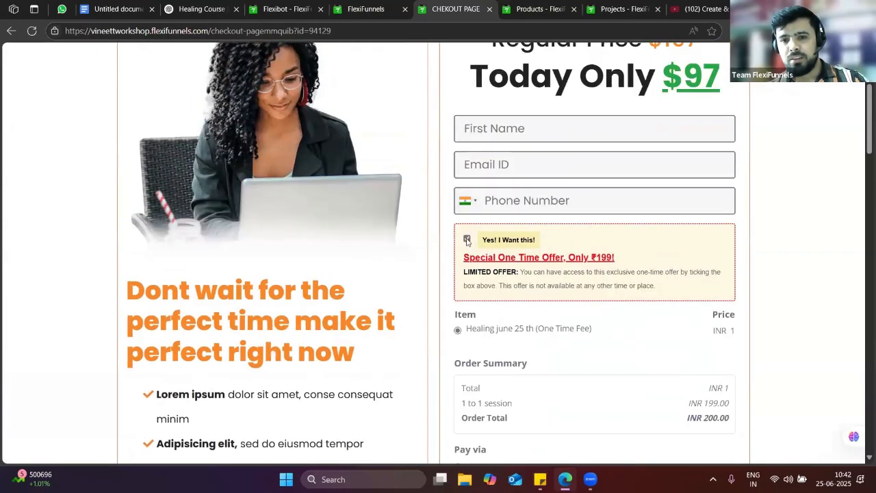
Autofill the buyer's first name, email and phone on the checkout form
{"action": "left_click", "coordinate": [521, 134]}
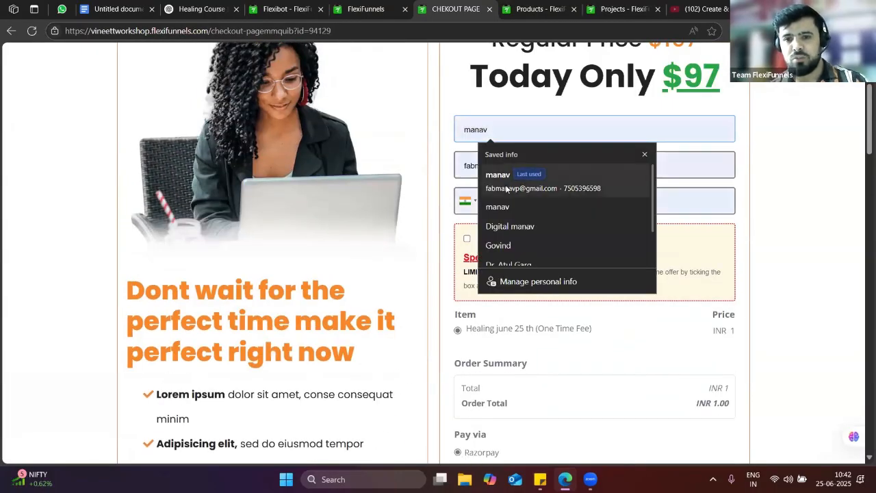
{"action": "left_click", "coordinate": [506, 188]}
{"action": "scroll", "coordinate": [602, 275], "scroll_direction": "down", "scroll_amount": 4}
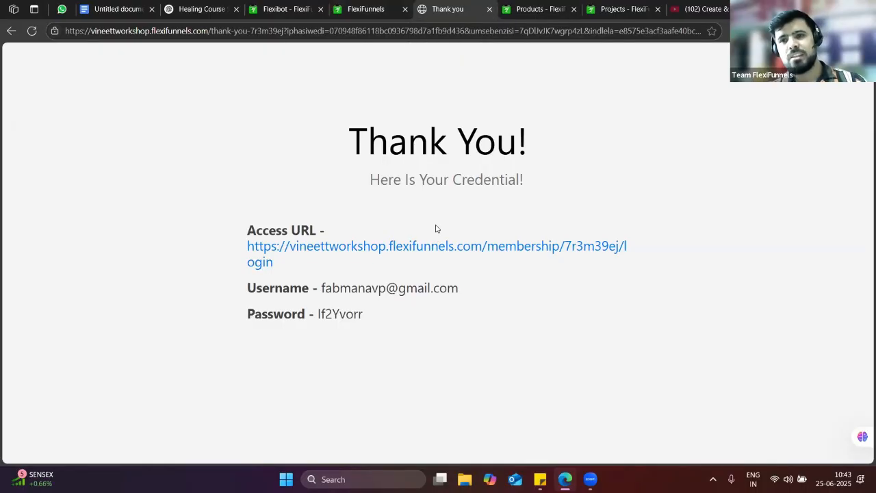
Open the membership Access URL and paste the thank-you page's username into the email field
{"action": "left_click", "coordinate": [295, 248]}
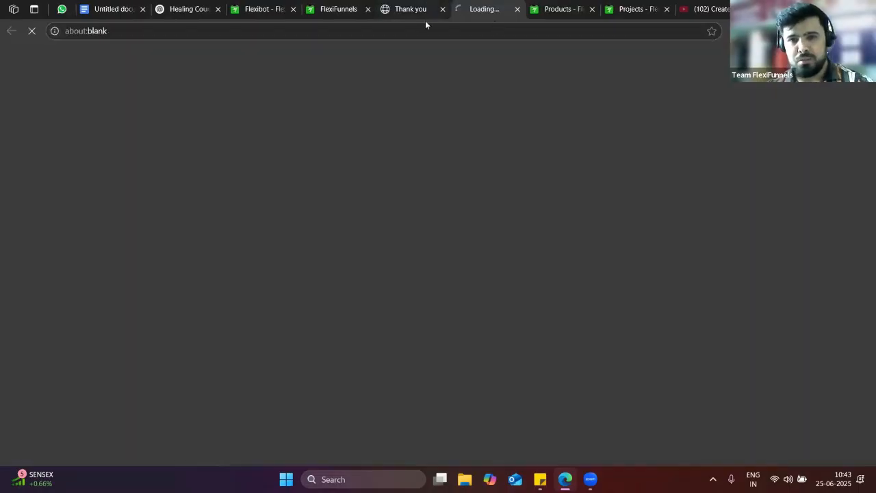
{"action": "left_click", "coordinate": [411, 9]}
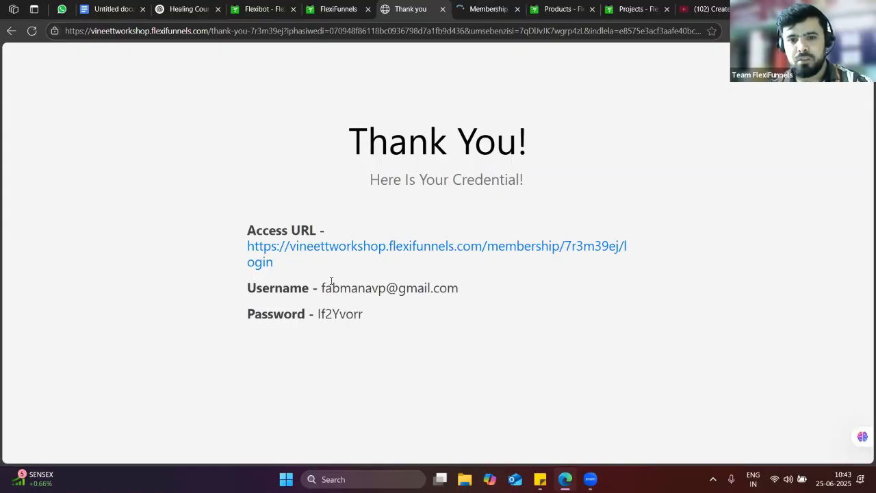
{"action": "left_click_drag", "start_coordinate": [321, 287], "coordinate": [459, 289]}
{"action": "key", "text": "ctrl+c"}
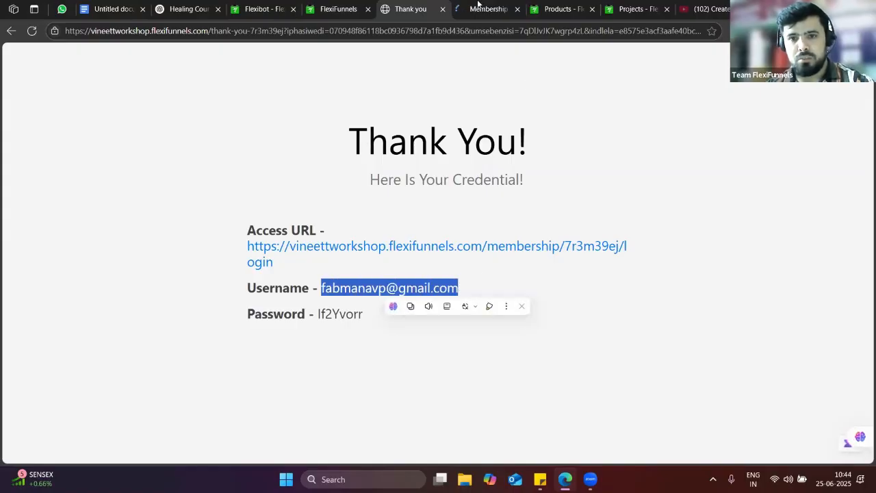
{"action": "left_click", "coordinate": [494, 10]}
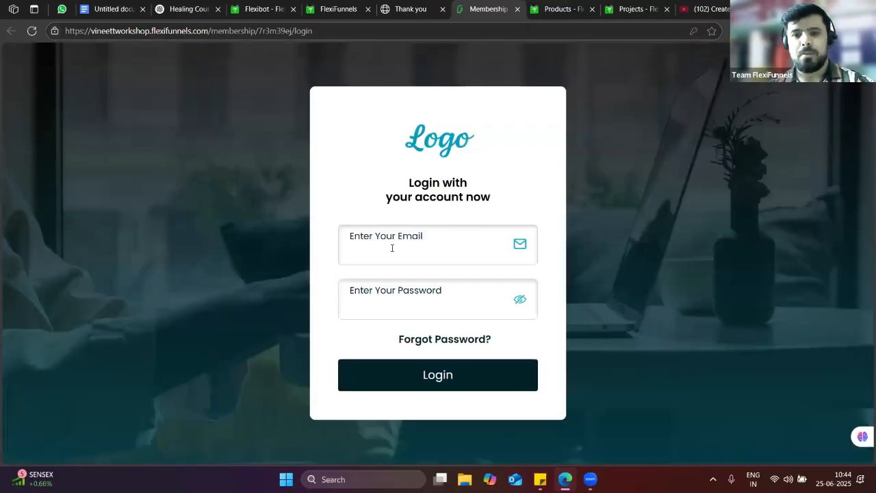
{"action": "left_click", "coordinate": [392, 247]}
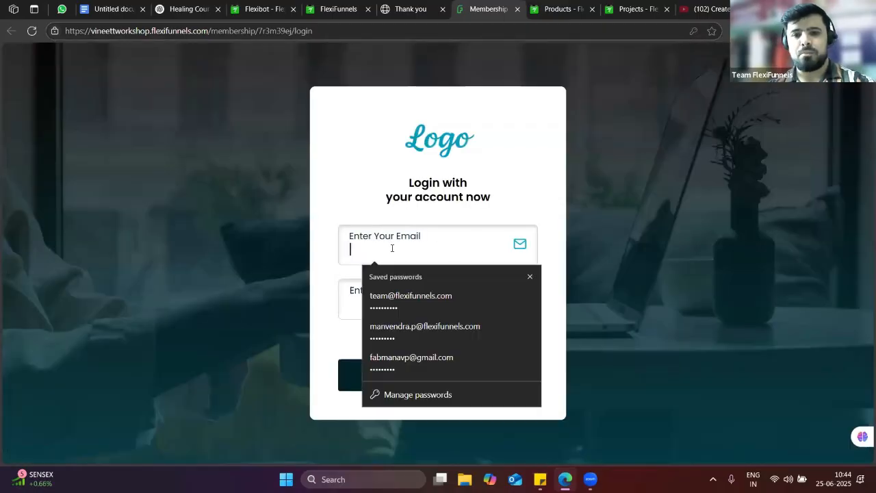
{"action": "key", "text": "ctrl+v"}
Copy the password from the thank-you page into the login form and log in
{"action": "left_click", "coordinate": [351, 290]}
{"action": "left_click", "coordinate": [406, 5]}
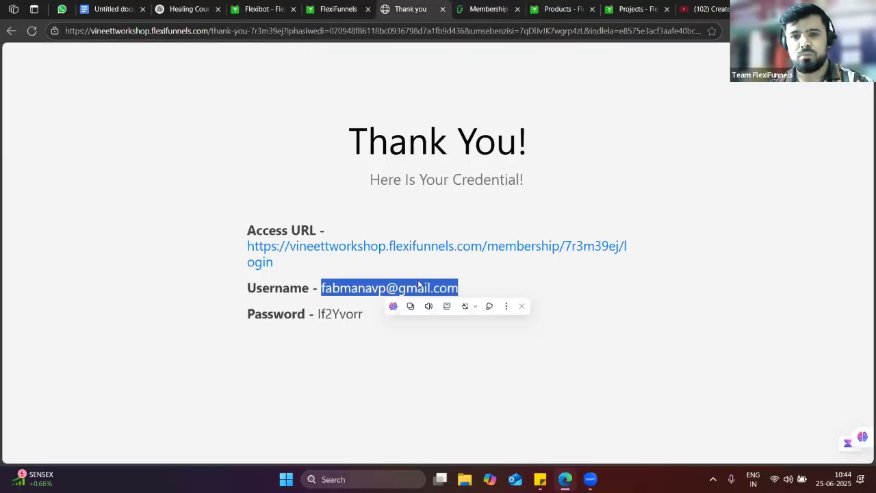
{"action": "double_click", "coordinate": [340, 314]}
{"action": "key", "text": "ctrl+c"}
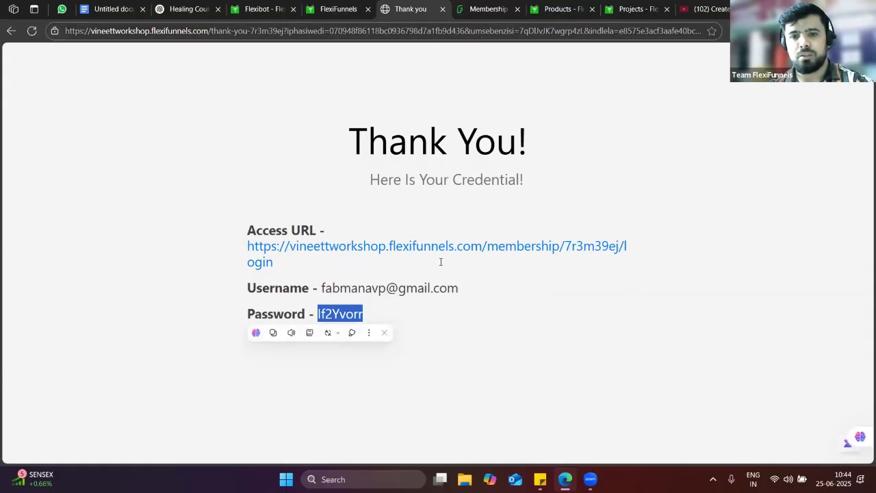
{"action": "left_click", "coordinate": [479, 8]}
{"action": "key", "text": "ctrl+v"}
{"action": "key", "text": "Return"}
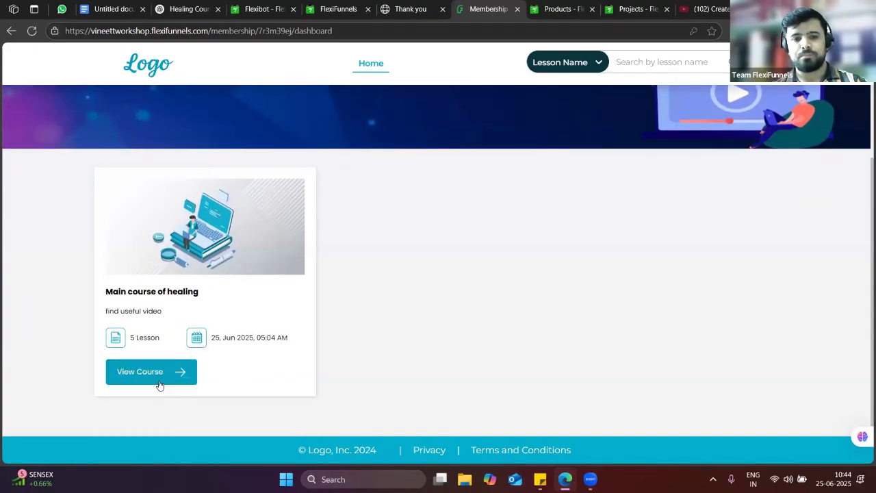
Open the Main course of healing, which shows it is locked for 5 days
{"action": "left_click", "coordinate": [156, 386]}
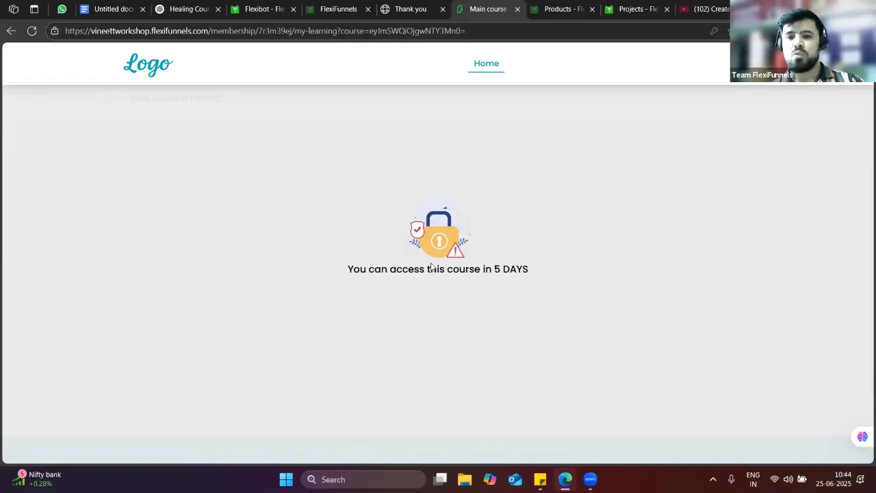
Go to the Projects list and open the Healing 25 Th June Demo project
{"action": "left_click", "coordinate": [347, 7]}
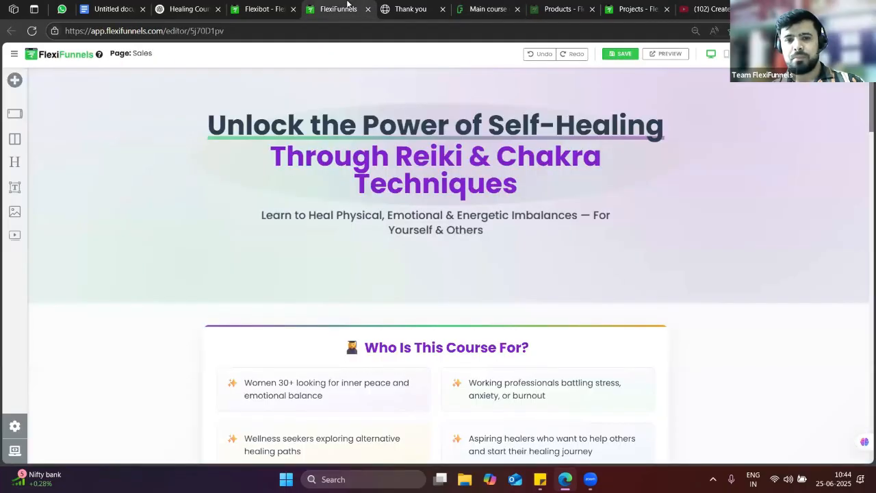
{"action": "key", "text": "ctrl+Tab"}
{"action": "left_click", "coordinate": [287, 5]}
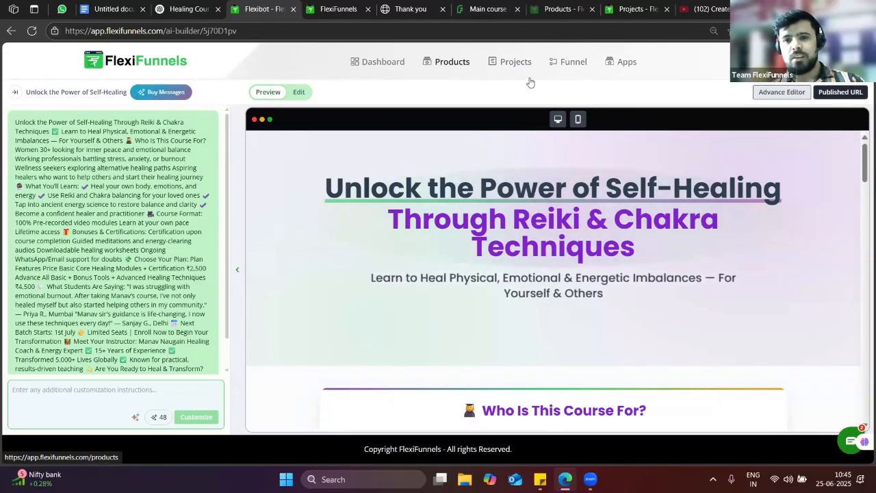
{"action": "left_click", "coordinate": [513, 61]}
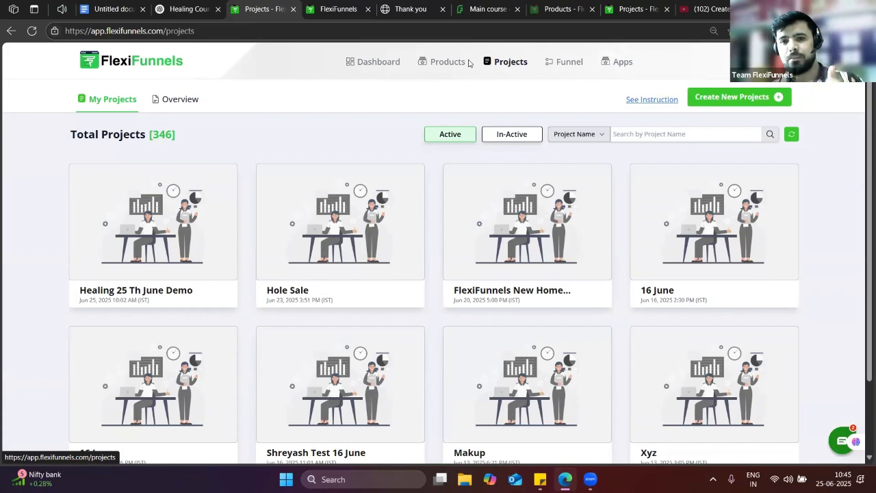
{"action": "left_click", "coordinate": [441, 63]}
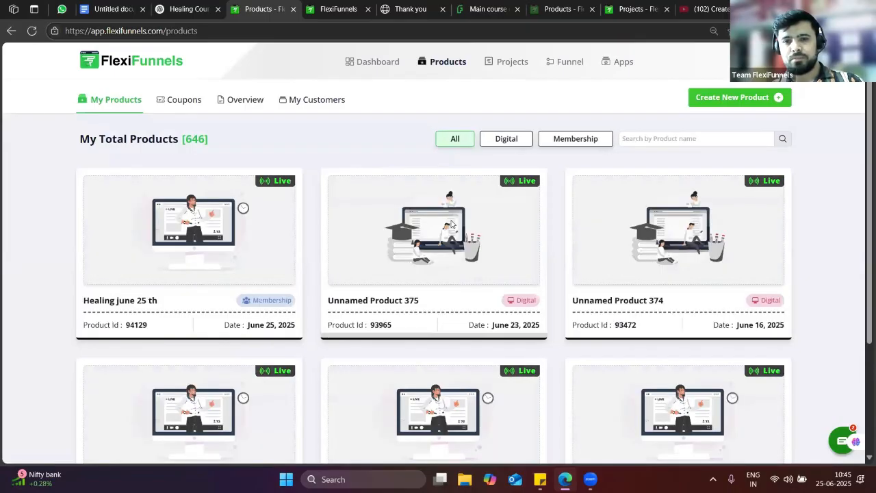
{"action": "left_click", "coordinate": [509, 63]}
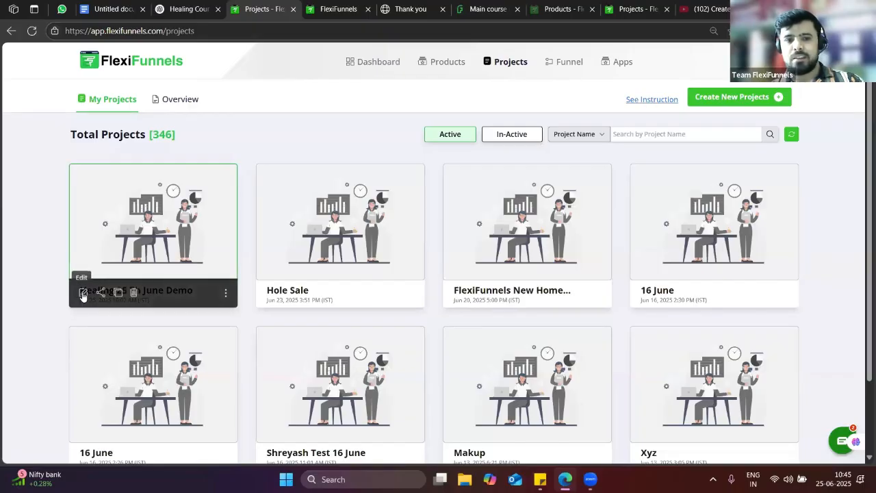
{"action": "left_click", "coordinate": [83, 290]}
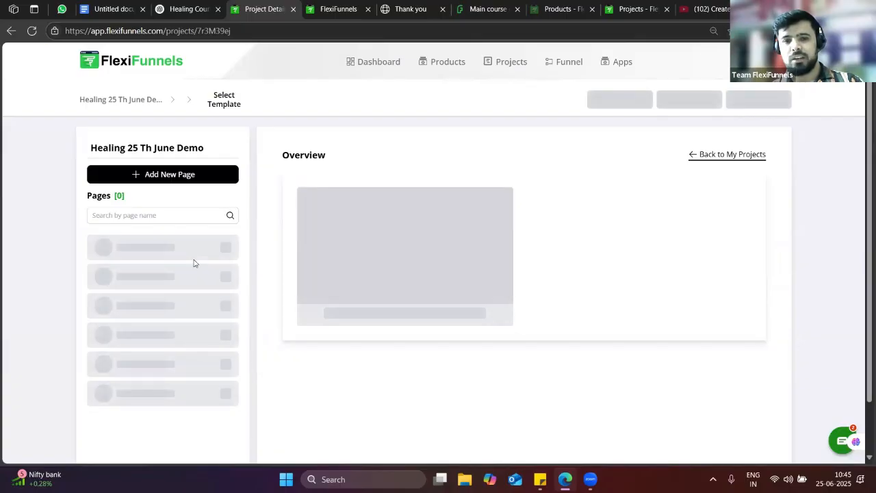
Set the healing module's drip-feed release date to 25 June 2025 and save
{"action": "scroll", "coordinate": [164, 348], "scroll_direction": "down", "scroll_amount": 1}
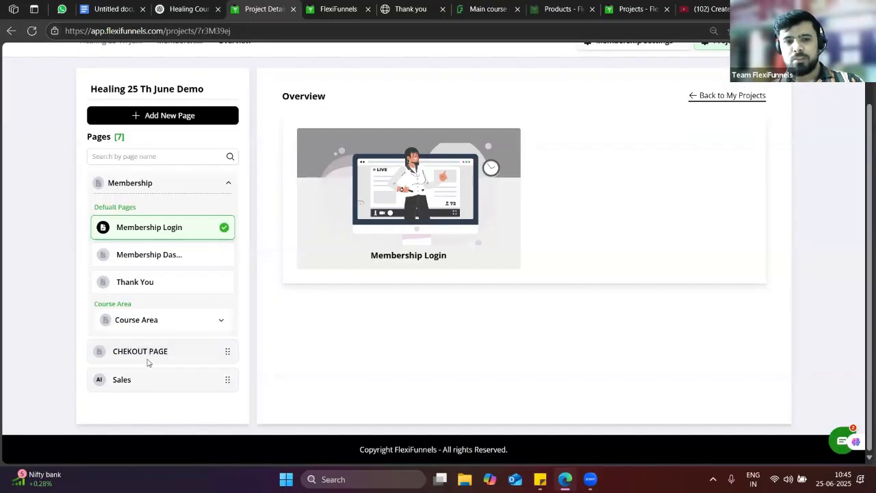
{"action": "left_click", "coordinate": [146, 323]}
{"action": "left_click", "coordinate": [147, 349]}
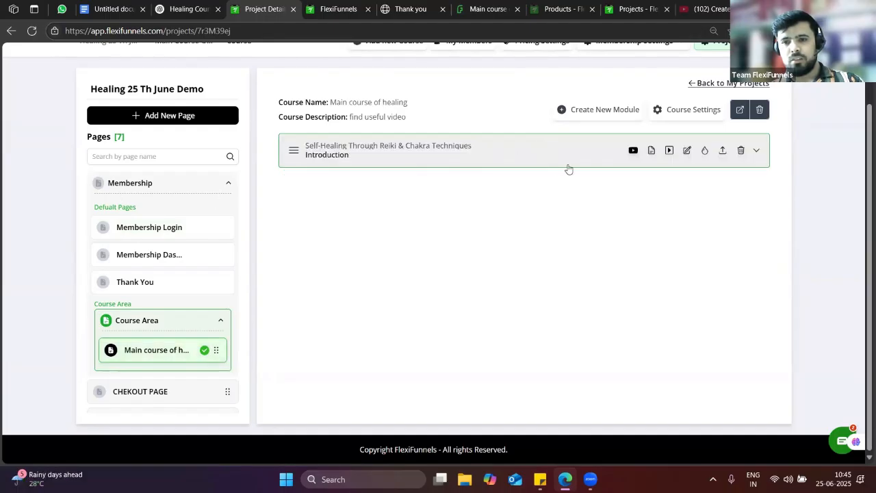
{"action": "left_click", "coordinate": [704, 152]}
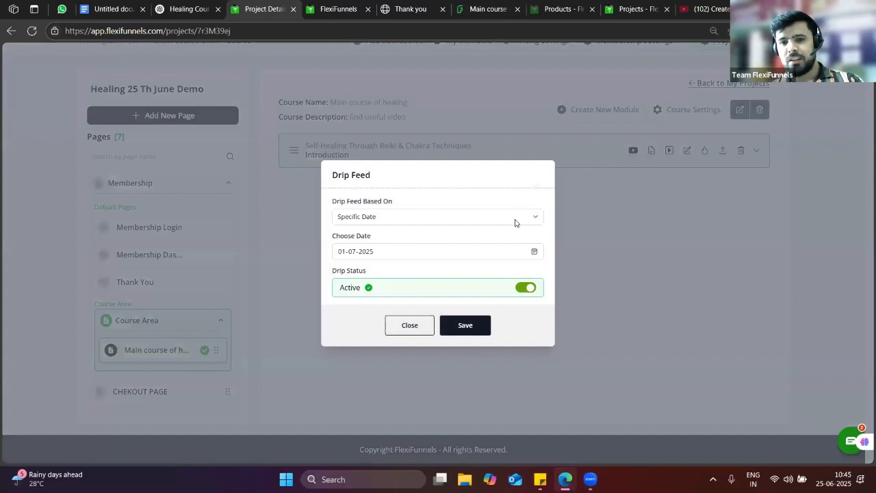
{"action": "left_click", "coordinate": [532, 253]}
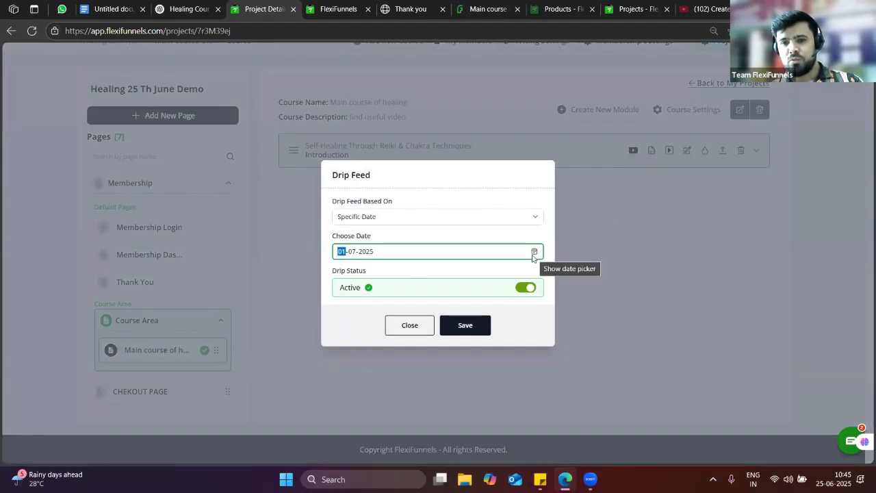
{"action": "left_click", "coordinate": [533, 251]}
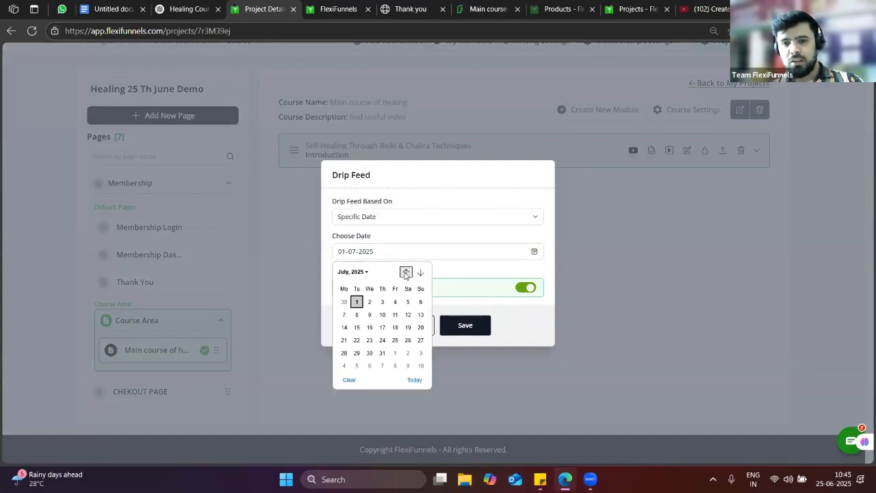
{"action": "left_click", "coordinate": [405, 272]}
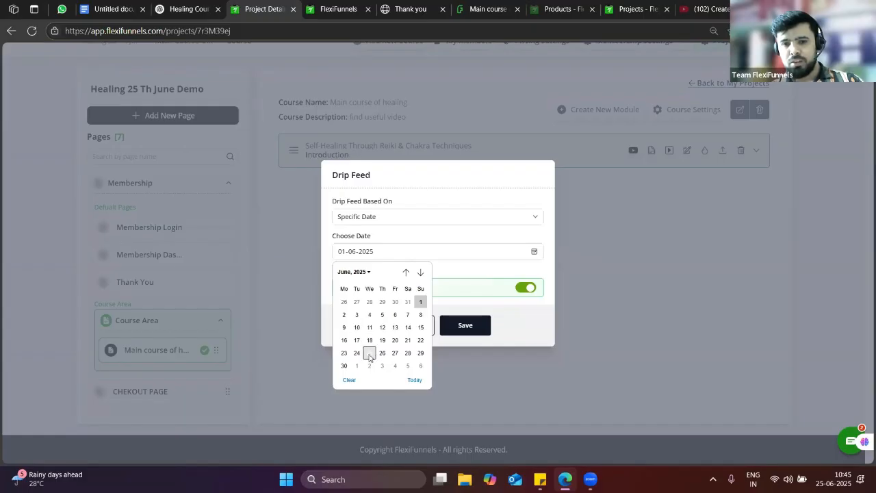
{"action": "left_click", "coordinate": [369, 353]}
{"action": "left_click", "coordinate": [487, 327]}
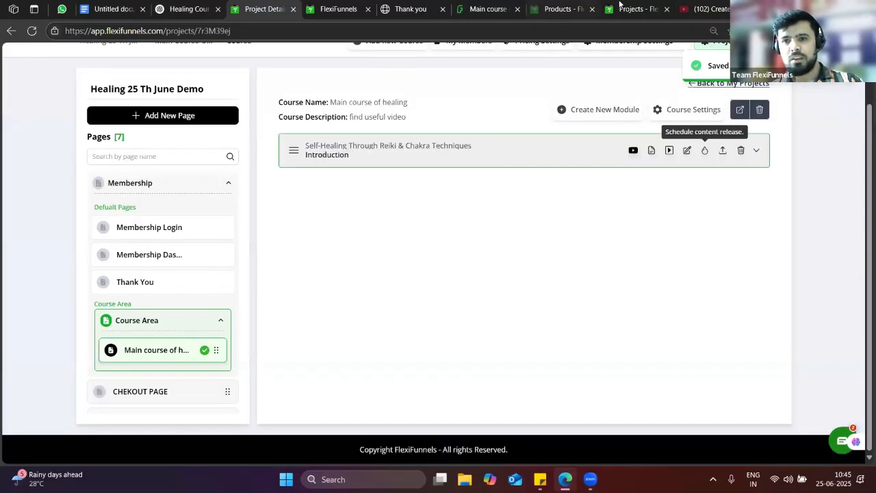
Reload the locked course preview to recheck access, then return to the course editor
{"action": "left_click", "coordinate": [614, 4]}
{"action": "left_click", "coordinate": [485, 5]}
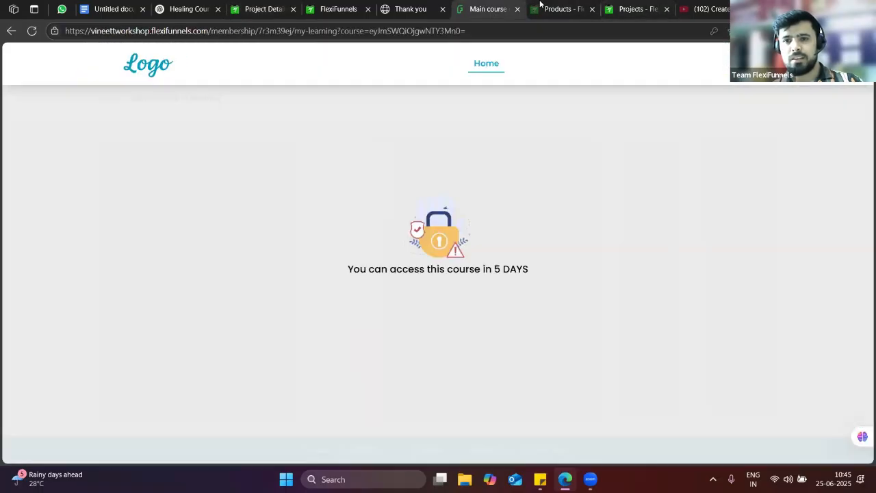
{"action": "left_click", "coordinate": [31, 31]}
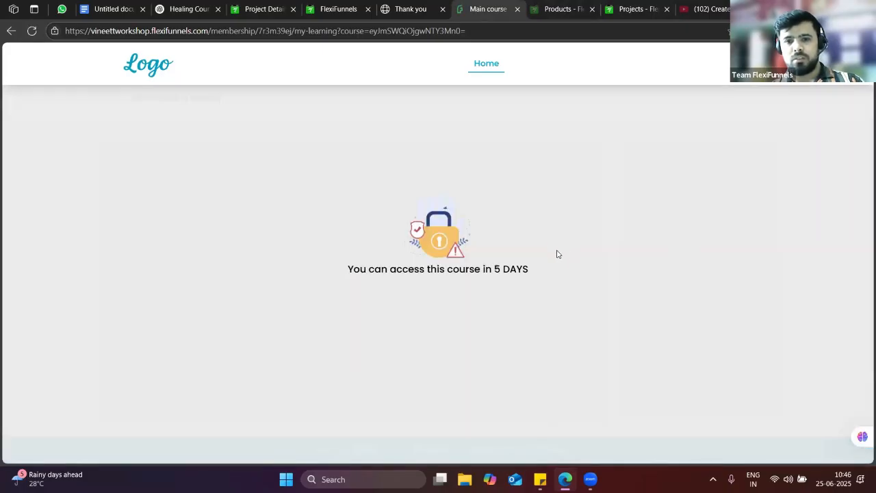
{"action": "left_click", "coordinate": [32, 31]}
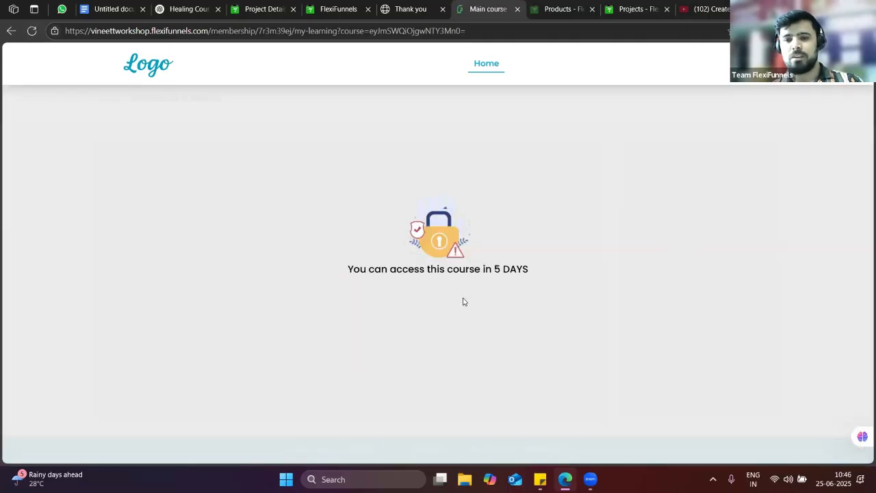
{"action": "left_click", "coordinate": [344, 6]}
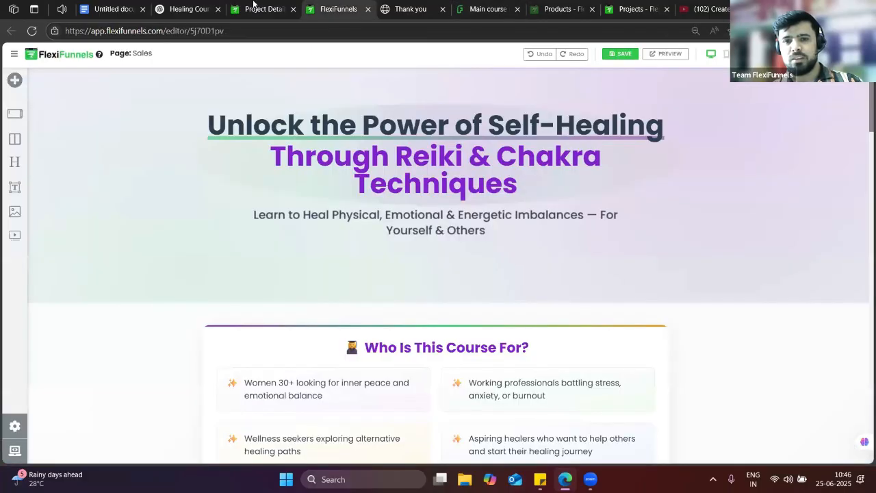
{"action": "left_click", "coordinate": [273, 7]}
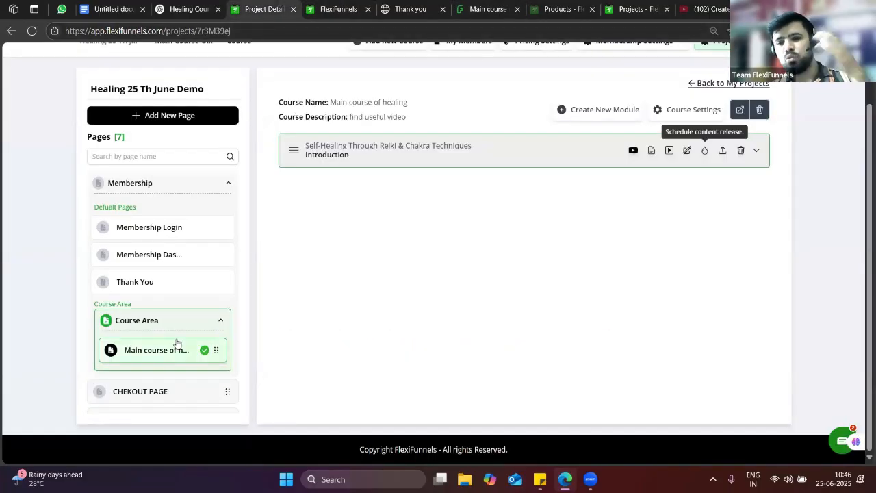
In Course Settings, change the start date to 25 June 2025 and save
{"action": "left_click", "coordinate": [673, 111]}
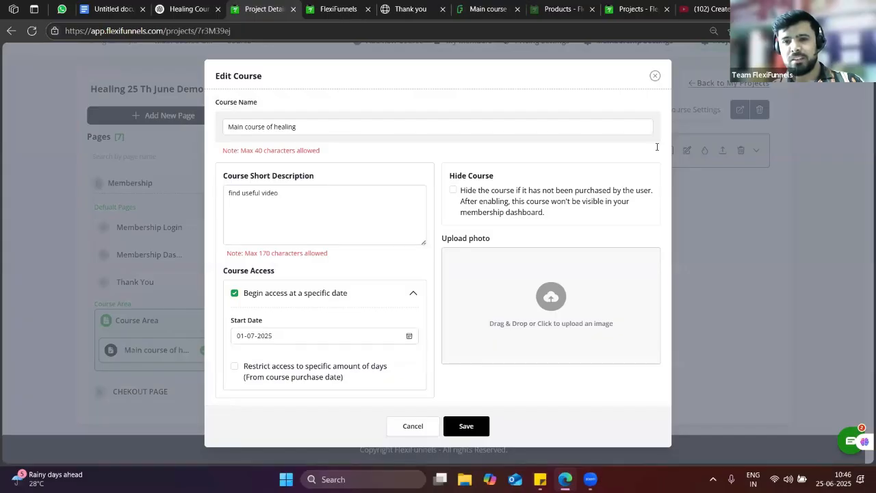
{"action": "left_click", "coordinate": [408, 336]}
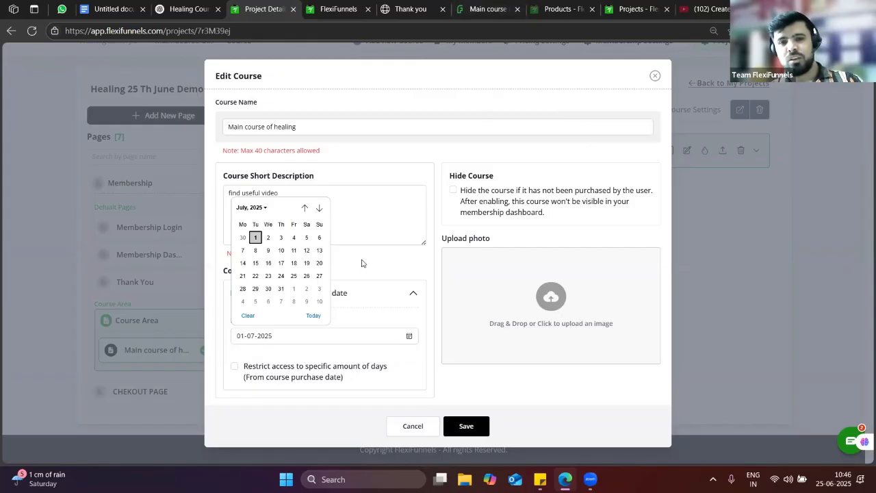
{"action": "left_click", "coordinate": [305, 208]}
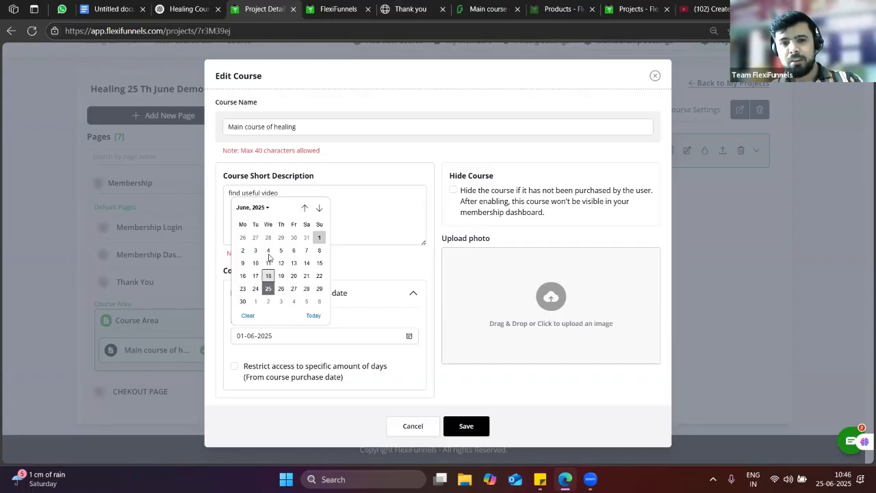
{"action": "left_click", "coordinate": [267, 288]}
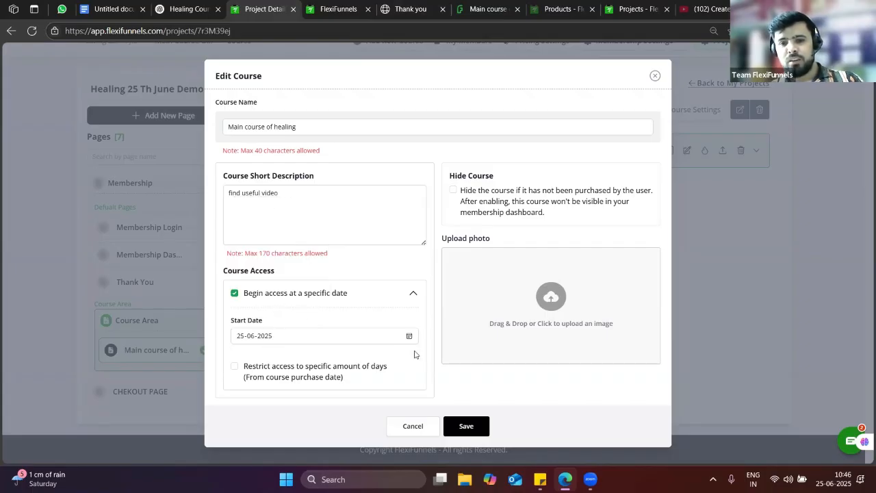
{"action": "left_click", "coordinate": [479, 419]}
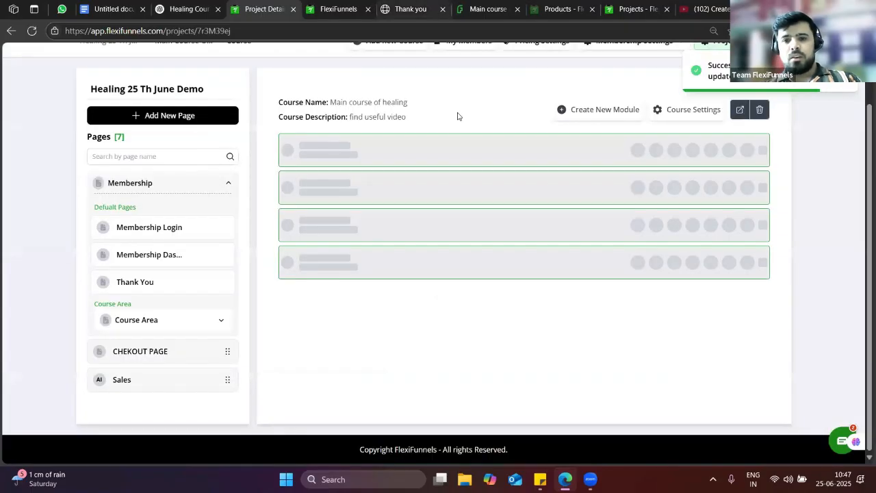
Return to the membership dashboard and reopen the Main course of healing
{"action": "left_click", "coordinate": [585, 7]}
{"action": "left_click", "coordinate": [628, 4]}
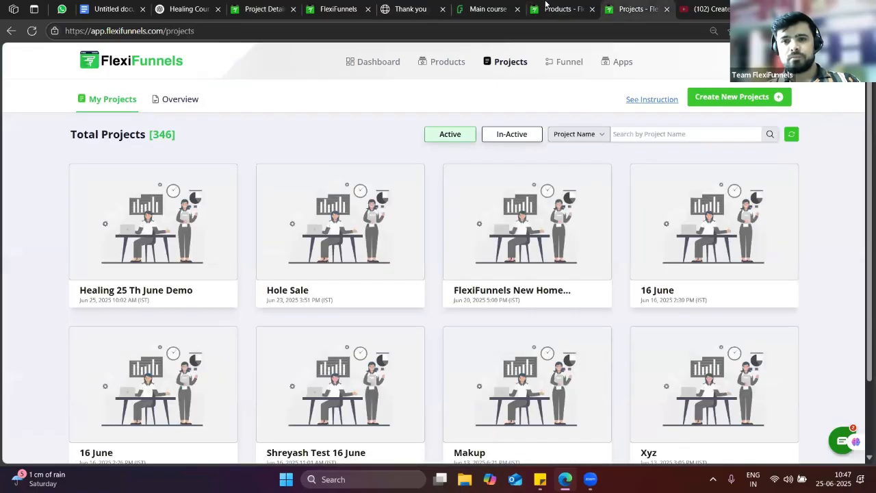
{"action": "left_click", "coordinate": [547, 5]}
{"action": "left_click", "coordinate": [468, 4]}
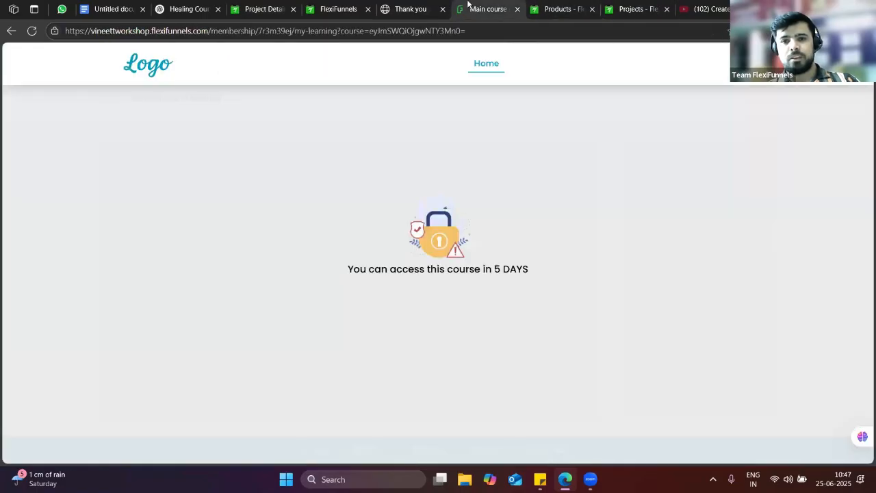
{"action": "left_click", "coordinate": [11, 31]}
{"action": "right_click", "coordinate": [31, 31]}
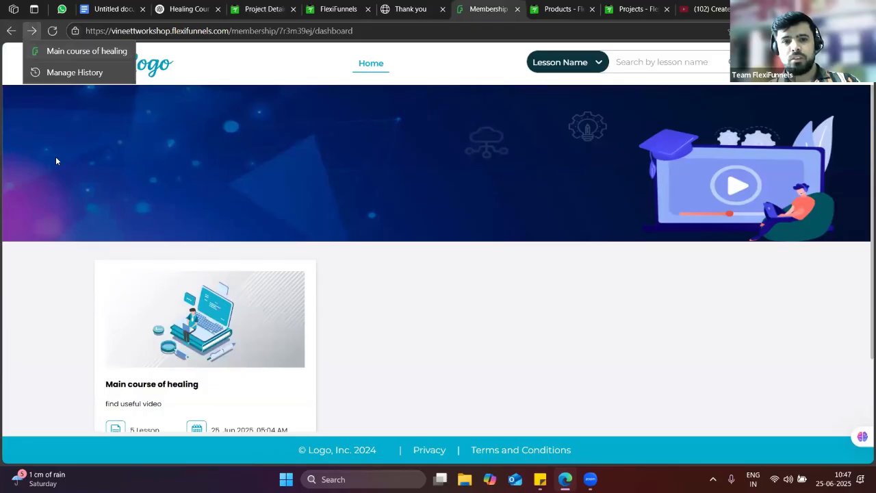
{"action": "scroll", "coordinate": [186, 357], "scroll_direction": "down", "scroll_amount": 2}
{"action": "left_click", "coordinate": [141, 371]}
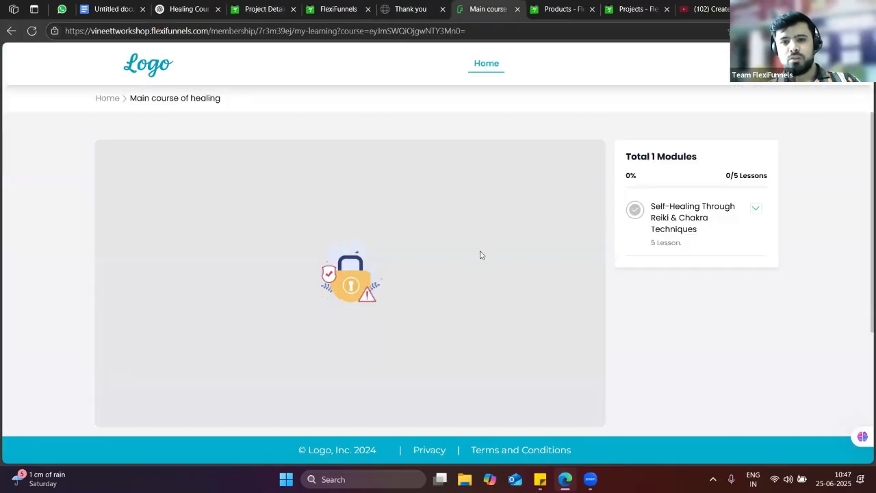
Expand the Self-Healing module and play the Integrate Razorpay and Autoresponder lesson videos
{"action": "left_click", "coordinate": [733, 249]}
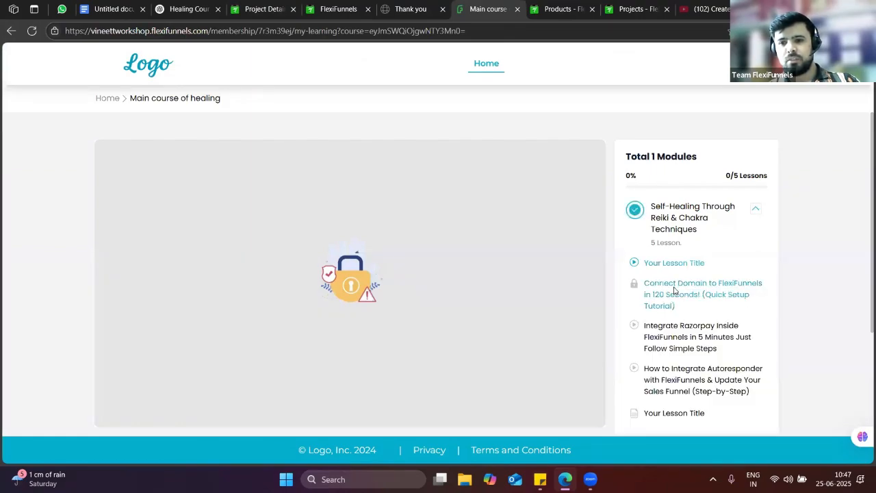
{"action": "left_click", "coordinate": [653, 336]}
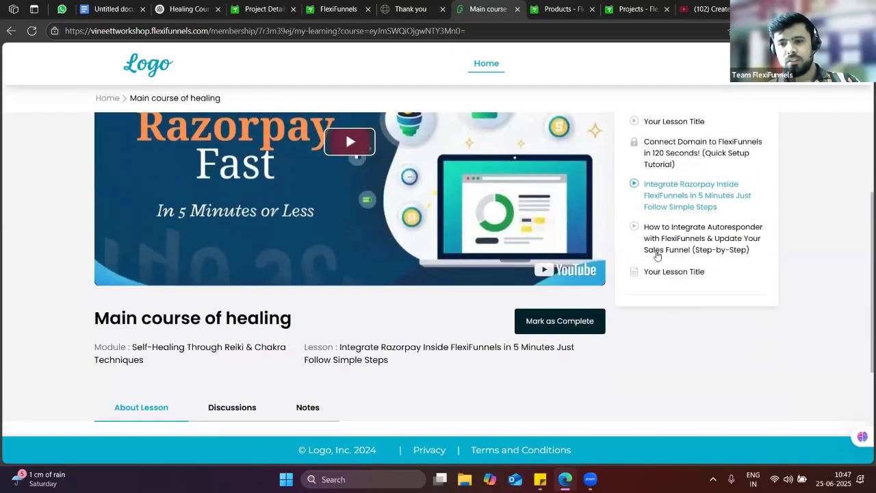
{"action": "left_click", "coordinate": [656, 254]}
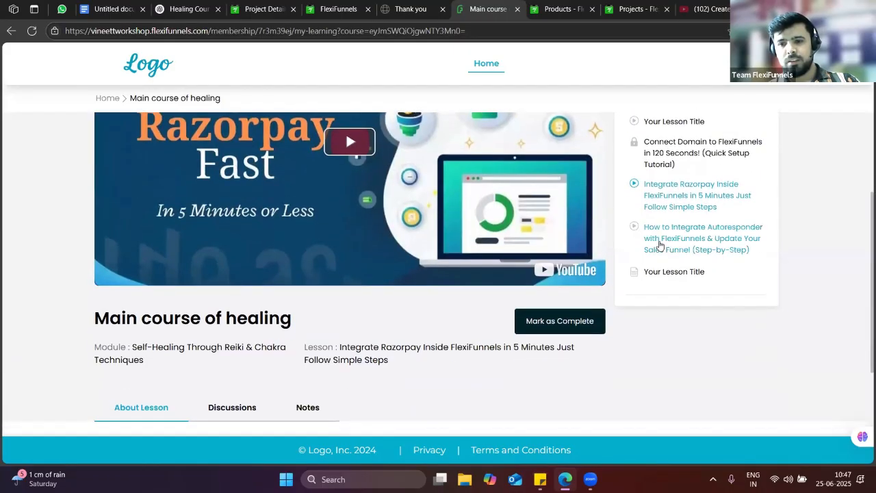